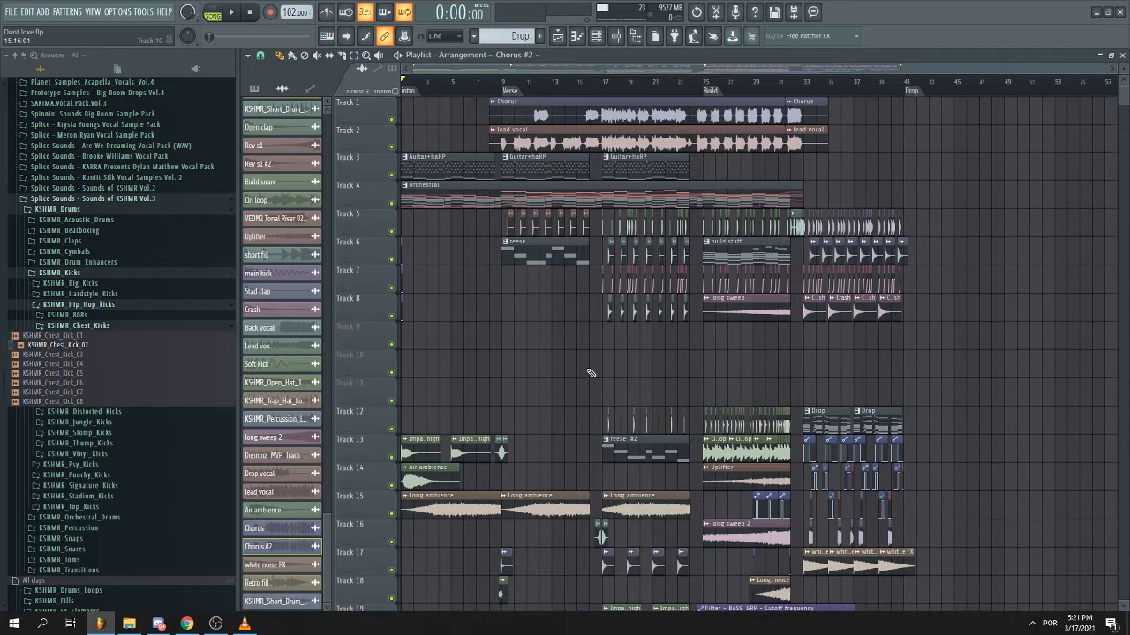
- Look over the playlist arrangement, examining the vocal, orchestral, drum and reese clips from the intro to the drop
{"action": "scroll", "coordinate": [590, 373], "scroll_direction": "up", "scroll_amount": 2}
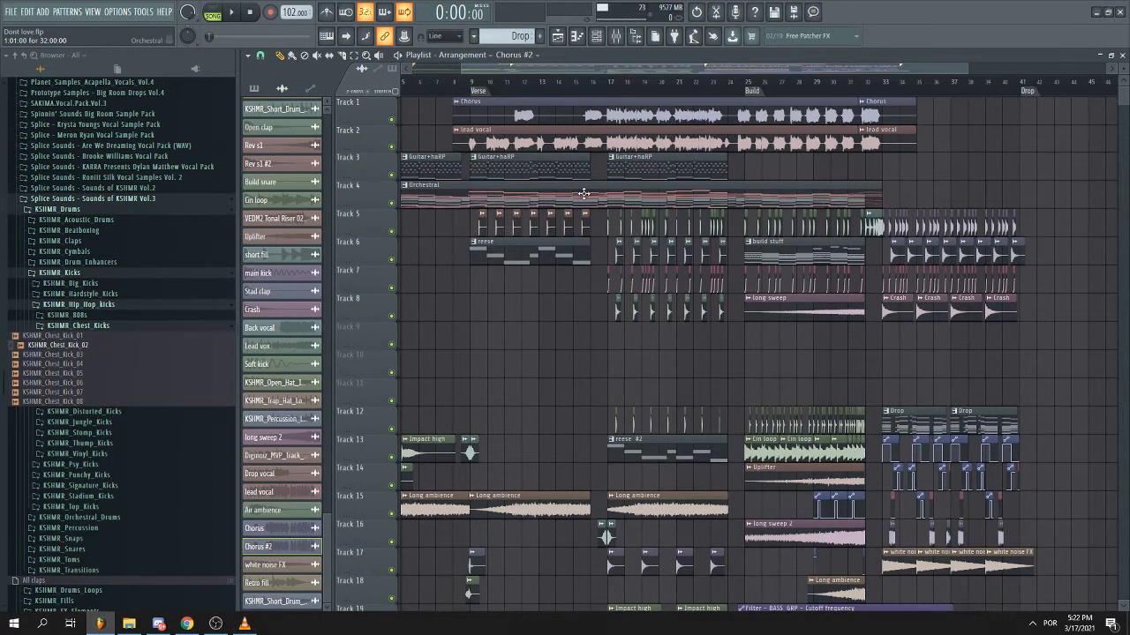
{"action": "scroll", "coordinate": [583, 192], "scroll_direction": "up", "scroll_amount": 3, "text": "ctrl"}
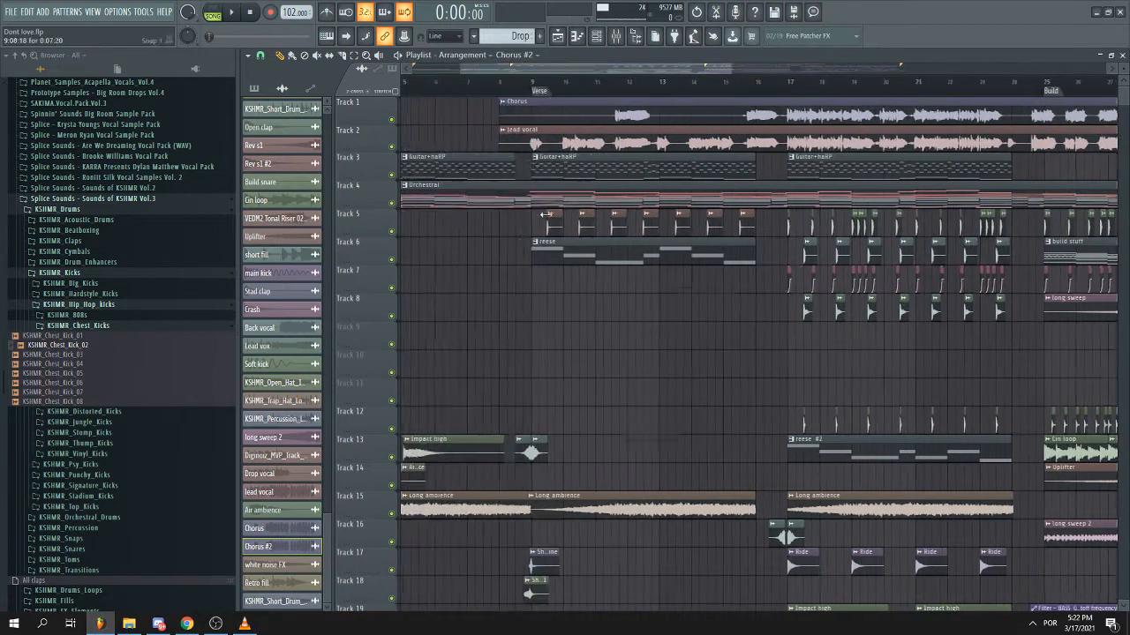
{"action": "scroll", "coordinate": [547, 204], "scroll_direction": "up", "scroll_amount": 3, "text": "alt"}
{"action": "scroll", "coordinate": [547, 203], "scroll_direction": "down", "scroll_amount": 3}
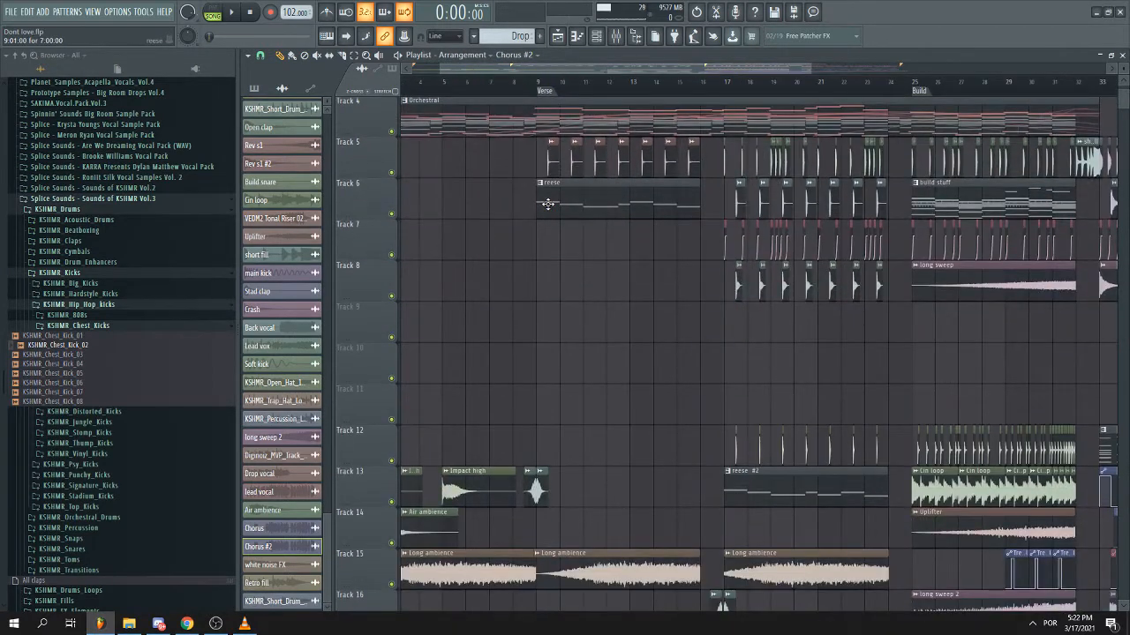
{"action": "scroll", "coordinate": [548, 204], "scroll_direction": "up", "scroll_amount": 3}
{"action": "scroll", "coordinate": [546, 209], "scroll_direction": "down", "scroll_amount": 2, "text": "ctrl"}
{"action": "scroll", "coordinate": [546, 209], "scroll_direction": "up", "scroll_amount": 4, "text": "ctrl"}
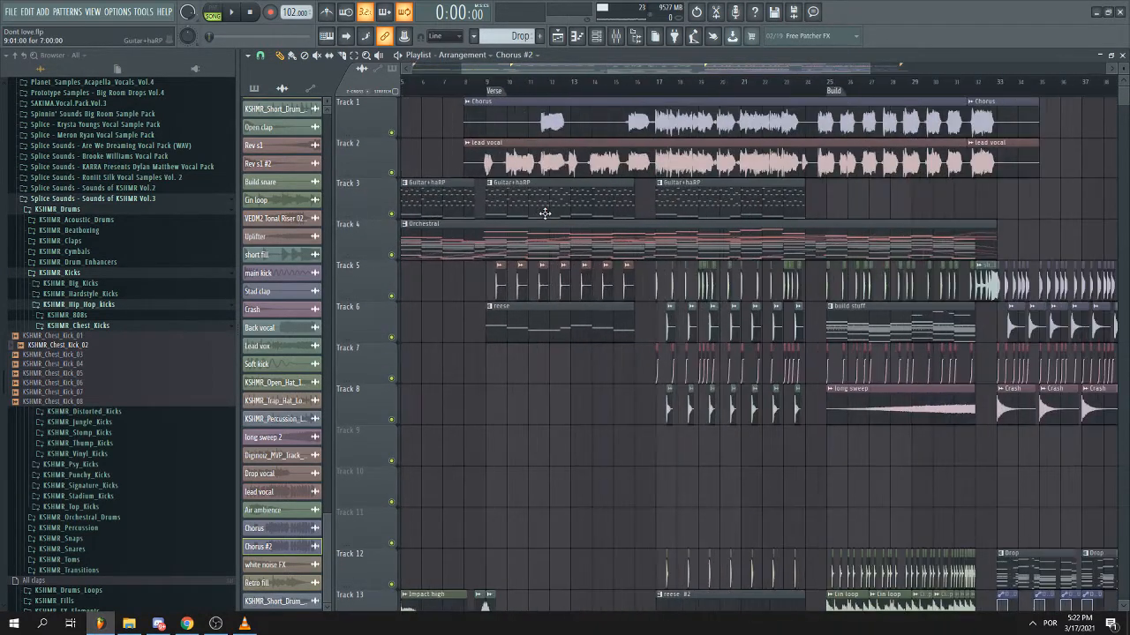
{"action": "scroll", "coordinate": [668, 202], "scroll_direction": "down", "scroll_amount": 2, "text": "alt"}
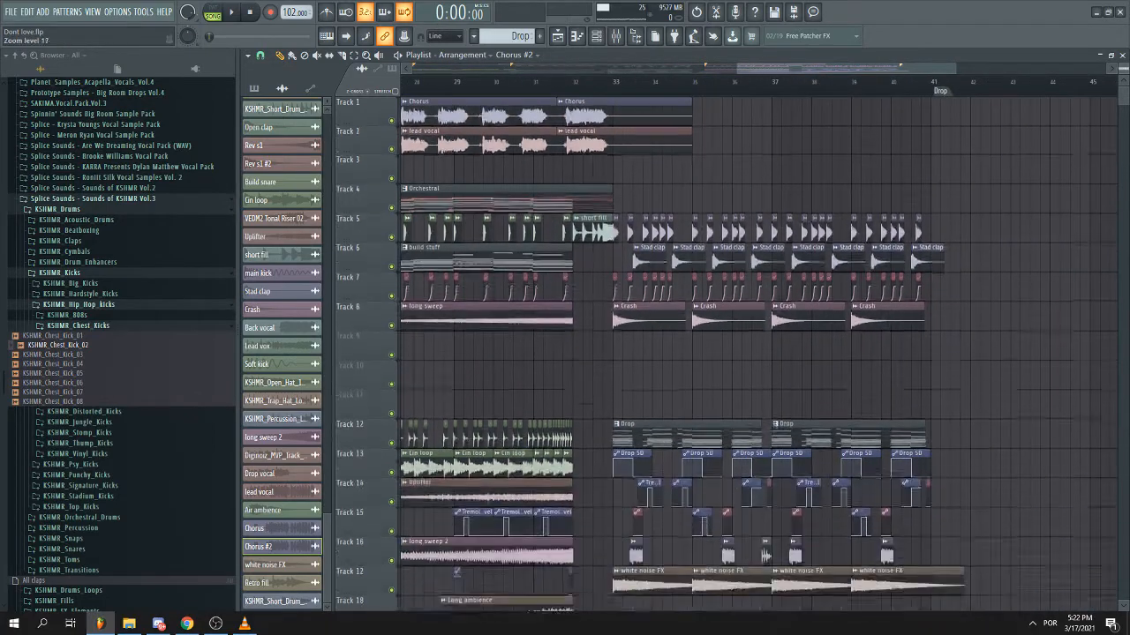
- Highlight the drop section from bar 33 to bar 41 across the tracks, and clear the selection
{"action": "left_click_drag", "start_coordinate": [607, 92], "coordinate": [957, 119], "text": "ctrl"}
{"action": "scroll", "coordinate": [882, 106], "scroll_direction": "down", "scroll_amount": 3, "text": "ctrl"}
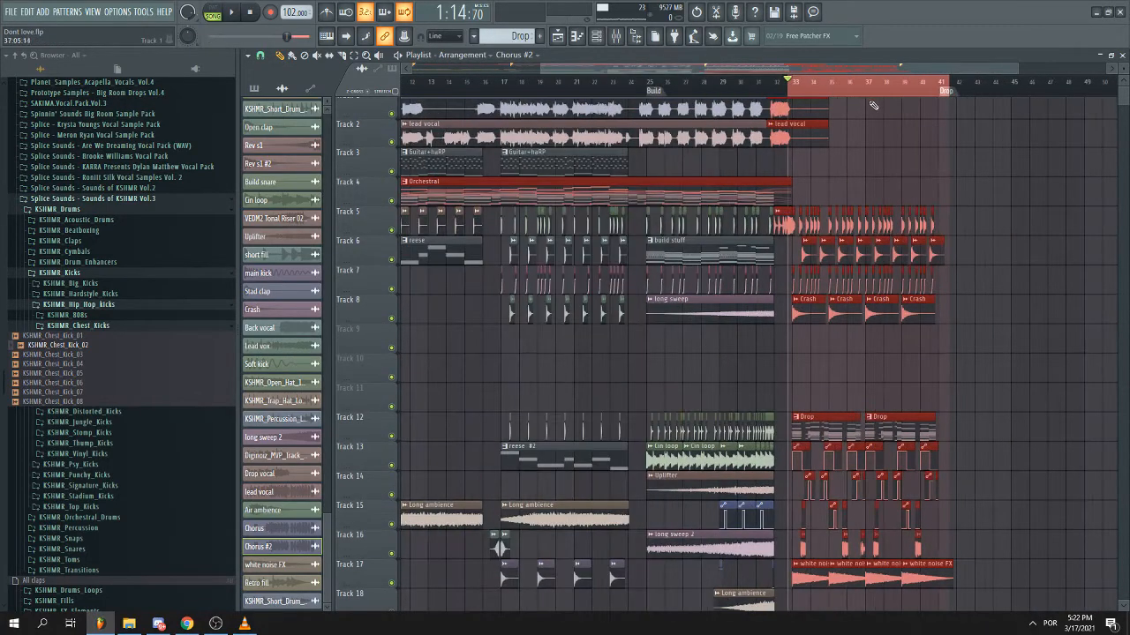
{"action": "left_click", "coordinate": [870, 102], "text": "ctrl"}
- Play the song from the start and look over the playlist tracks down to Track 22
{"action": "scroll", "coordinate": [870, 102], "scroll_direction": "down", "scroll_amount": 2, "text": "ctrl"}
{"action": "left_click_drag", "start_coordinate": [609, 83], "coordinate": [341, 87]}
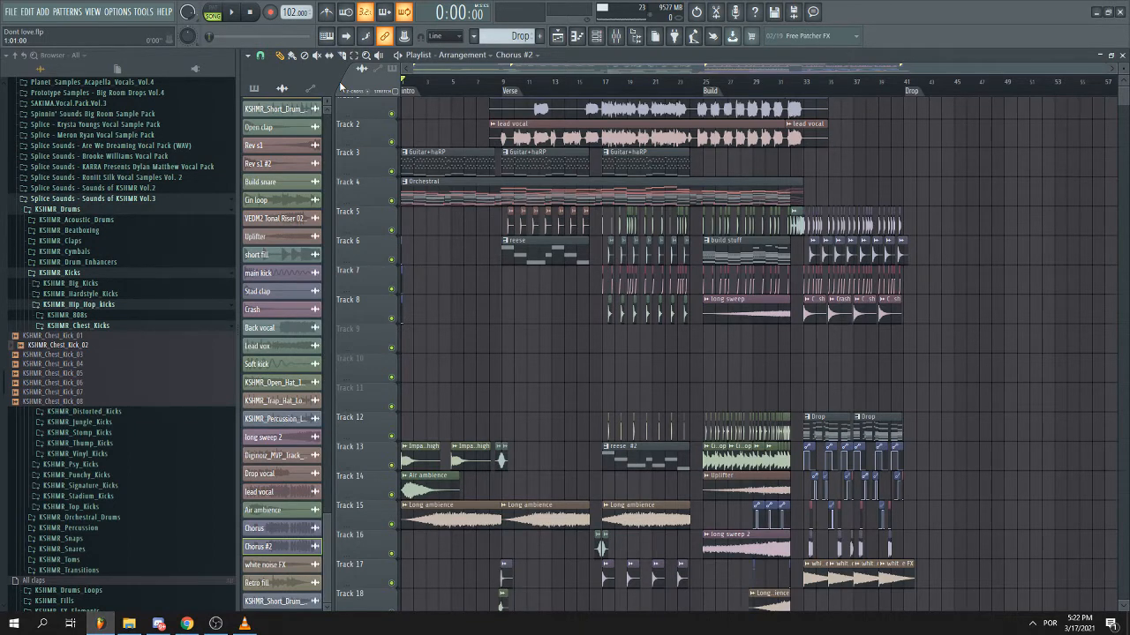
{"action": "key", "text": "space"}
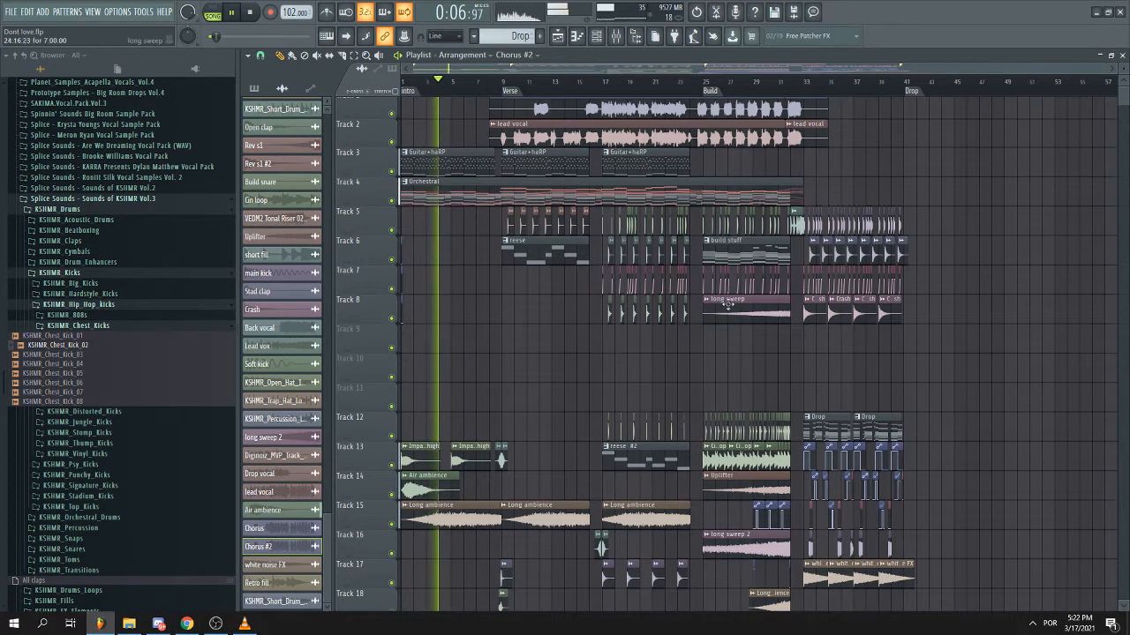
{"action": "scroll", "coordinate": [895, 370], "scroll_direction": "down", "scroll_amount": 3}
{"action": "scroll", "coordinate": [896, 370], "scroll_direction": "up", "scroll_amount": 3}
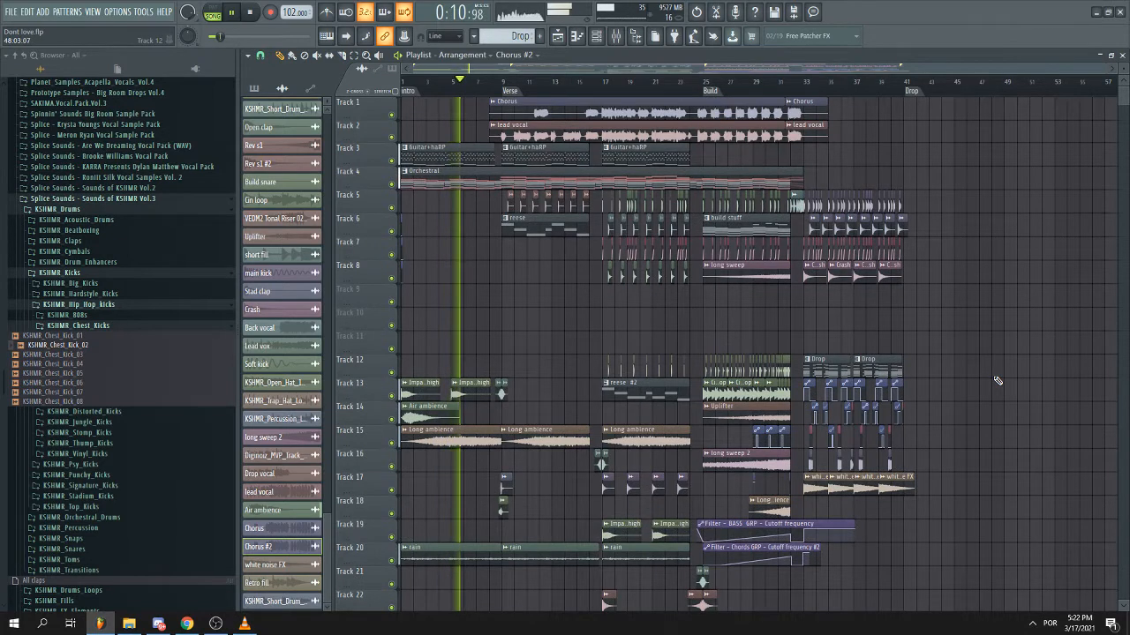
{"action": "scroll", "coordinate": [732, 606], "scroll_direction": "down", "scroll_amount": 2}
{"action": "scroll", "coordinate": [734, 593], "scroll_direction": "up", "scroll_amount": 1}
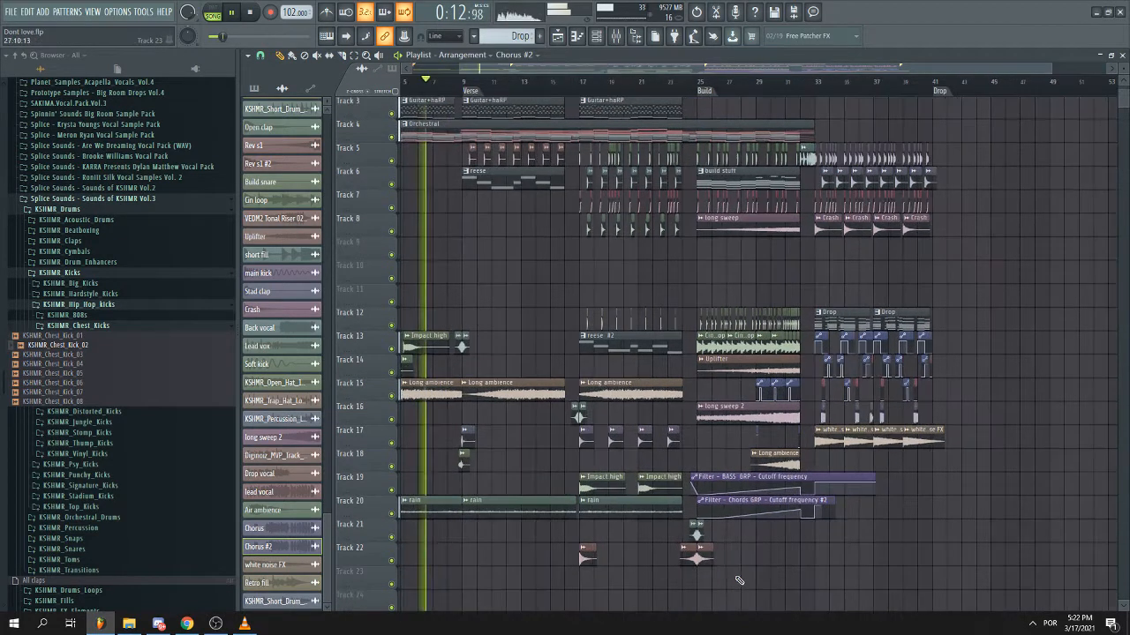
- Move the Vocal shot and Rev s1 clips from Tracks 21 and 22 up to Tracks 9 and 10, and deselect them
{"action": "left_click_drag", "start_coordinate": [725, 580], "coordinate": [573, 535]}
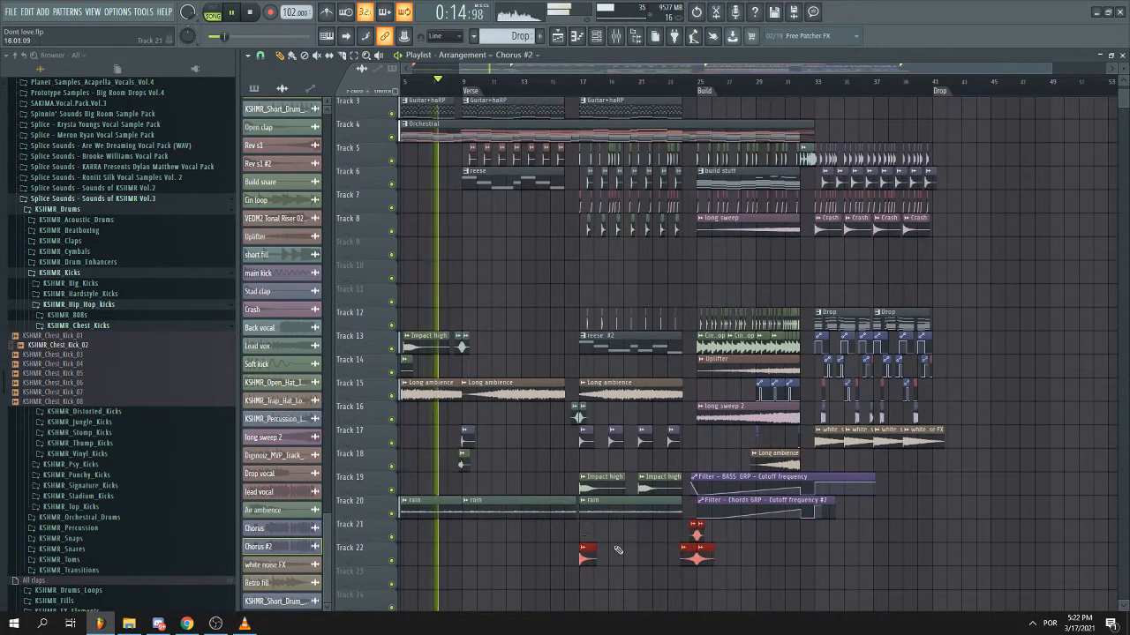
{"action": "scroll", "coordinate": [702, 551], "scroll_direction": "up", "scroll_amount": 5}
{"action": "scroll", "coordinate": [687, 537], "scroll_direction": "up", "scroll_amount": 2}
{"action": "left_click_drag", "start_coordinate": [671, 534], "coordinate": [668, 244]}
{"action": "scroll", "coordinate": [633, 251], "scroll_direction": "up", "scroll_amount": 3}
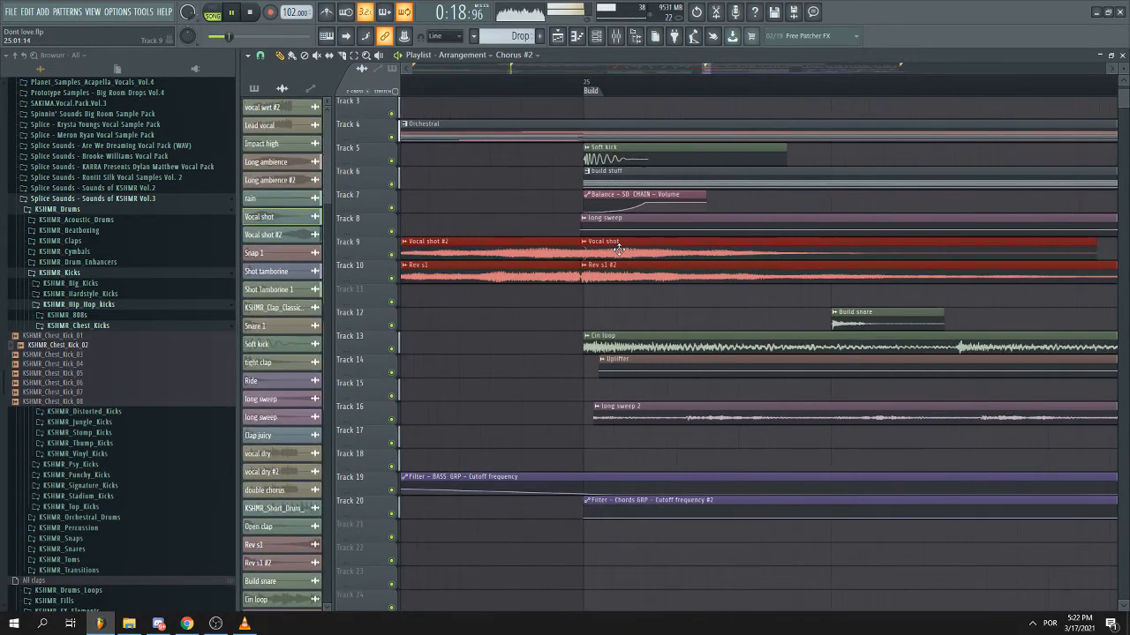
{"action": "scroll", "coordinate": [615, 258], "scroll_direction": "down", "scroll_amount": 8}
{"action": "scroll", "coordinate": [570, 274], "scroll_direction": "down", "scroll_amount": 4}
{"action": "left_click", "coordinate": [547, 262], "text": "ctrl"}
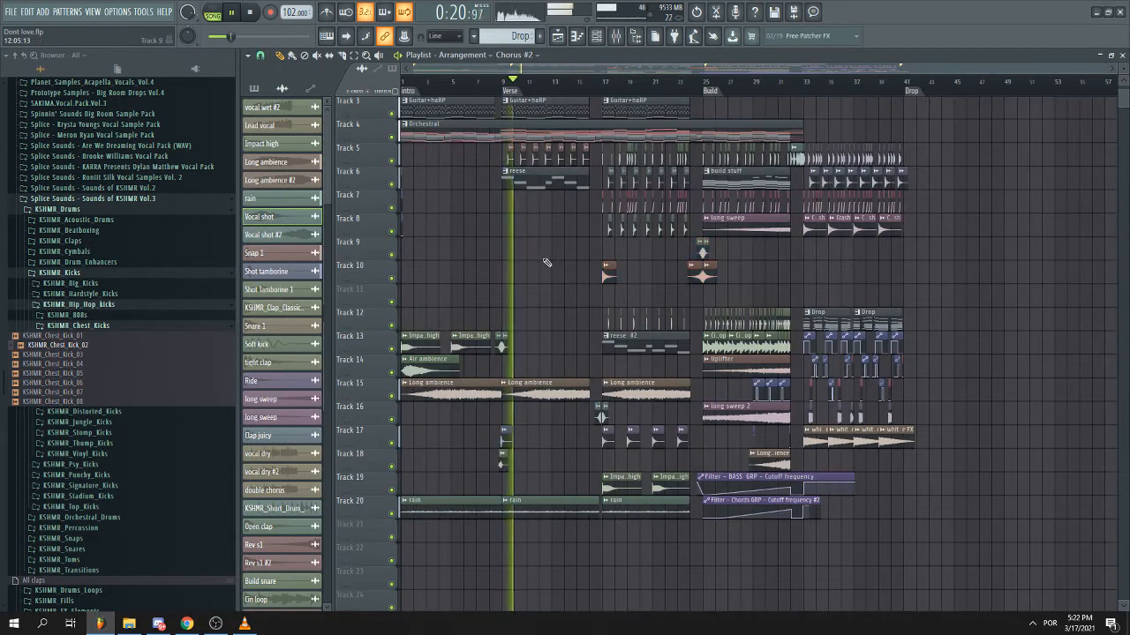
{"action": "scroll", "coordinate": [554, 283], "scroll_direction": "up", "scroll_amount": 2}
{"action": "scroll", "coordinate": [557, 297], "scroll_direction": "down", "scroll_amount": 1}
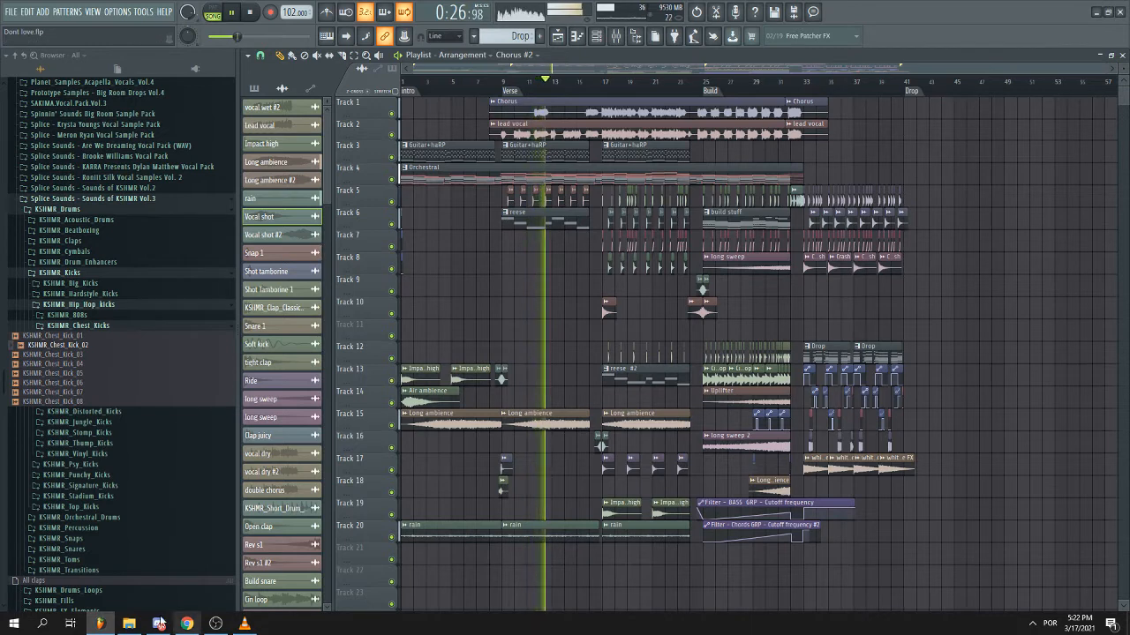
- Load Fruity dB Meter into effect slot 10 of the Current mixer track, and close the mixer
{"action": "key", "text": "F9"}
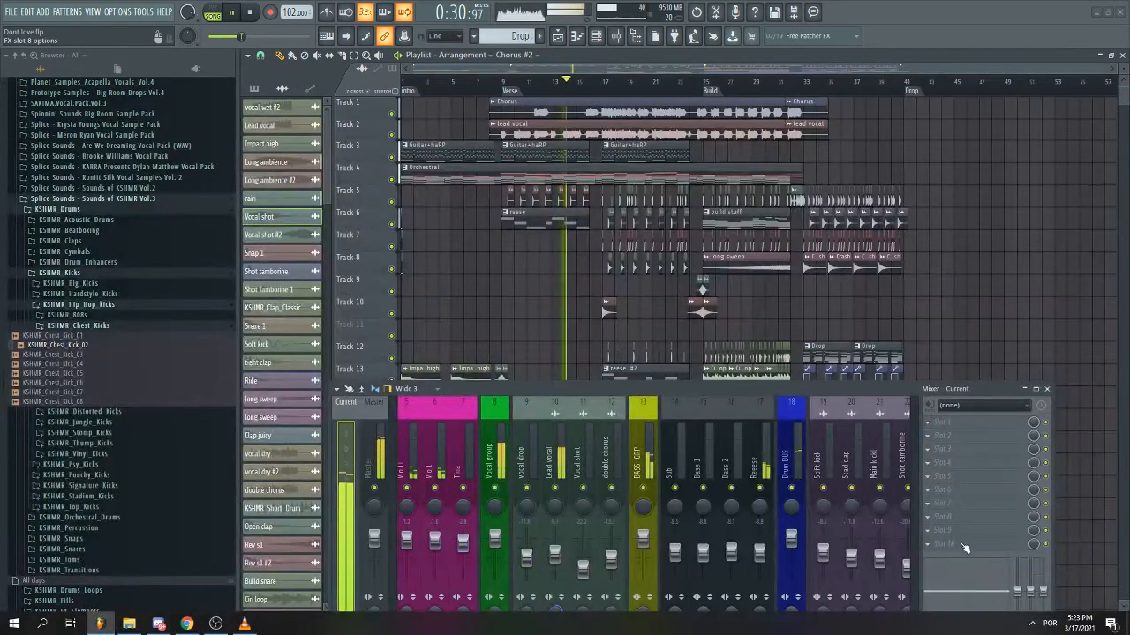
{"action": "left_click", "coordinate": [920, 496]}
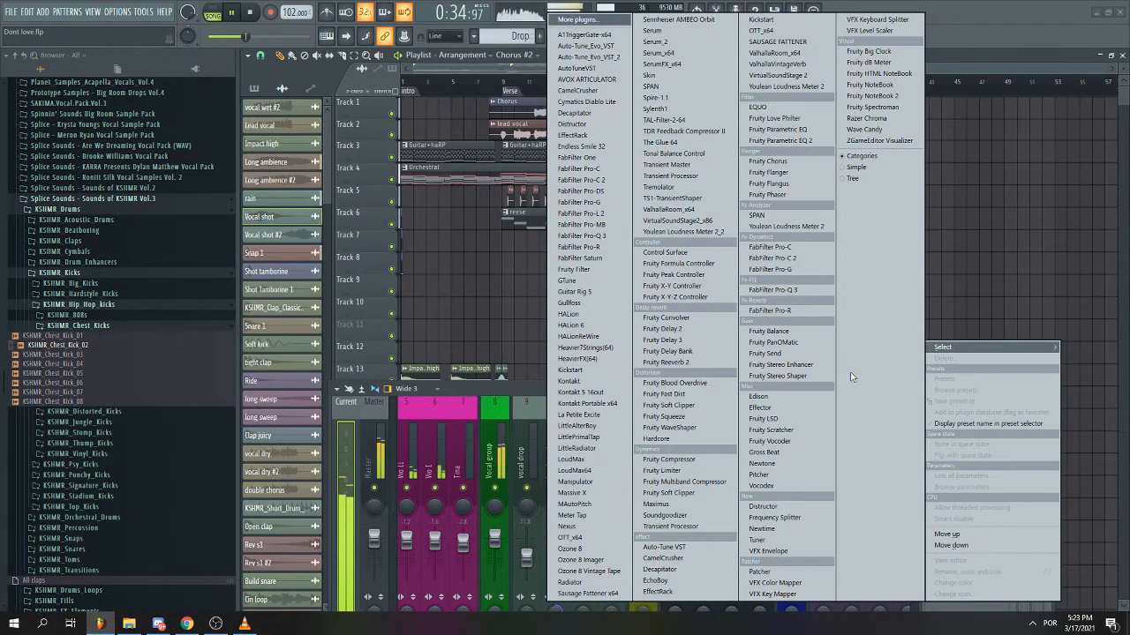
{"action": "left_click", "coordinate": [870, 61]}
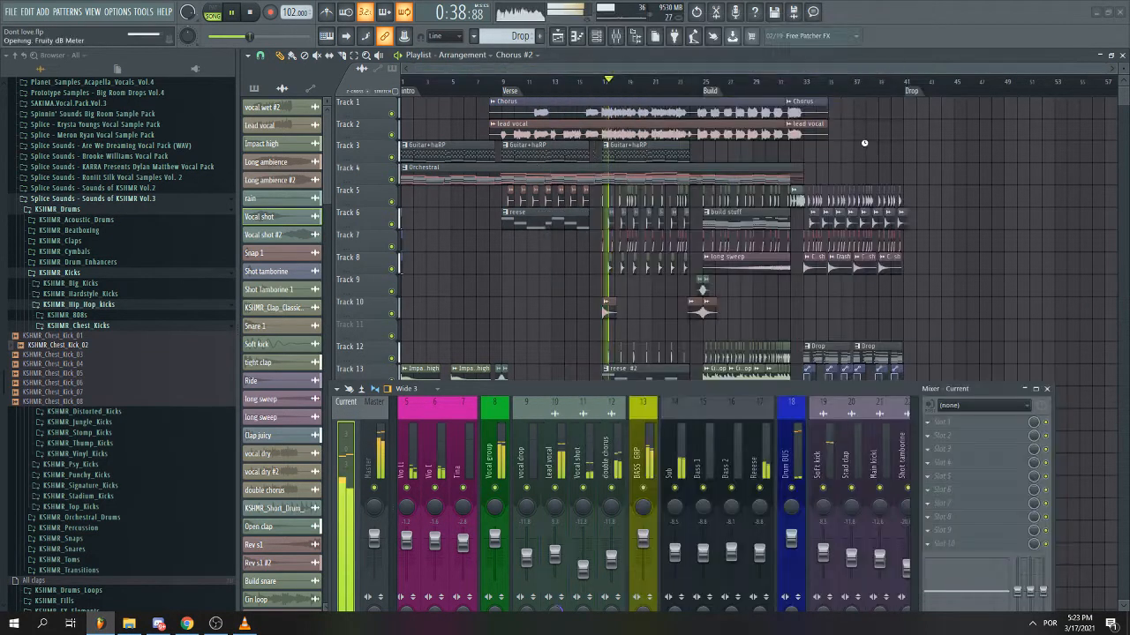
{"action": "left_click_drag", "start_coordinate": [391, 225], "coordinate": [353, 245]}
{"action": "left_click", "coordinate": [368, 242]}
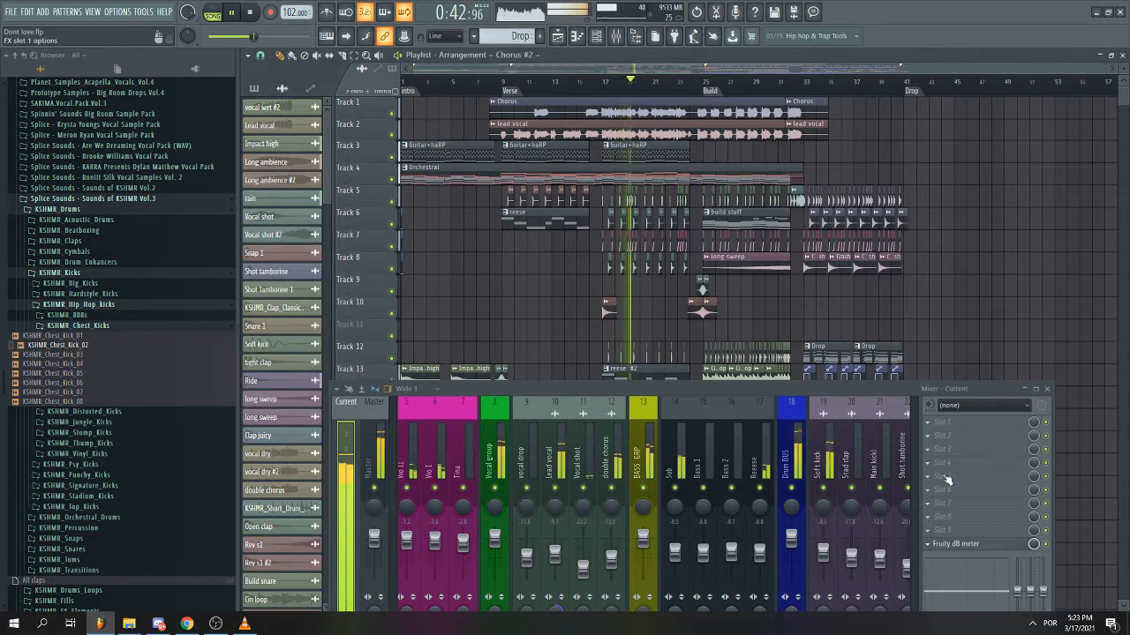
{"action": "left_click", "coordinate": [1046, 389]}
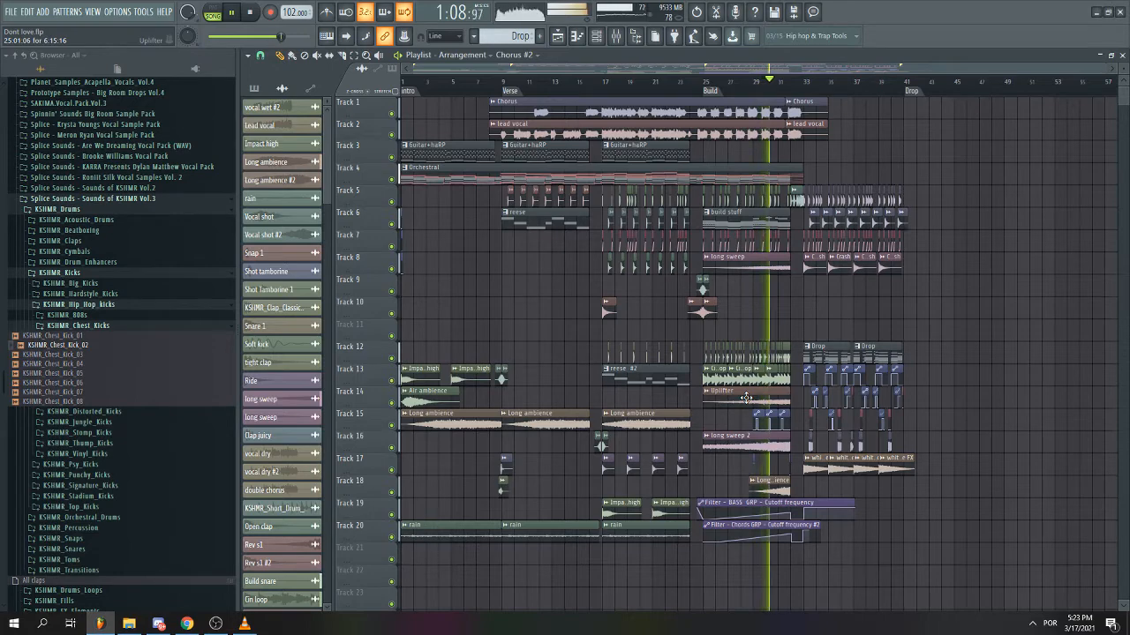
- Examine the transition from the build into the drop around bar 33 during playback, and stop the song
{"action": "scroll", "coordinate": [819, 327], "scroll_direction": "up", "scroll_amount": 2}
{"action": "scroll", "coordinate": [812, 325], "scroll_direction": "up", "scroll_amount": 3}
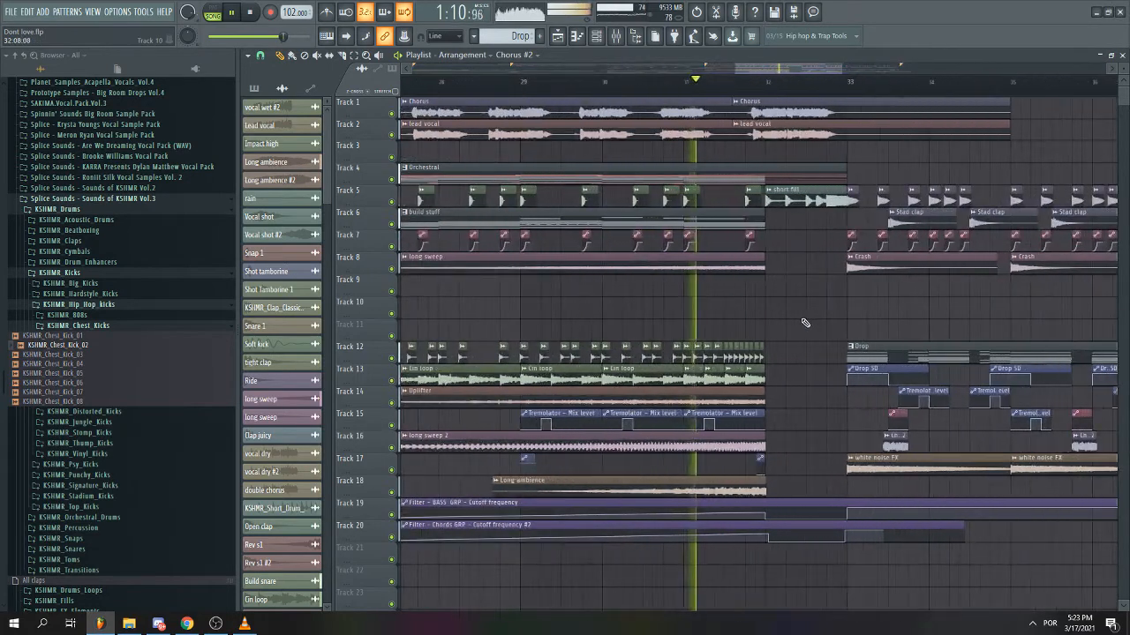
{"action": "scroll", "coordinate": [804, 323], "scroll_direction": "down", "scroll_amount": 4}
{"action": "scroll", "coordinate": [803, 323], "scroll_direction": "up", "scroll_amount": 3}
{"action": "scroll", "coordinate": [800, 323], "scroll_direction": "down", "scroll_amount": 3}
{"action": "scroll", "coordinate": [800, 323], "scroll_direction": "down", "scroll_amount": 2}
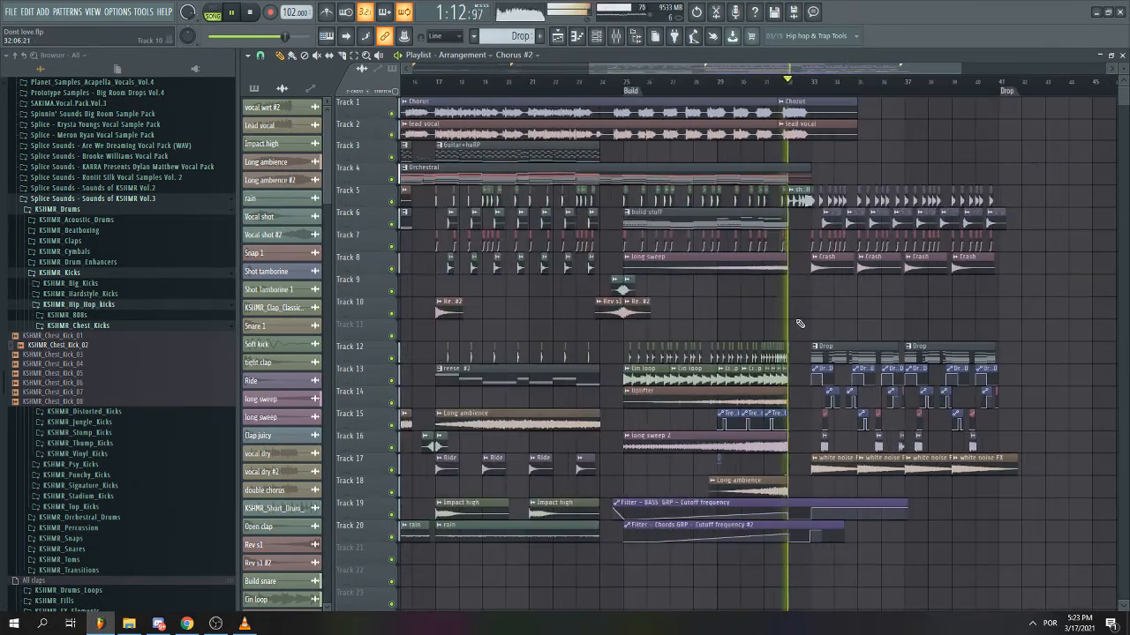
{"action": "scroll", "coordinate": [800, 323], "scroll_direction": "up", "scroll_amount": 2}
{"action": "key", "text": "space"}
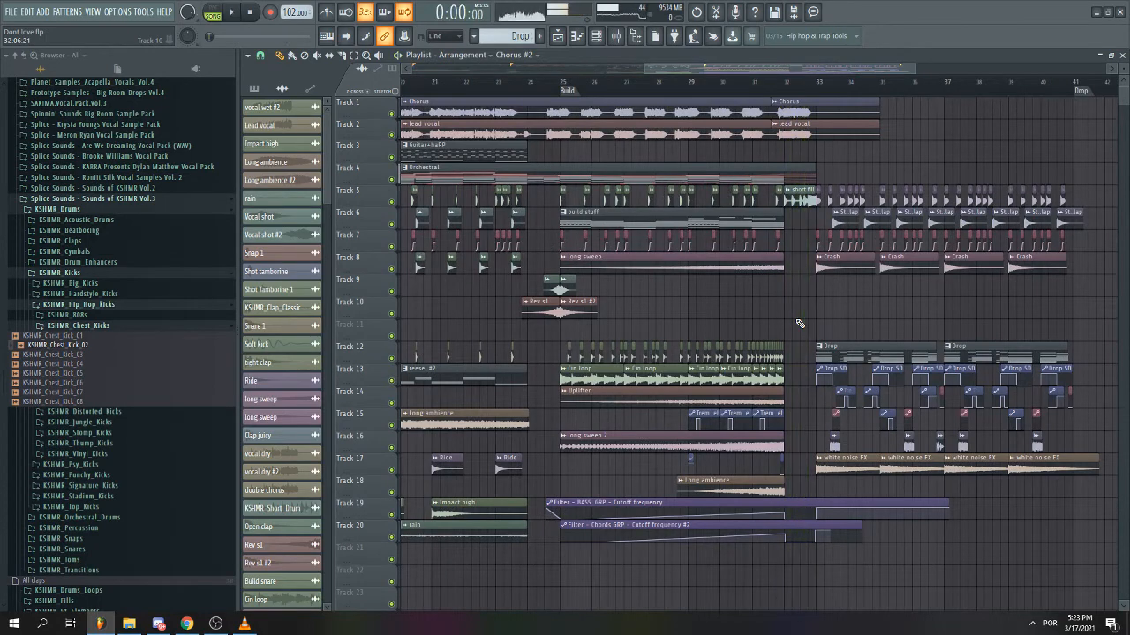
- Set the song position to the Build marker at bar 25
{"action": "scroll", "coordinate": [799, 323], "scroll_direction": "down", "scroll_amount": 2}
{"action": "left_click_drag", "start_coordinate": [742, 70], "coordinate": [611, 72]}
{"action": "left_click", "coordinate": [708, 82]}
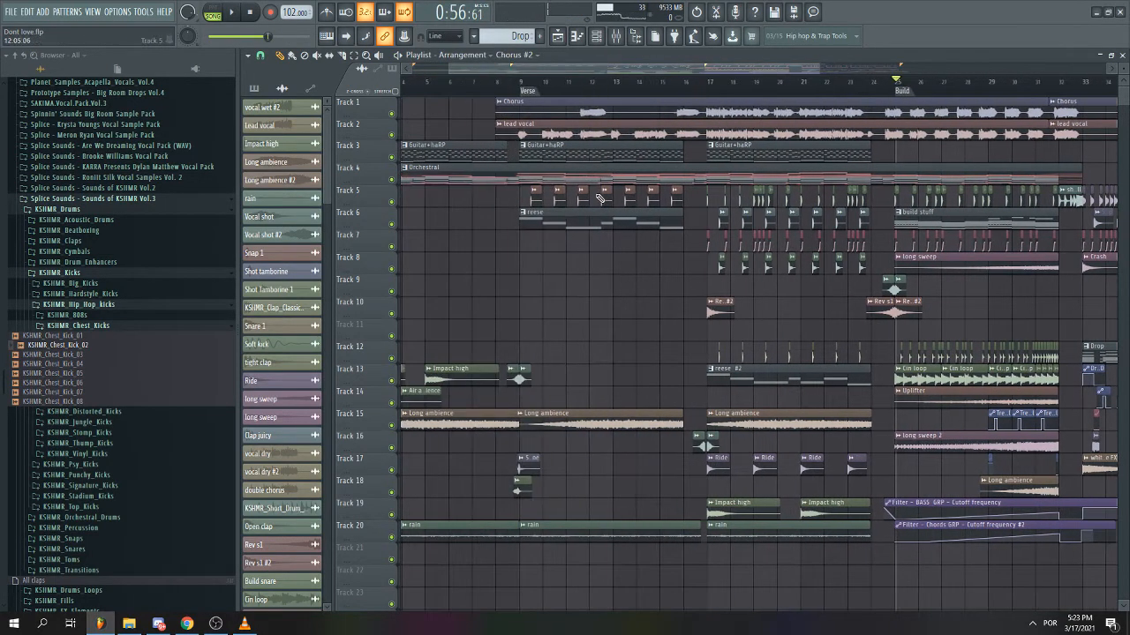
- Open the first Guitar+haRP pattern clip, in the intro on Track 3, in the piano roll
{"action": "scroll", "coordinate": [536, 281], "scroll_direction": "up", "scroll_amount": 4}
{"action": "scroll", "coordinate": [534, 279], "scroll_direction": "up", "scroll_amount": 2}
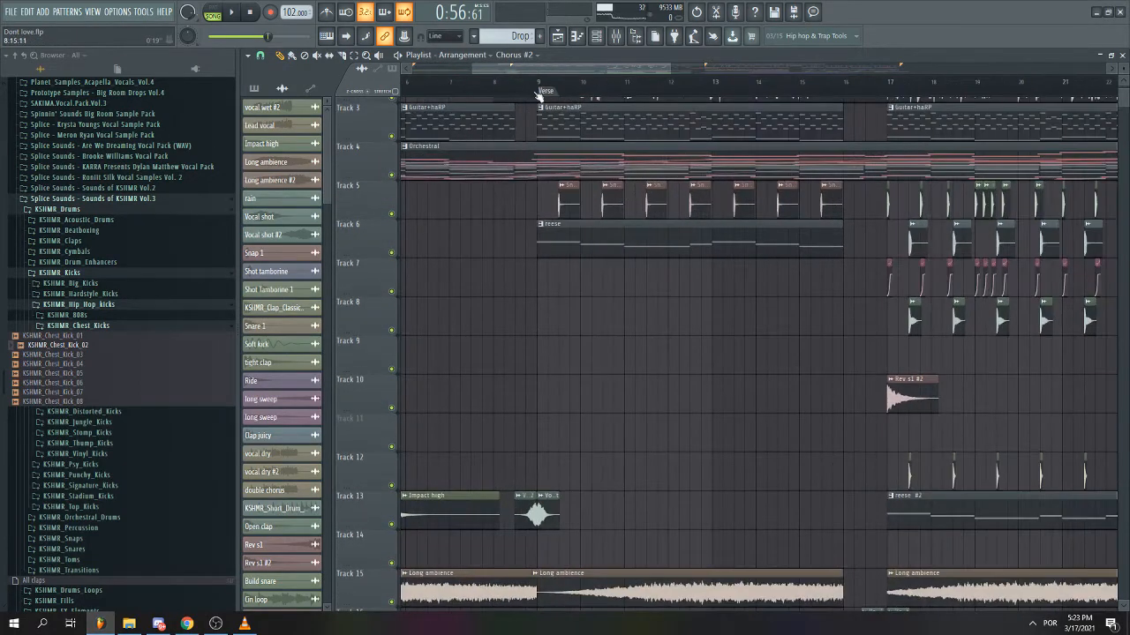
{"action": "left_click_drag", "start_coordinate": [519, 71], "coordinate": [479, 79]}
{"action": "scroll", "coordinate": [460, 223], "scroll_direction": "up", "scroll_amount": 2}
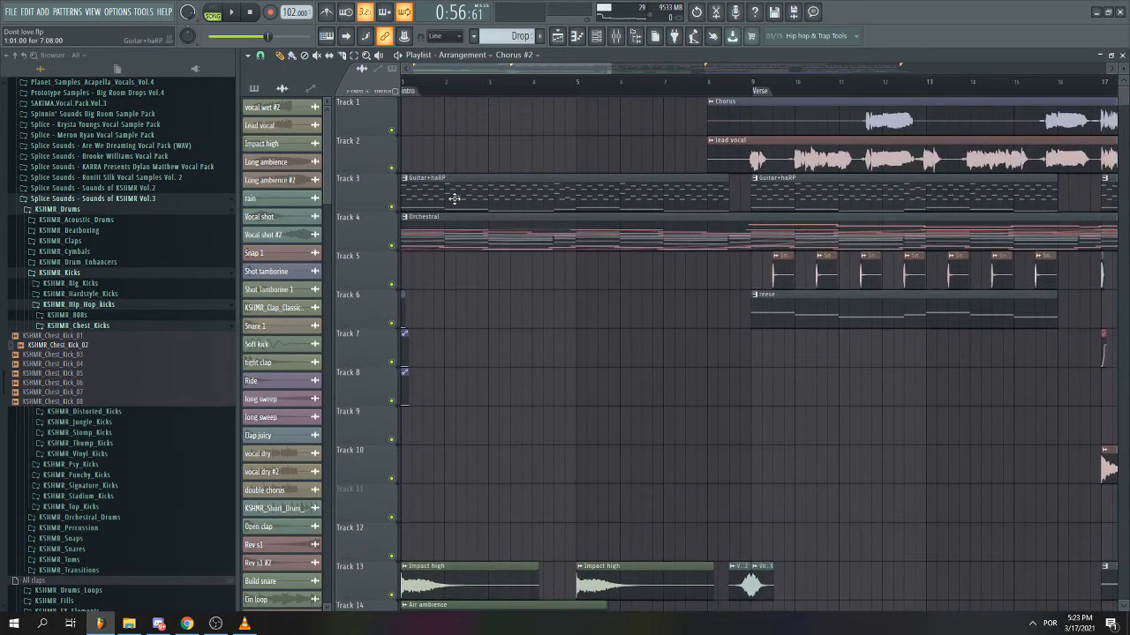
{"action": "double_click", "coordinate": [454, 199]}
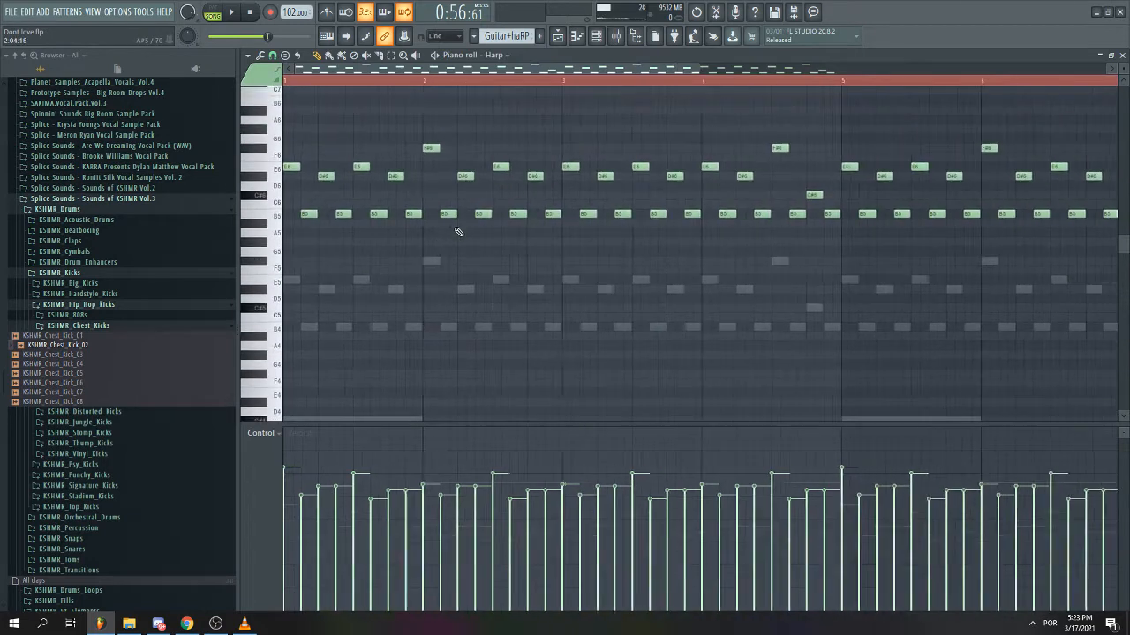
- Select all the Harp notes across the pattern, dismiss the update notification, and deselect the notes
{"action": "scroll", "coordinate": [458, 232], "scroll_direction": "down", "scroll_amount": 3}
{"action": "key", "text": "ctrl+a"}
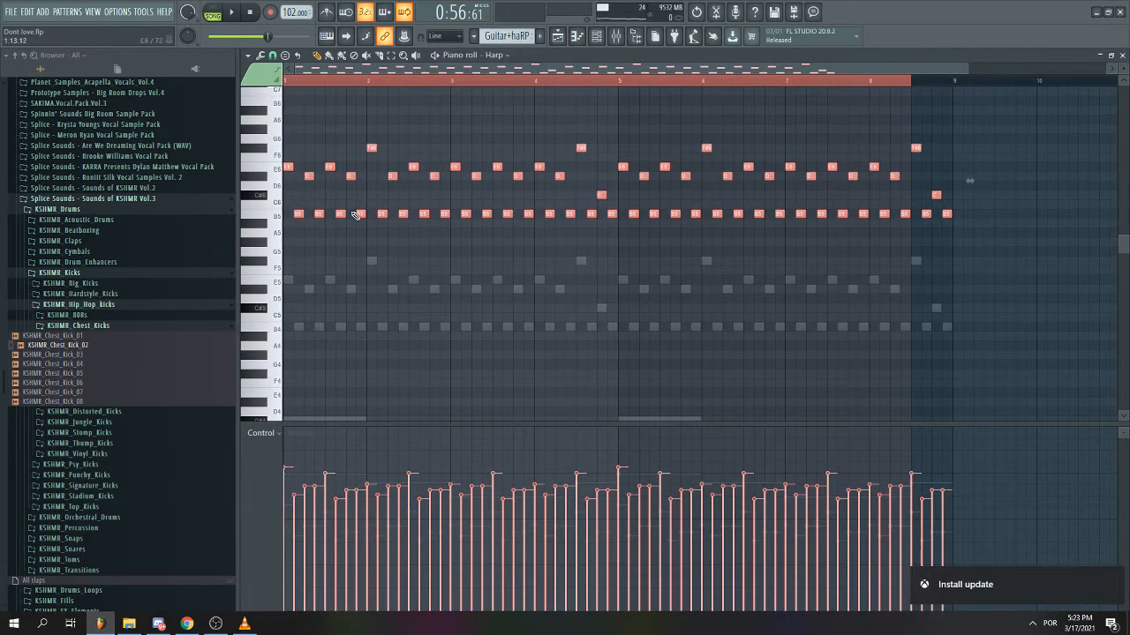
{"action": "left_click", "coordinate": [1109, 580]}
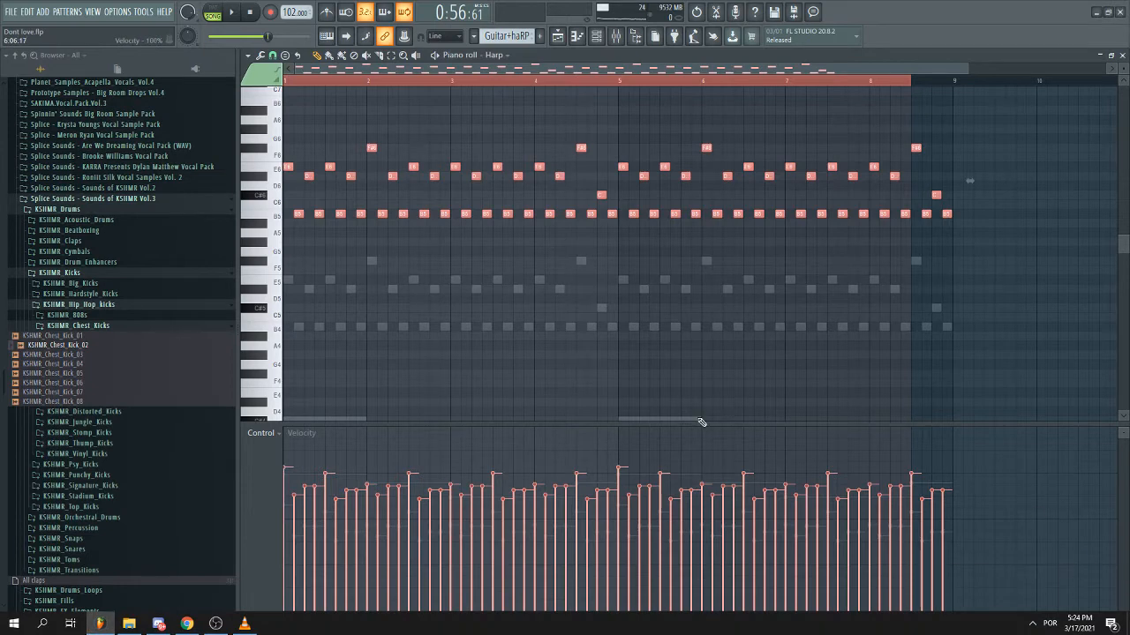
{"action": "key", "text": "ctrl+d"}
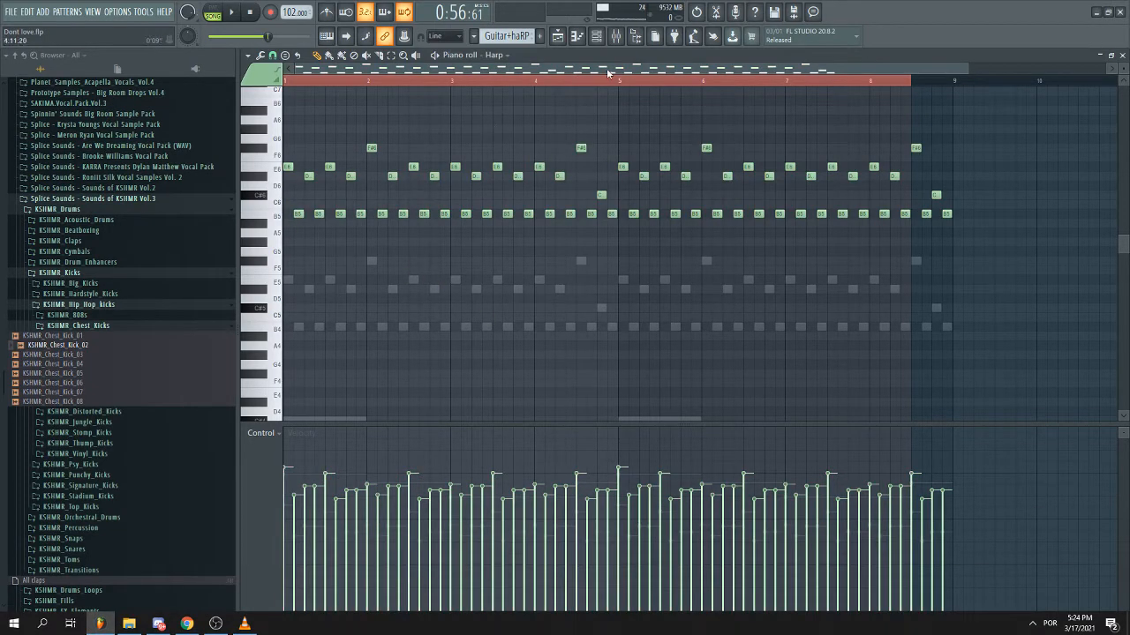
- Show the channel rack, pick a channel filter group, and hide the rack again
{"action": "left_click", "coordinate": [598, 39]}
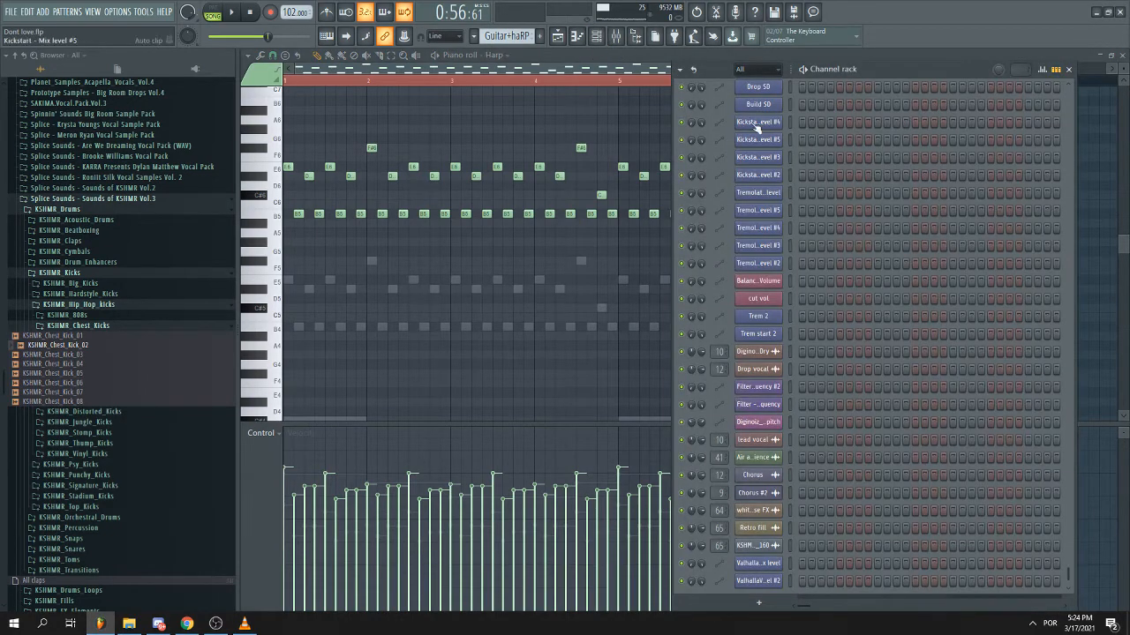
{"action": "left_click", "coordinate": [764, 71]}
{"action": "left_click", "coordinate": [756, 170]}
{"action": "key", "text": "F6"}
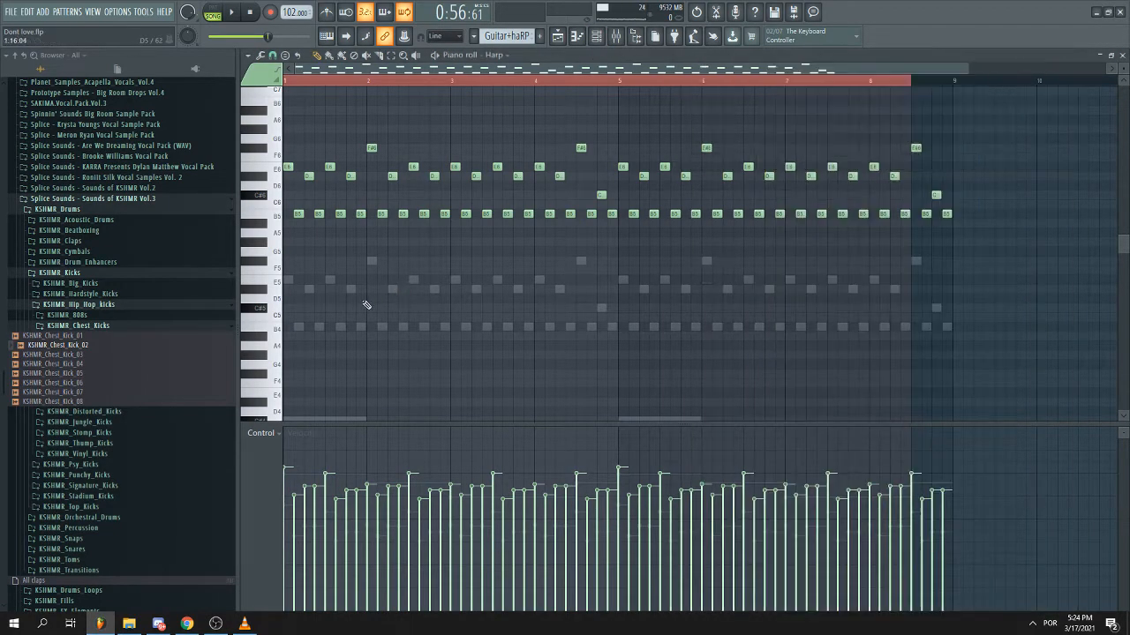
- Examine the lower ghost notes in the Harp piano roll and highlight bar 4 of the pattern
{"action": "scroll", "coordinate": [283, 259], "scroll_direction": "down", "scroll_amount": 1}
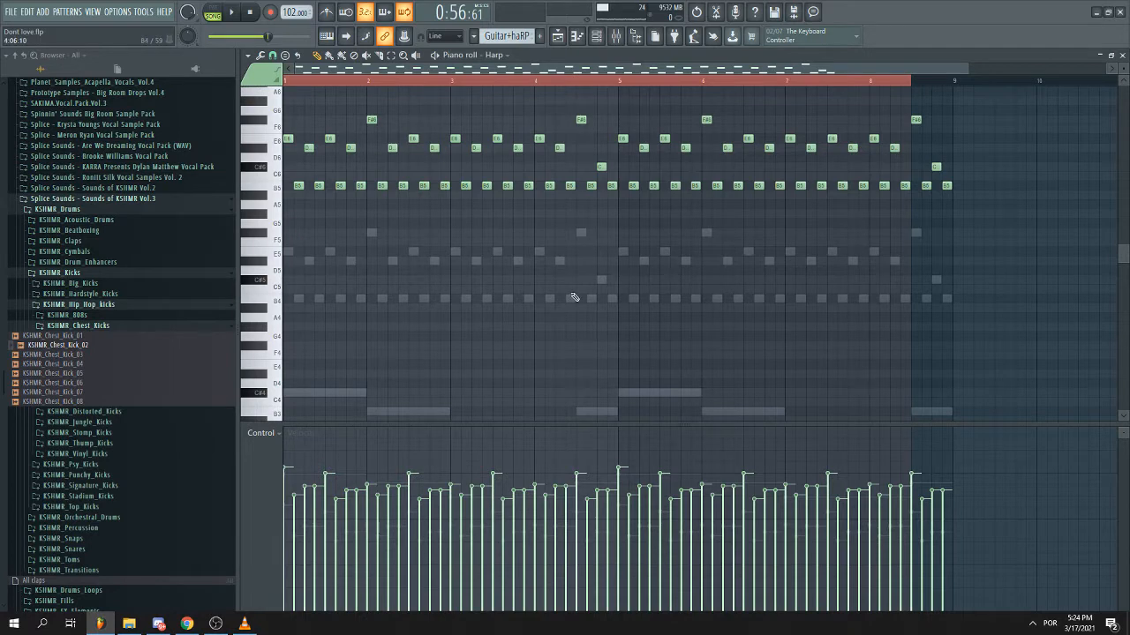
{"action": "scroll", "coordinate": [713, 273], "scroll_direction": "down", "scroll_amount": 4}
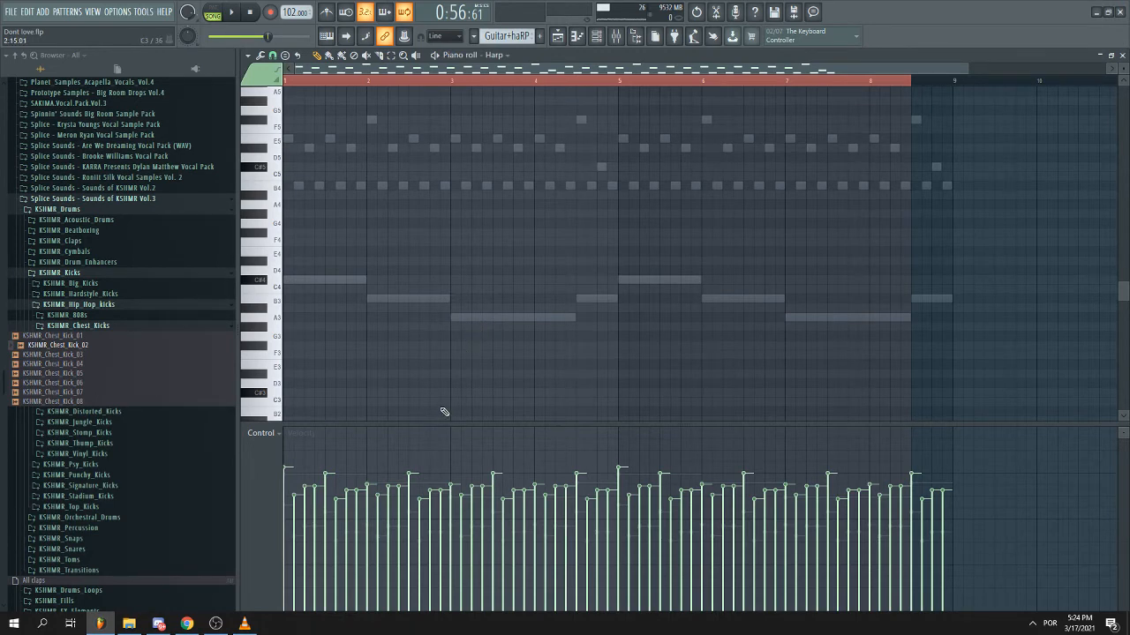
{"action": "scroll", "coordinate": [474, 373], "scroll_direction": "up", "scroll_amount": 4}
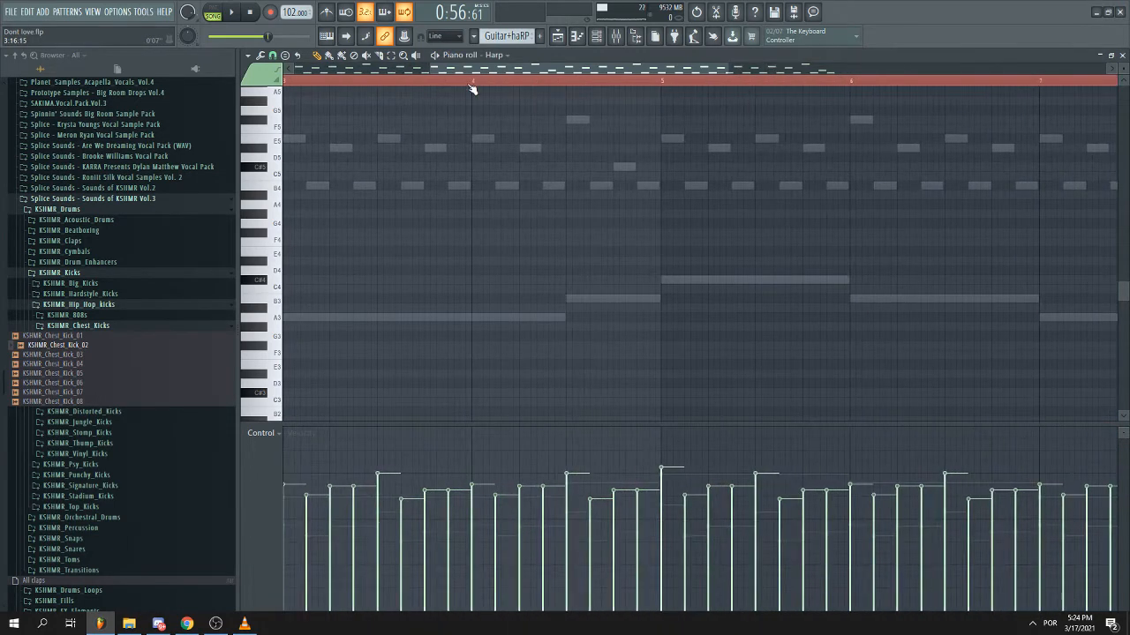
{"action": "left_click_drag", "start_coordinate": [472, 86], "coordinate": [651, 88]}
{"action": "scroll", "coordinate": [646, 106], "scroll_direction": "down", "scroll_amount": 3}
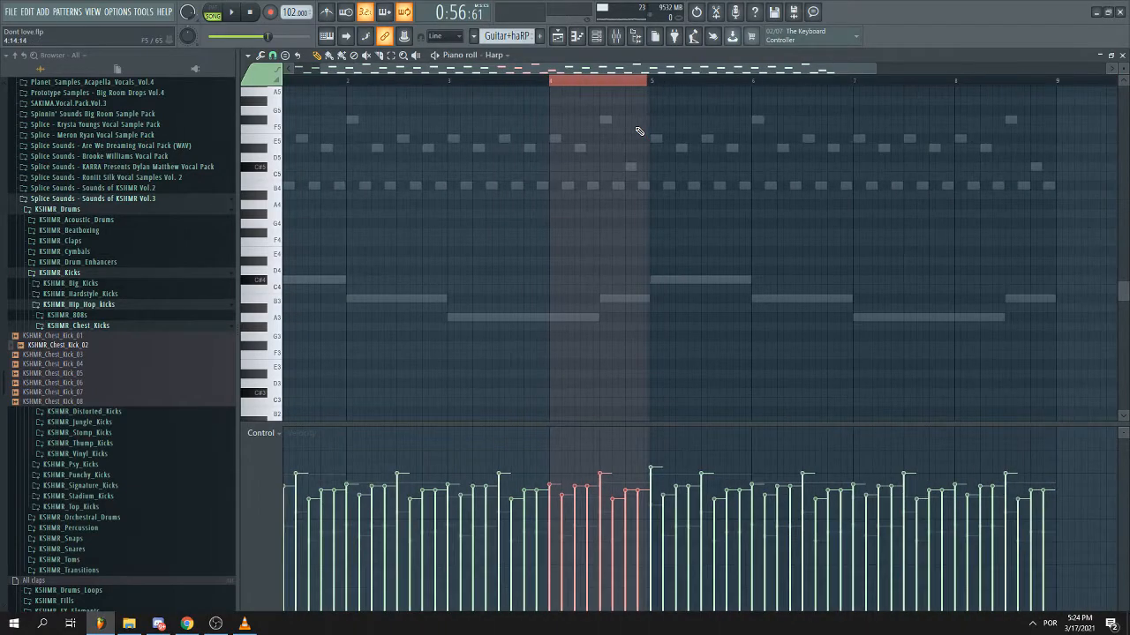
- Narrow the time selection in the Harp piano roll to the second half of bar 4
{"action": "scroll", "coordinate": [638, 129], "scroll_direction": "up", "scroll_amount": 1}
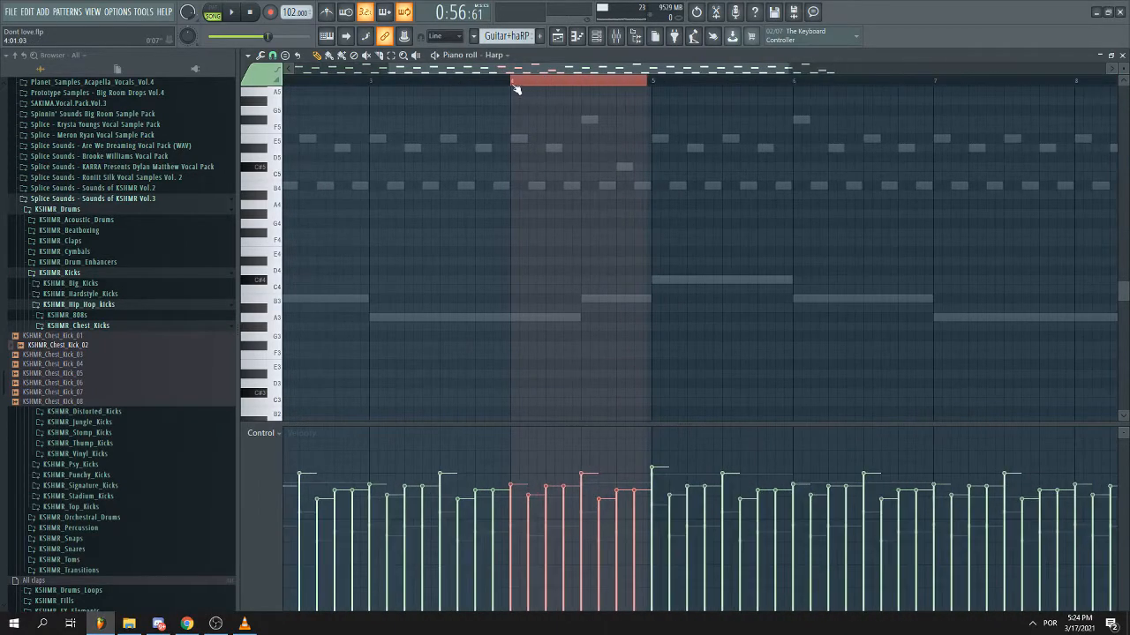
{"action": "left_click_drag", "start_coordinate": [512, 85], "coordinate": [603, 90]}
{"action": "scroll", "coordinate": [521, 289], "scroll_direction": "up", "scroll_amount": 3}
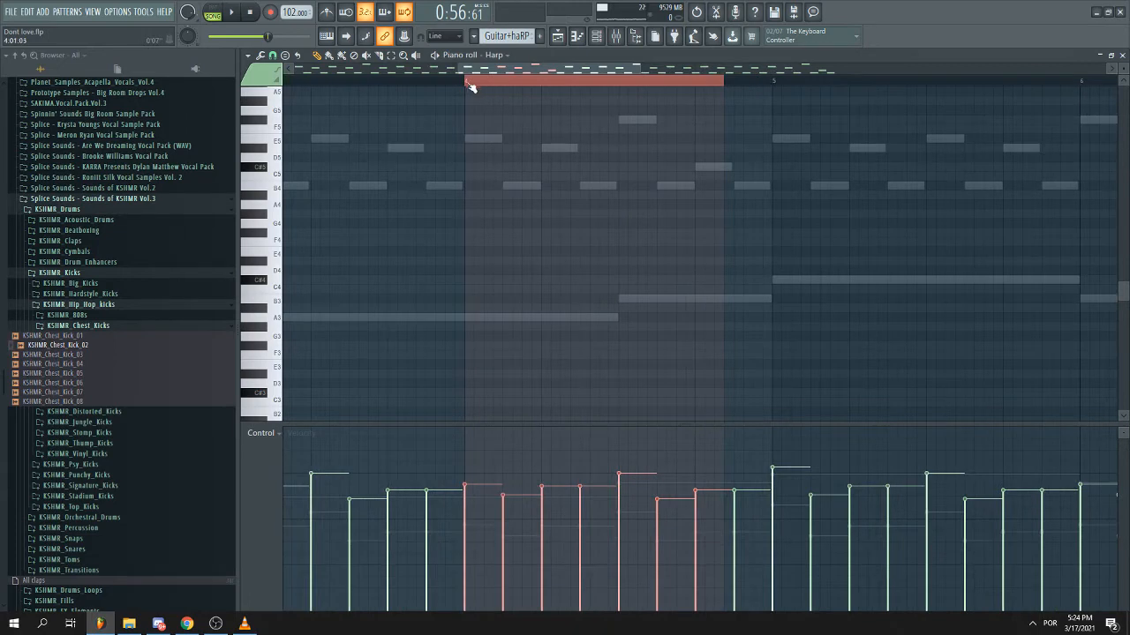
{"action": "left_click_drag", "start_coordinate": [467, 83], "coordinate": [773, 89]}
{"action": "scroll", "coordinate": [810, 163], "scroll_direction": "down", "scroll_amount": 5}
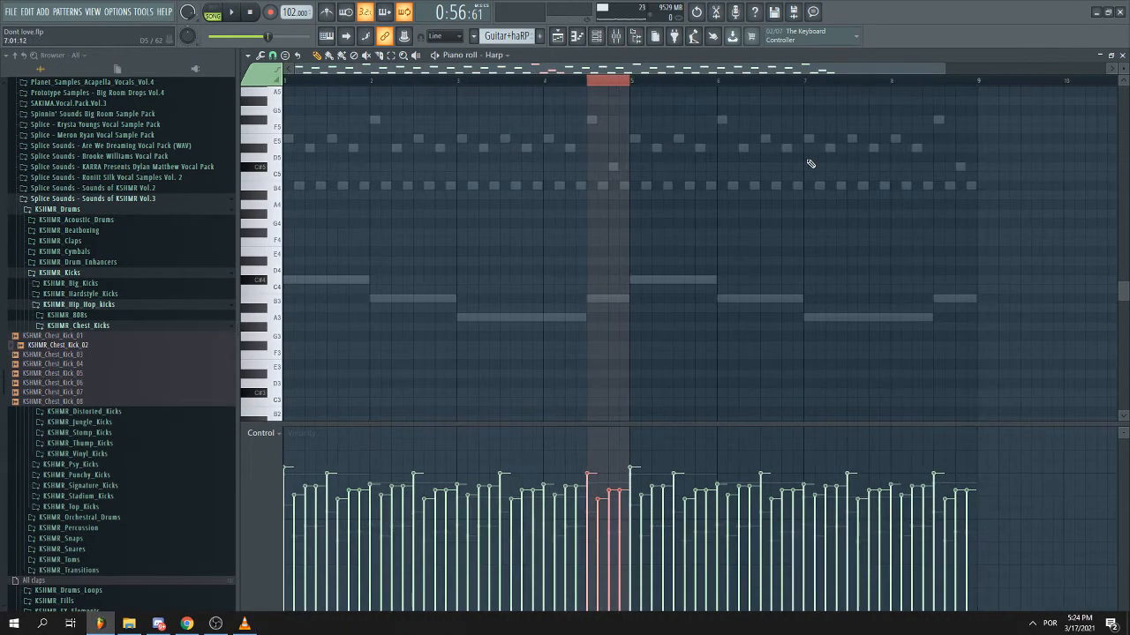
- Return to the playlist, hide the channel rack and examine the intro and verse layers down to Track 20
{"action": "left_click", "coordinate": [1122, 55]}
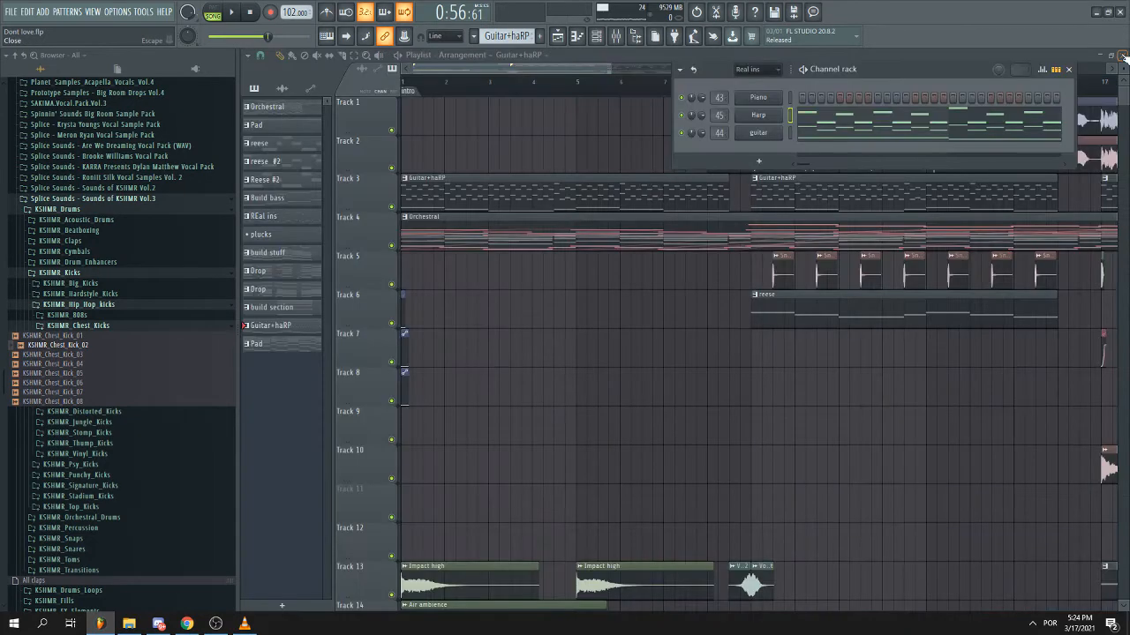
{"action": "right_click", "coordinate": [649, 312]}
{"action": "scroll", "coordinate": [648, 312], "scroll_direction": "down", "scroll_amount": 3}
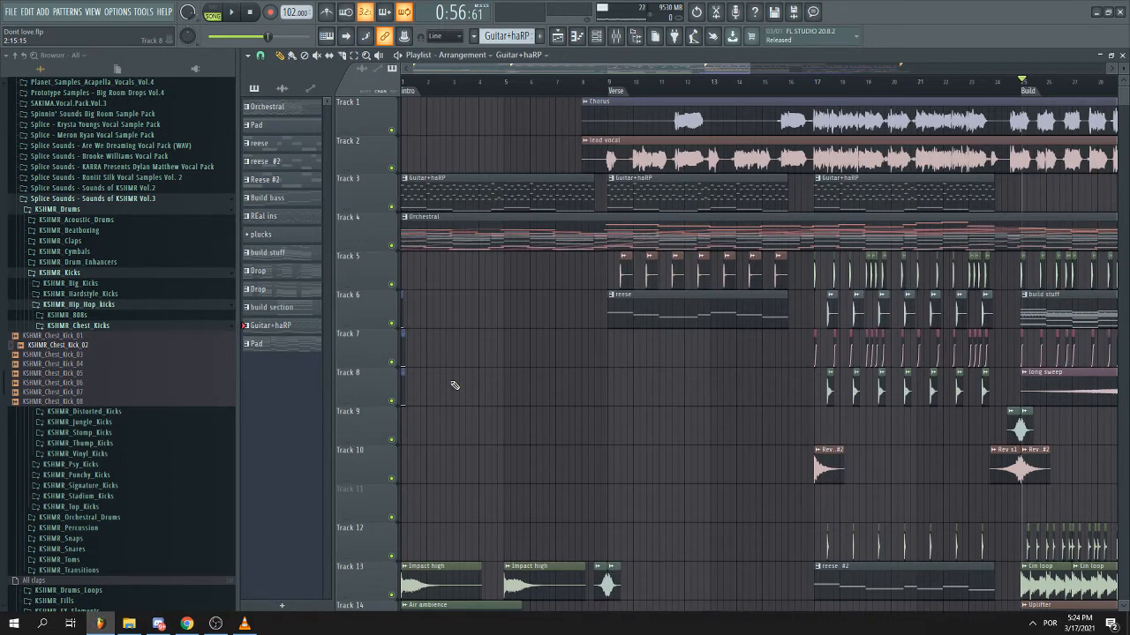
{"action": "scroll", "coordinate": [522, 335], "scroll_direction": "down", "scroll_amount": 2}
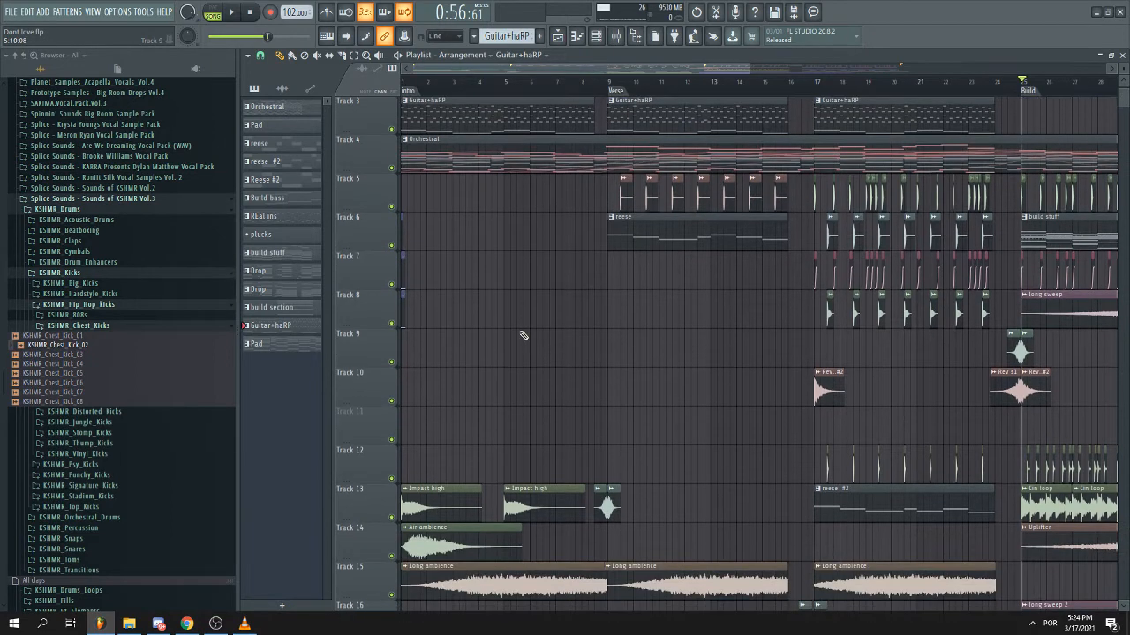
{"action": "scroll", "coordinate": [522, 335], "scroll_direction": "down", "scroll_amount": 2}
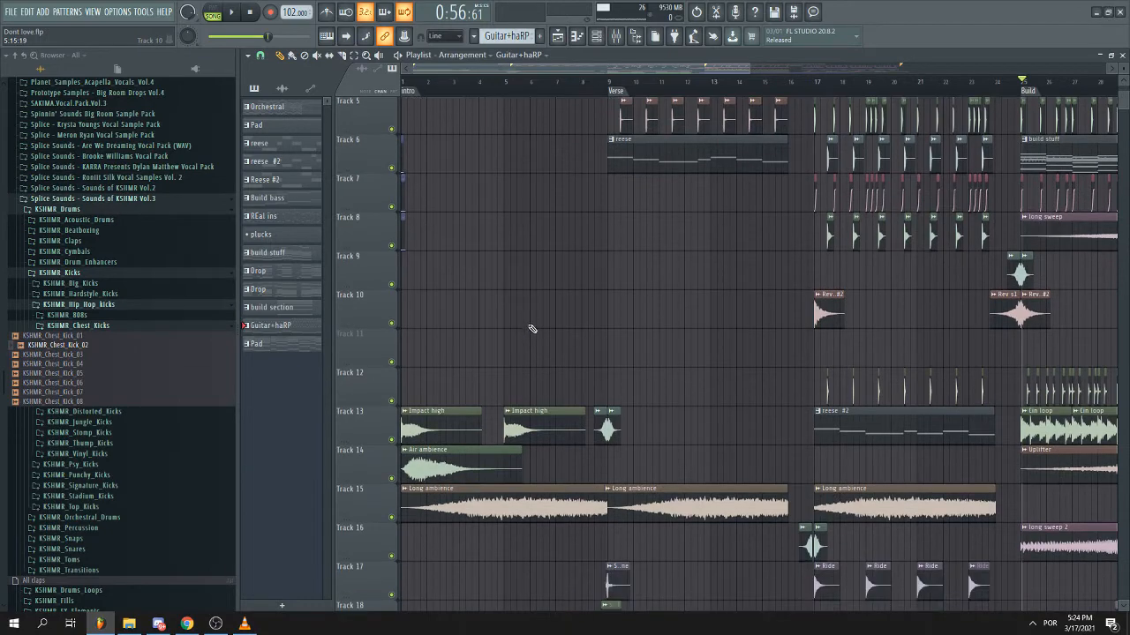
{"action": "scroll", "coordinate": [519, 316], "scroll_direction": "down", "scroll_amount": 3}
{"action": "scroll", "coordinate": [488, 448], "scroll_direction": "up", "scroll_amount": 2}
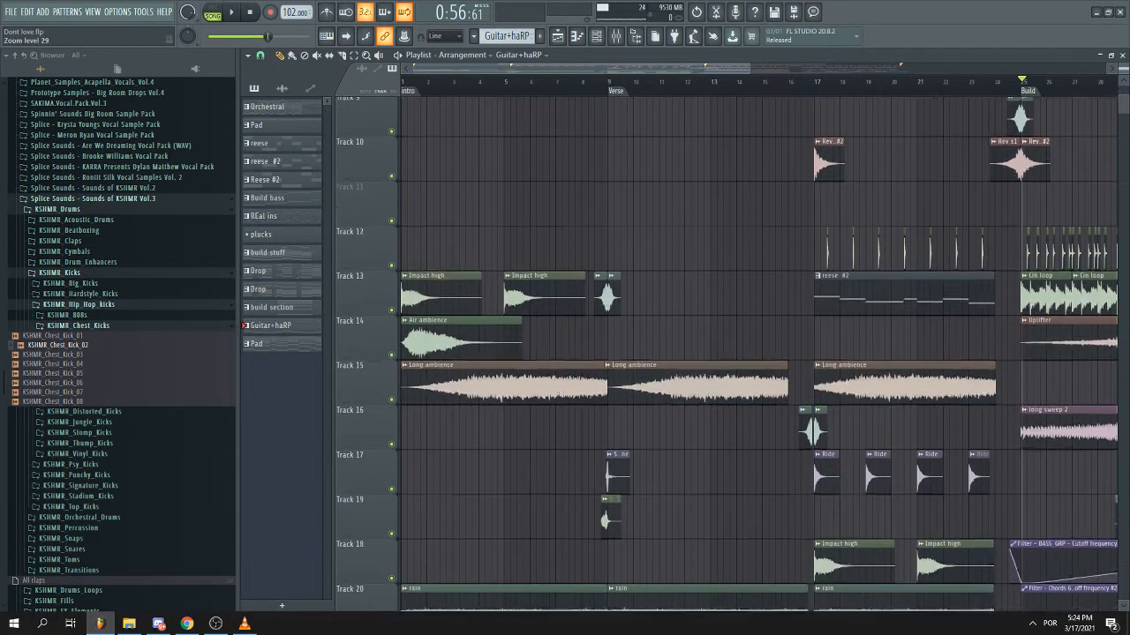
{"action": "scroll", "coordinate": [486, 451], "scroll_direction": "down", "scroll_amount": 3}
{"action": "scroll", "coordinate": [486, 451], "scroll_direction": "down", "scroll_amount": 3}
{"action": "scroll", "coordinate": [486, 451], "scroll_direction": "down", "scroll_amount": 1}
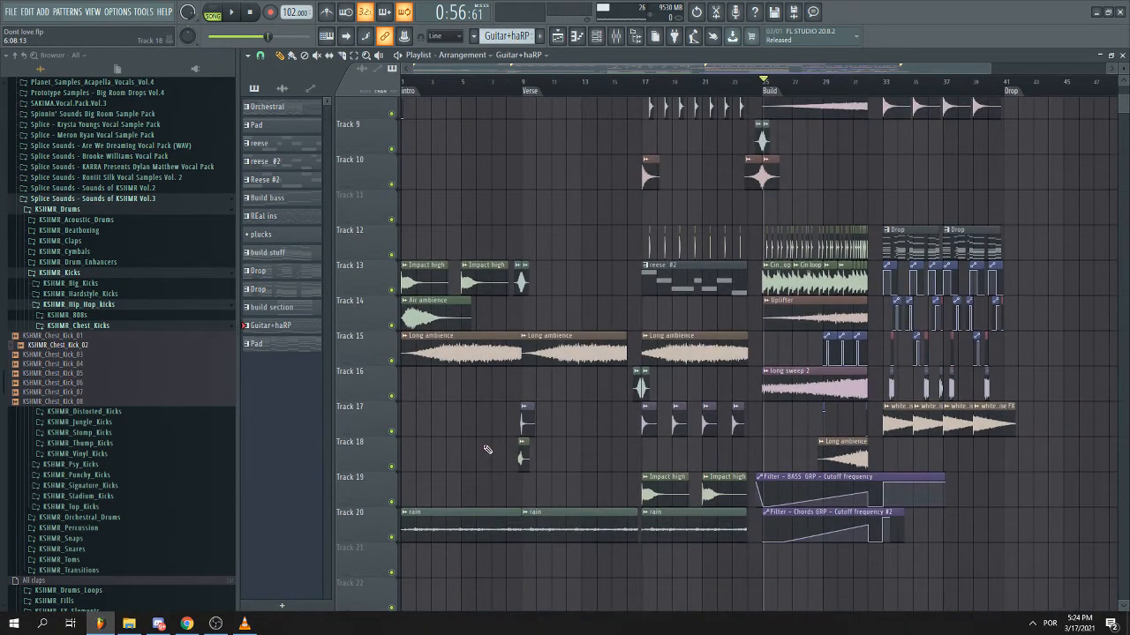
- Check the Long ambience clip's sample file in its channel settings, and audition the Long ambience and Air ambience clips in the intro
{"action": "double_click", "coordinate": [469, 357]}
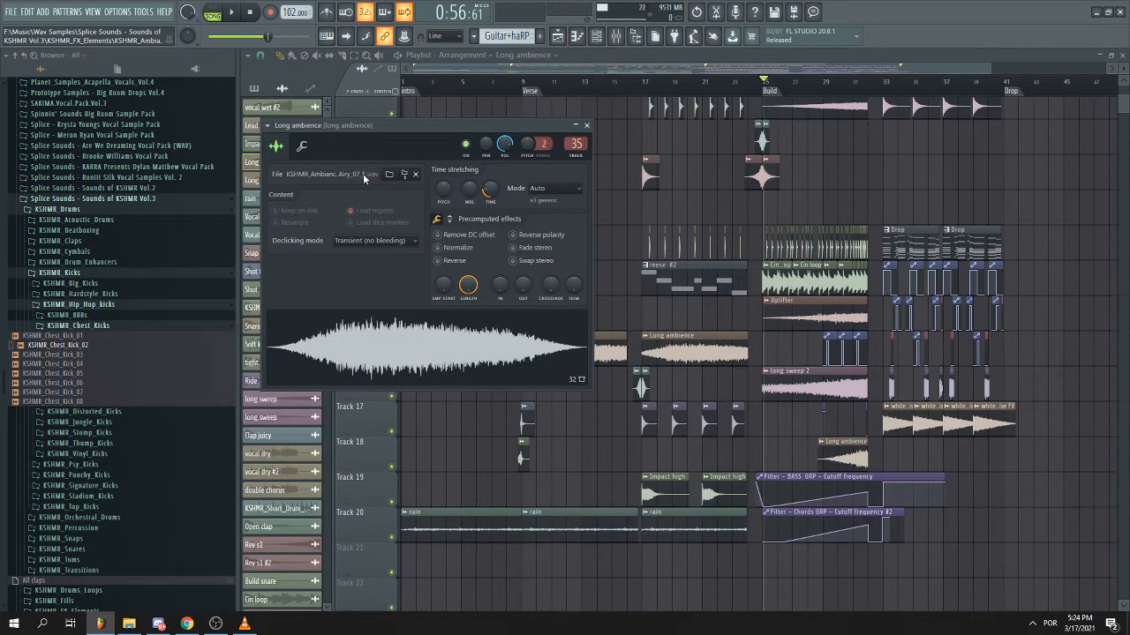
{"action": "key", "text": "Escape"}
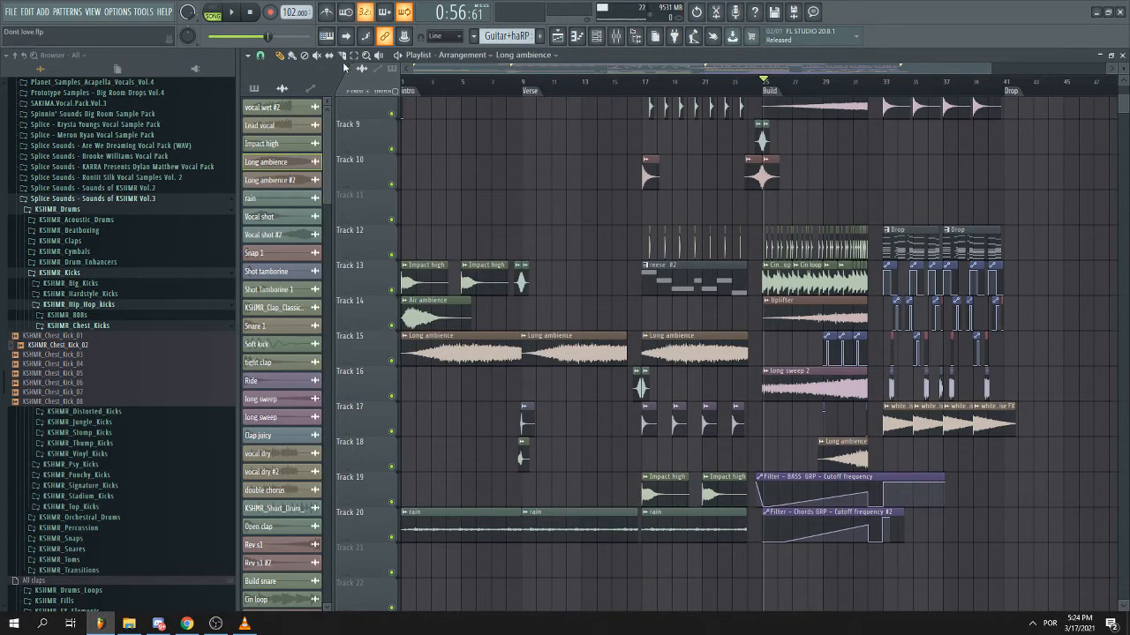
{"action": "left_click", "coordinate": [441, 353]}
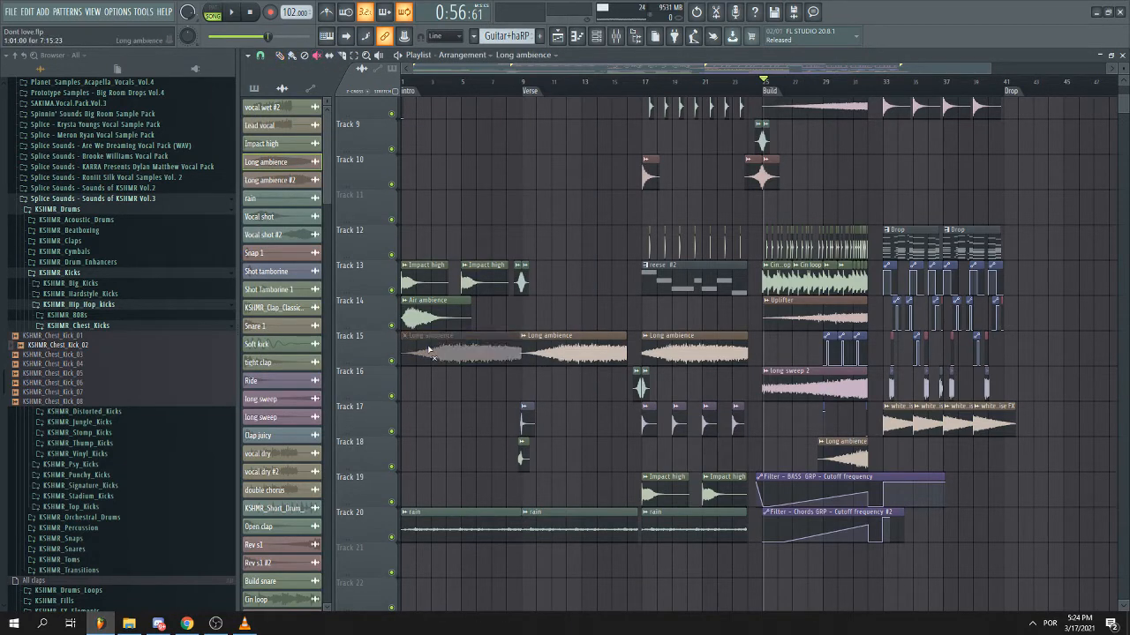
{"action": "left_click", "coordinate": [430, 353]}
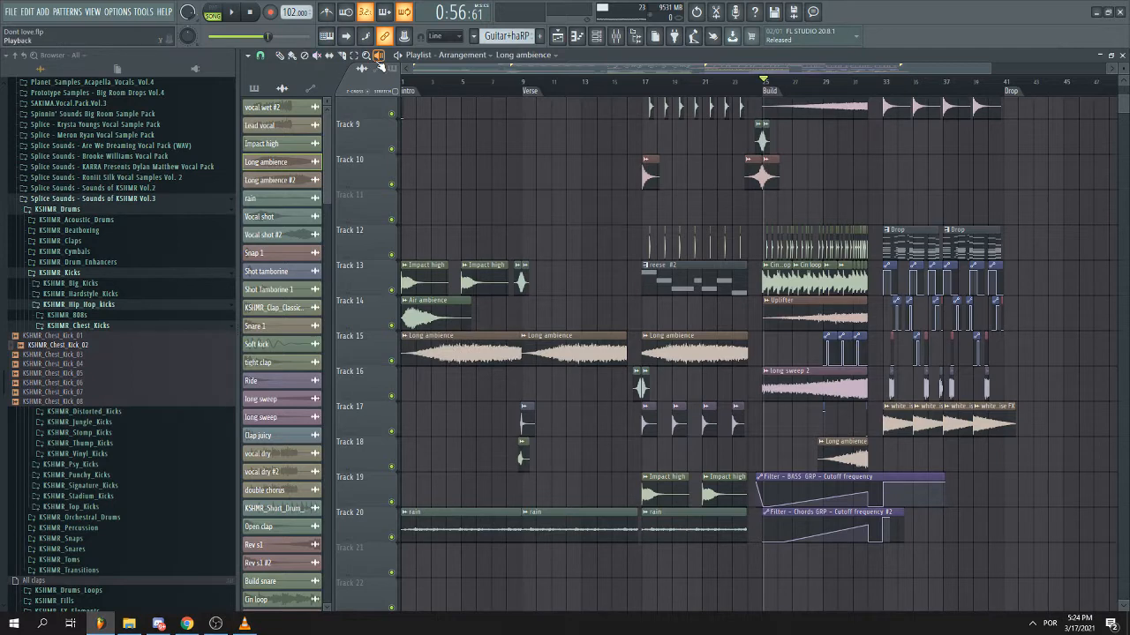
{"action": "left_click_drag", "start_coordinate": [462, 358], "coordinate": [491, 358]}
{"action": "mouse_move", "coordinate": [414, 315]}
{"action": "left_mouse_down"}
{"action": "mouse_move", "coordinate": [405, 318]}
{"action": "mouse_move", "coordinate": [414, 323]}
{"action": "left_mouse_up"}
- Collapse the KSHMR_Drums folders in the sample browser and expand KSHMR_FX_Elements in Sounds of KSHMR Vol.3
{"action": "scroll", "coordinate": [484, 209], "scroll_direction": "up", "scroll_amount": 2}
{"action": "scroll", "coordinate": [484, 232], "scroll_direction": "down", "scroll_amount": 3}
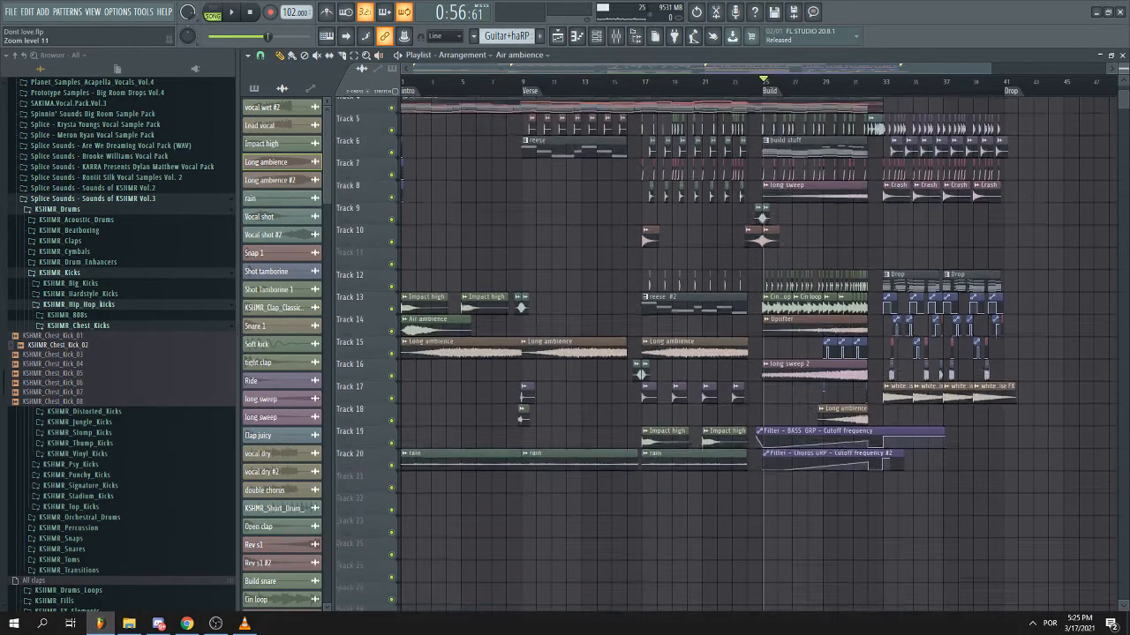
{"action": "scroll", "coordinate": [488, 245], "scroll_direction": "up", "scroll_amount": 4}
{"action": "left_click", "coordinate": [120, 307]}
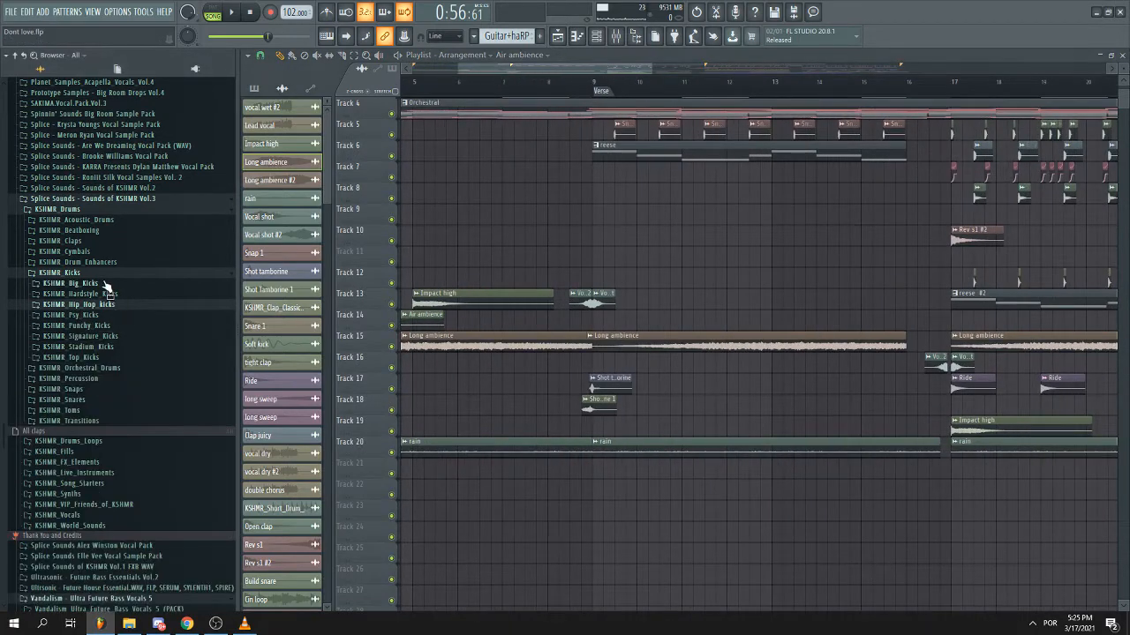
{"action": "left_click", "coordinate": [102, 275]}
{"action": "left_click", "coordinate": [93, 211]}
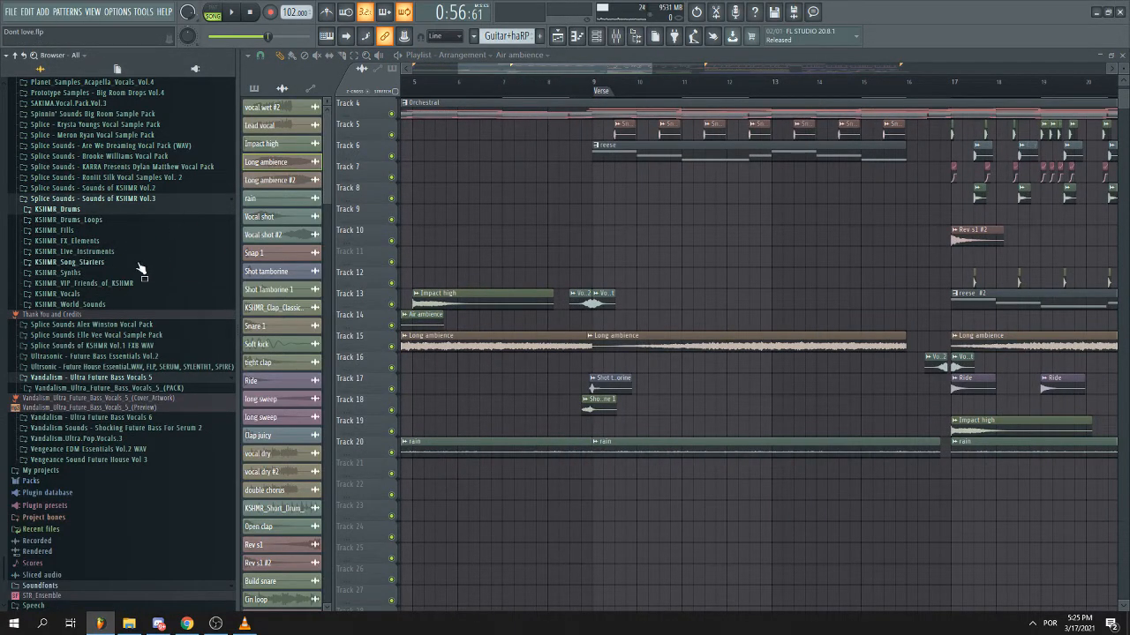
{"action": "left_click", "coordinate": [89, 241]}
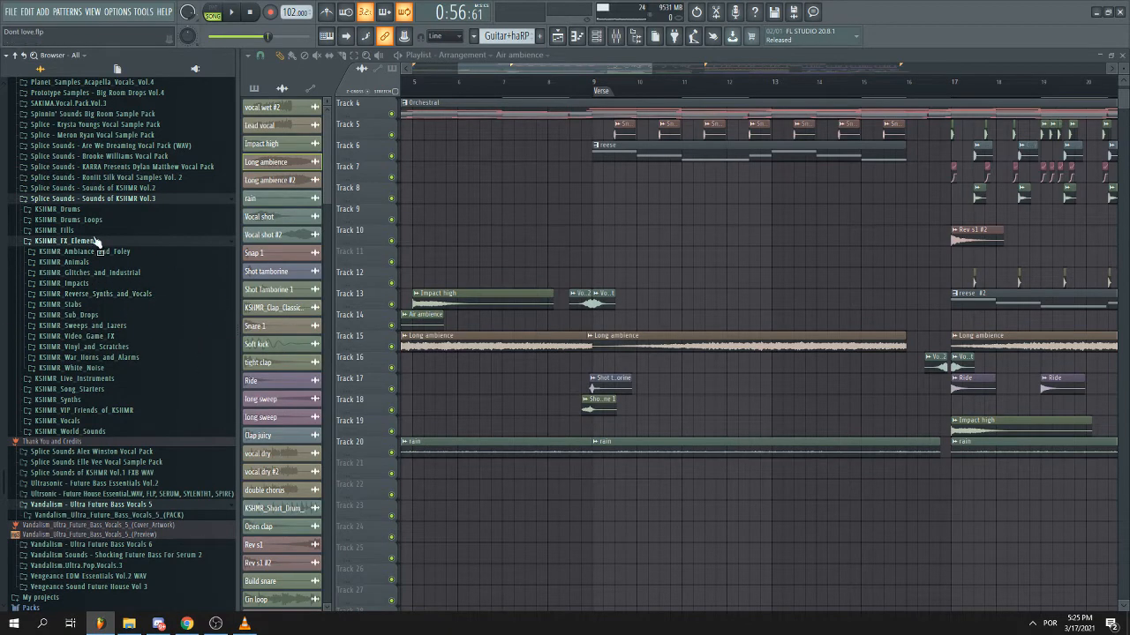
- Select the Orchestral pattern on Track 4 and open its Piano channel in the piano roll
{"action": "scroll", "coordinate": [584, 320], "scroll_direction": "down", "scroll_amount": 3}
{"action": "scroll", "coordinate": [585, 322], "scroll_direction": "down", "scroll_amount": 2}
{"action": "scroll", "coordinate": [585, 328], "scroll_direction": "up", "scroll_amount": 3}
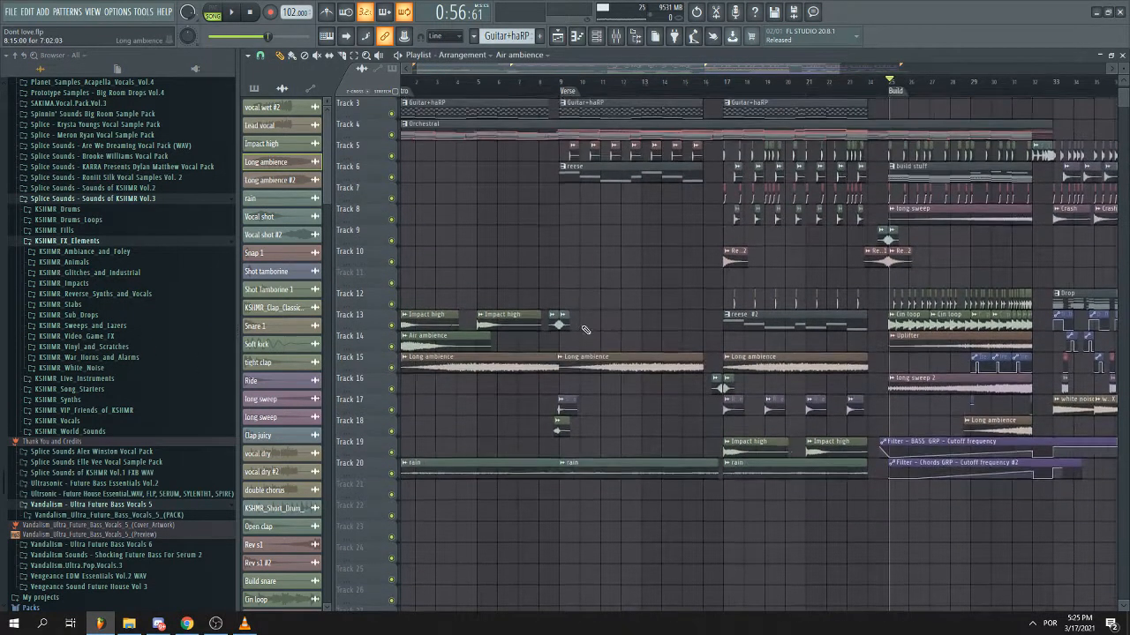
{"action": "scroll", "coordinate": [585, 328], "scroll_direction": "down", "scroll_amount": 1}
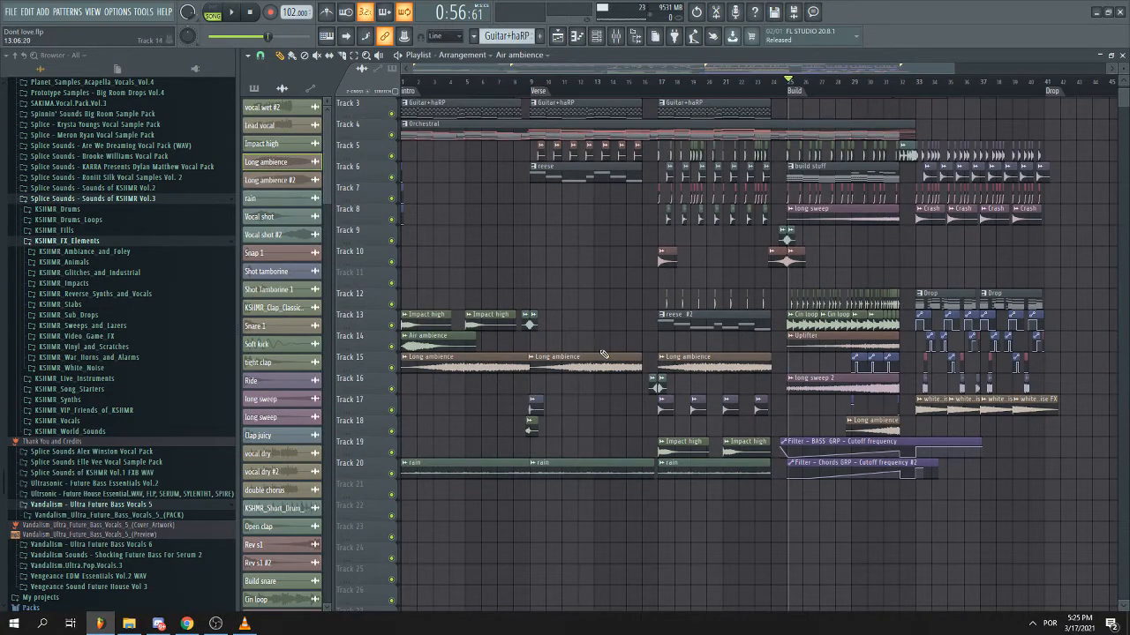
{"action": "scroll", "coordinate": [585, 360], "scroll_direction": "up", "scroll_amount": 4}
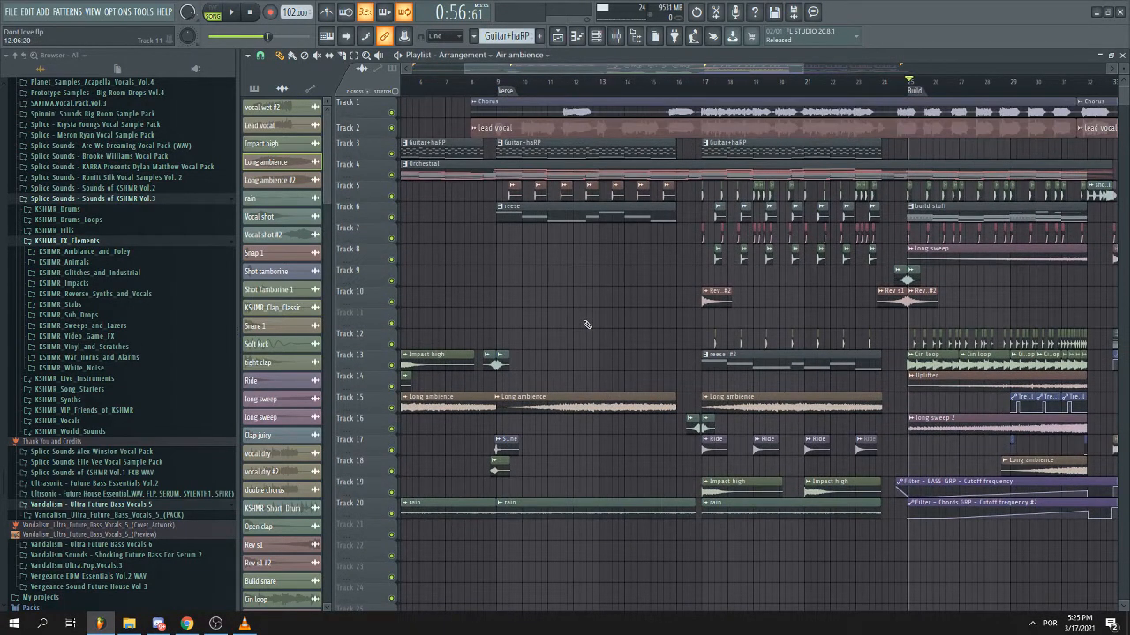
{"action": "scroll", "coordinate": [587, 325], "scroll_direction": "up", "scroll_amount": 5}
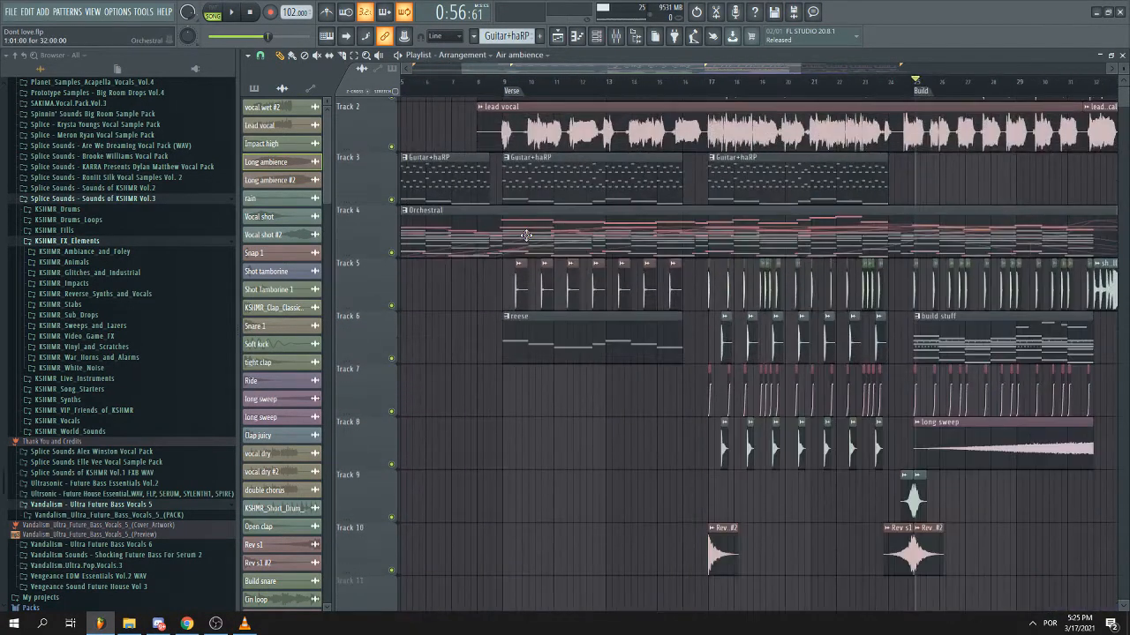
{"action": "left_click", "coordinate": [526, 236]}
{"action": "left_click", "coordinate": [596, 36]}
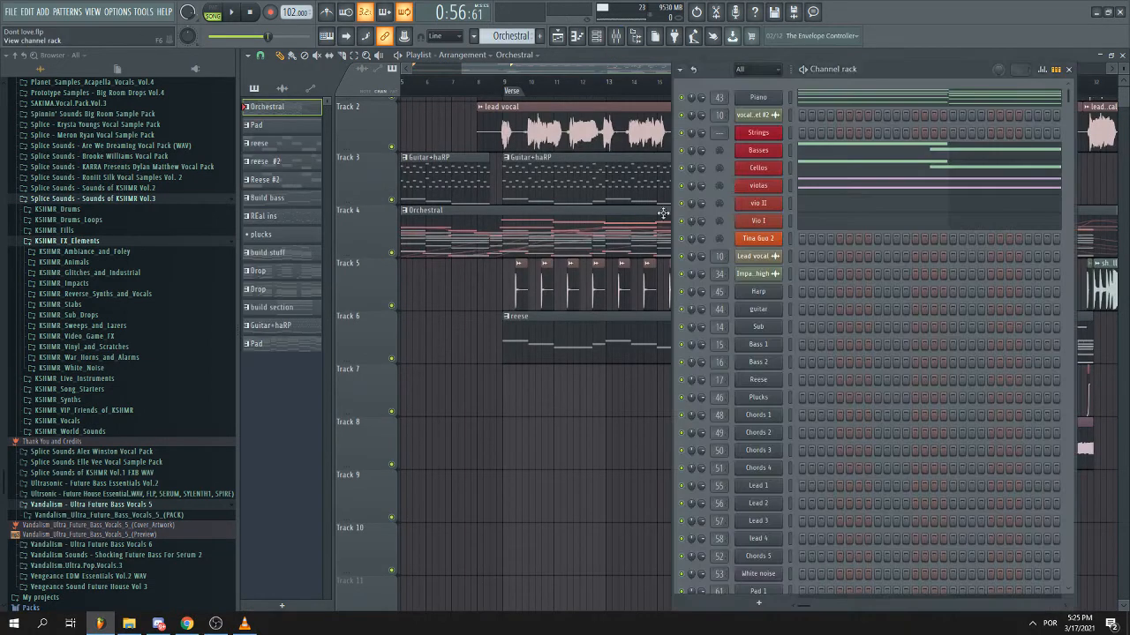
{"action": "right_click", "coordinate": [761, 102]}
{"action": "left_click", "coordinate": [798, 100]}
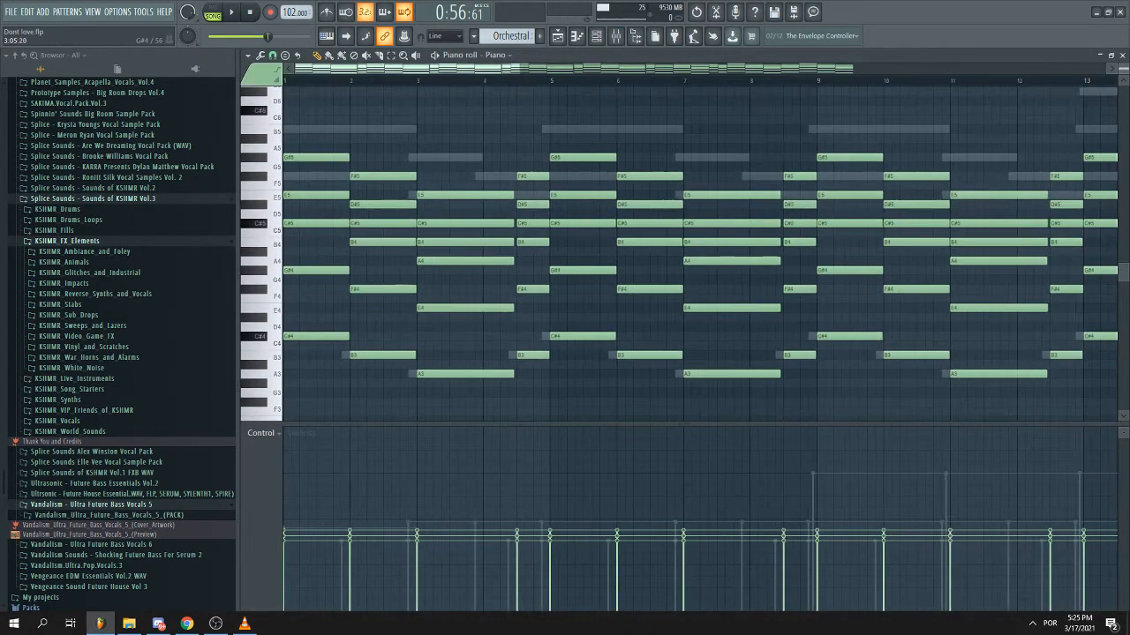
- Examine the Piano chord progression of the Orchestral pattern from the first bars through to the end
{"action": "scroll", "coordinate": [433, 370], "scroll_direction": "down", "scroll_amount": 3}
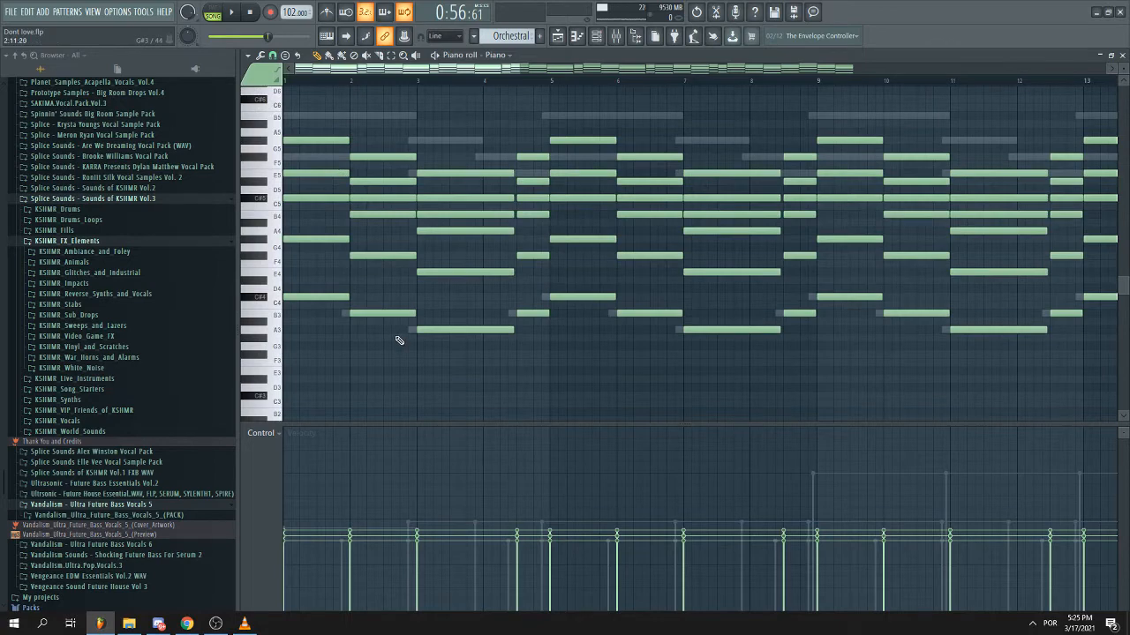
{"action": "scroll", "coordinate": [517, 391], "scroll_direction": "up", "scroll_amount": 6}
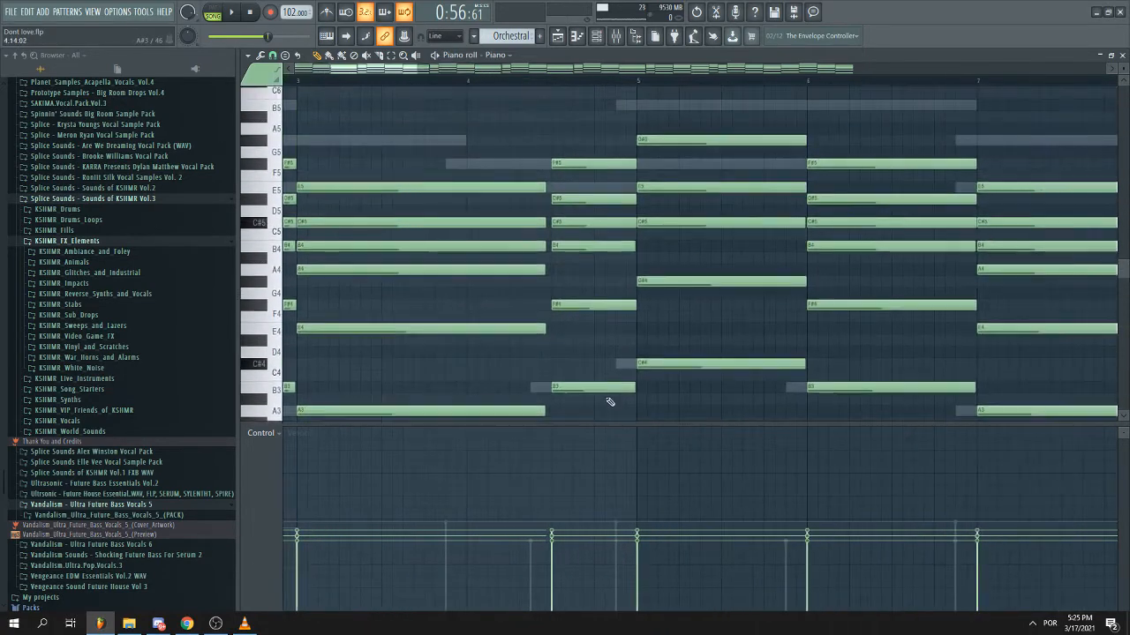
{"action": "scroll", "coordinate": [609, 402], "scroll_direction": "up", "scroll_amount": 2}
{"action": "scroll", "coordinate": [607, 392], "scroll_direction": "down", "scroll_amount": 6}
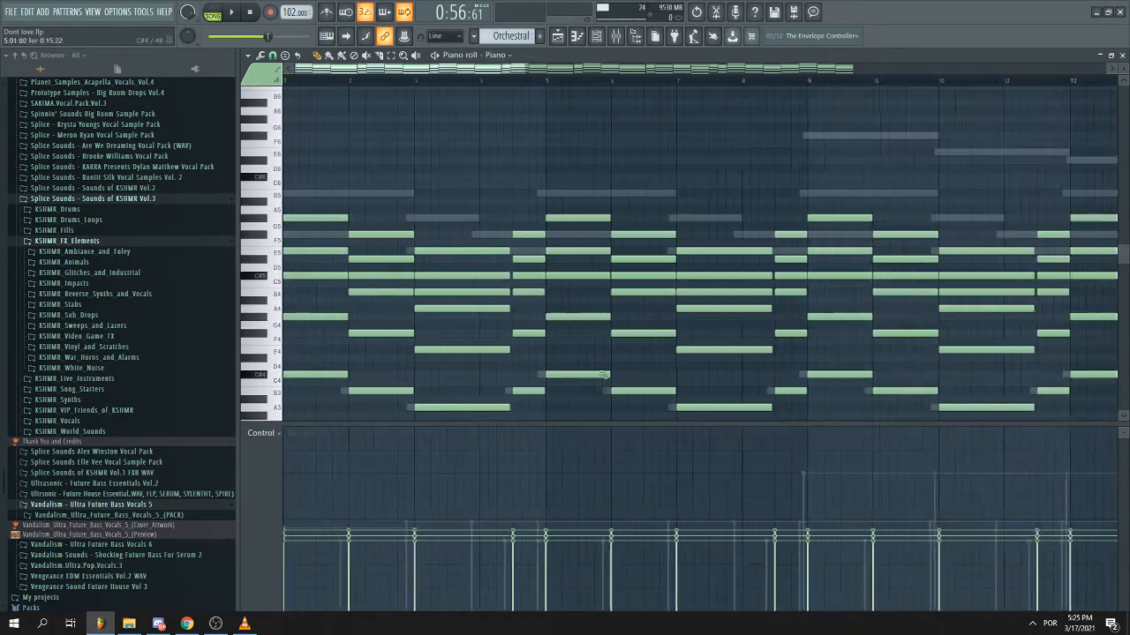
{"action": "scroll", "coordinate": [603, 360], "scroll_direction": "down", "scroll_amount": 7}
{"action": "scroll", "coordinate": [631, 360], "scroll_direction": "up", "scroll_amount": 3}
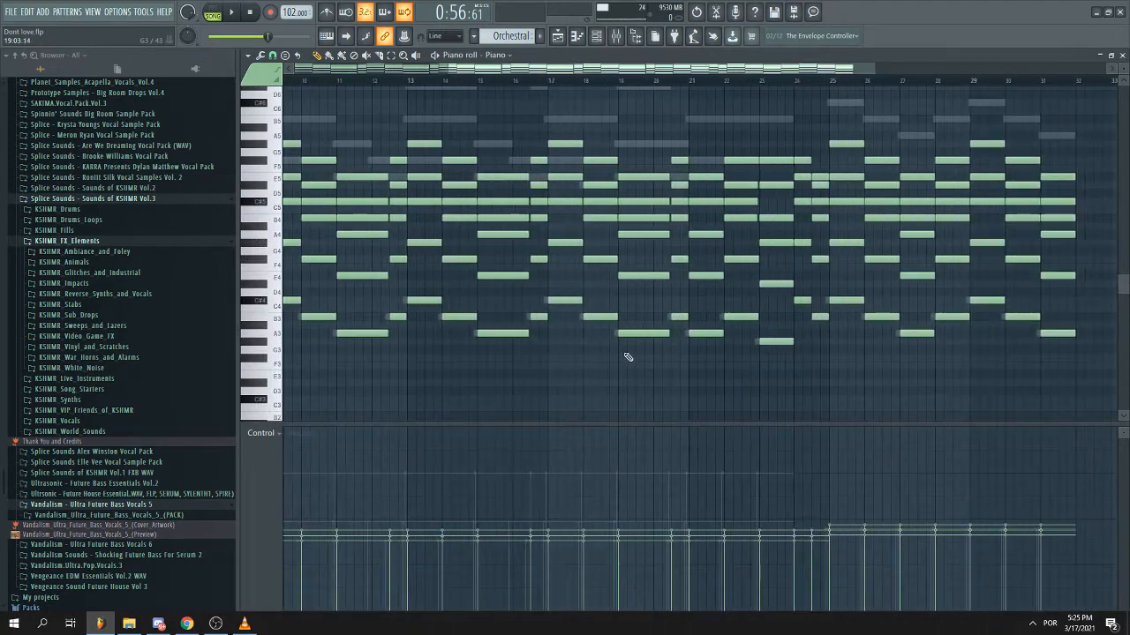
- Return to the playlist, play the arrangement briefly from about bar 21, before the Build, and stop it
{"action": "left_click", "coordinate": [1121, 54]}
{"action": "left_click_drag", "start_coordinate": [628, 70], "coordinate": [693, 69]}
{"action": "scroll", "coordinate": [688, 108], "scroll_direction": "up", "scroll_amount": 2}
{"action": "left_click", "coordinate": [651, 92]}
{"action": "key", "text": "space"}
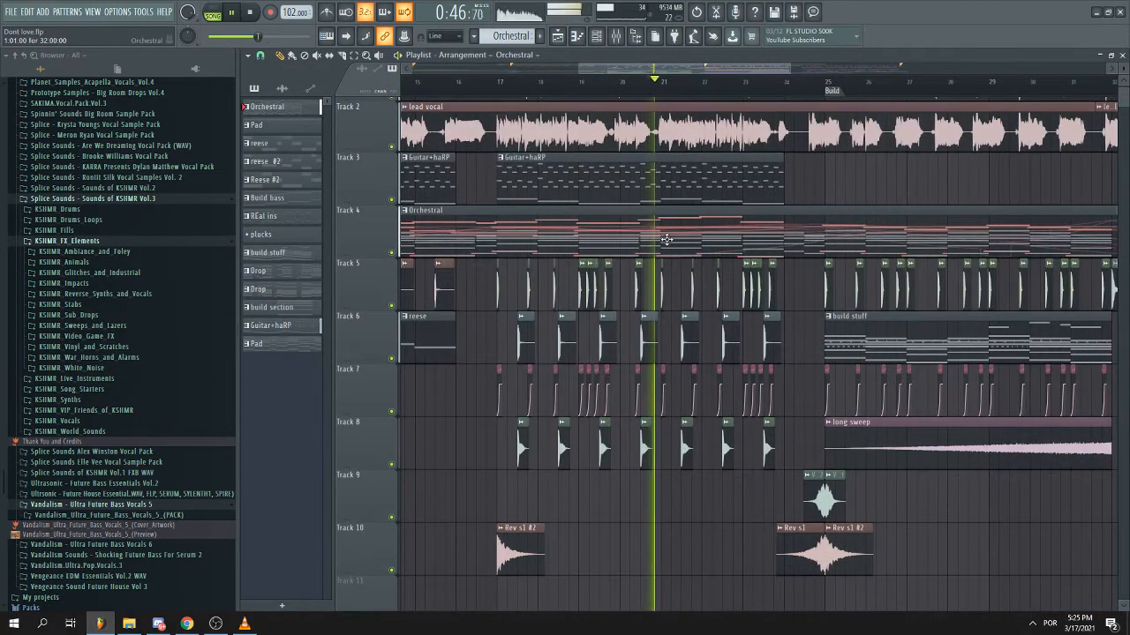
{"action": "scroll", "coordinate": [688, 249], "scroll_direction": "down", "scroll_amount": 1}
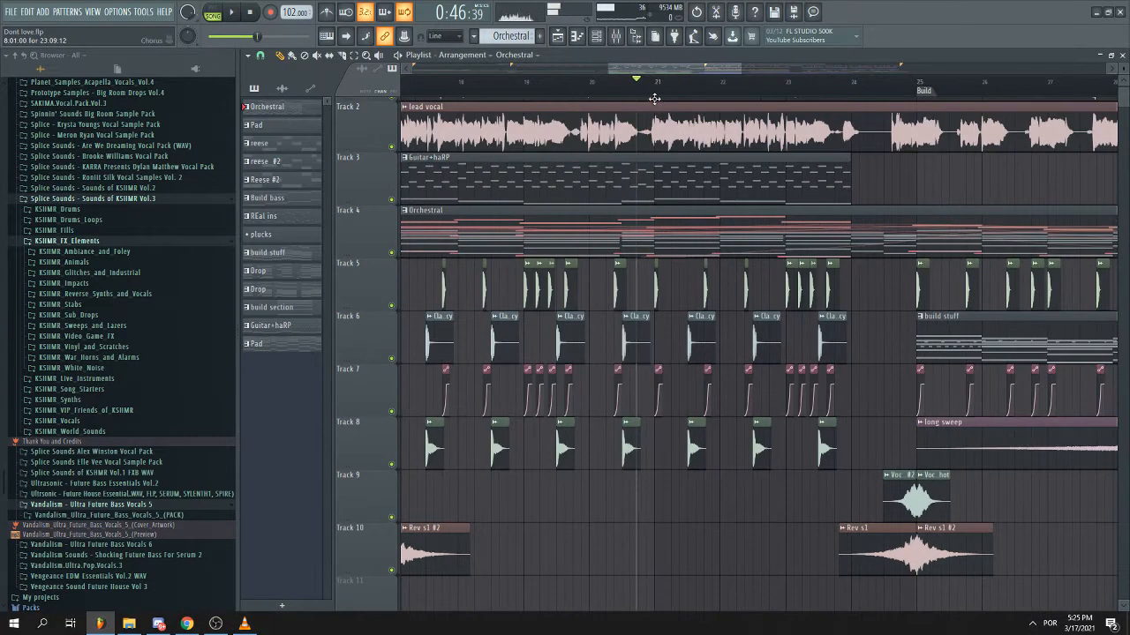
{"action": "scroll", "coordinate": [705, 254], "scroll_direction": "down", "scroll_amount": 1}
- Reopen the Orchestral pattern's Piano notes, clear the time selection and examine the chord changes around bars 21 to 32
{"action": "double_click", "coordinate": [709, 253]}
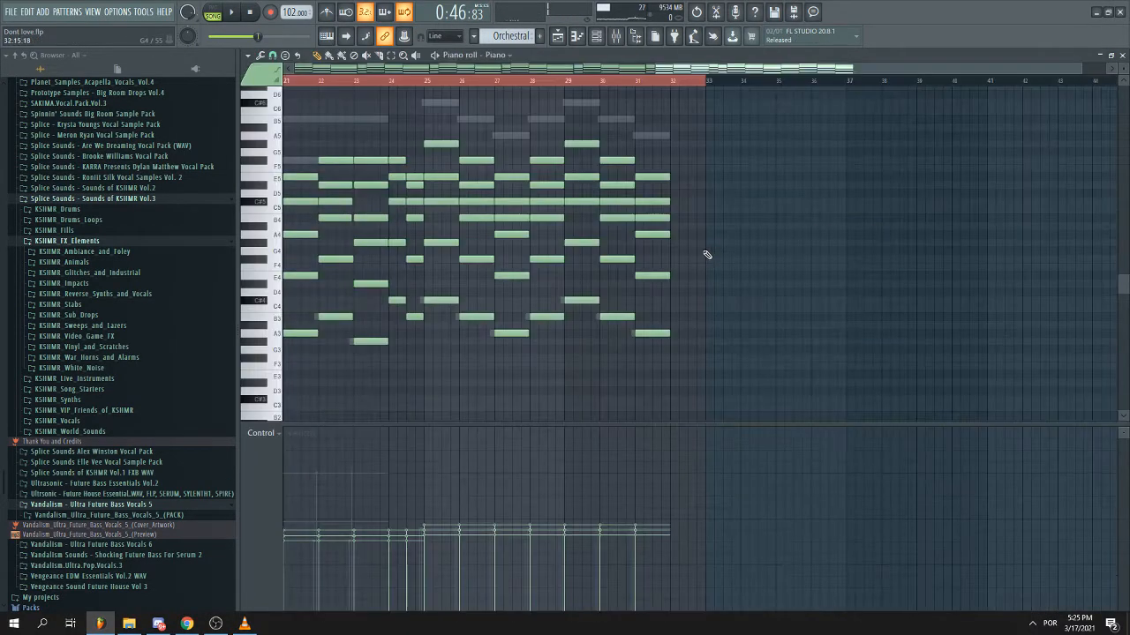
{"action": "scroll", "coordinate": [664, 340], "scroll_direction": "up", "scroll_amount": 2}
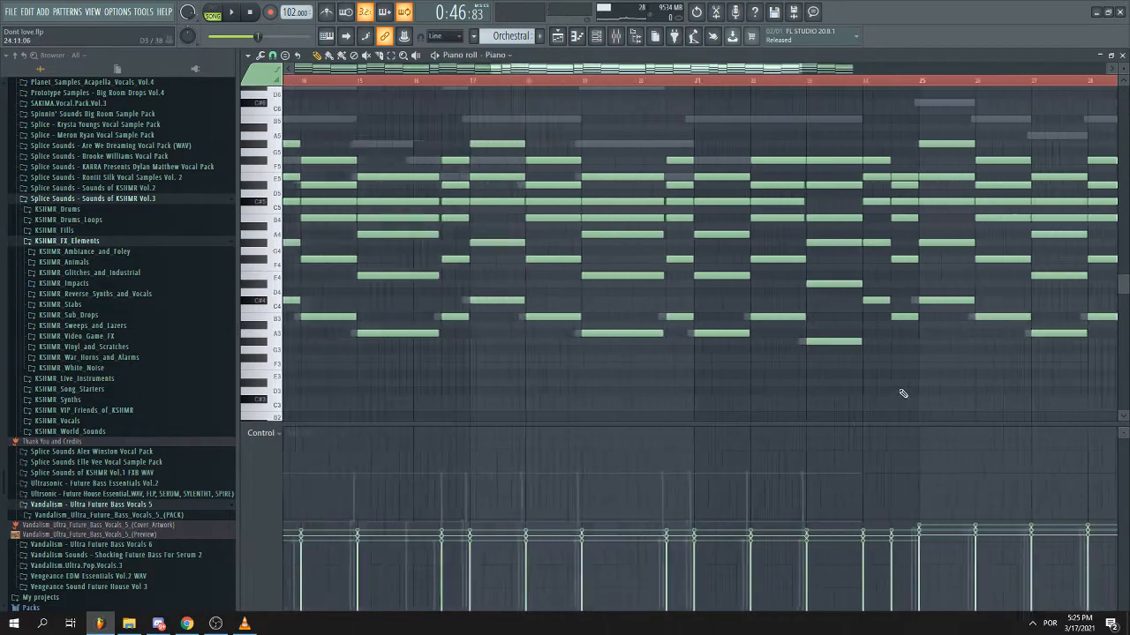
{"action": "scroll", "coordinate": [918, 399], "scroll_direction": "up", "scroll_amount": 1}
{"action": "scroll", "coordinate": [918, 397], "scroll_direction": "up", "scroll_amount": 1}
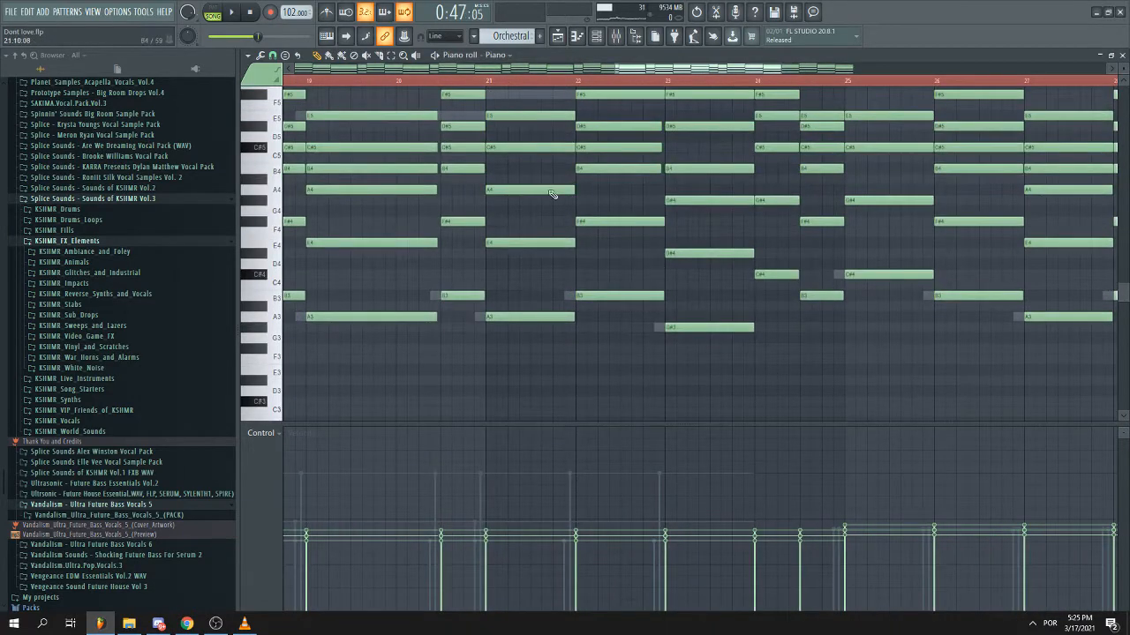
{"action": "scroll", "coordinate": [538, 177], "scroll_direction": "up", "scroll_amount": 2}
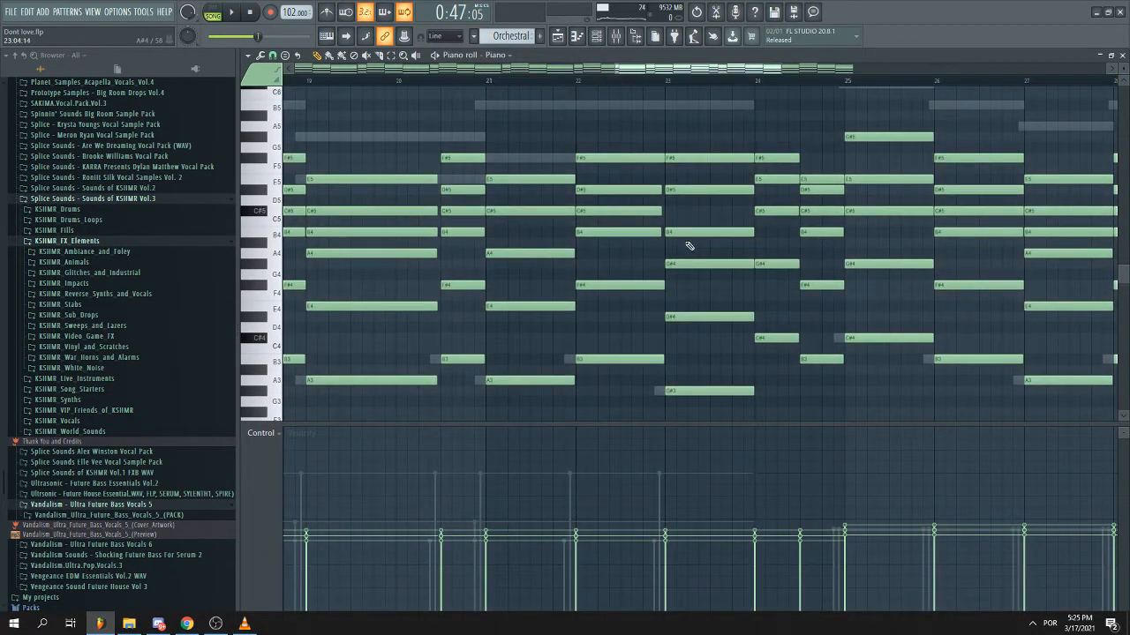
{"action": "scroll", "coordinate": [689, 247], "scroll_direction": "down", "scroll_amount": 1}
{"action": "left_click_drag", "start_coordinate": [669, 69], "coordinate": [711, 76]}
{"action": "scroll", "coordinate": [702, 132], "scroll_direction": "down", "scroll_amount": 1}
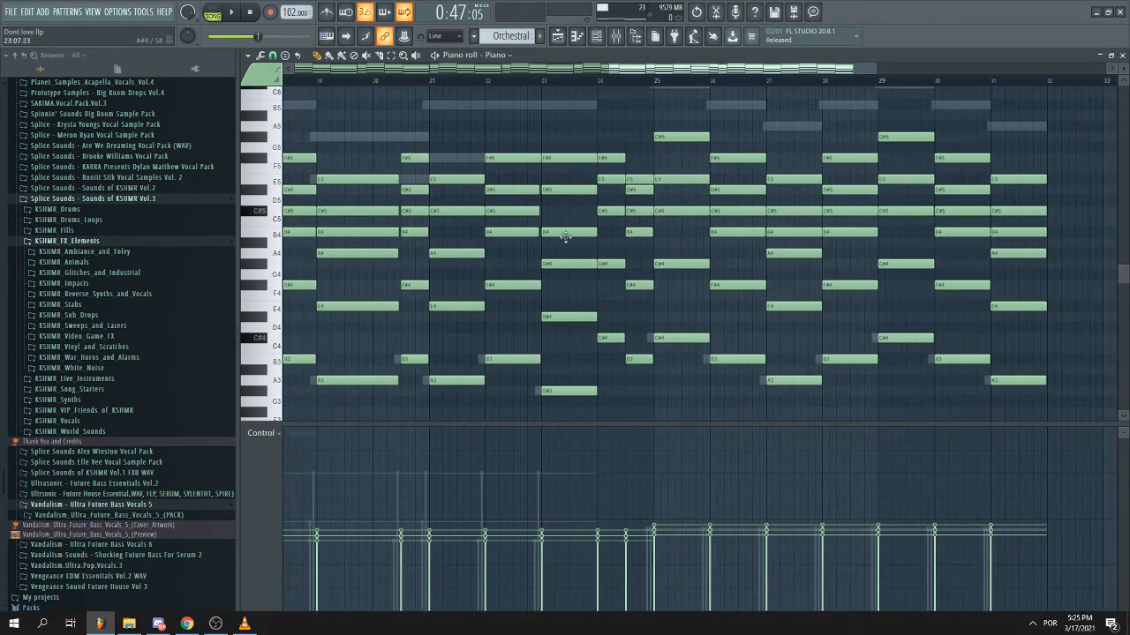
{"action": "scroll", "coordinate": [564, 237], "scroll_direction": "down", "scroll_amount": 2}
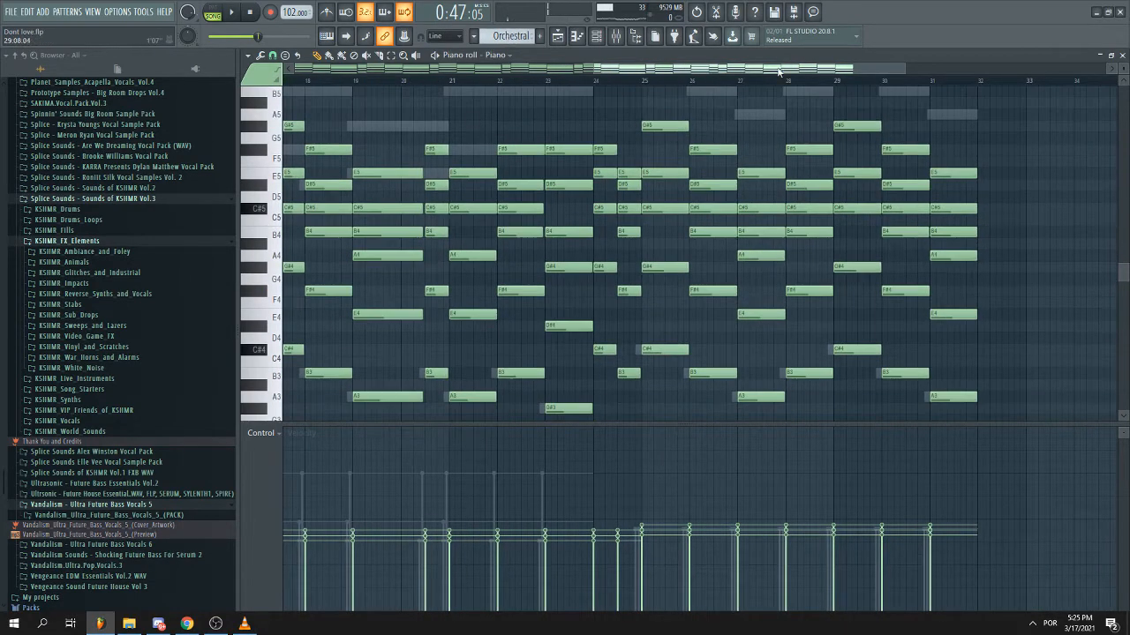
- Leave the Piano notes and view the violas part of the Orchestral pattern in the piano roll
{"action": "scroll", "coordinate": [538, 367], "scroll_direction": "down", "scroll_amount": 1}
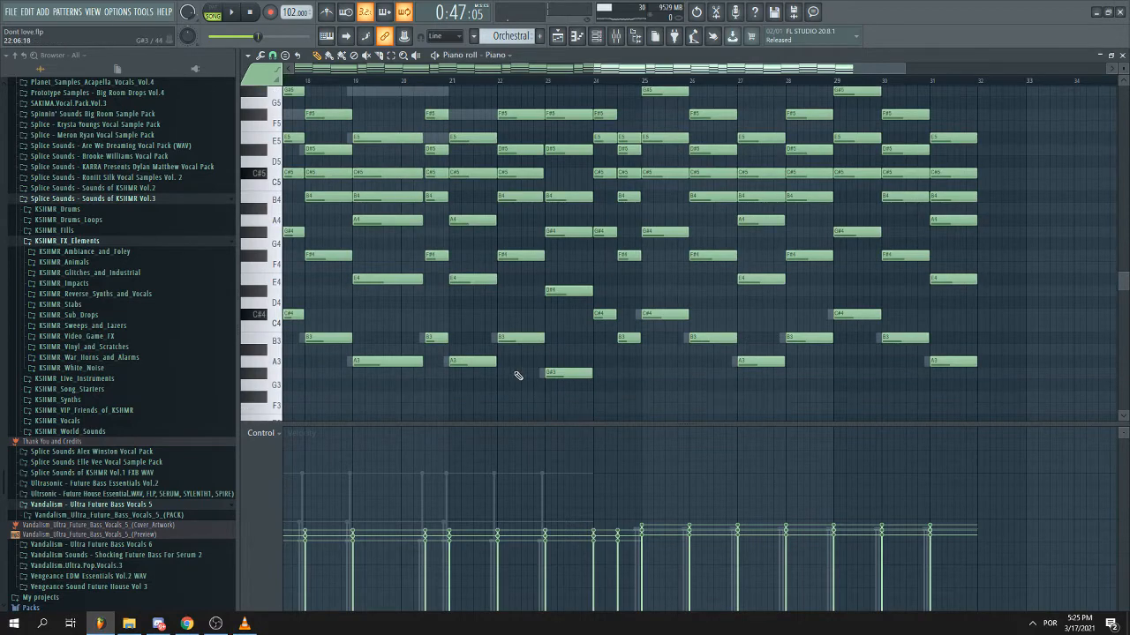
{"action": "left_click", "coordinate": [1122, 56]}
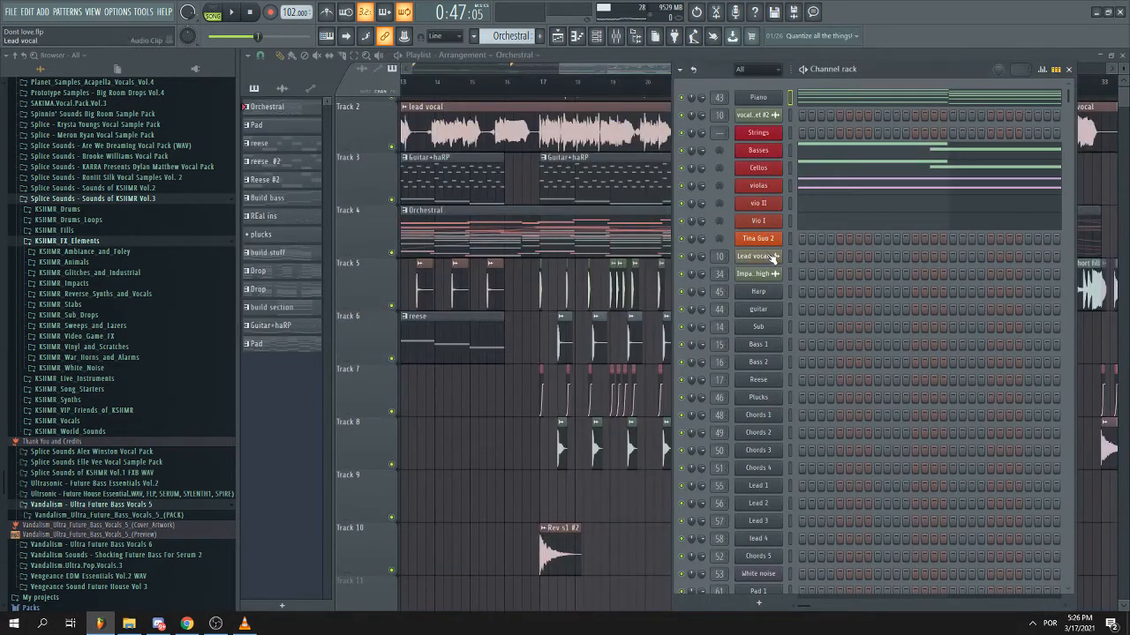
{"action": "right_click", "coordinate": [769, 187]}
{"action": "left_click", "coordinate": [804, 188]}
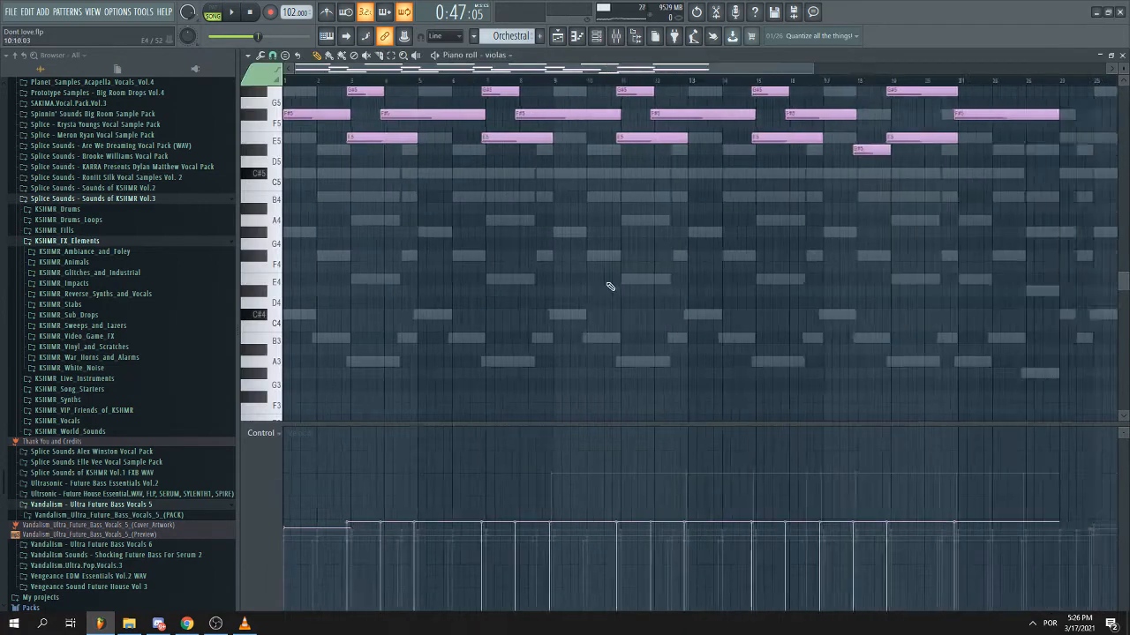
{"action": "scroll", "coordinate": [637, 294], "scroll_direction": "down", "scroll_amount": 1}
{"action": "left_click", "coordinate": [1123, 56]}
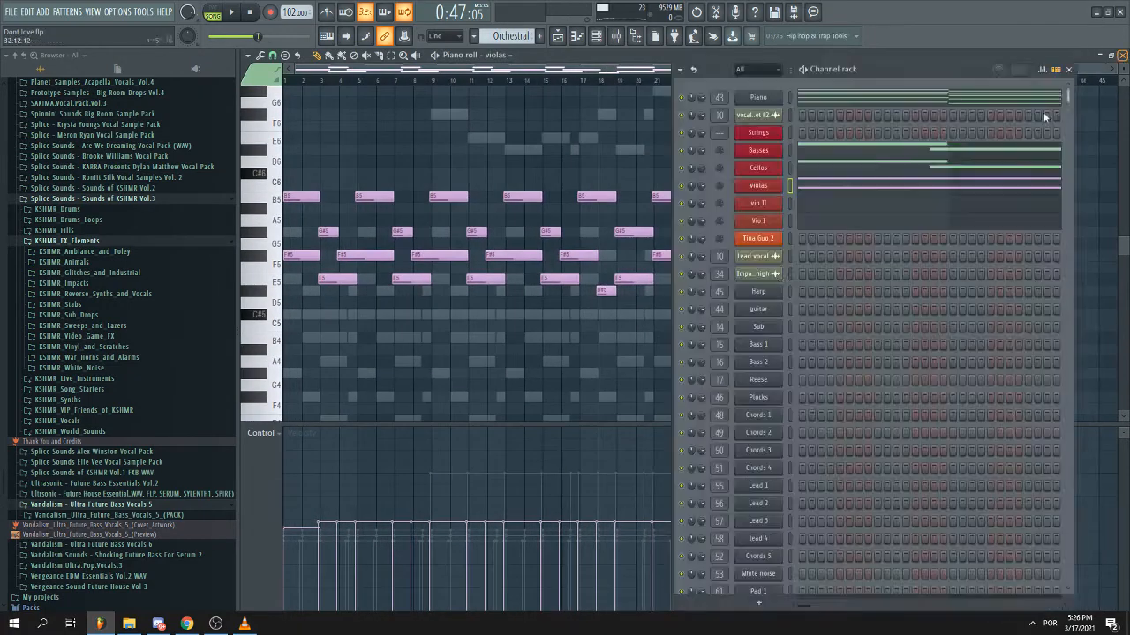
- Open the Basses channel of the Orchestral pattern in the piano roll and view its bass notes
{"action": "right_click", "coordinate": [759, 150]}
{"action": "left_click", "coordinate": [804, 155]}
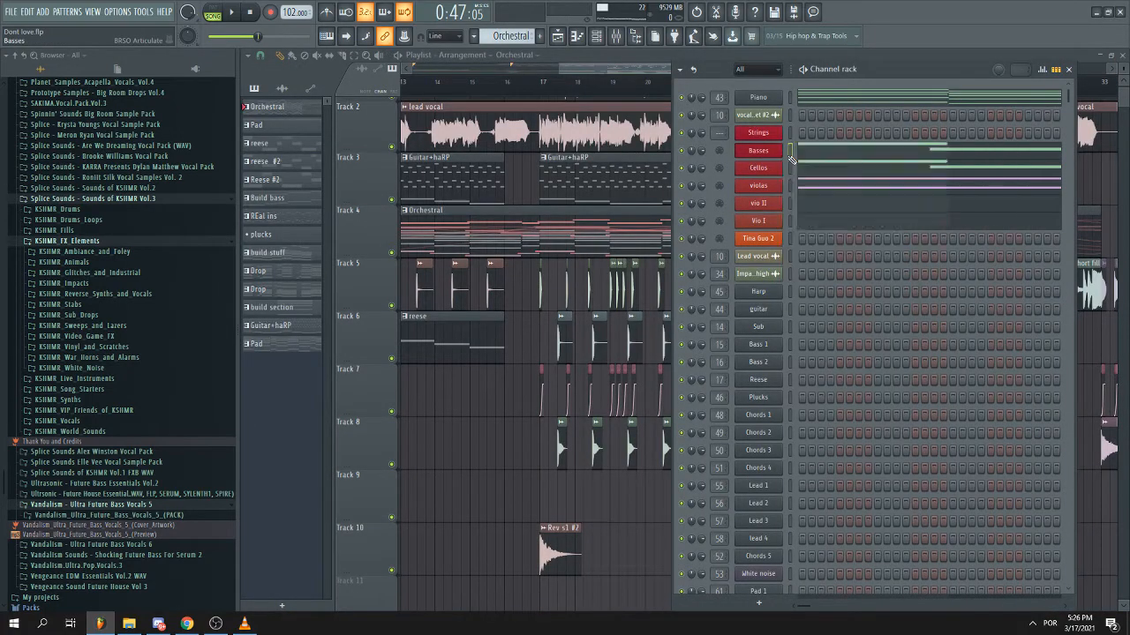
{"action": "scroll", "coordinate": [632, 264], "scroll_direction": "down", "scroll_amount": 1}
{"action": "scroll", "coordinate": [609, 264], "scroll_direction": "down", "scroll_amount": 2}
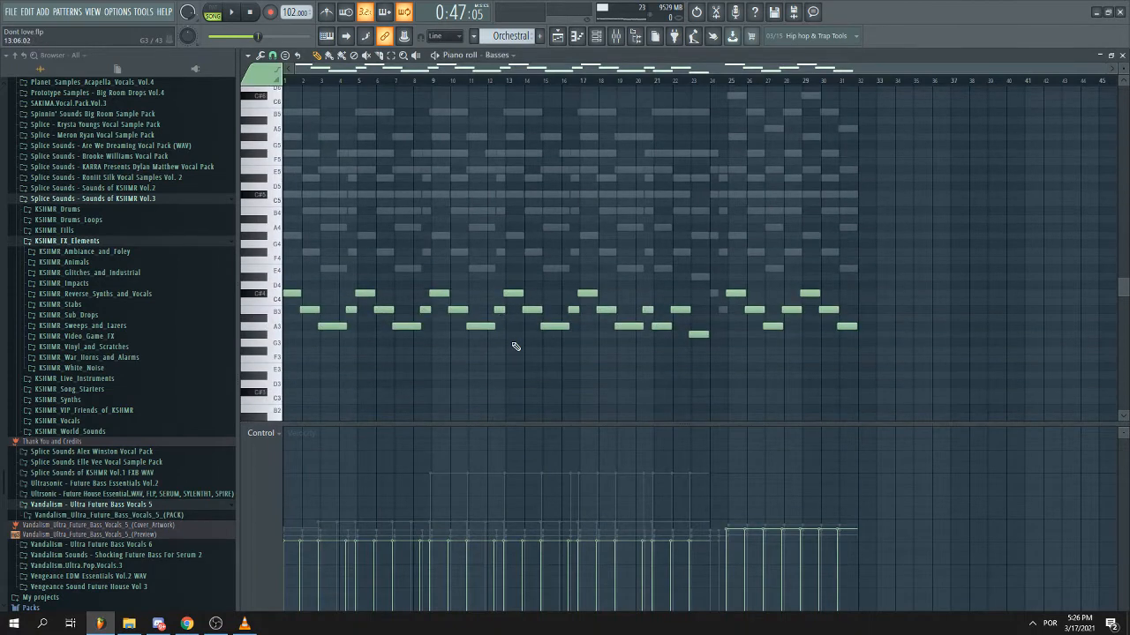
{"action": "left_click", "coordinate": [1122, 55]}
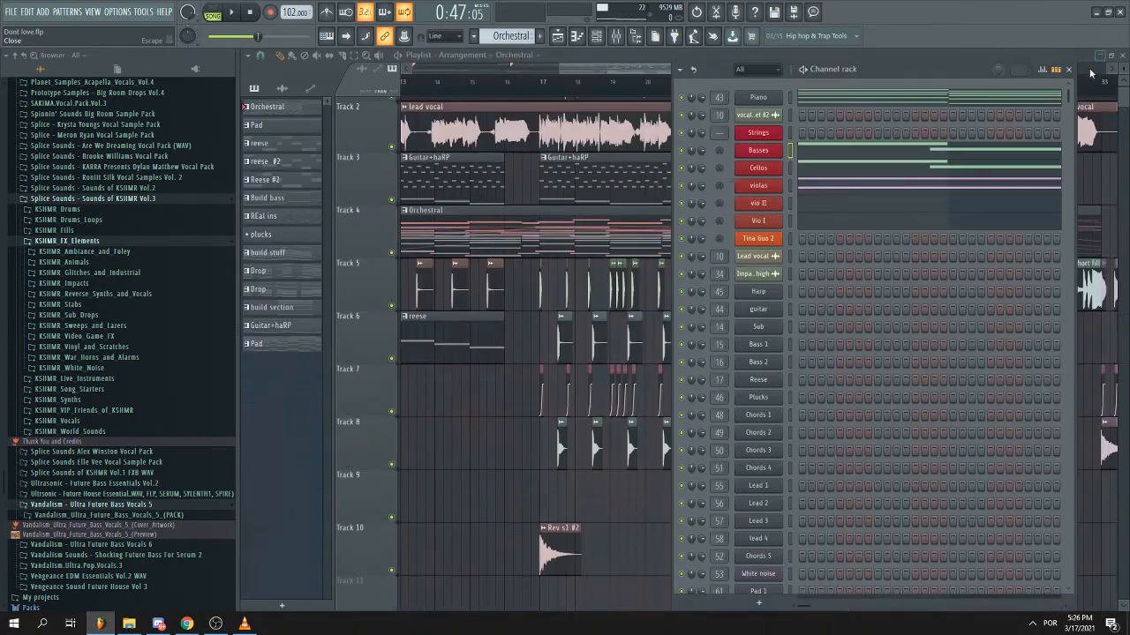
- Reopen the violas channel and review its notes across the whole Orchestral pattern
{"action": "right_click", "coordinate": [768, 192]}
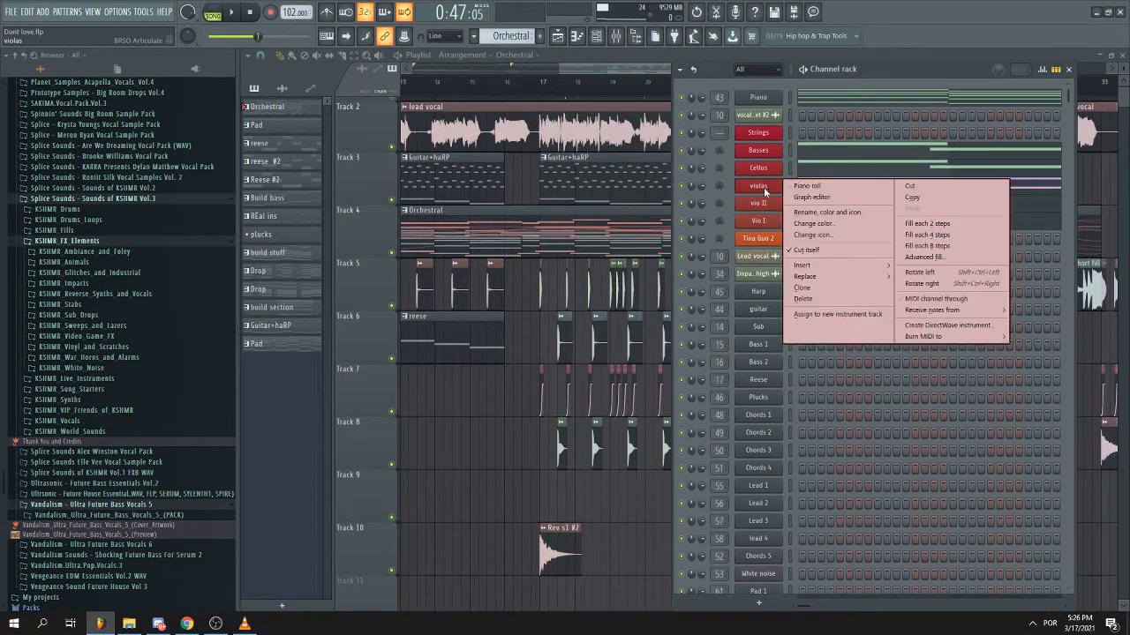
{"action": "left_click", "coordinate": [831, 188]}
{"action": "scroll", "coordinate": [828, 190], "scroll_direction": "up", "scroll_amount": 1}
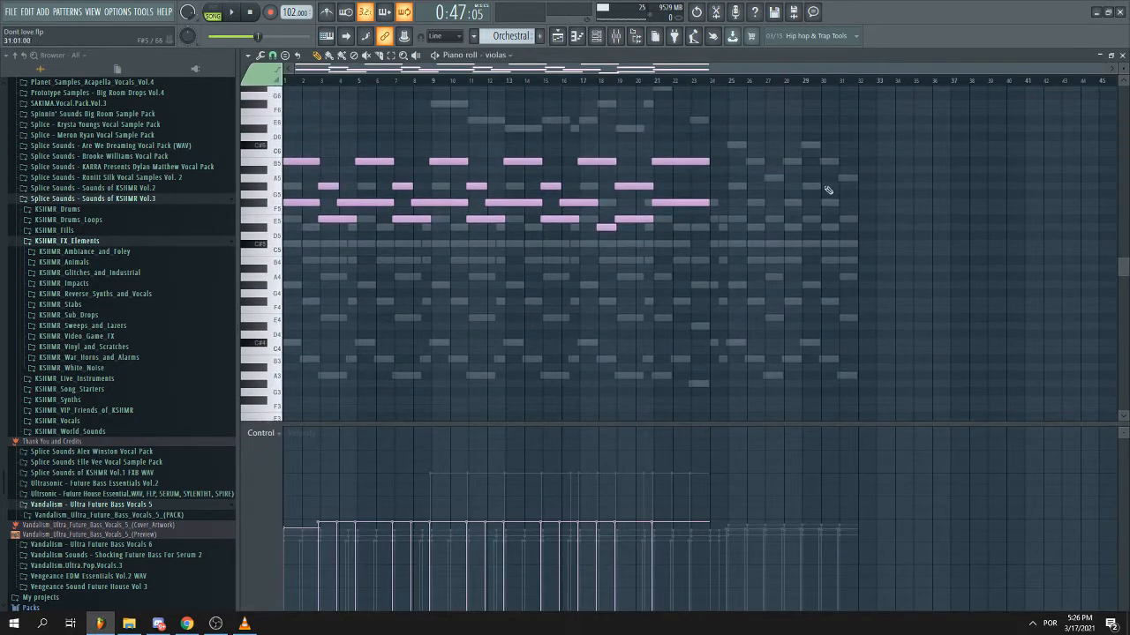
{"action": "left_click", "coordinate": [1121, 55]}
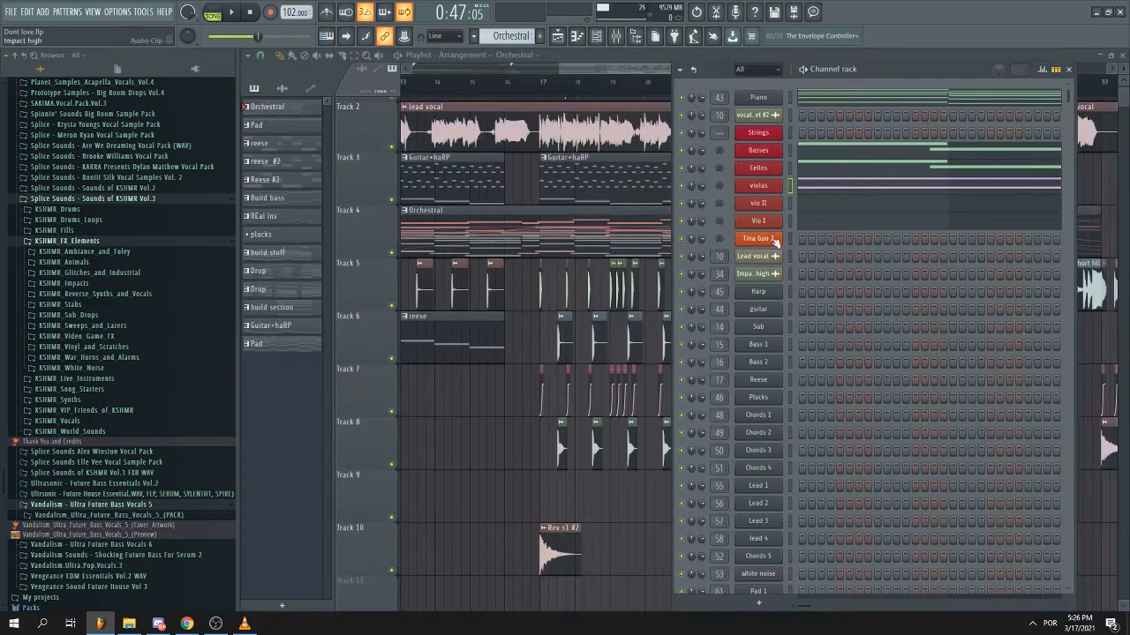
- Open the vio II channel in the piano roll and examine its melody from bar 9 through to bar 32
{"action": "right_click", "coordinate": [777, 203]}
{"action": "left_click", "coordinate": [816, 207]}
{"action": "scroll", "coordinate": [647, 256], "scroll_direction": "up", "scroll_amount": 2}
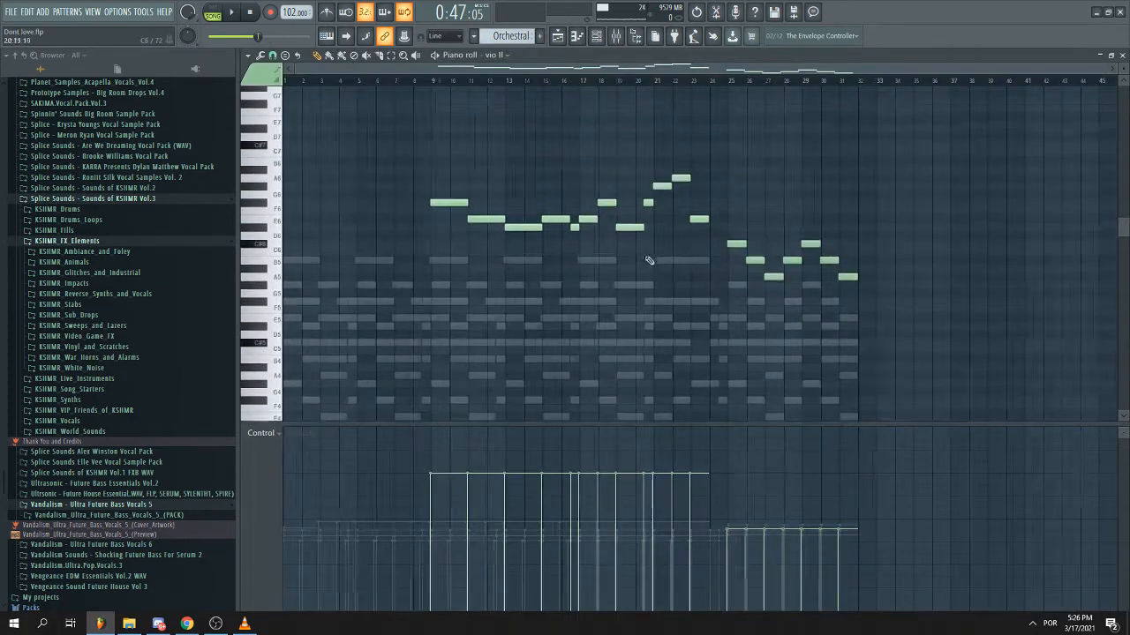
{"action": "scroll", "coordinate": [648, 247], "scroll_direction": "up", "scroll_amount": 3}
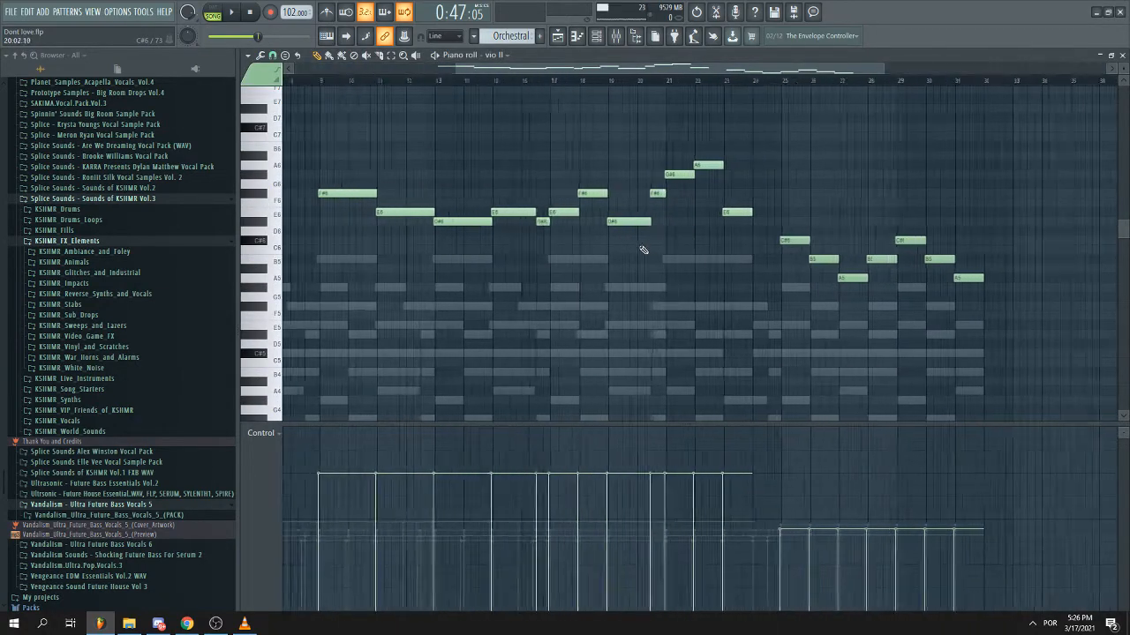
{"action": "scroll", "coordinate": [638, 246], "scroll_direction": "down", "scroll_amount": 3}
{"action": "scroll", "coordinate": [511, 221], "scroll_direction": "up", "scroll_amount": 2}
{"action": "scroll", "coordinate": [511, 221], "scroll_direction": "up", "scroll_amount": 3}
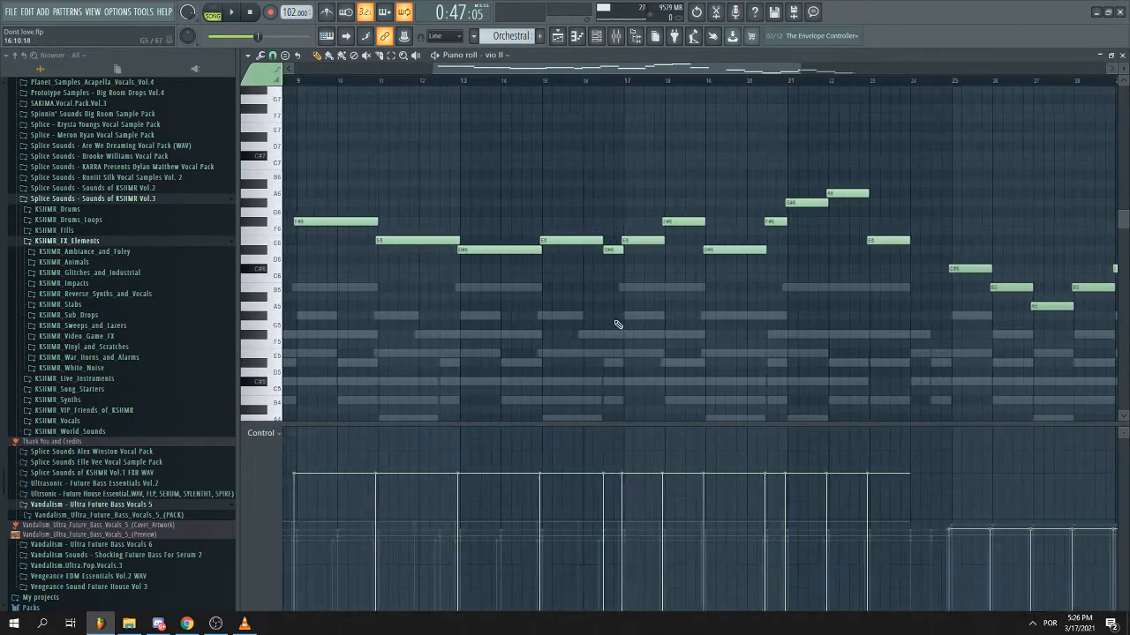
{"action": "scroll", "coordinate": [620, 325], "scroll_direction": "down", "scroll_amount": 3}
{"action": "scroll", "coordinate": [676, 268], "scroll_direction": "right", "scroll_amount": 3}
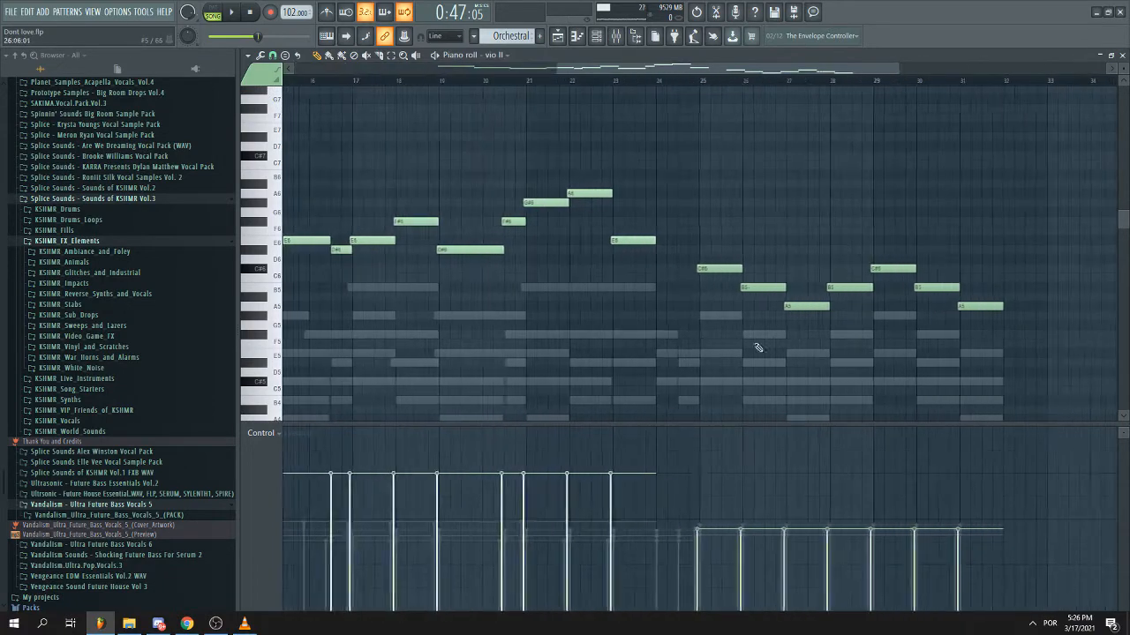
{"action": "left_click", "coordinate": [1112, 55]}
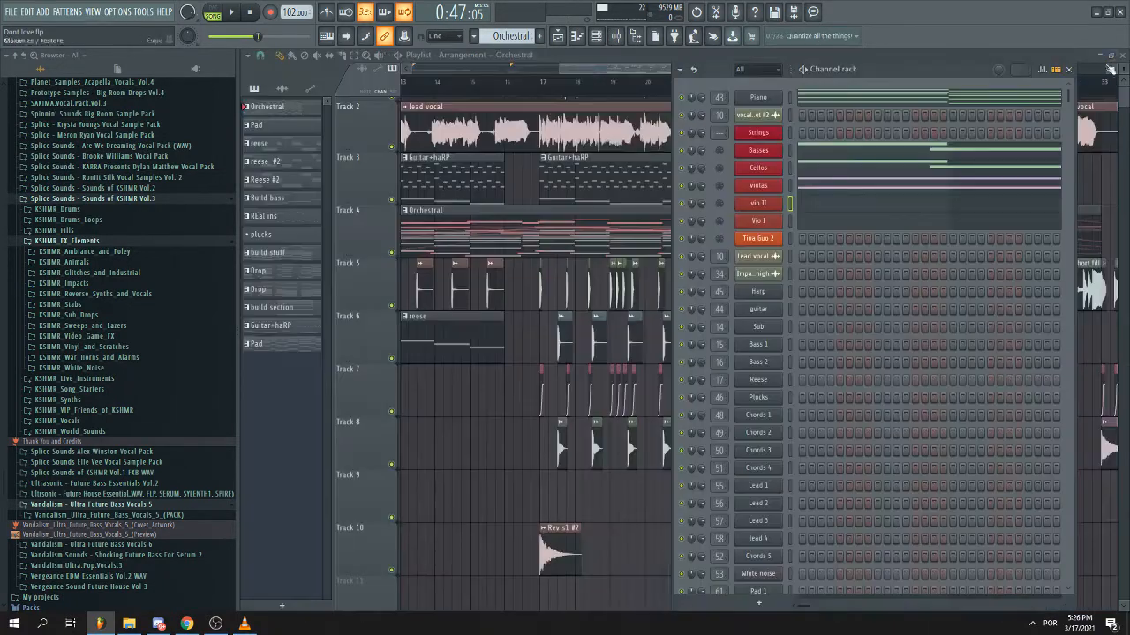
- Hide the channel rack and examine the playlist arrangement from the intro up to the kick and clap clips after bar 17
{"action": "key", "text": "F6"}
{"action": "scroll", "coordinate": [600, 205], "scroll_direction": "down", "scroll_amount": 5}
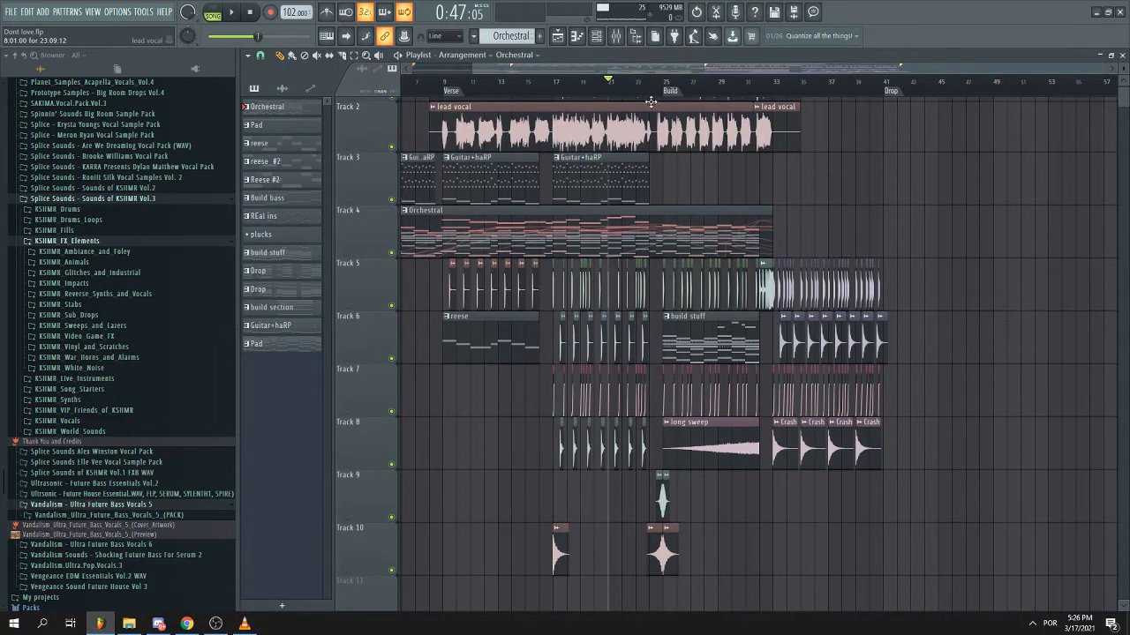
{"action": "left_click_drag", "start_coordinate": [657, 70], "coordinate": [595, 75]}
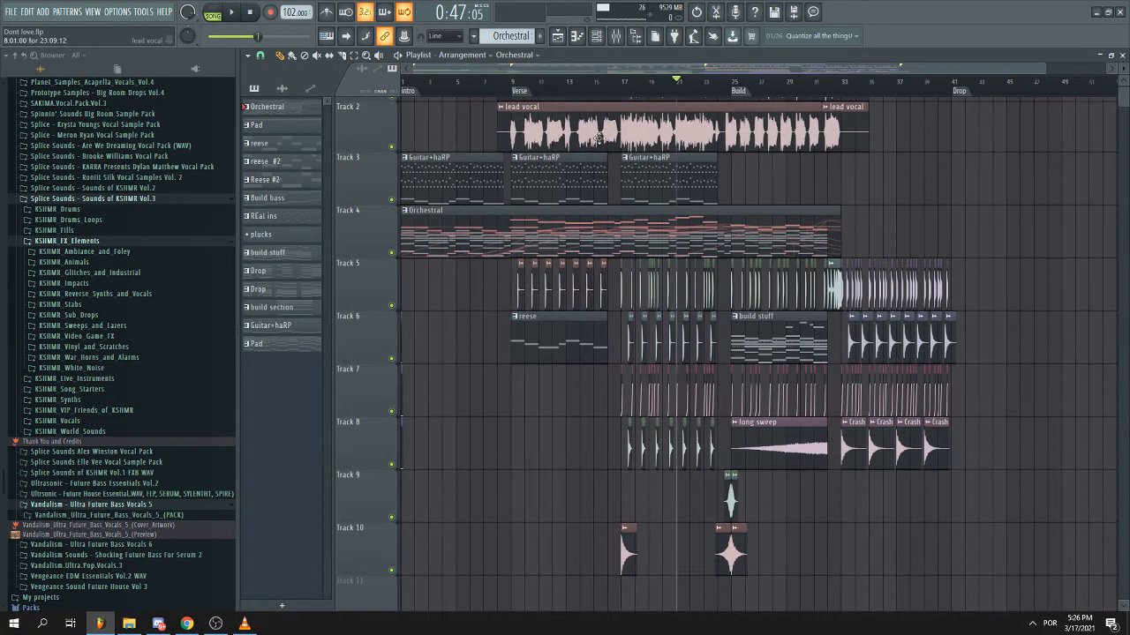
{"action": "scroll", "coordinate": [598, 138], "scroll_direction": "up", "scroll_amount": 5}
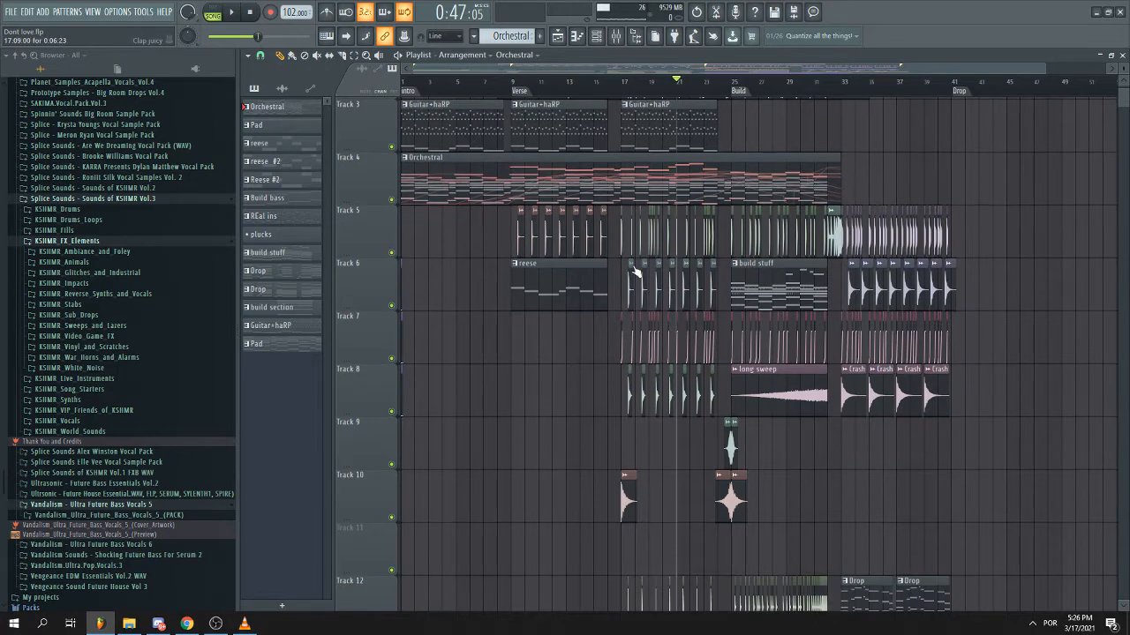
{"action": "scroll", "coordinate": [666, 396], "scroll_direction": "down", "scroll_amount": 3}
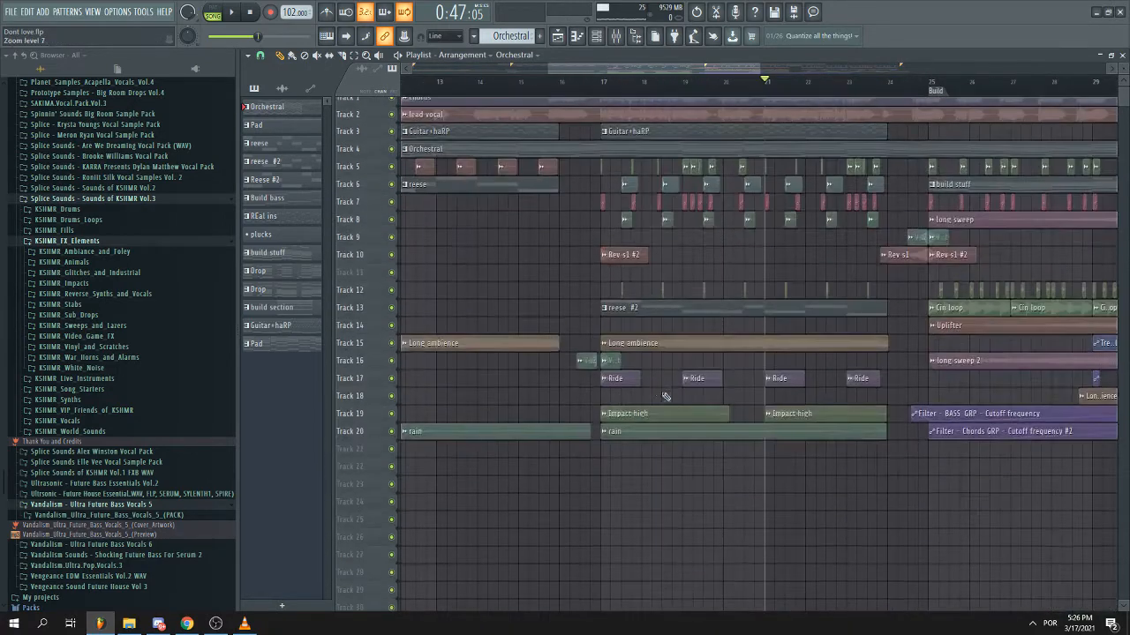
{"action": "scroll", "coordinate": [659, 356], "scroll_direction": "up", "scroll_amount": 2}
{"action": "scroll", "coordinate": [656, 355], "scroll_direction": "up", "scroll_amount": 1}
{"action": "scroll", "coordinate": [655, 355], "scroll_direction": "up", "scroll_amount": 2}
{"action": "scroll", "coordinate": [657, 351], "scroll_direction": "down", "scroll_amount": 4}
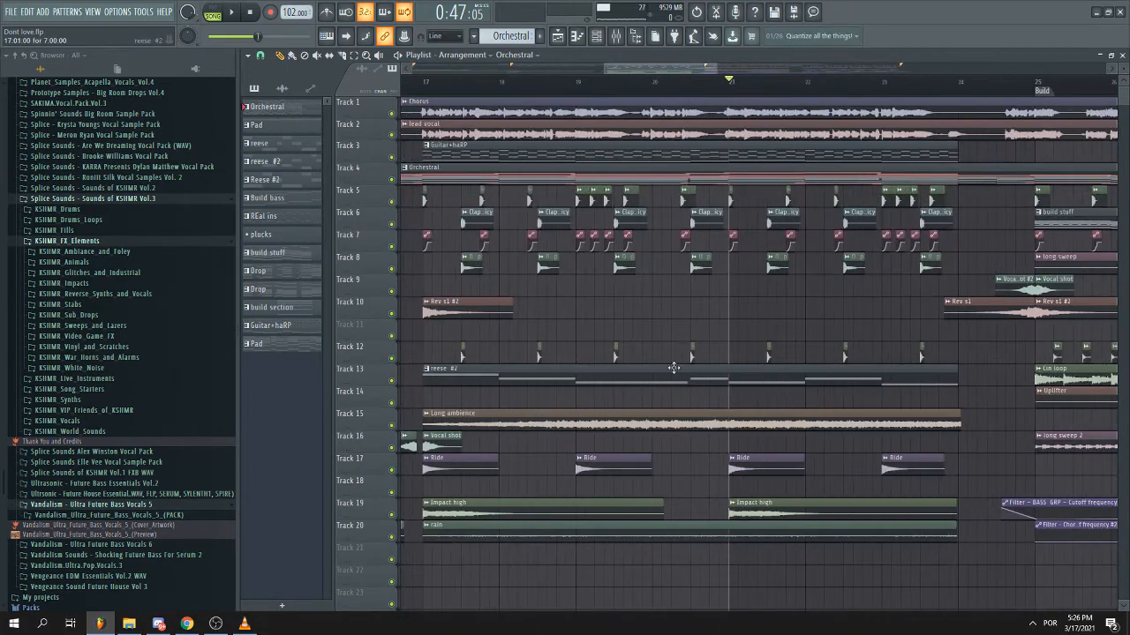
{"action": "scroll", "coordinate": [505, 269], "scroll_direction": "up", "scroll_amount": 6}
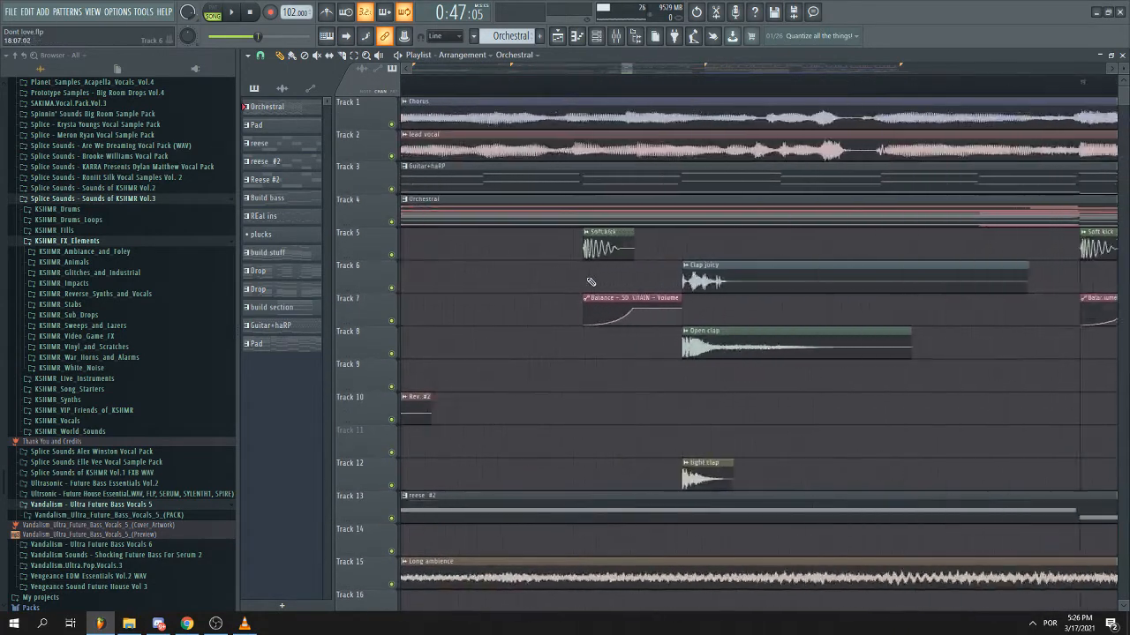
{"action": "scroll", "coordinate": [590, 281], "scroll_direction": "up", "scroll_amount": 2}
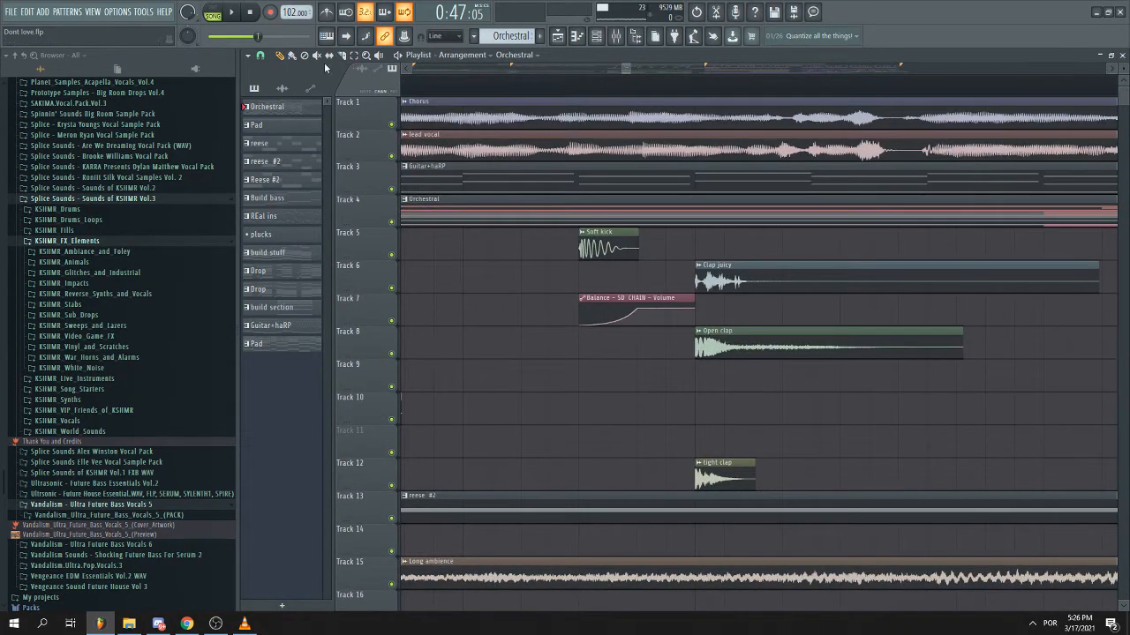
- Audition the Soft kick clip on Track 5 with the playback tool and switch back to the Draw tool
{"action": "left_click", "coordinate": [381, 59]}
{"action": "left_click", "coordinate": [572, 251]}
{"action": "left_click", "coordinate": [281, 59]}
{"action": "scroll", "coordinate": [600, 309], "scroll_direction": "down", "scroll_amount": 8}
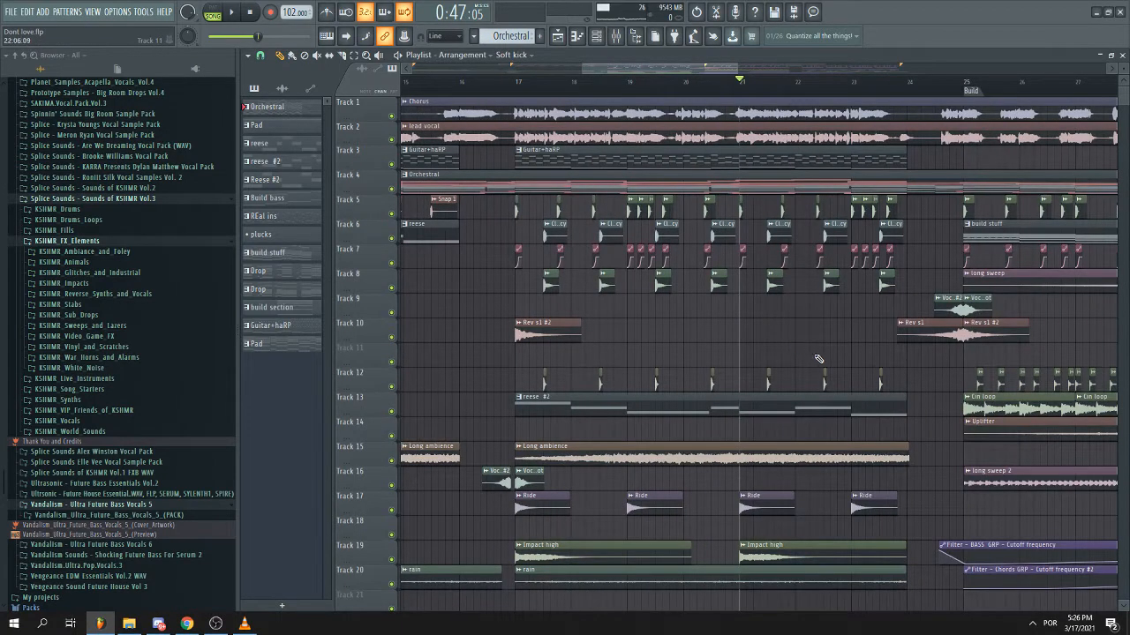
- Survey the arrangement's tracks up to the Drop and move the playback position to the Build marker at bar 25
{"action": "scroll", "coordinate": [819, 357], "scroll_direction": "down", "scroll_amount": 2}
{"action": "scroll", "coordinate": [874, 366], "scroll_direction": "up", "scroll_amount": 4}
{"action": "scroll", "coordinate": [888, 371], "scroll_direction": "down", "scroll_amount": 4}
{"action": "scroll", "coordinate": [908, 381], "scroll_direction": "down", "scroll_amount": 4}
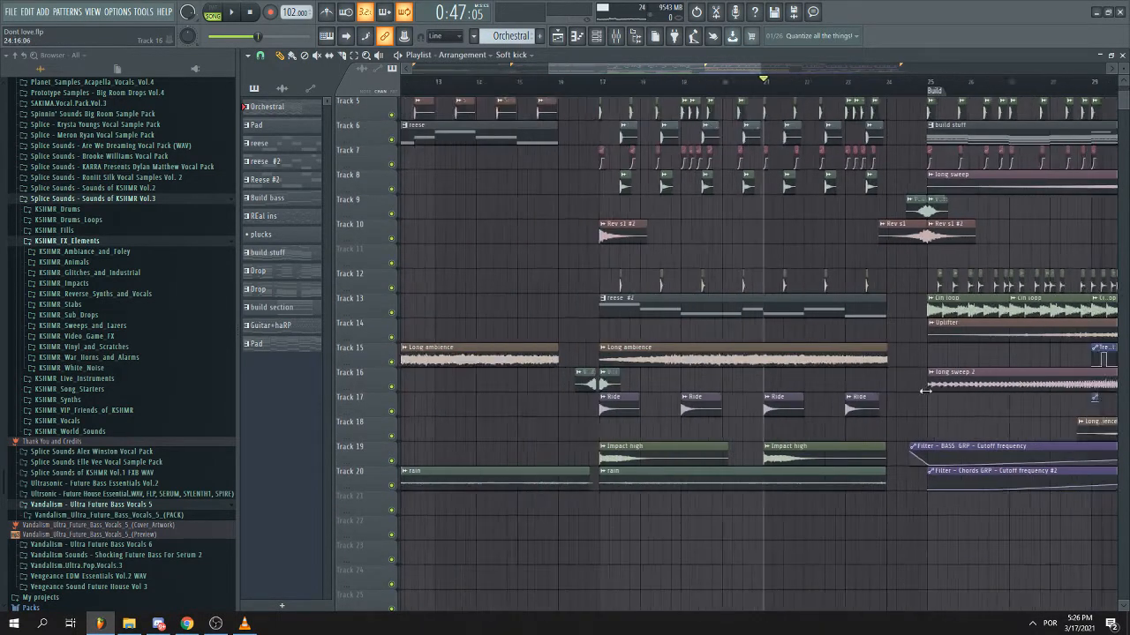
{"action": "scroll", "coordinate": [927, 392], "scroll_direction": "down", "scroll_amount": 1}
{"action": "scroll", "coordinate": [686, 441], "scroll_direction": "down", "scroll_amount": 3}
{"action": "scroll", "coordinate": [925, 450], "scroll_direction": "up", "scroll_amount": 4}
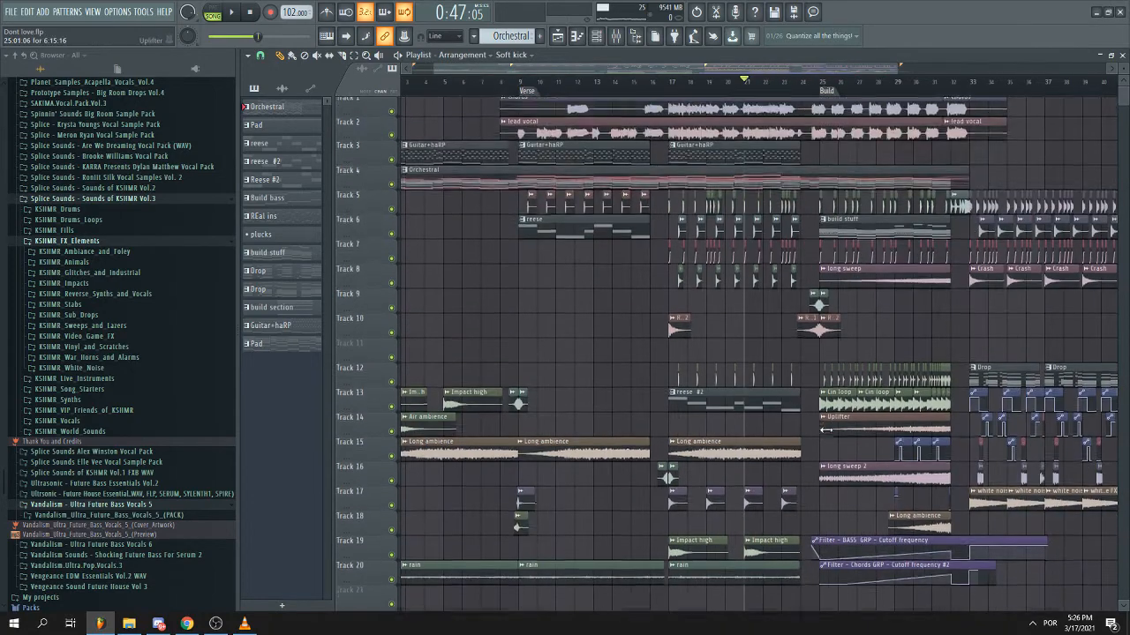
{"action": "scroll", "coordinate": [825, 430], "scroll_direction": "up", "scroll_amount": 3}
{"action": "left_click", "coordinate": [806, 82]}
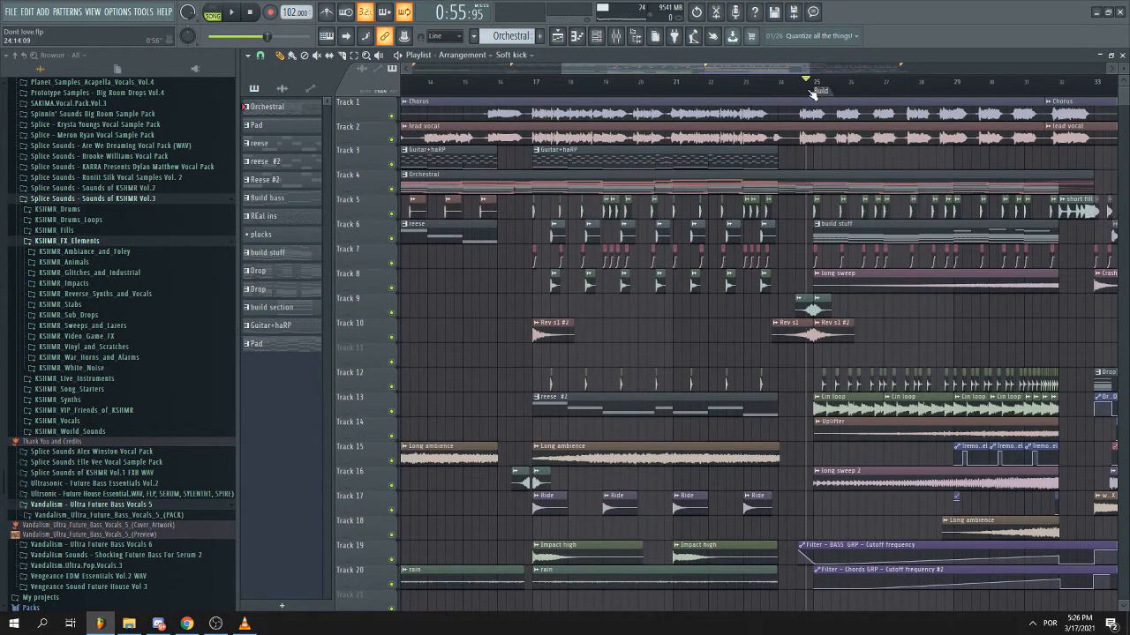
{"action": "left_click_drag", "start_coordinate": [734, 68], "coordinate": [810, 69]}
- Open the build stuff pattern from Track 6 and show its Plucks channel in the piano roll
{"action": "scroll", "coordinate": [795, 256], "scroll_direction": "up", "scroll_amount": 4}
{"action": "scroll", "coordinate": [701, 312], "scroll_direction": "up", "scroll_amount": 4}
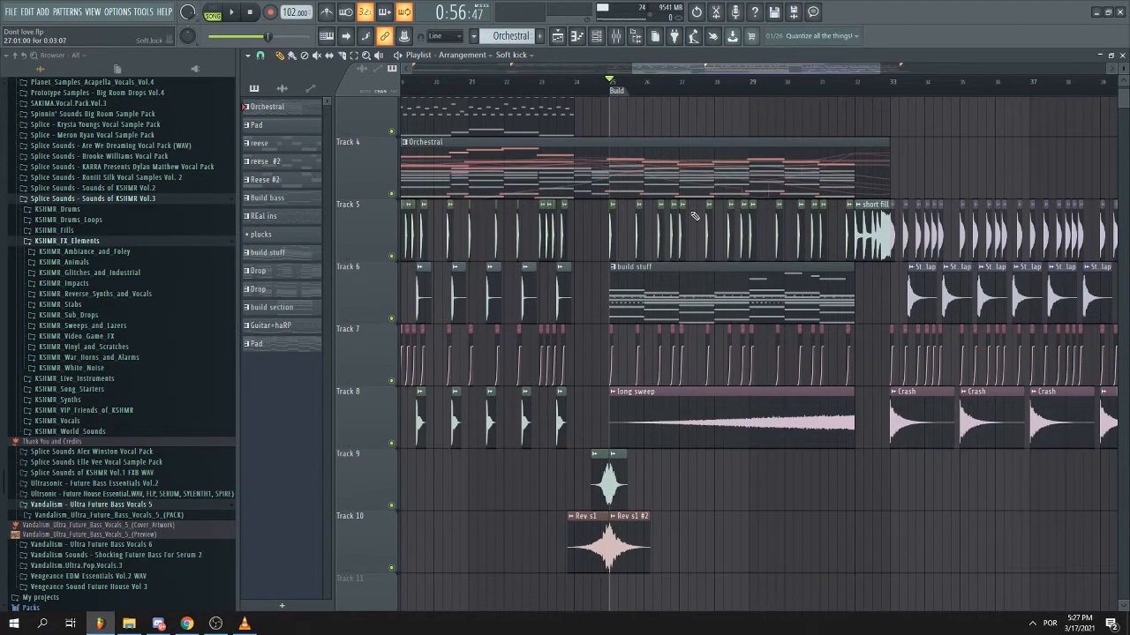
{"action": "scroll", "coordinate": [709, 244], "scroll_direction": "down", "scroll_amount": 1}
{"action": "double_click", "coordinate": [709, 243]}
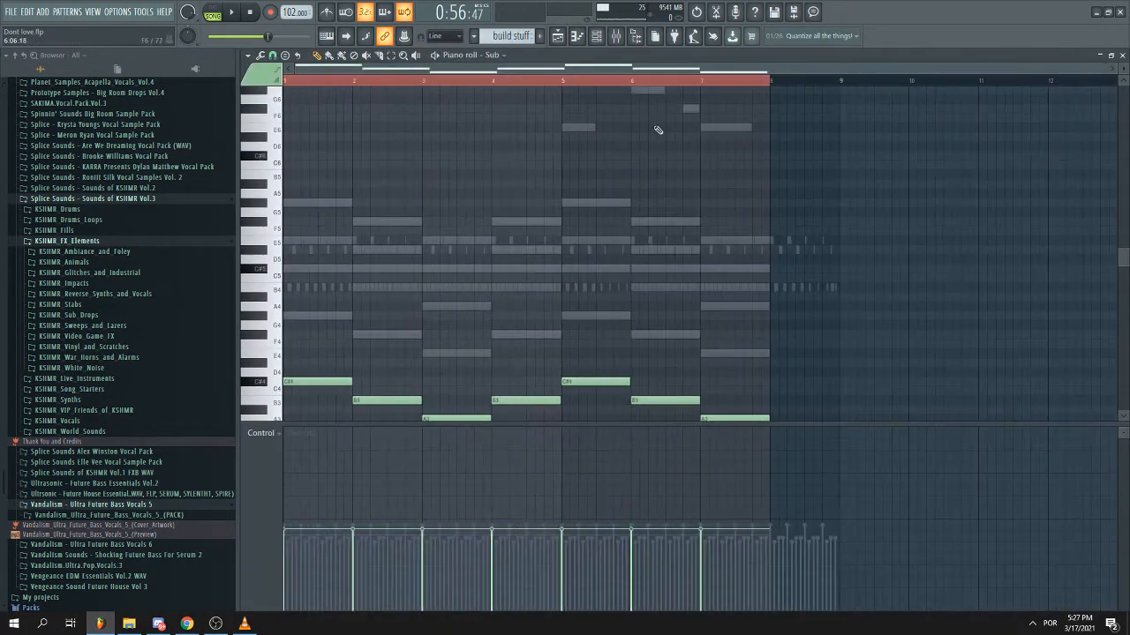
{"action": "left_click", "coordinate": [596, 35]}
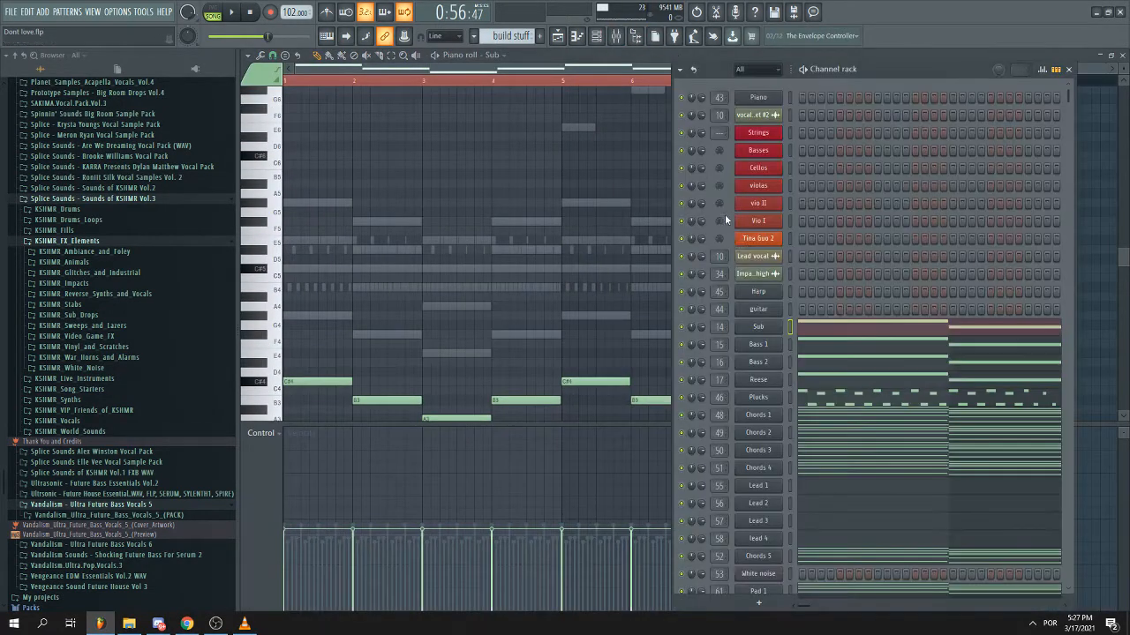
{"action": "right_click", "coordinate": [771, 402]}
{"action": "left_click", "coordinate": [804, 398]}
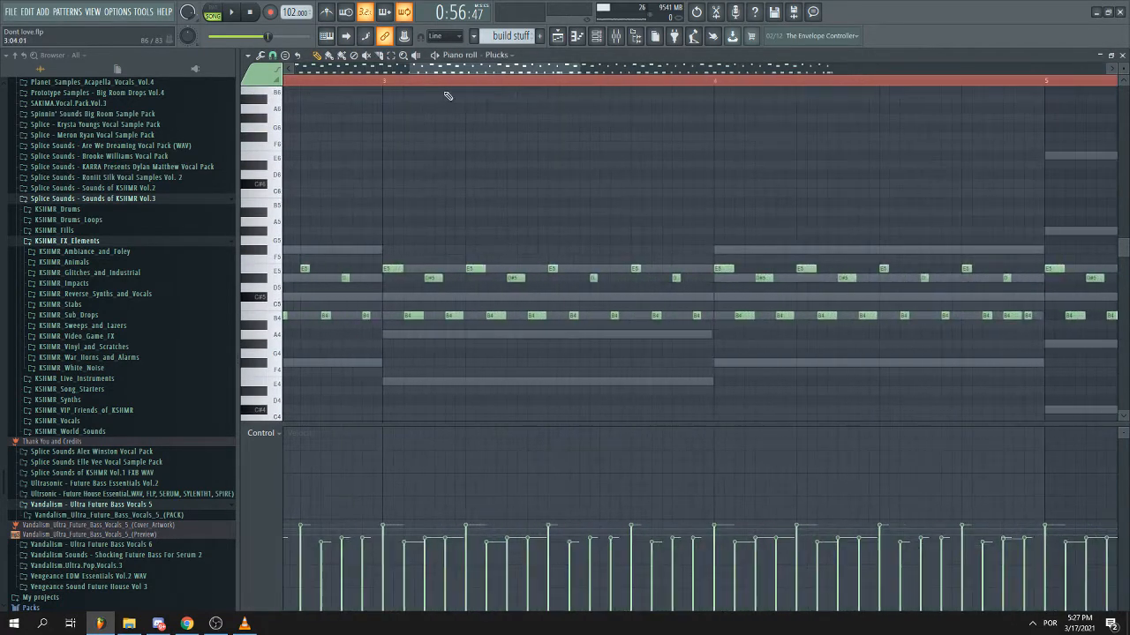
- Set a time selection over bars 1 and 2 of the Plucks part and select the first bar's notes
{"action": "left_click_drag", "start_coordinate": [458, 237], "coordinate": [296, 363]}
{"action": "scroll", "coordinate": [465, 194], "scroll_direction": "down", "scroll_amount": 2}
{"action": "left_click_drag", "start_coordinate": [518, 82], "coordinate": [253, 189]}
{"action": "key", "text": "ctrl+c"}
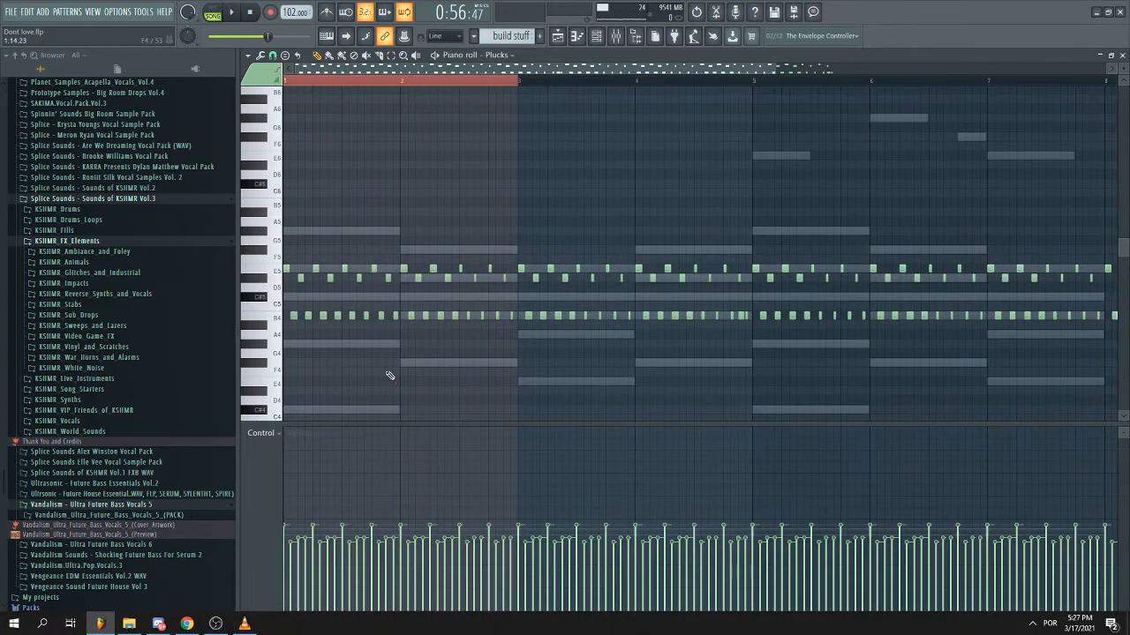
{"action": "left_click_drag", "start_coordinate": [399, 341], "coordinate": [271, 228]}
- Examine the repeating Plucks notes through bar 8 against the ghost chords and clear the time selection
{"action": "scroll", "coordinate": [282, 232], "scroll_direction": "down", "scroll_amount": 2}
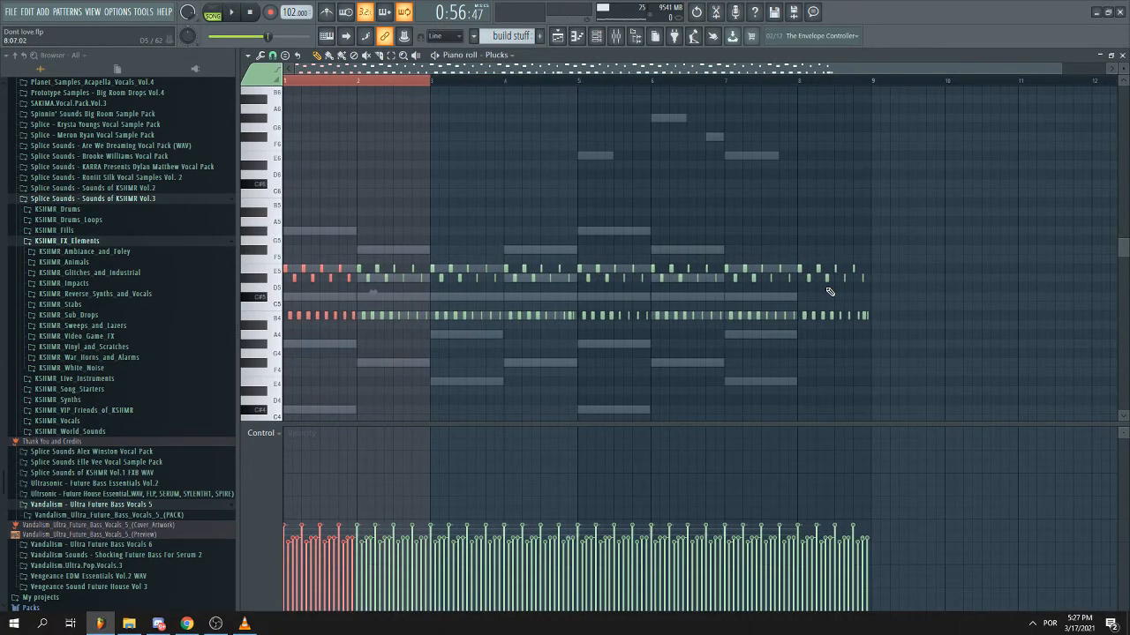
{"action": "scroll", "coordinate": [516, 311], "scroll_direction": "down", "scroll_amount": 2}
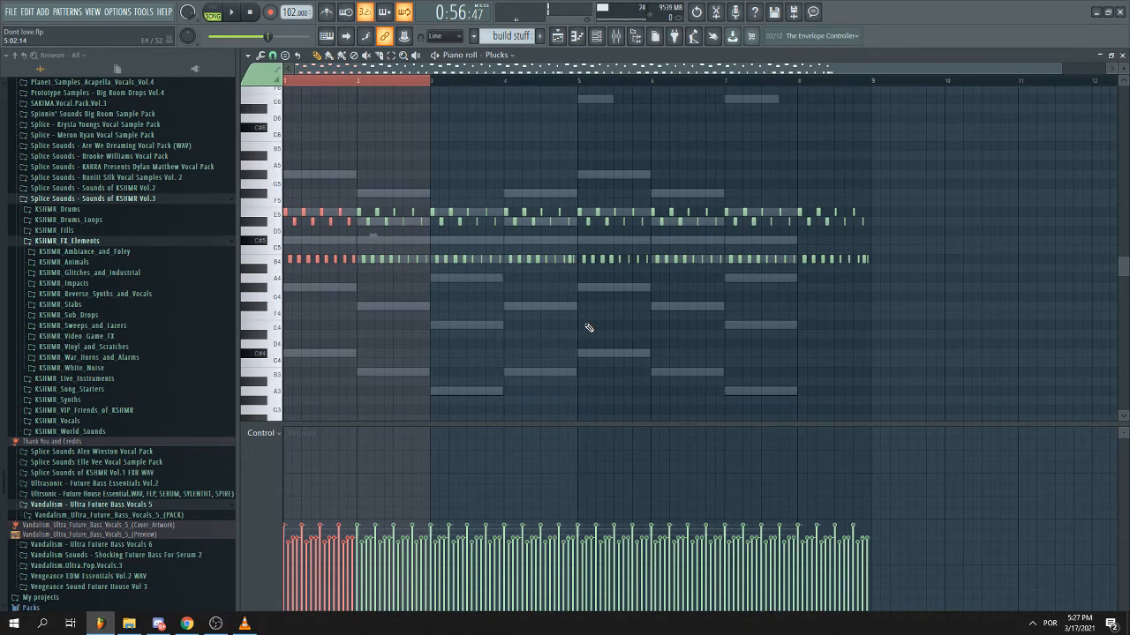
{"action": "scroll", "coordinate": [429, 265], "scroll_direction": "up", "scroll_amount": 4}
{"action": "scroll", "coordinate": [427, 234], "scroll_direction": "down", "scroll_amount": 2}
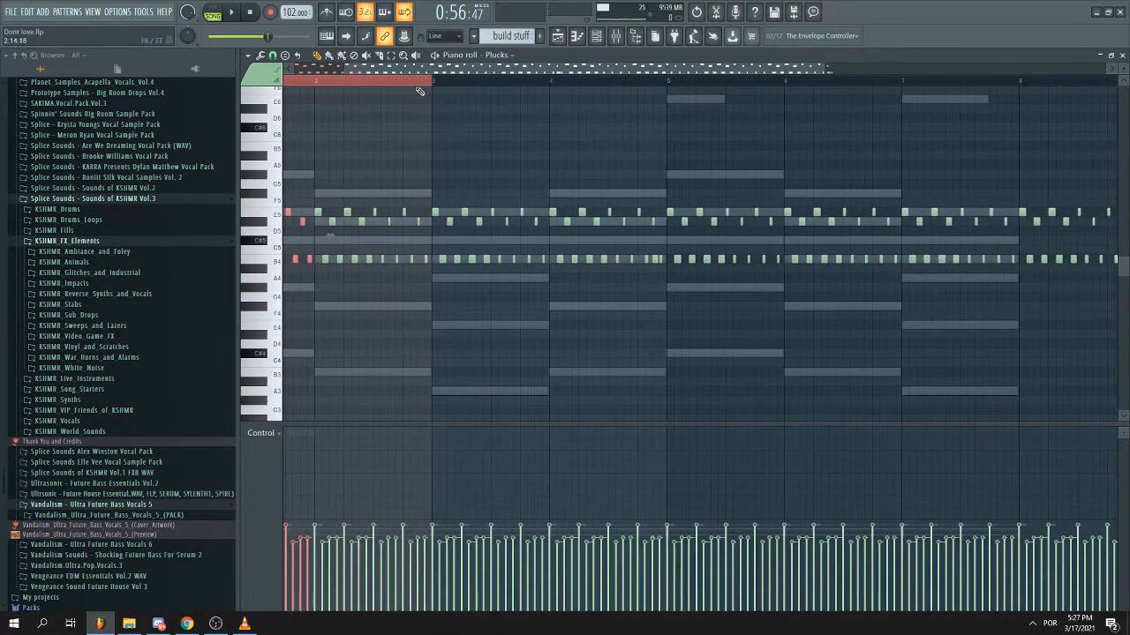
{"action": "left_click", "coordinate": [425, 80]}
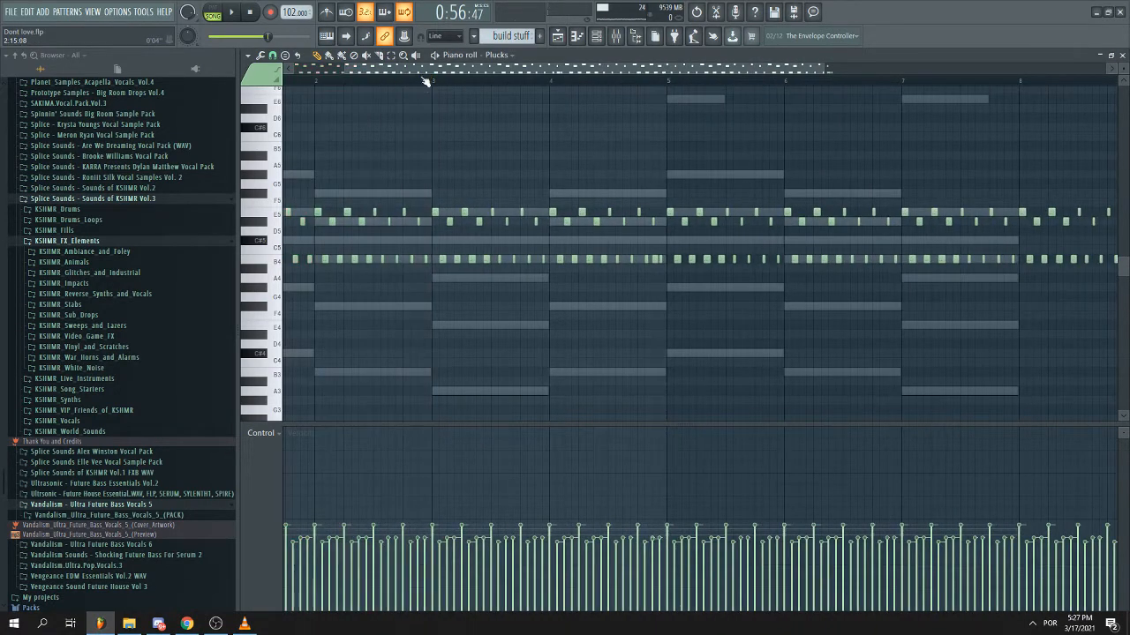
- Close the Plucks piano roll and examine the build section's clips across the arrangement's tracks
{"action": "left_click", "coordinate": [1121, 55]}
{"action": "key", "text": "F6"}
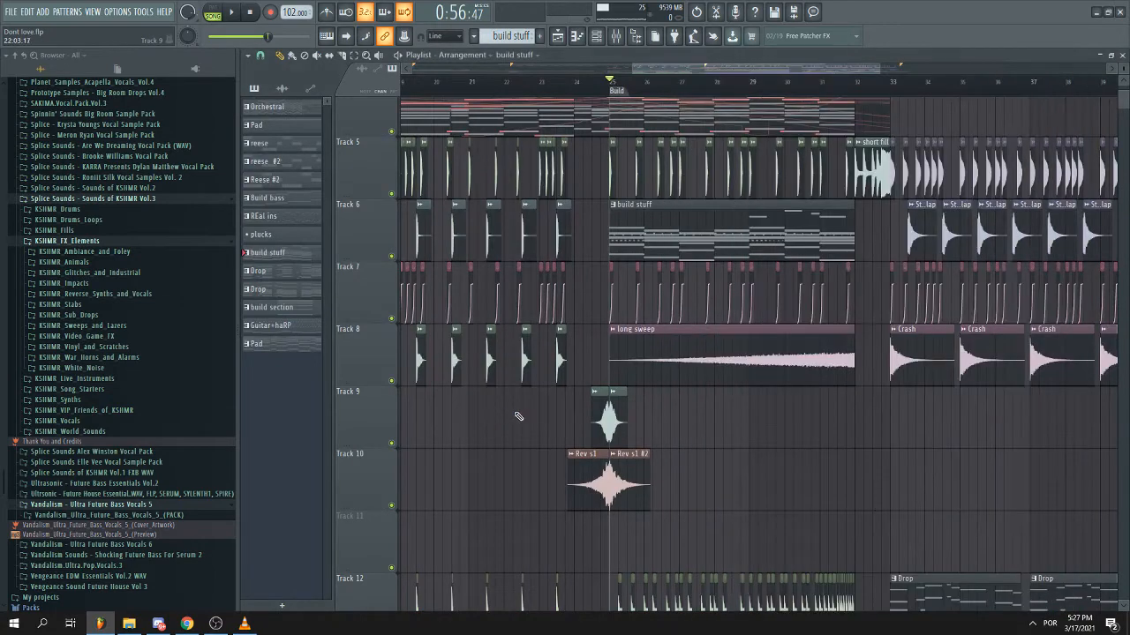
{"action": "scroll", "coordinate": [821, 419], "scroll_direction": "up", "scroll_amount": 3}
{"action": "scroll", "coordinate": [900, 401], "scroll_direction": "down", "scroll_amount": 4}
{"action": "scroll", "coordinate": [904, 427], "scroll_direction": "up", "scroll_amount": 4}
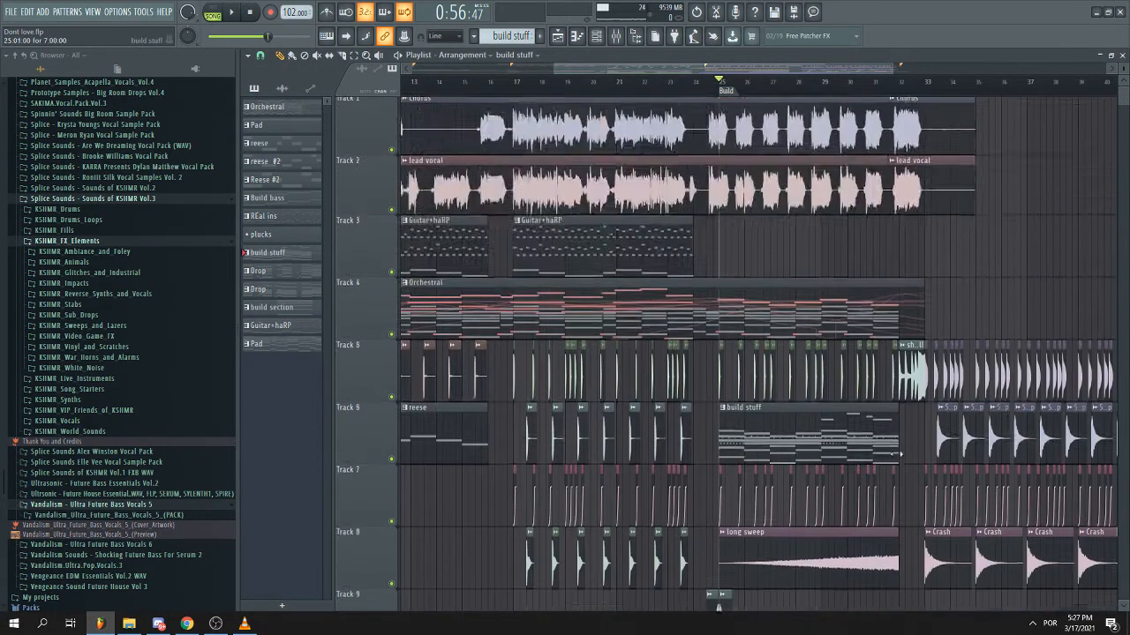
{"action": "scroll", "coordinate": [893, 455], "scroll_direction": "up", "scroll_amount": 3}
{"action": "scroll", "coordinate": [870, 455], "scroll_direction": "down", "scroll_amount": 4}
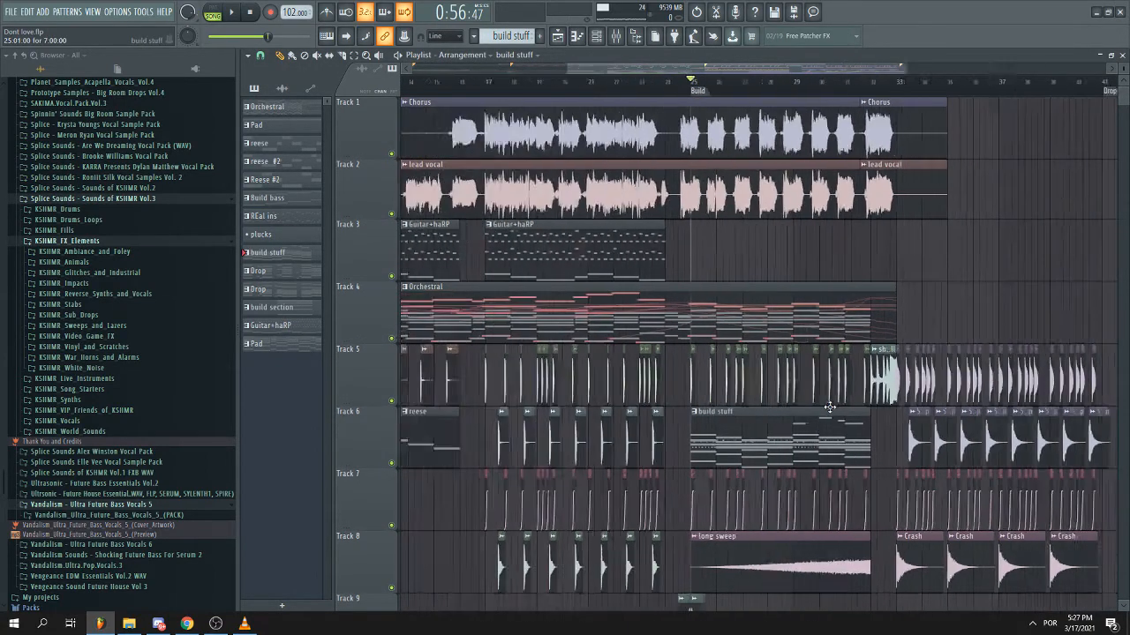
{"action": "scroll", "coordinate": [794, 362], "scroll_direction": "down", "scroll_amount": 4}
{"action": "scroll", "coordinate": [775, 371], "scroll_direction": "up", "scroll_amount": 4}
{"action": "scroll", "coordinate": [713, 378], "scroll_direction": "up", "scroll_amount": 2}
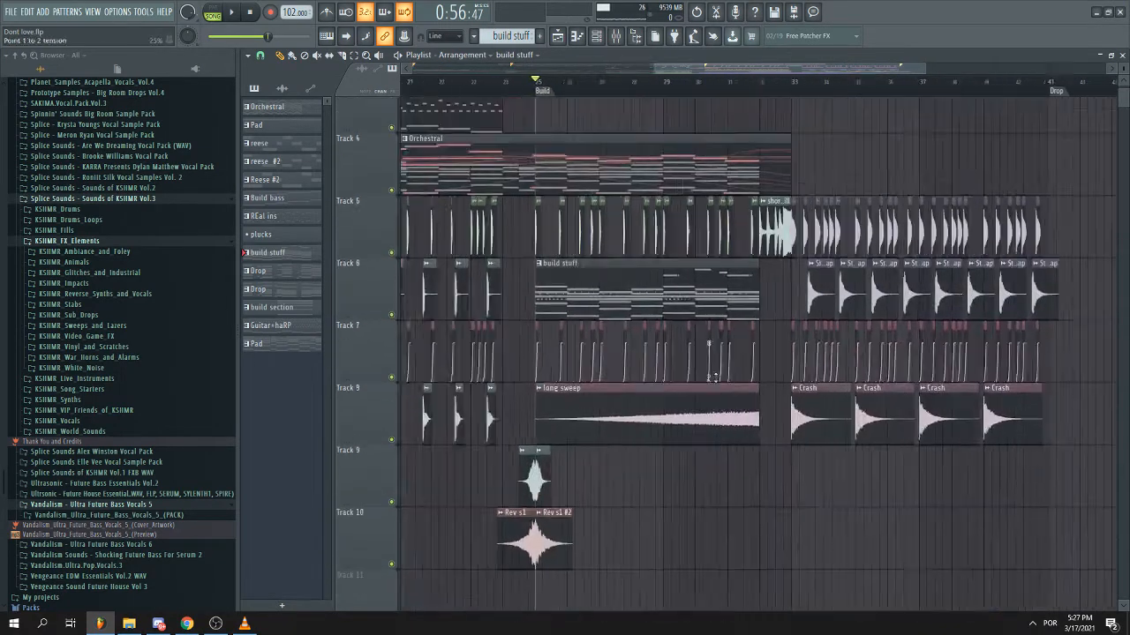
{"action": "scroll", "coordinate": [716, 376], "scroll_direction": "up", "scroll_amount": 3}
{"action": "scroll", "coordinate": [688, 357], "scroll_direction": "down", "scroll_amount": 3}
{"action": "scroll", "coordinate": [624, 326], "scroll_direction": "down", "scroll_amount": 2}
- Select the build stuff pattern in the playlist and show its Pad 1 channel in the piano roll
{"action": "left_click", "coordinate": [631, 329]}
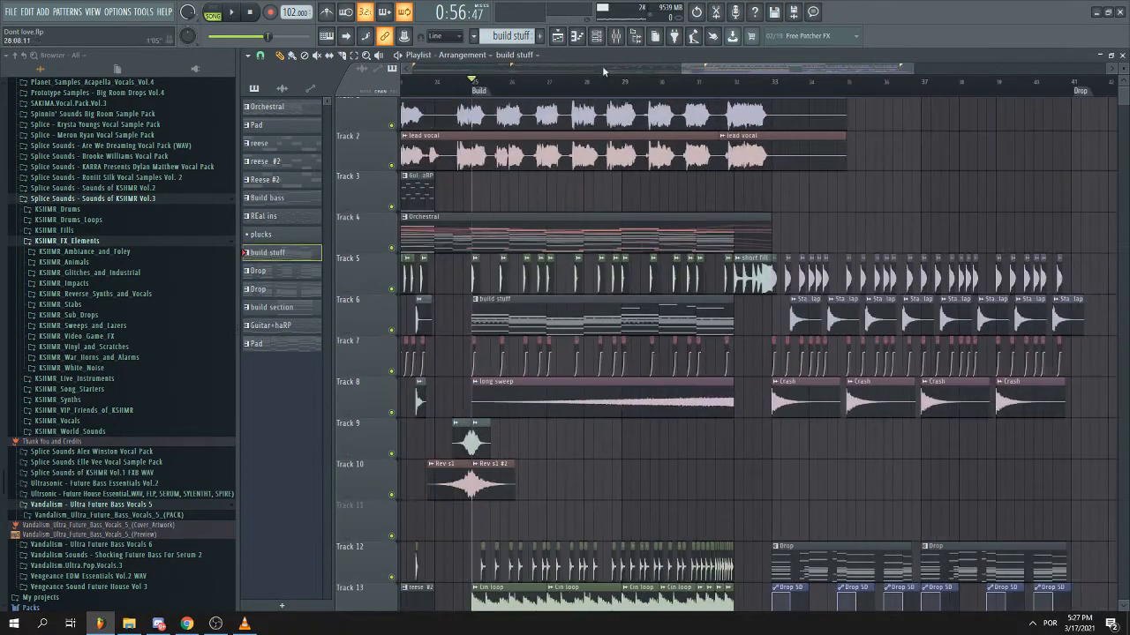
{"action": "left_click", "coordinate": [598, 37]}
{"action": "scroll", "coordinate": [781, 419], "scroll_direction": "down", "scroll_amount": 4}
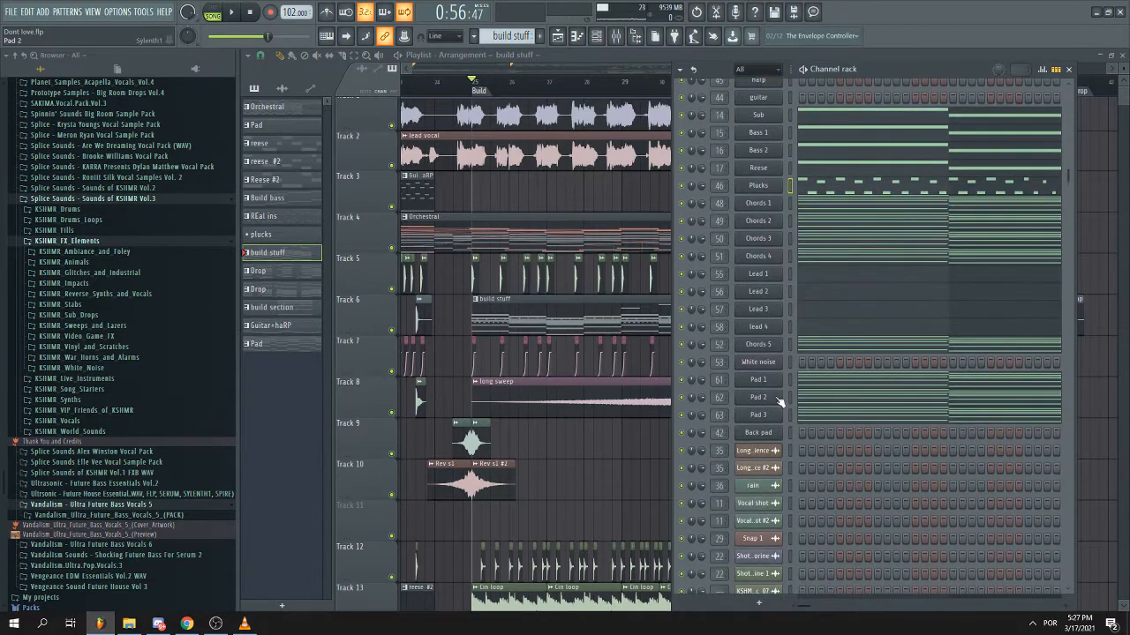
{"action": "right_click", "coordinate": [768, 383]}
{"action": "left_click", "coordinate": [825, 381]}
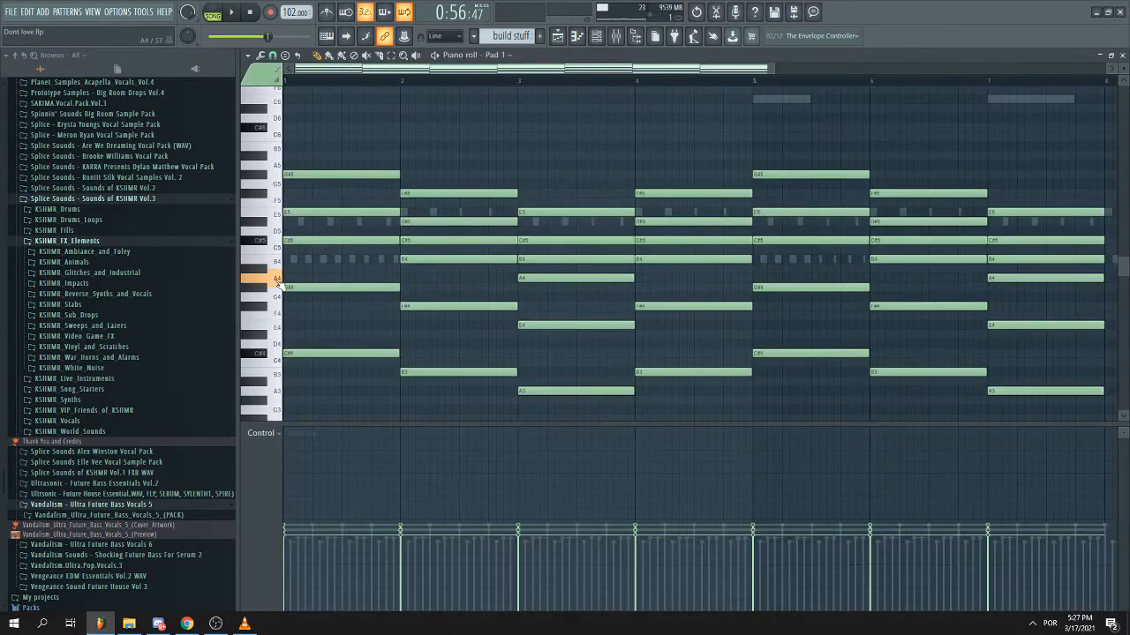
- Show the mixer and play a short stretch of the build section
{"action": "left_click", "coordinate": [616, 38]}
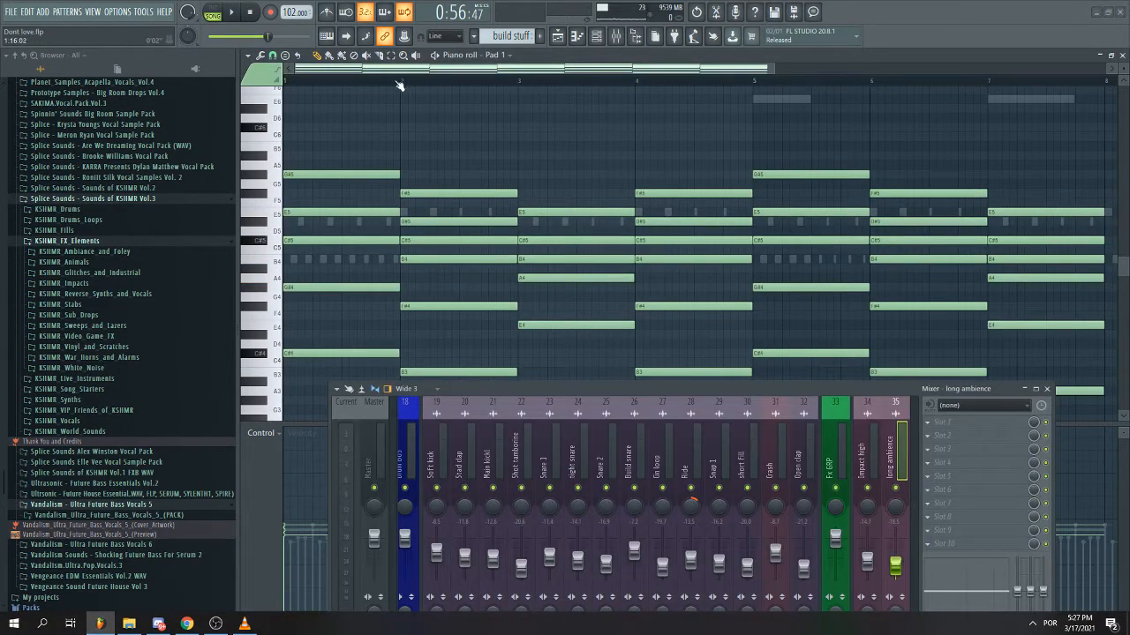
{"action": "key", "text": "space"}
{"action": "key", "text": "space"}
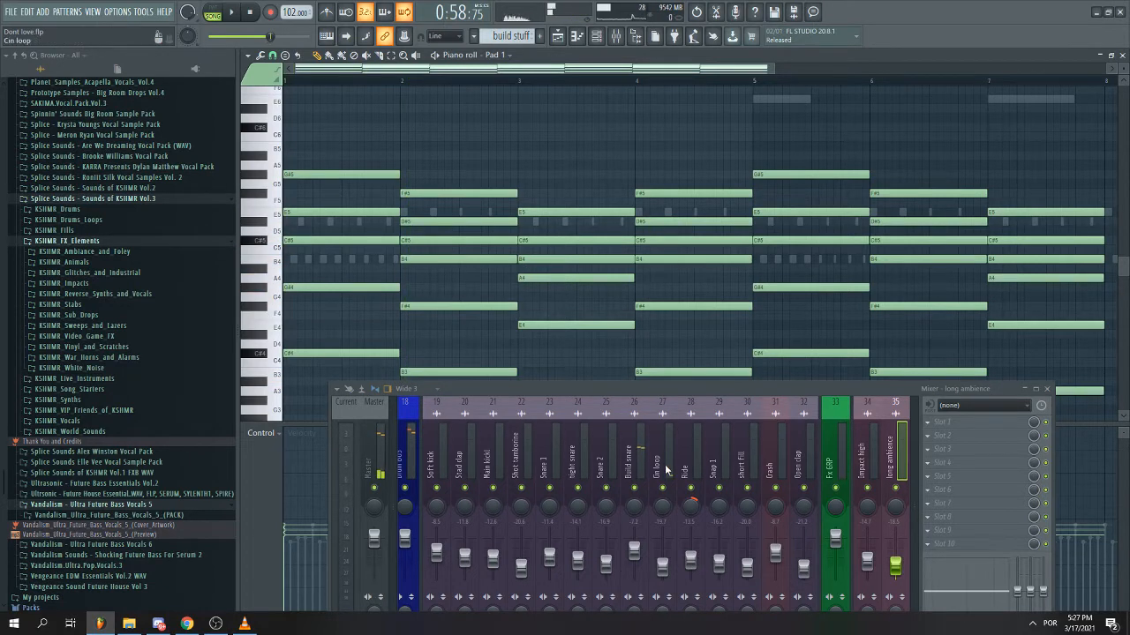
- Open Pad 2's Sylenth1 instrument from the channel rack, move the mixer clear of it, and close the instrument after viewing
{"action": "left_click", "coordinate": [598, 38]}
{"action": "left_click_drag", "start_coordinate": [766, 386], "coordinate": [769, 449]}
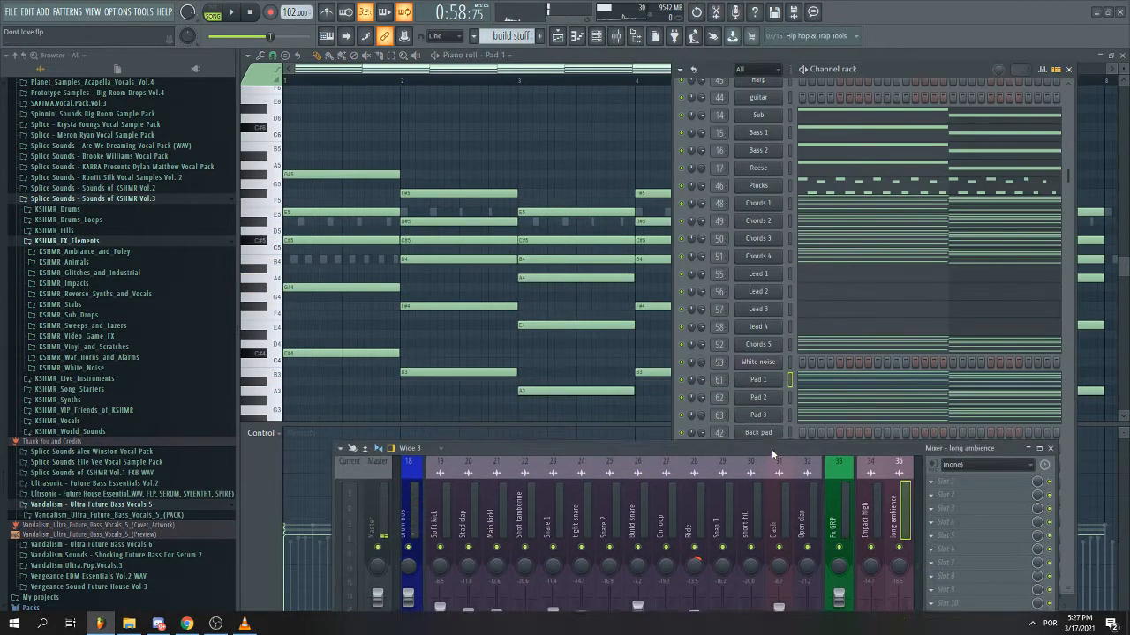
{"action": "left_click", "coordinate": [758, 397]}
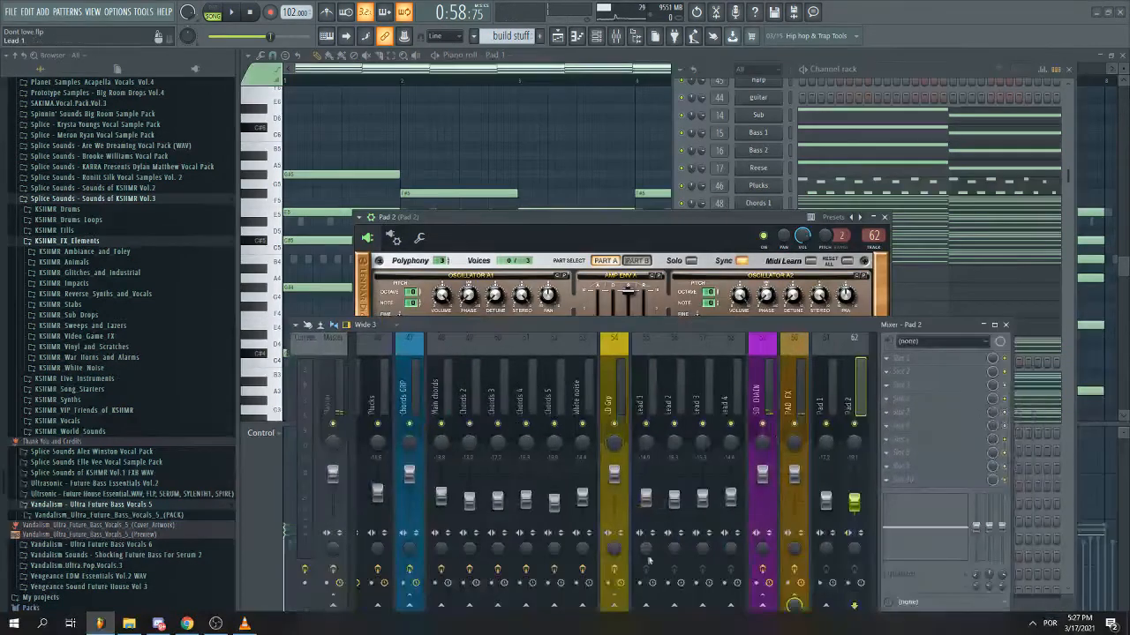
{"action": "left_click_drag", "start_coordinate": [665, 325], "coordinate": [703, 561]}
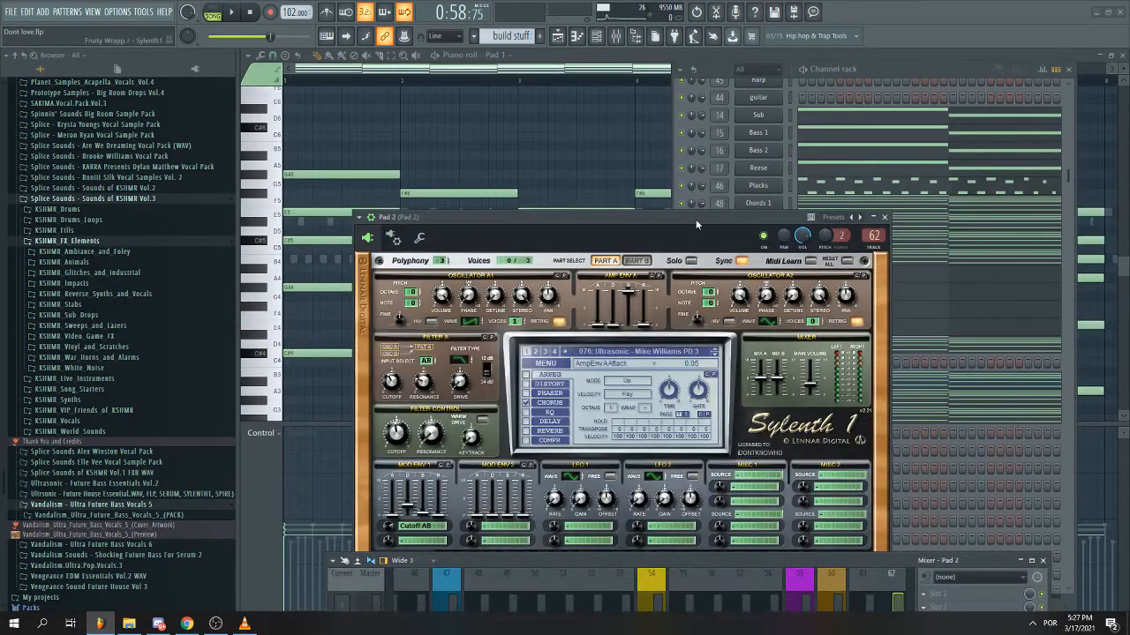
{"action": "left_click_drag", "start_coordinate": [696, 218], "coordinate": [679, 149]}
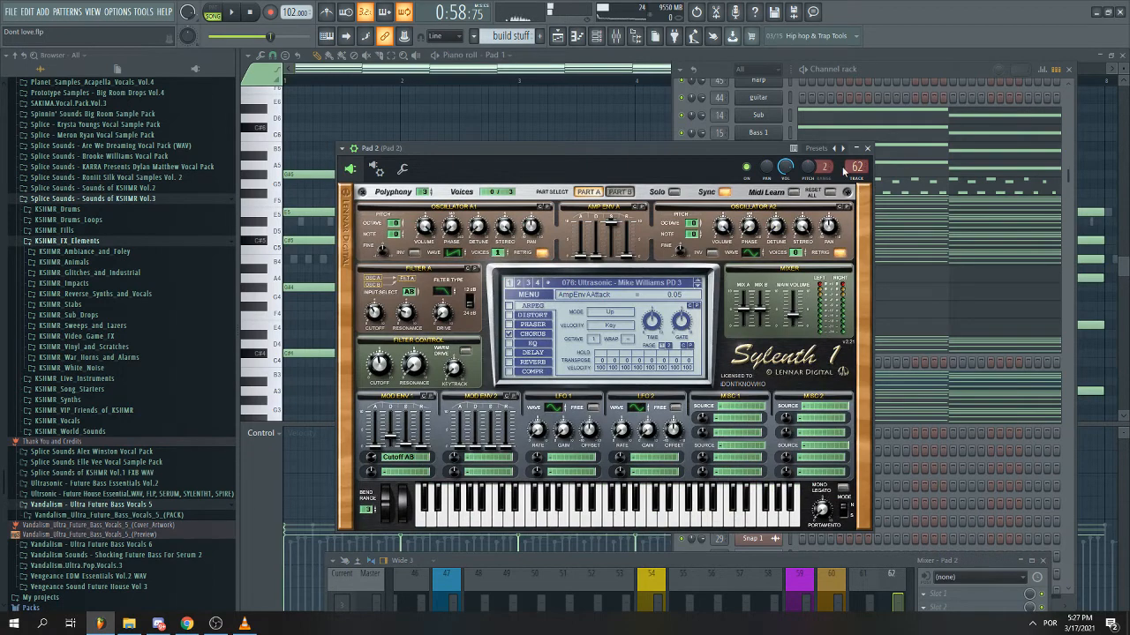
{"action": "left_click", "coordinate": [867, 149]}
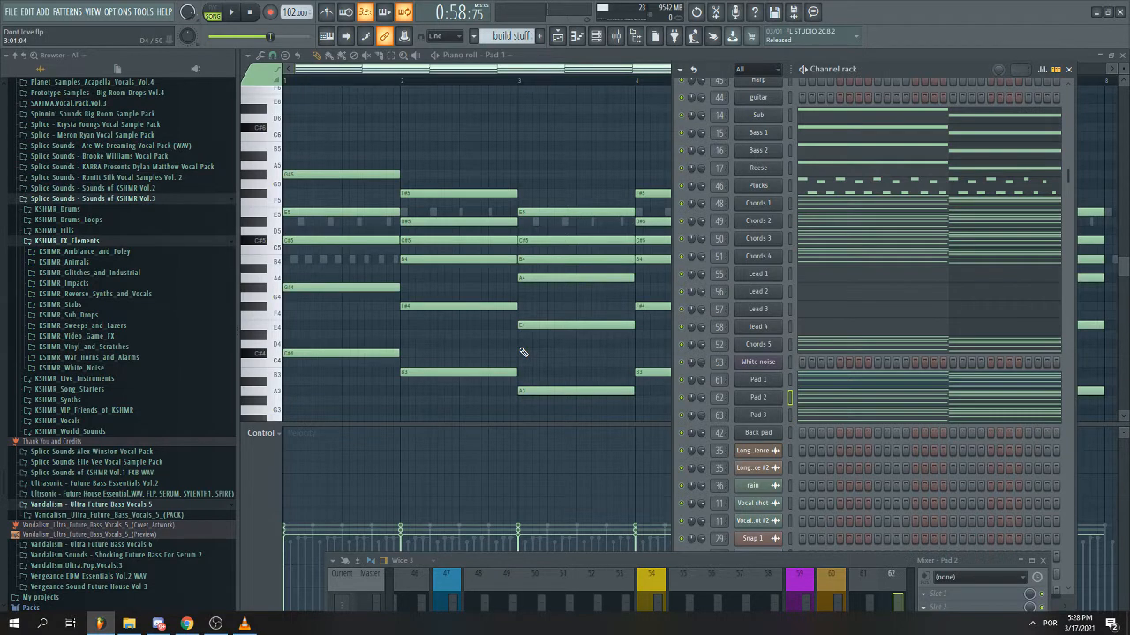
- Close the Pad 1 piano roll and show the BASS GRP and Chords GRP filter cutoff automation on Tracks 19 and 20
{"action": "key", "text": "F6"}
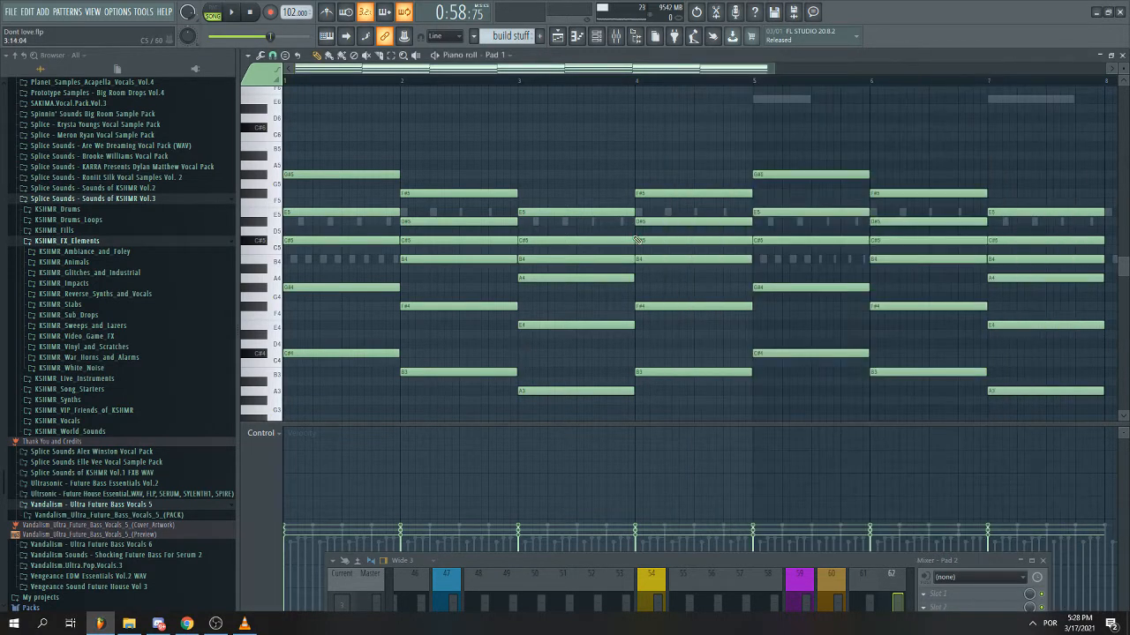
{"action": "left_click", "coordinate": [1122, 55]}
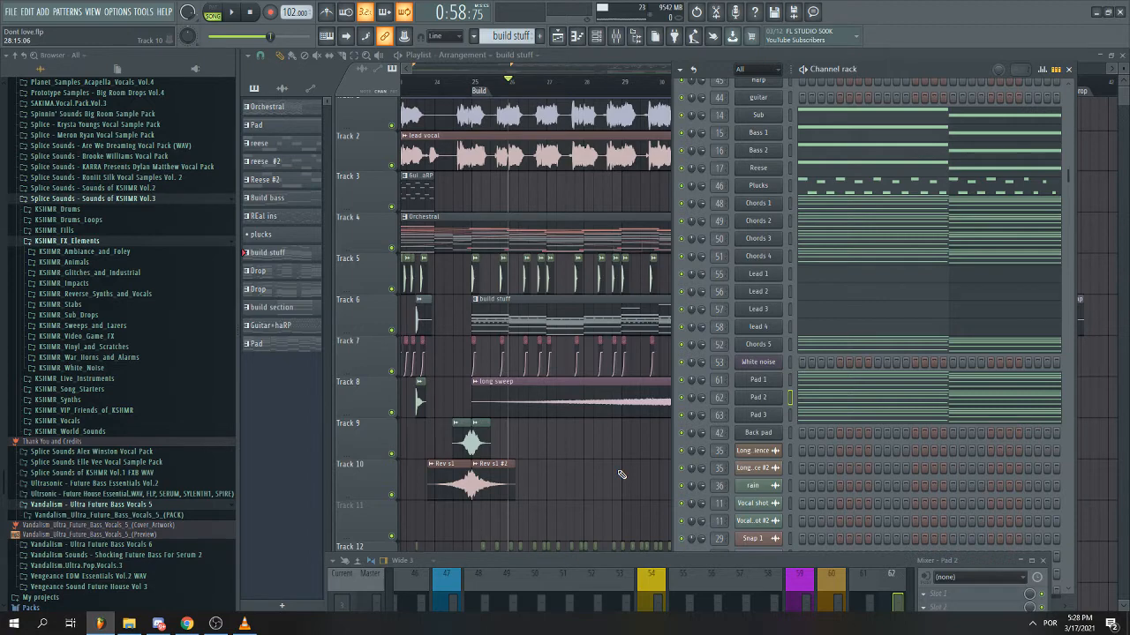
{"action": "key", "text": "F6"}
{"action": "scroll", "coordinate": [578, 322], "scroll_direction": "up", "scroll_amount": 1}
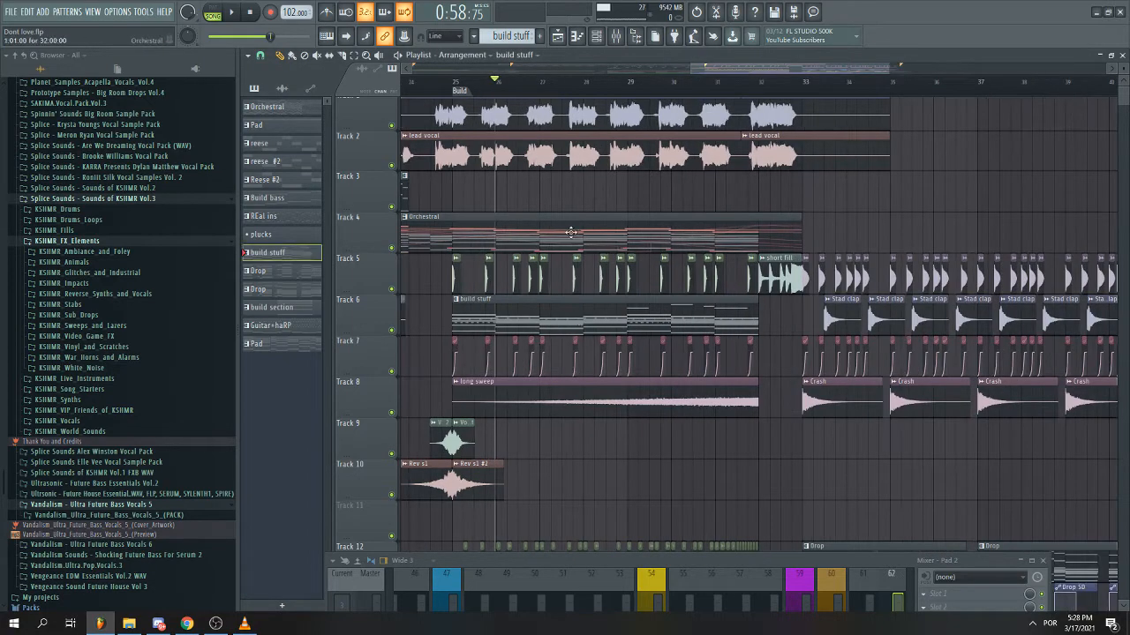
{"action": "key", "text": "F6"}
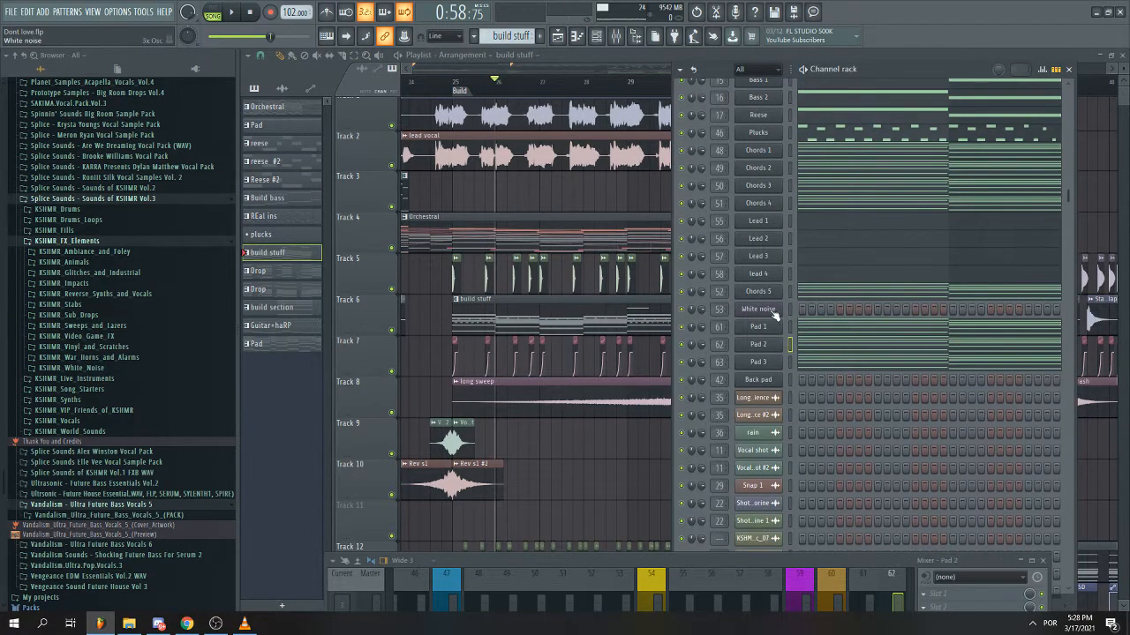
{"action": "scroll", "coordinate": [620, 353], "scroll_direction": "down", "scroll_amount": 8}
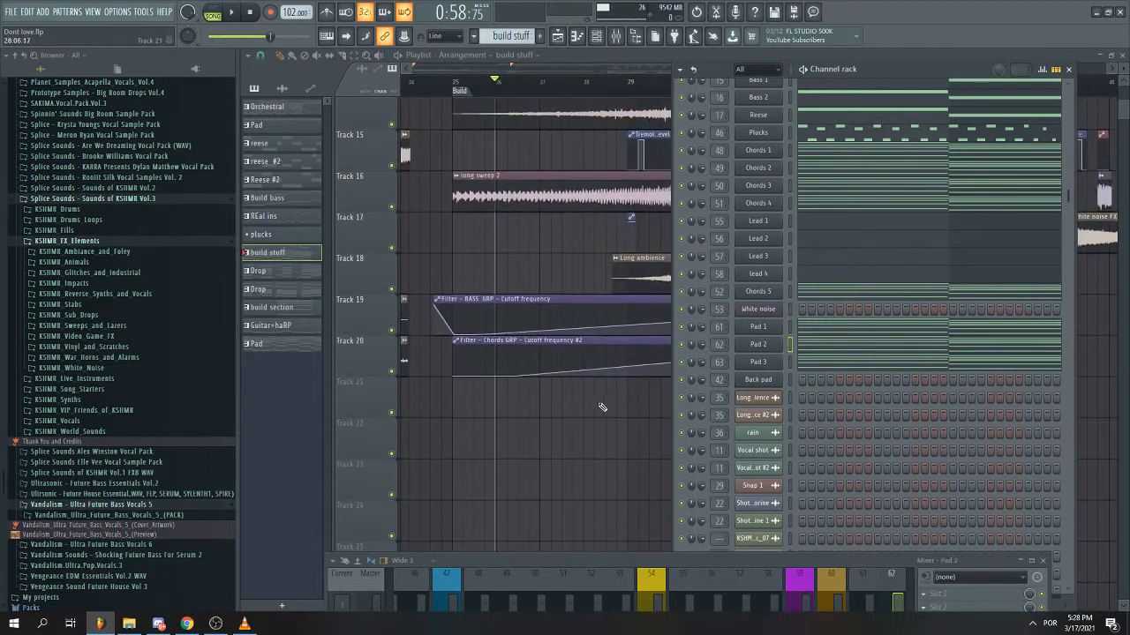
{"action": "key", "text": "F6"}
{"action": "scroll", "coordinate": [603, 388], "scroll_direction": "up", "scroll_amount": 1}
{"action": "scroll", "coordinate": [441, 309], "scroll_direction": "up", "scroll_amount": 1}
{"action": "scroll", "coordinate": [466, 272], "scroll_direction": "up", "scroll_amount": 1}
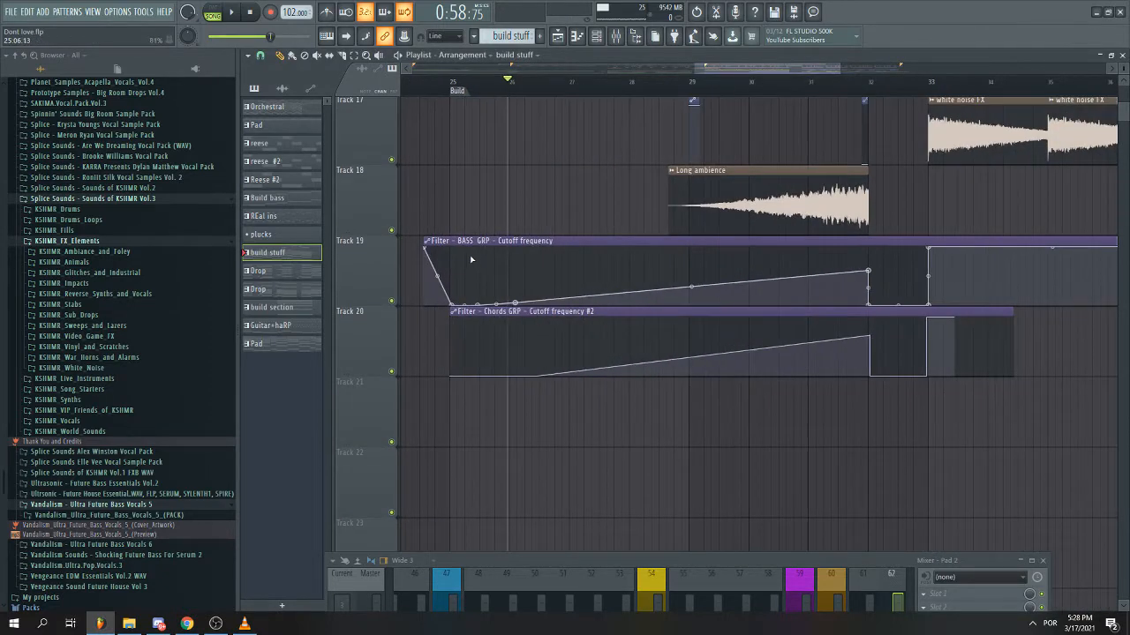
- Set a time selection over the build section ending at bar 32
{"action": "left_click_drag", "start_coordinate": [477, 92], "coordinate": [868, 88]}
{"action": "scroll", "coordinate": [927, 329], "scroll_direction": "up", "scroll_amount": 1}
{"action": "scroll", "coordinate": [927, 329], "scroll_direction": "up", "scroll_amount": 1}
- Add a minimum-level point to the Chords GRP cutoff between bars 32 and 33 and align the ramp's peak with bar 32
{"action": "right_click", "coordinate": [870, 341]}
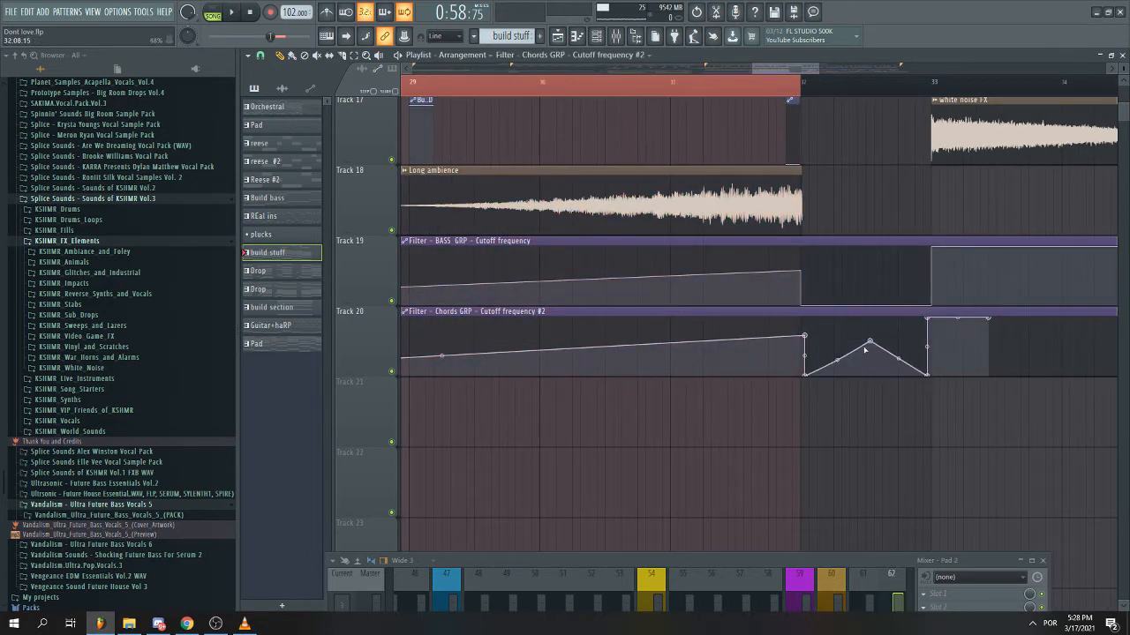
{"action": "left_click_drag", "start_coordinate": [869, 341], "coordinate": [868, 376]}
{"action": "left_click_drag", "start_coordinate": [805, 337], "coordinate": [802, 342]}
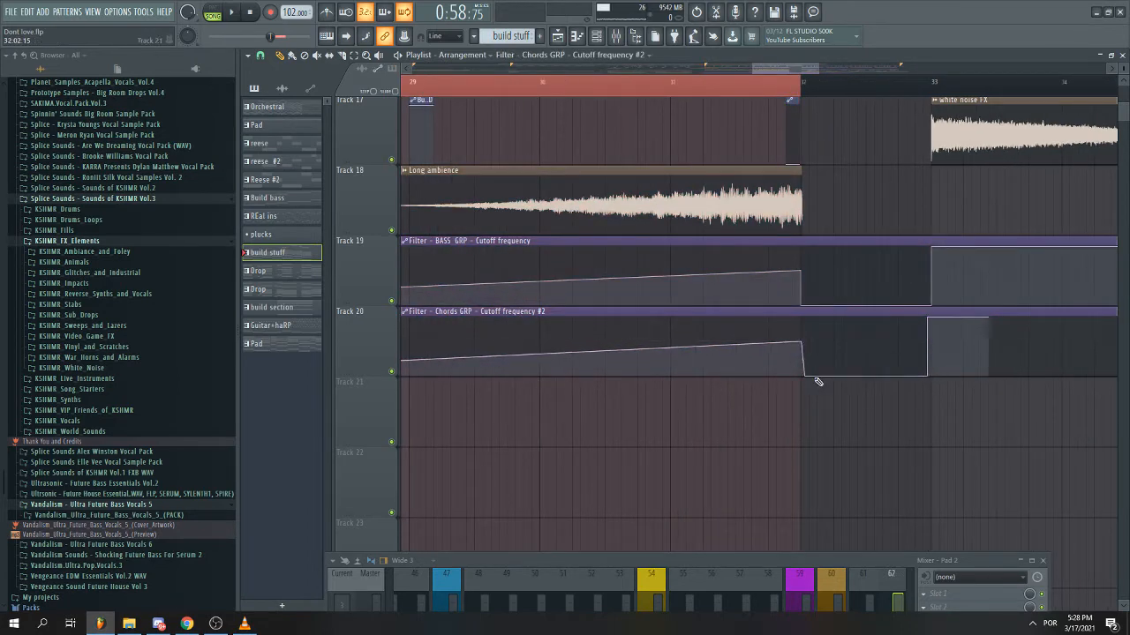
- Set a time selection from bar 32 to bar 33 over the stretch where both filter cutoffs are closed
{"action": "scroll", "coordinate": [814, 331], "scroll_direction": "up", "scroll_amount": 1}
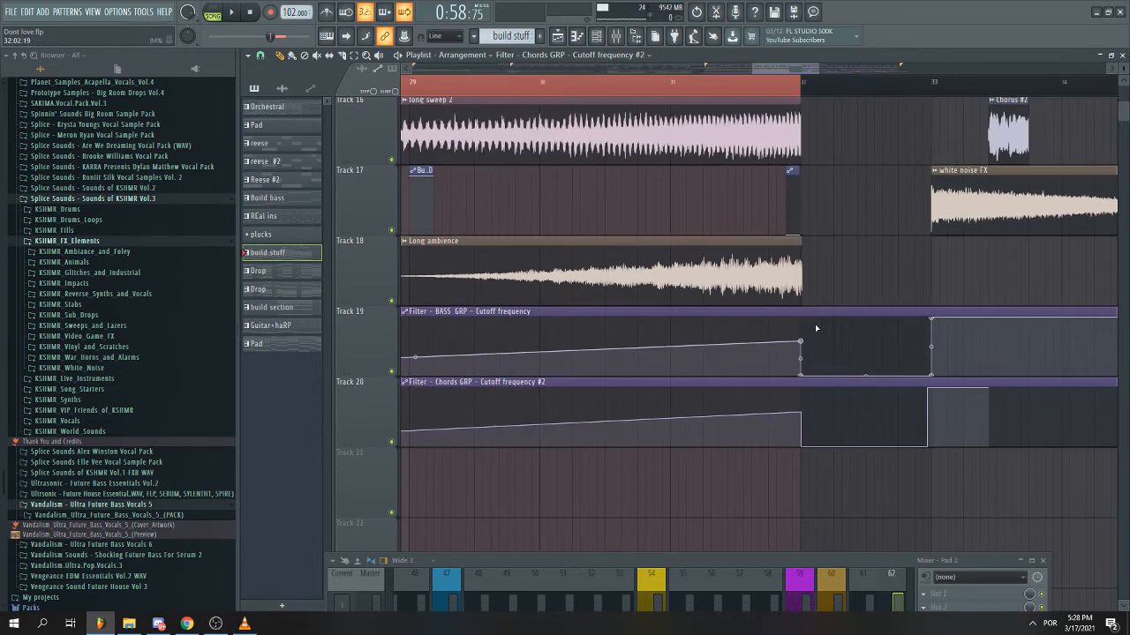
{"action": "left_click_drag", "start_coordinate": [802, 86], "coordinate": [938, 148]}
{"action": "scroll", "coordinate": [897, 249], "scroll_direction": "up", "scroll_amount": 2}
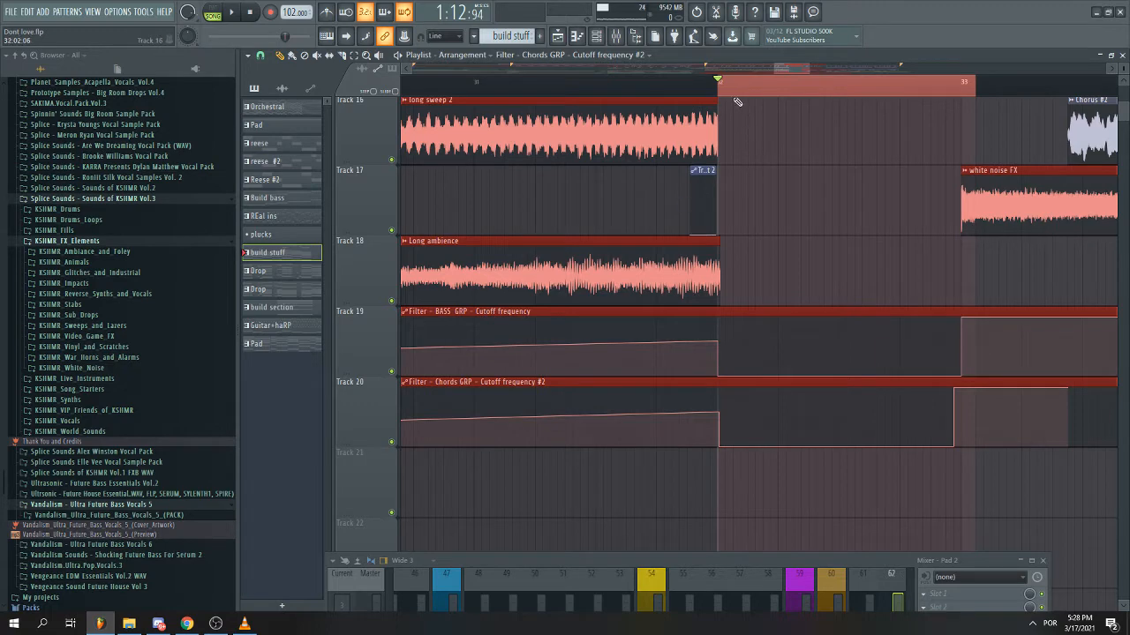
{"action": "left_click_drag", "start_coordinate": [719, 94], "coordinate": [961, 111]}
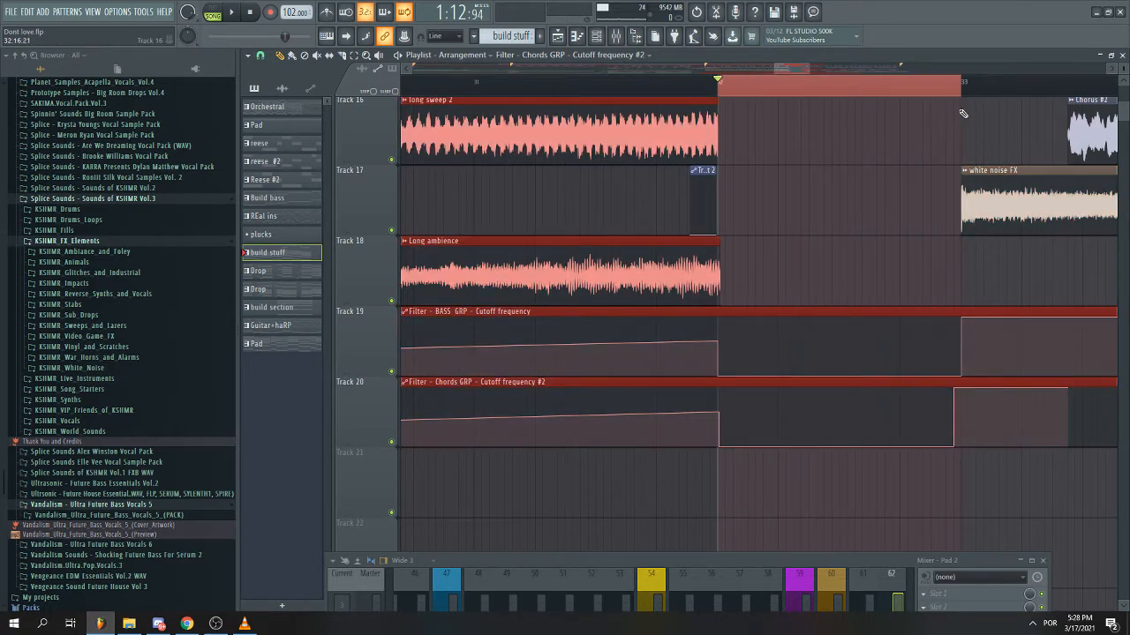
{"action": "scroll", "coordinate": [950, 169], "scroll_direction": "up", "scroll_amount": 1}
- Try extending the Chords GRP cutoff's open level past bar 32, and mark the stretches just before and after bar 32
{"action": "left_click_drag", "start_coordinate": [684, 445], "coordinate": [787, 413]}
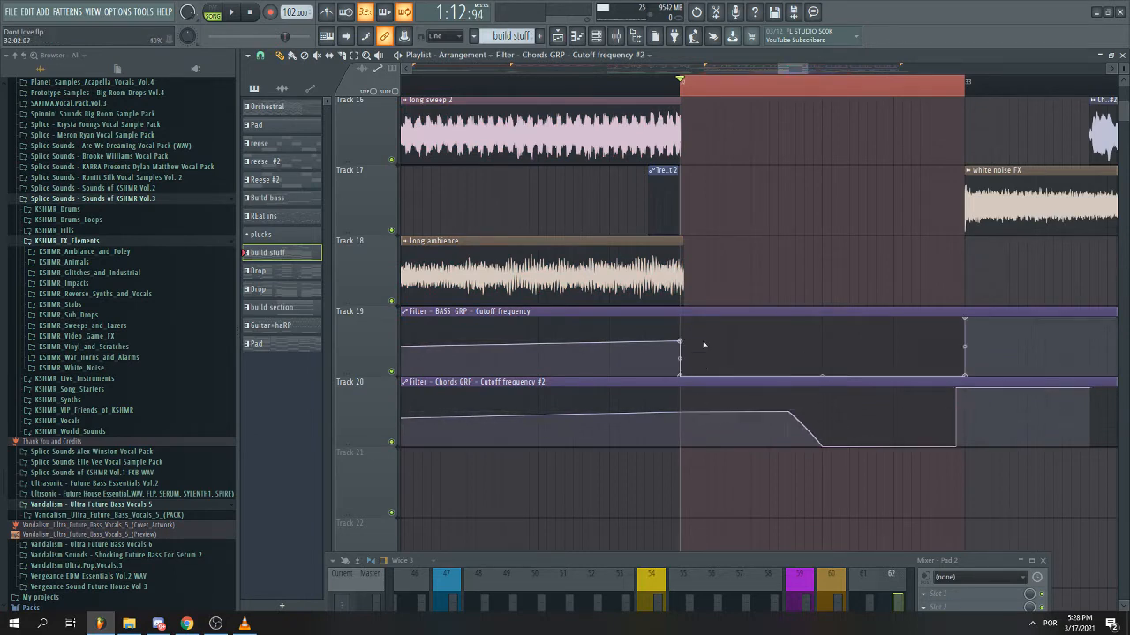
{"action": "left_click", "coordinate": [539, 92]}
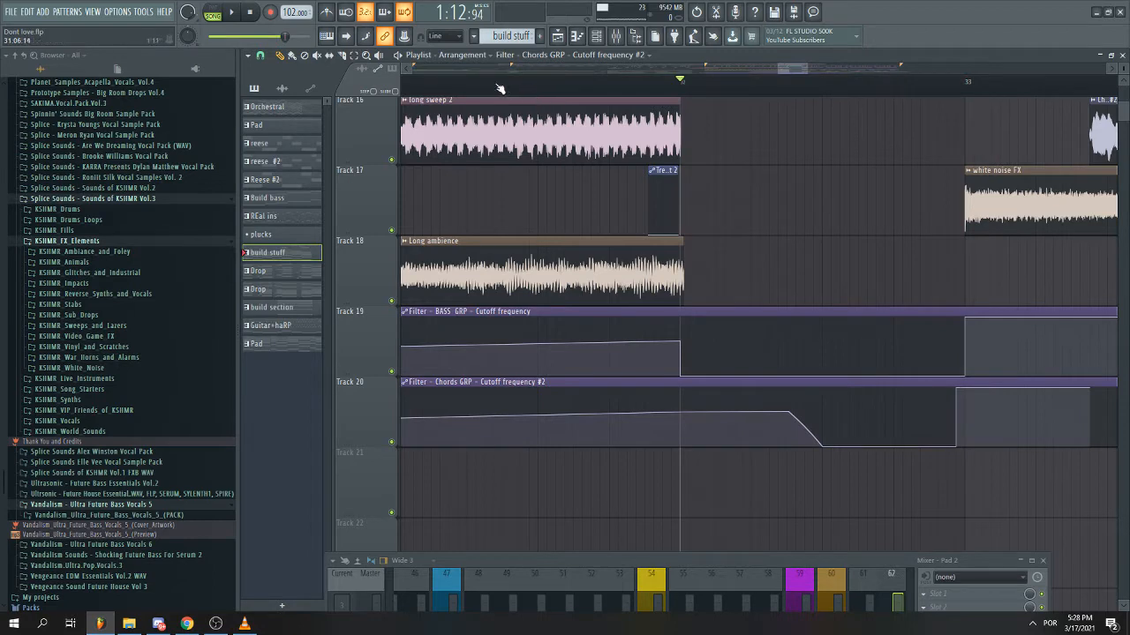
{"action": "left_click_drag", "start_coordinate": [499, 89], "coordinate": [670, 88]}
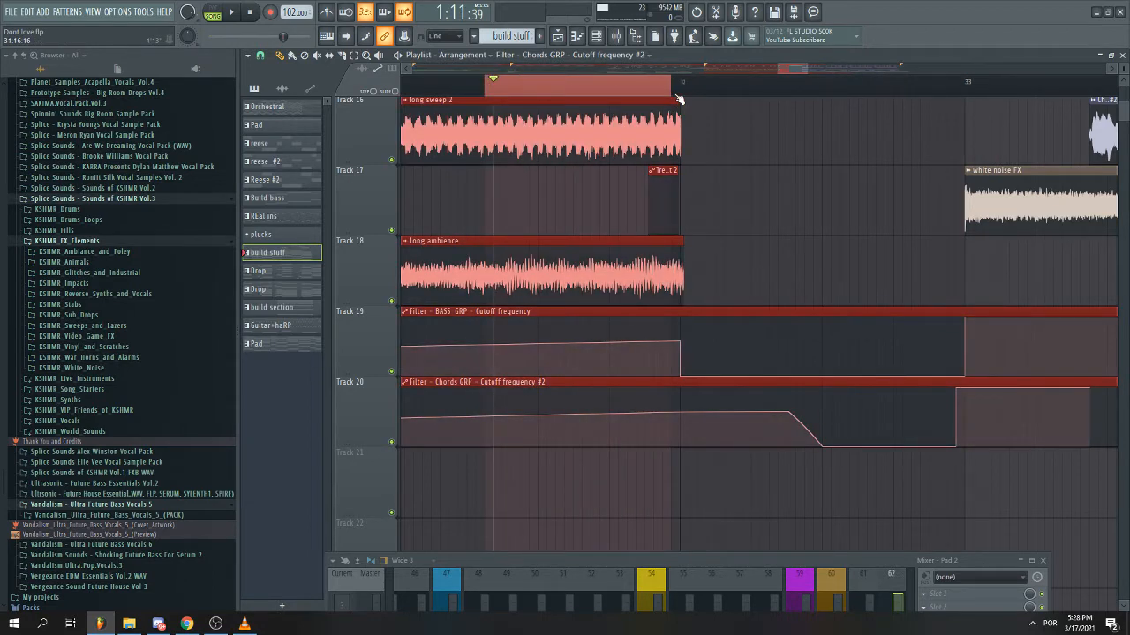
{"action": "left_click_drag", "start_coordinate": [686, 97], "coordinate": [838, 99]}
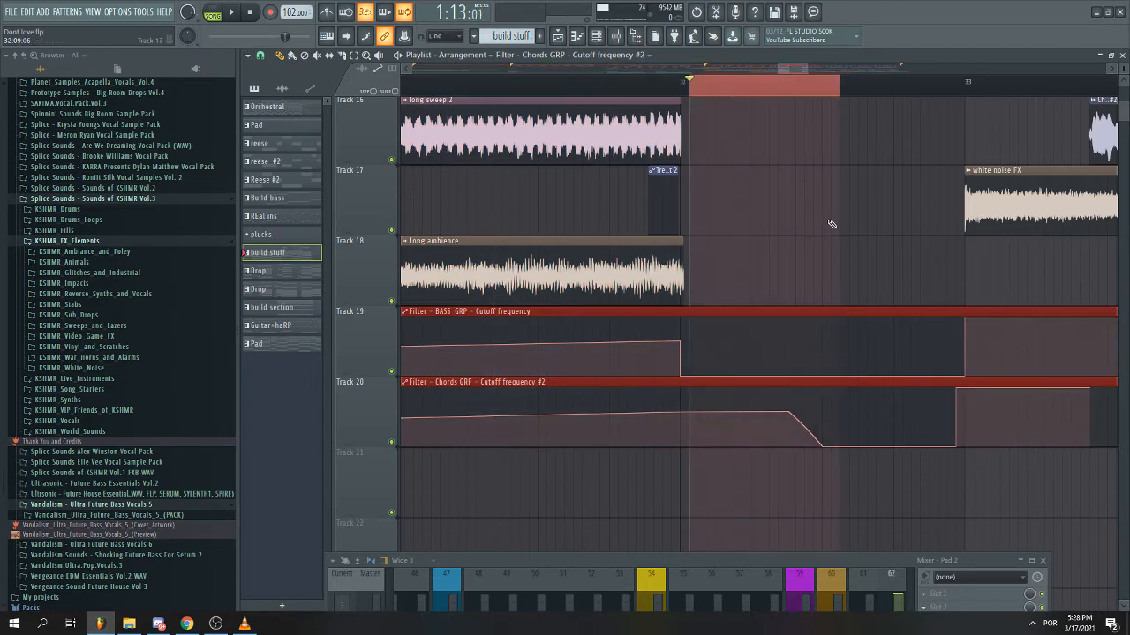
- Restore the Chords GRP cutoff's vertical drop to minimum at bar 32 and lower the leftover peak to minimum
{"action": "scroll", "coordinate": [751, 181], "scroll_direction": "up", "scroll_amount": 5}
{"action": "scroll", "coordinate": [751, 181], "scroll_direction": "down", "scroll_amount": 6}
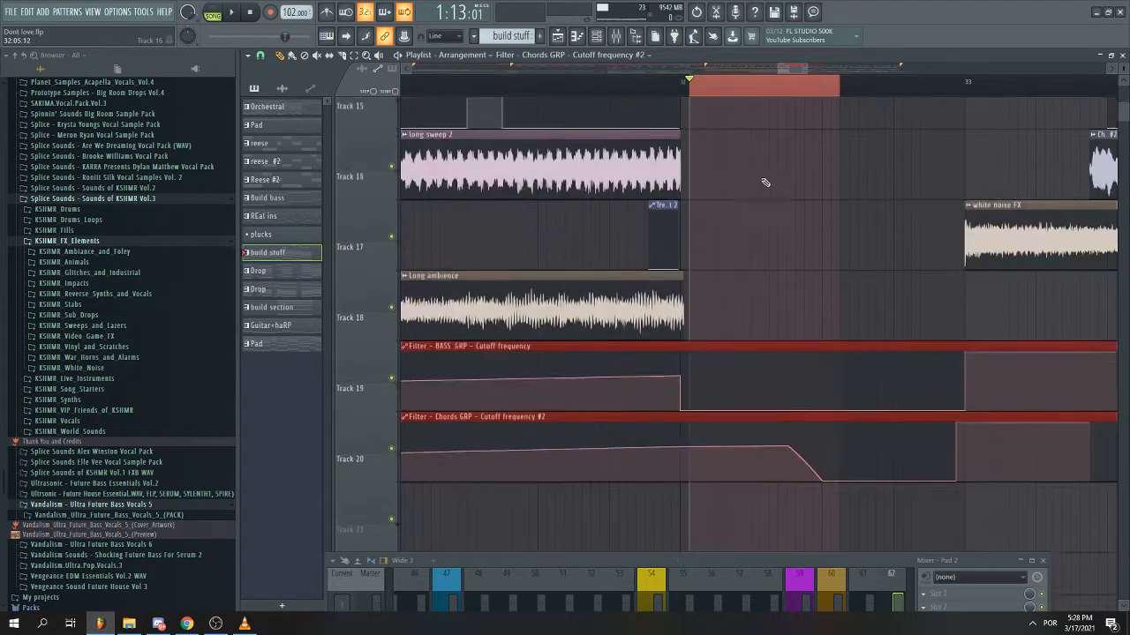
{"action": "left_click_drag", "start_coordinate": [691, 363], "coordinate": [681, 376]}
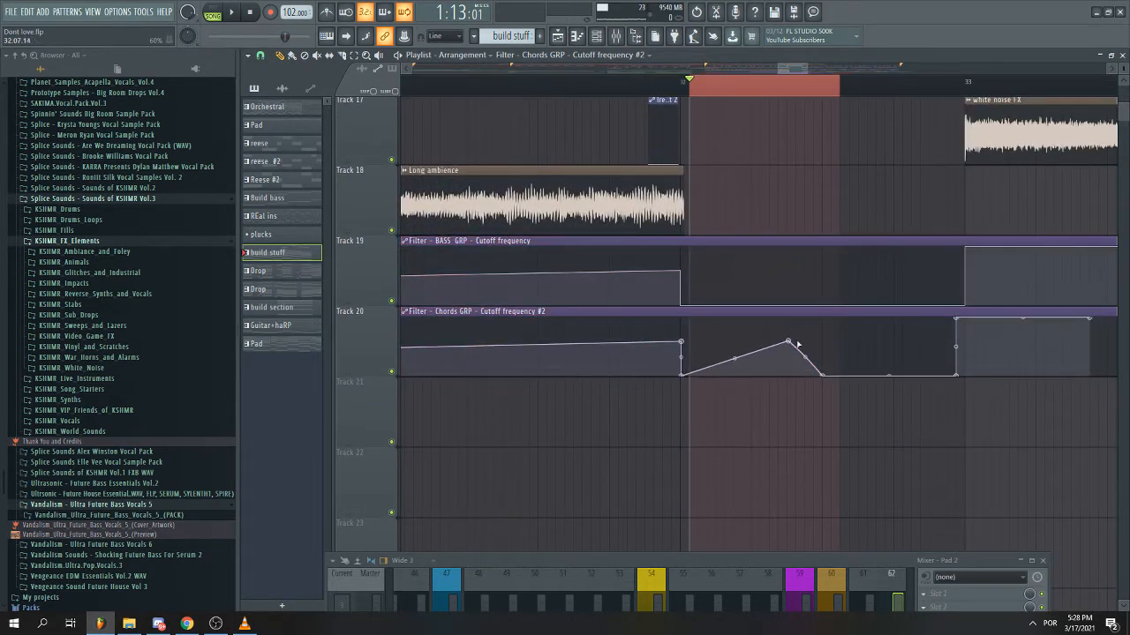
{"action": "left_click_drag", "start_coordinate": [788, 341], "coordinate": [770, 378]}
- Set a time selection from bar 32 to bar 33 and align the Chords GRP cutoff's rise with bar 33
{"action": "scroll", "coordinate": [797, 371], "scroll_direction": "up", "scroll_amount": 2}
{"action": "scroll", "coordinate": [768, 305], "scroll_direction": "down", "scroll_amount": 2}
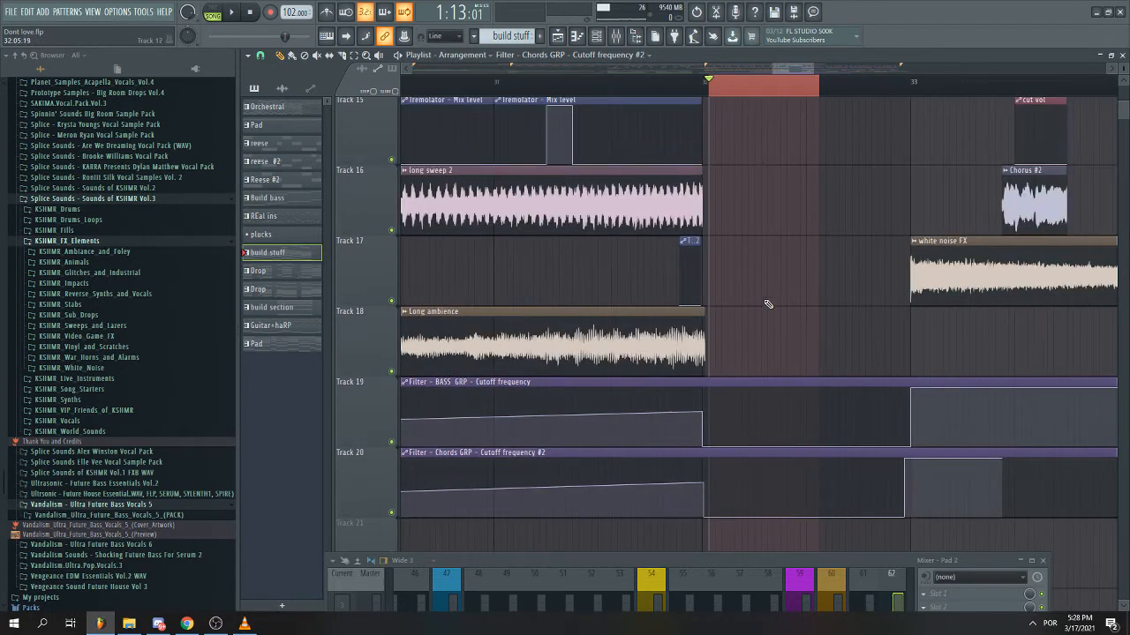
{"action": "scroll", "coordinate": [813, 172], "scroll_direction": "up", "scroll_amount": 1}
{"action": "scroll", "coordinate": [723, 350], "scroll_direction": "down", "scroll_amount": 5}
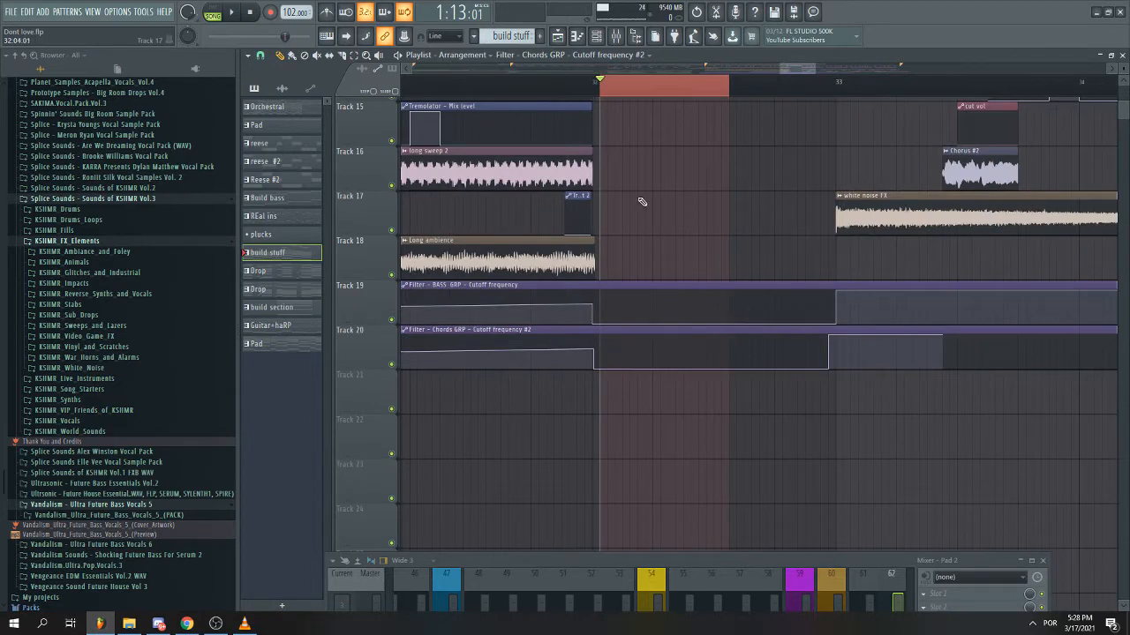
{"action": "scroll", "coordinate": [638, 202], "scroll_direction": "up", "scroll_amount": 2}
{"action": "left_click_drag", "start_coordinate": [589, 85], "coordinate": [1036, 123]}
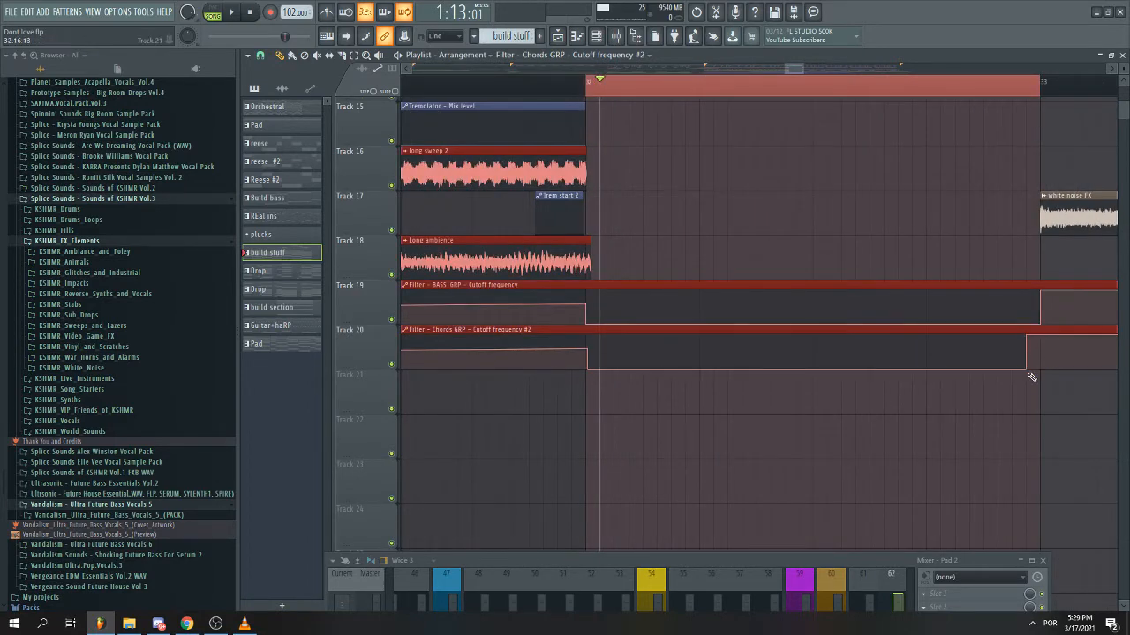
{"action": "left_click_drag", "start_coordinate": [1026, 336], "coordinate": [1042, 371]}
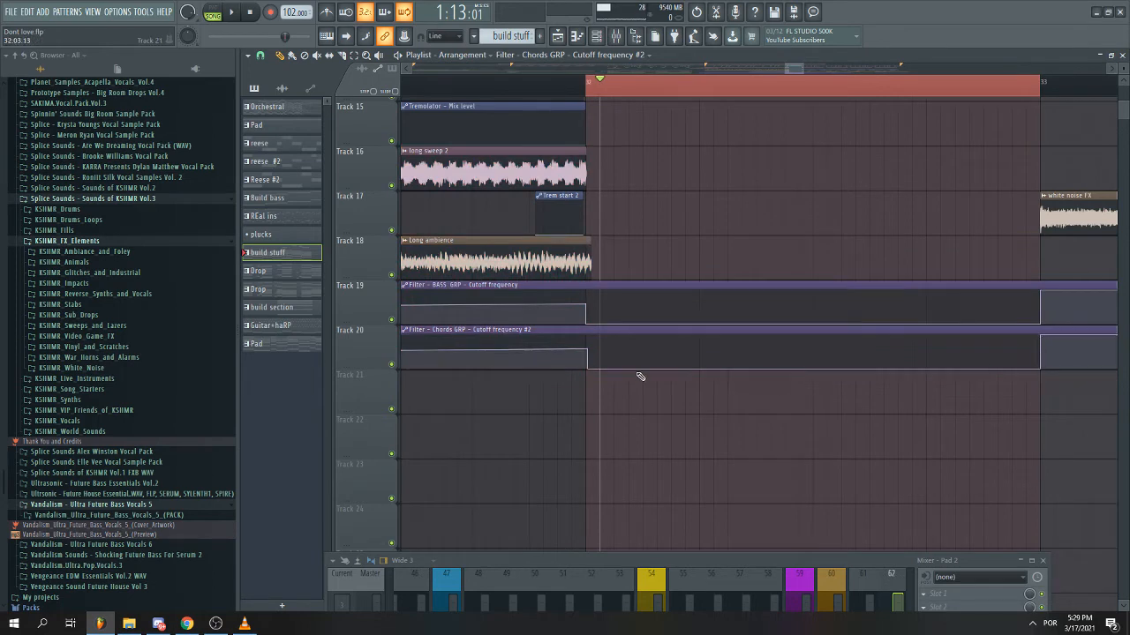
- Examine the build's layered tracks and filter automation leading into the bar 32 gap and the drop at bar 33
{"action": "scroll", "coordinate": [637, 286], "scroll_direction": "up", "scroll_amount": 2}
{"action": "scroll", "coordinate": [642, 280], "scroll_direction": "down", "scroll_amount": 6}
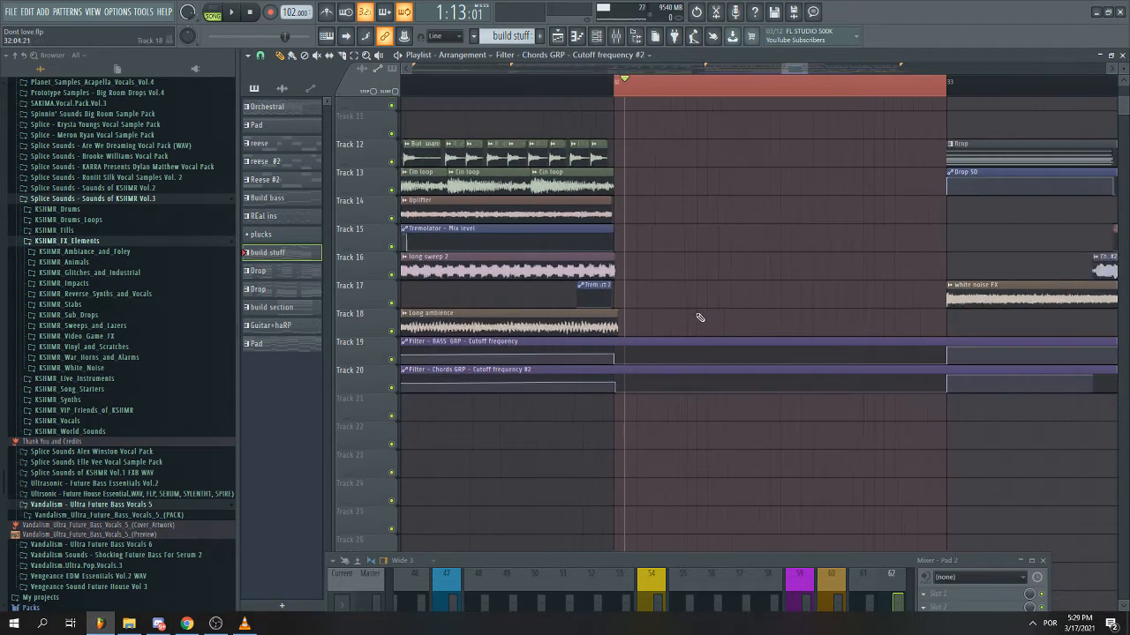
{"action": "scroll", "coordinate": [676, 313], "scroll_direction": "up", "scroll_amount": 5}
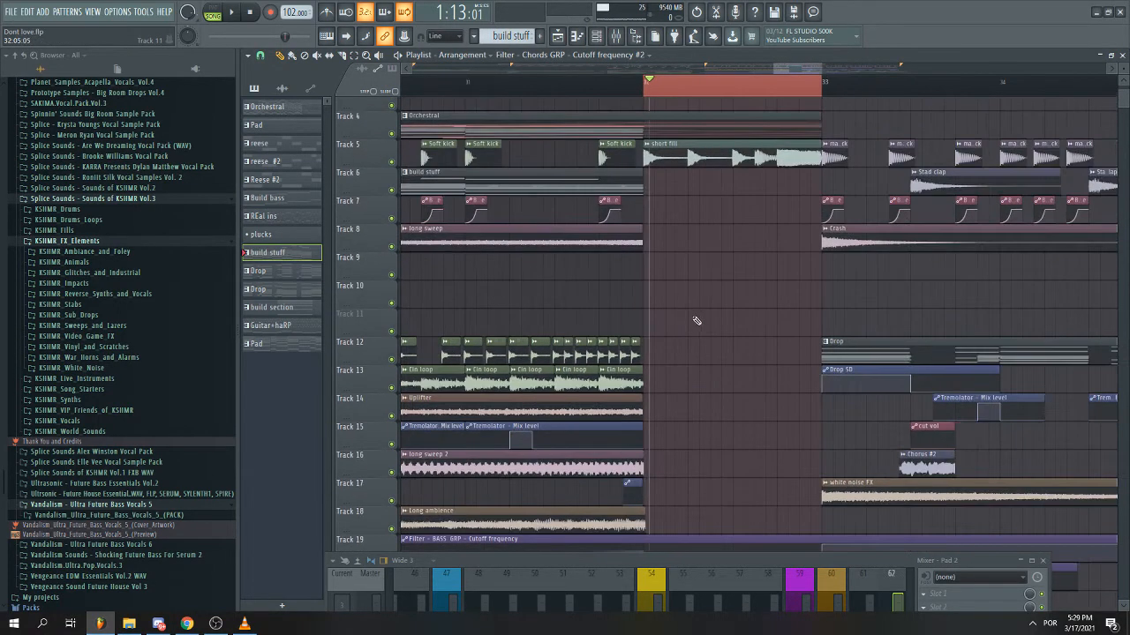
{"action": "scroll", "coordinate": [682, 324], "scroll_direction": "down", "scroll_amount": 2}
{"action": "scroll", "coordinate": [682, 324], "scroll_direction": "up", "scroll_amount": 3}
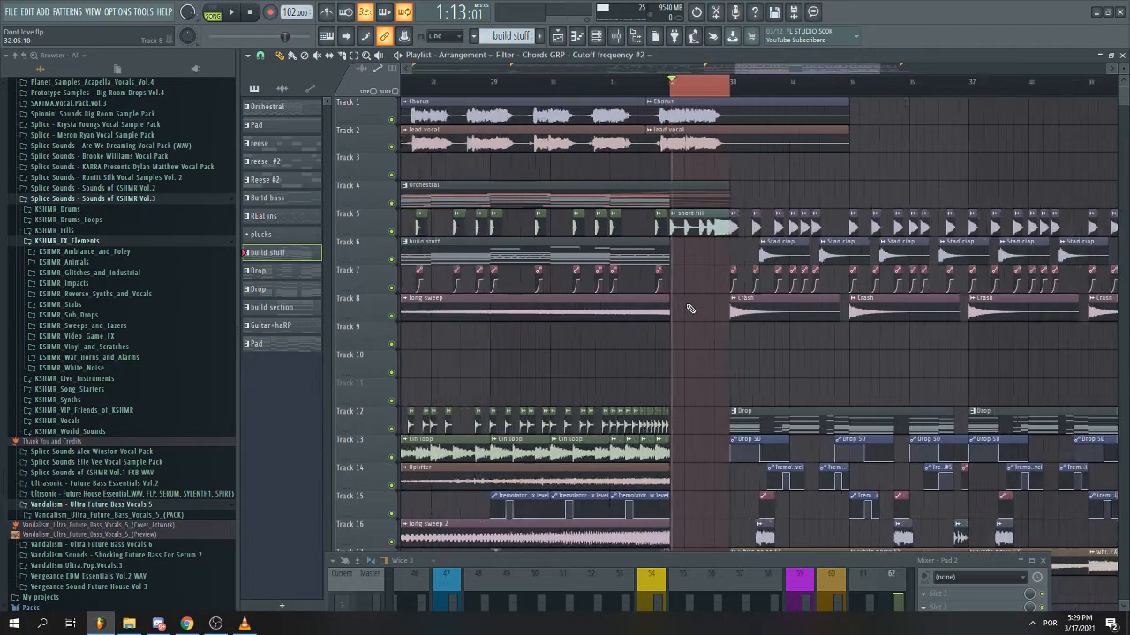
{"action": "scroll", "coordinate": [680, 269], "scroll_direction": "down", "scroll_amount": 6}
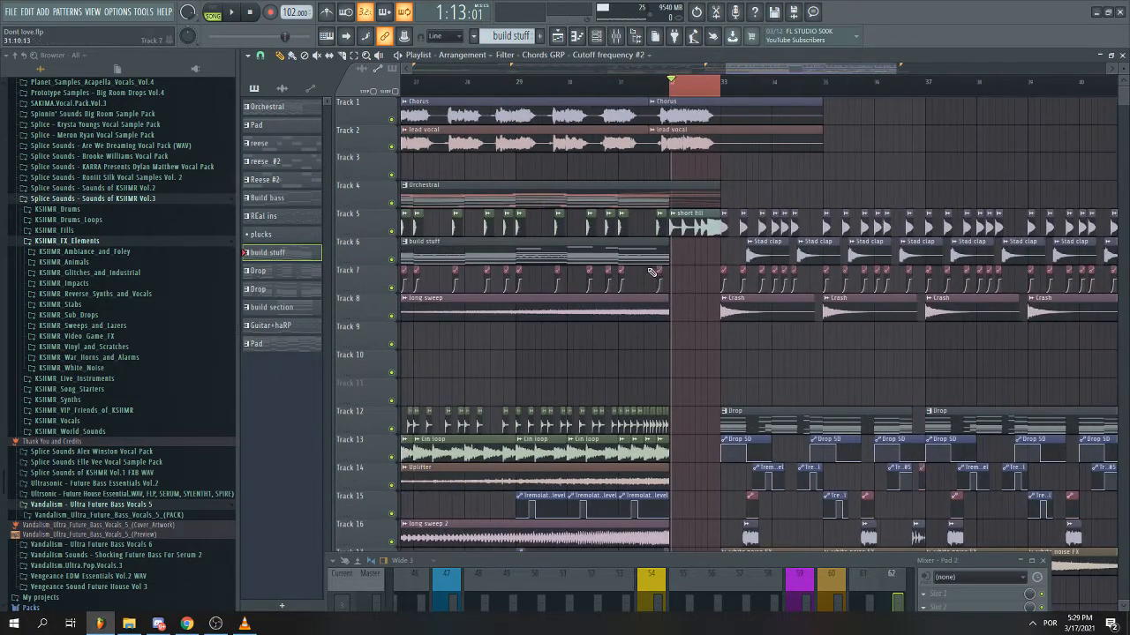
{"action": "scroll", "coordinate": [651, 271], "scroll_direction": "down", "scroll_amount": 2}
{"action": "scroll", "coordinate": [671, 333], "scroll_direction": "up", "scroll_amount": 2}
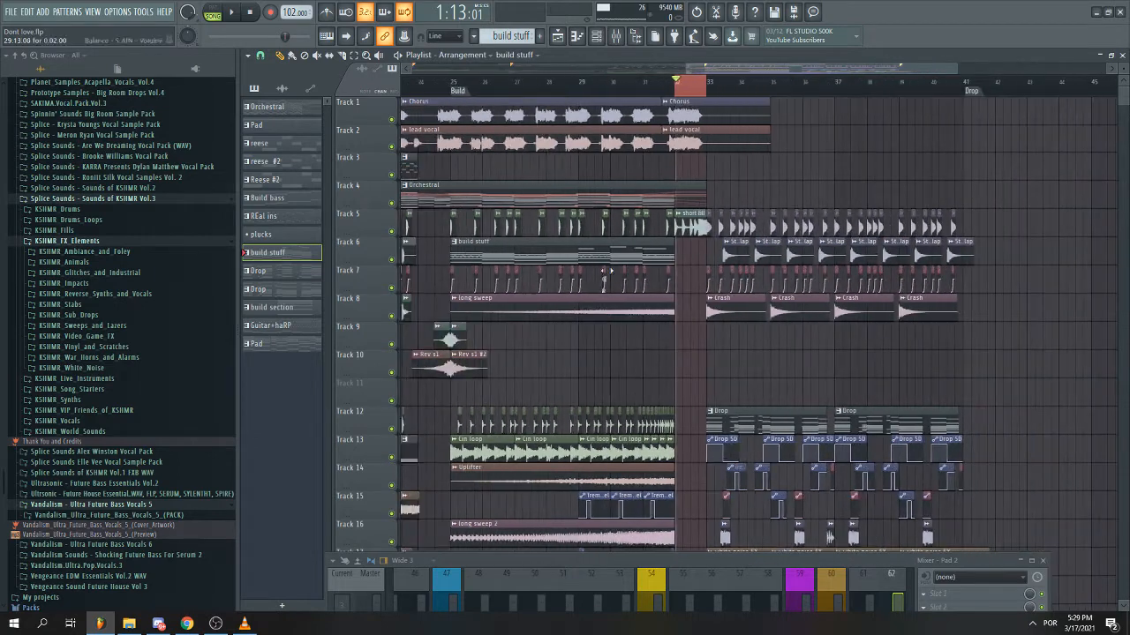
{"action": "scroll", "coordinate": [680, 336], "scroll_direction": "down", "scroll_amount": 4}
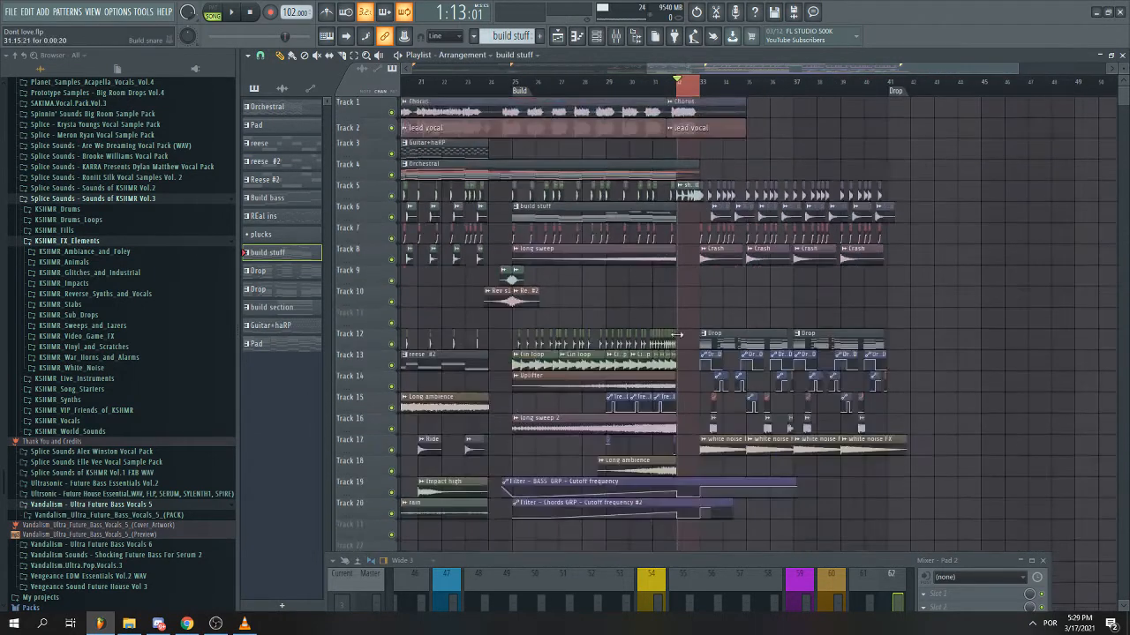
{"action": "scroll", "coordinate": [646, 342], "scroll_direction": "up", "scroll_amount": 5}
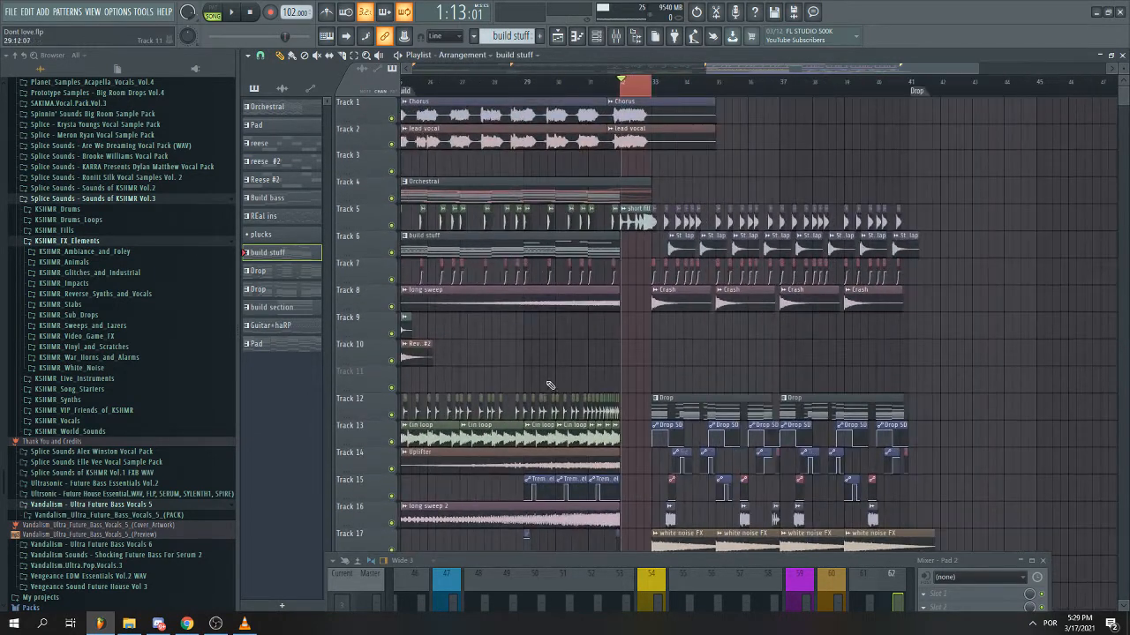
{"action": "scroll", "coordinate": [554, 391], "scroll_direction": "down", "scroll_amount": 3}
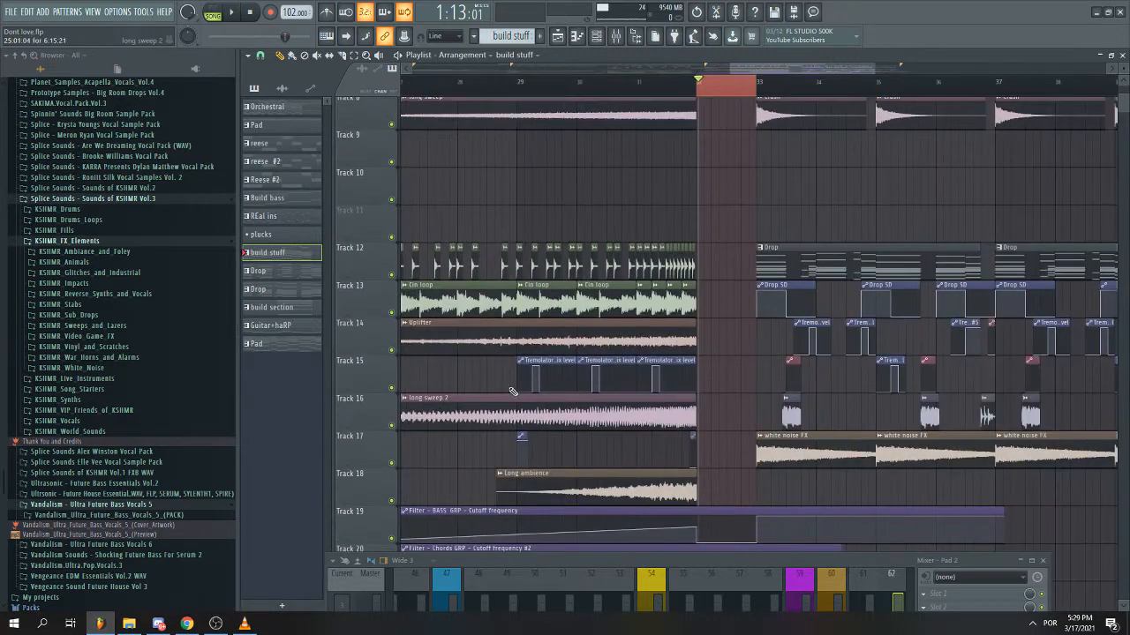
- Check the Uplifter clip's sample settings and inspect the Long ambience and Tremolator mix level clips in the build
{"action": "double_click", "coordinate": [502, 346]}
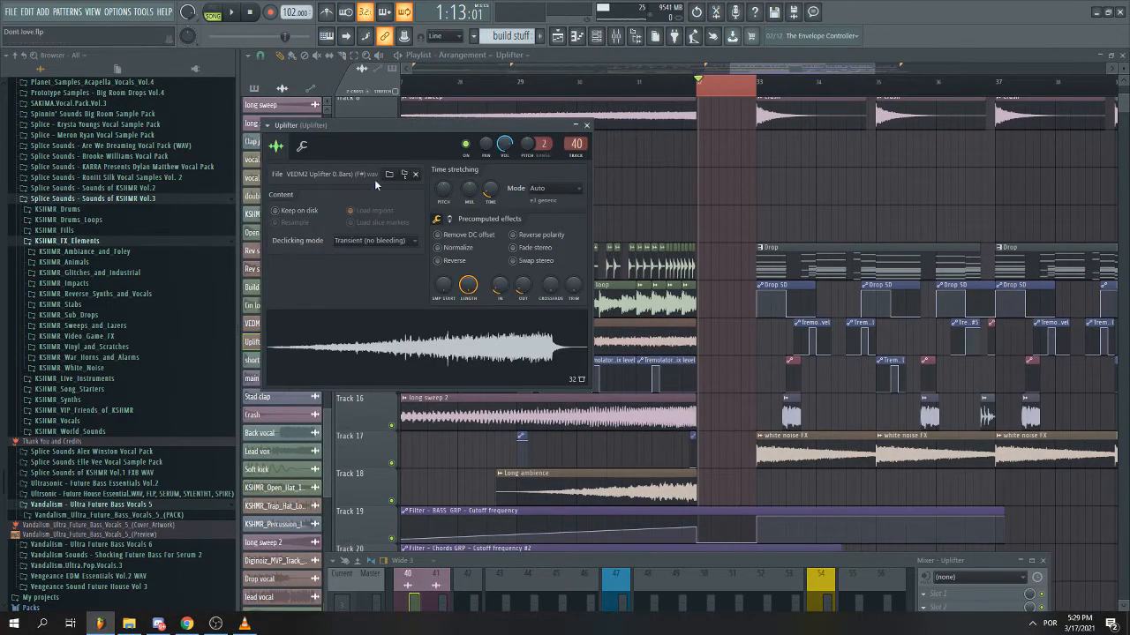
{"action": "left_click", "coordinate": [586, 125]}
{"action": "scroll", "coordinate": [675, 393], "scroll_direction": "down", "scroll_amount": 3}
{"action": "scroll", "coordinate": [645, 399], "scroll_direction": "up", "scroll_amount": 3}
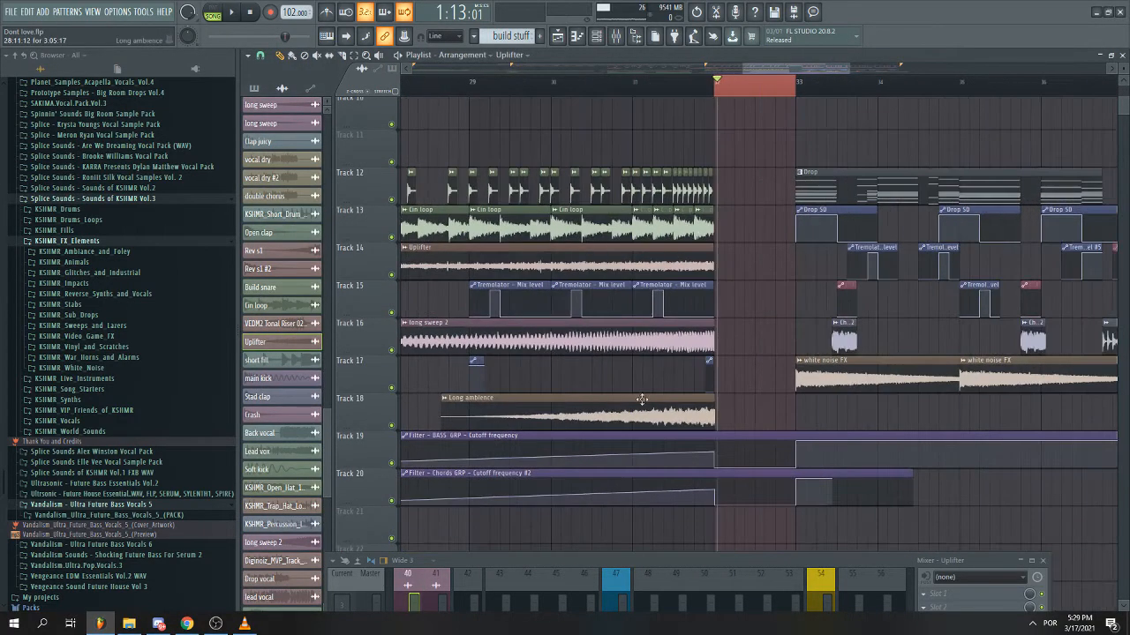
{"action": "scroll", "coordinate": [665, 383], "scroll_direction": "down", "scroll_amount": 4}
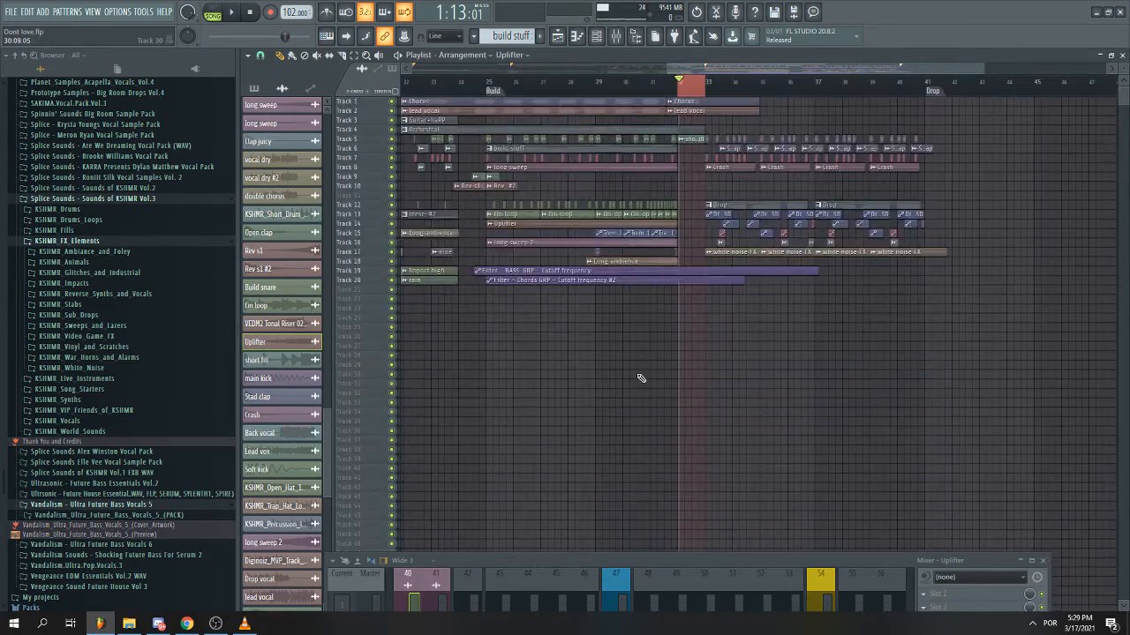
{"action": "scroll", "coordinate": [640, 371], "scroll_direction": "down", "scroll_amount": 2}
{"action": "scroll", "coordinate": [640, 371], "scroll_direction": "up", "scroll_amount": 4}
{"action": "scroll", "coordinate": [540, 293], "scroll_direction": "up", "scroll_amount": 3}
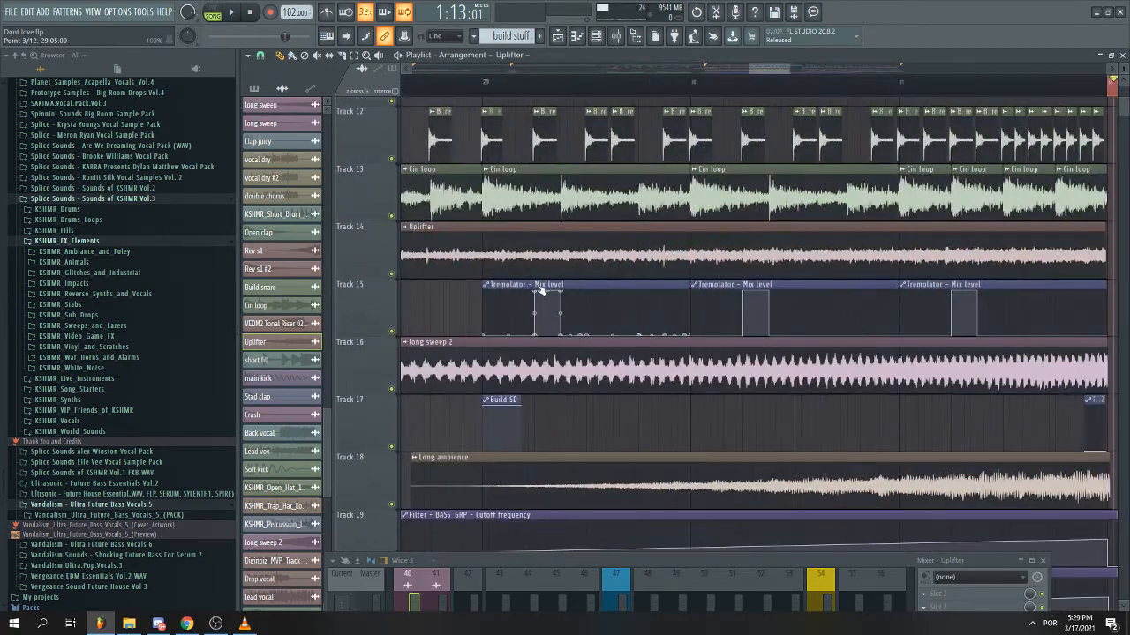
{"action": "scroll", "coordinate": [537, 280], "scroll_direction": "down", "scroll_amount": 2}
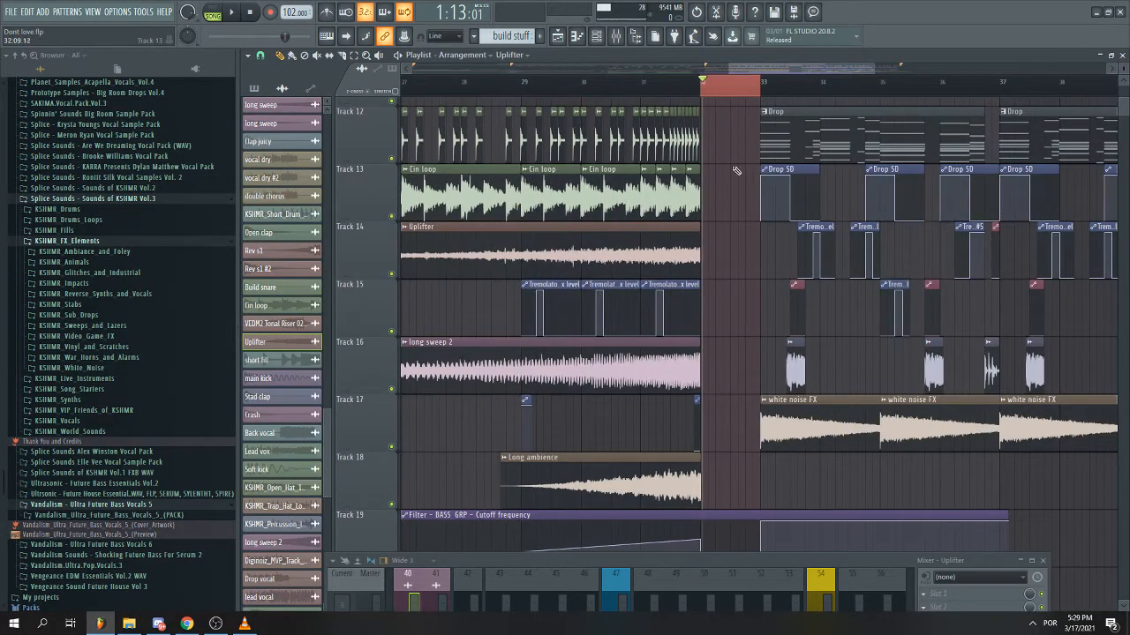
- Clear the bar 32 to 33 time selection and inspect the short fill clip on Track 5
{"action": "scroll", "coordinate": [830, 300], "scroll_direction": "down", "scroll_amount": 6}
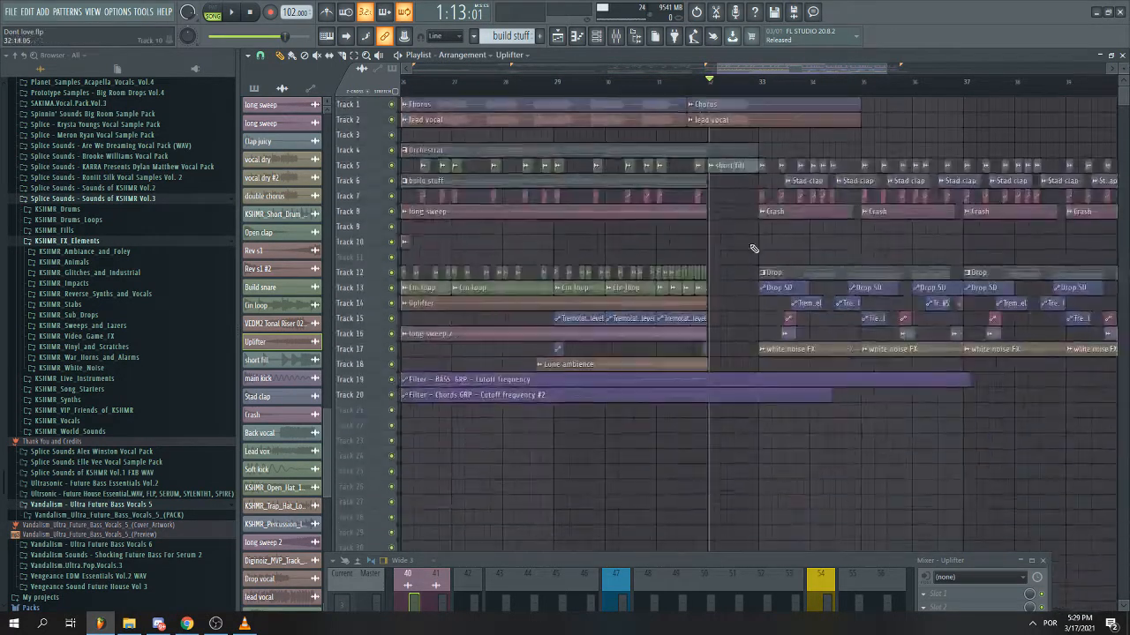
{"action": "scroll", "coordinate": [743, 252], "scroll_direction": "up", "scroll_amount": 5}
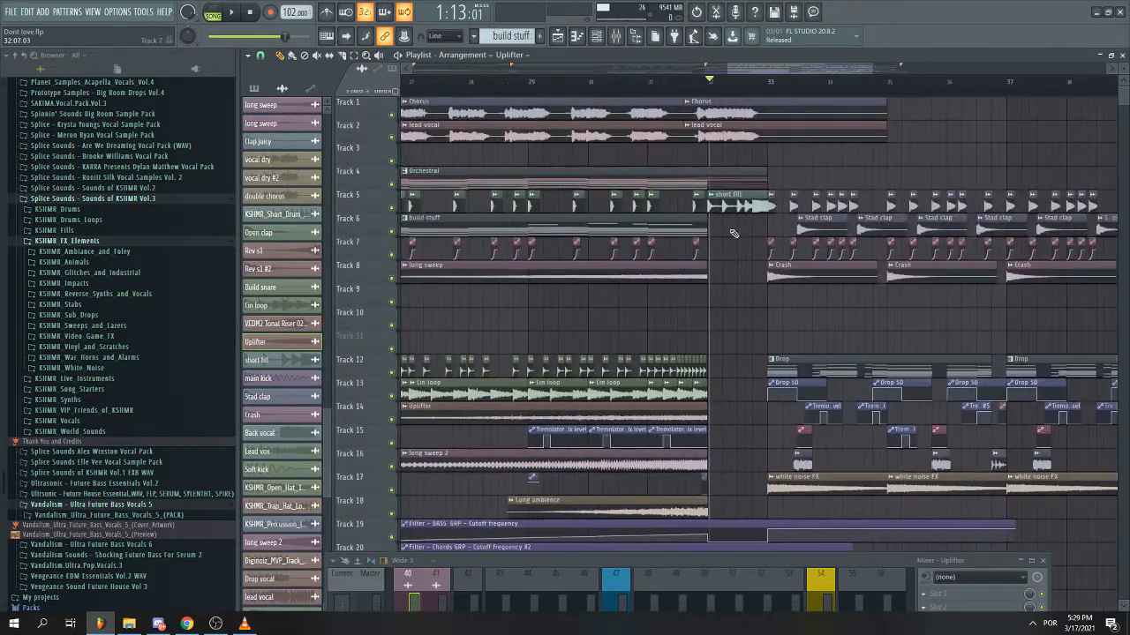
{"action": "scroll", "coordinate": [730, 191], "scroll_direction": "up", "scroll_amount": 2}
{"action": "scroll", "coordinate": [729, 192], "scroll_direction": "up", "scroll_amount": 4}
{"action": "scroll", "coordinate": [653, 159], "scroll_direction": "down", "scroll_amount": 6}
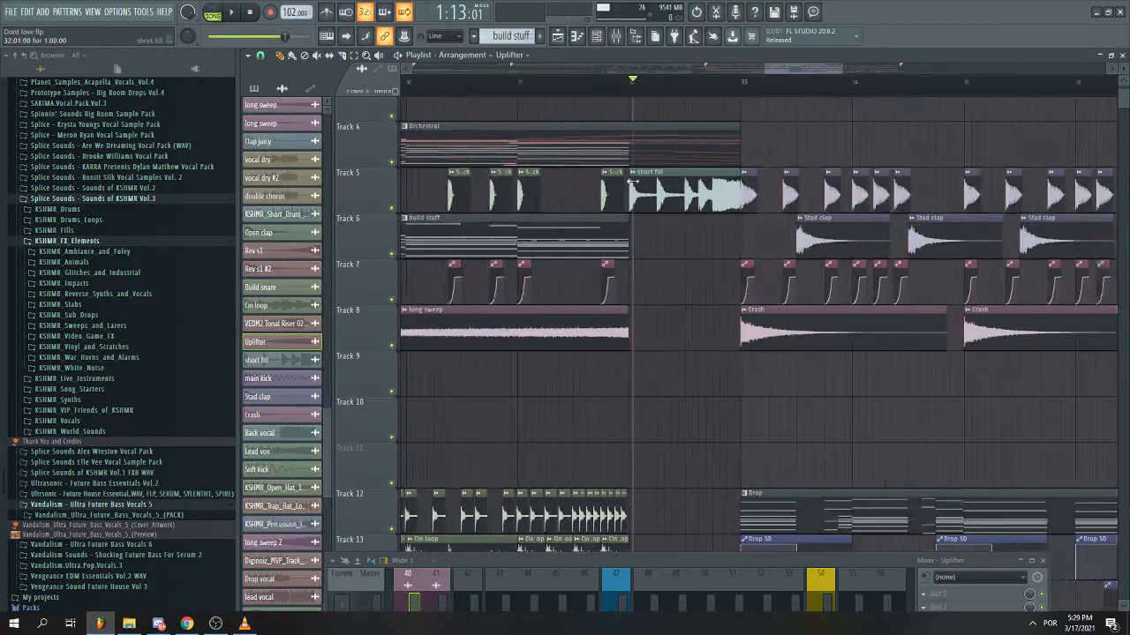
{"action": "scroll", "coordinate": [589, 120], "scroll_direction": "down", "scroll_amount": 3}
{"action": "scroll", "coordinate": [591, 120], "scroll_direction": "up", "scroll_amount": 2}
- Play the song from shortly before bar 32 and view the Chords GRP, LD Grp and pad channels in the mixer
{"action": "left_click_drag", "start_coordinate": [599, 82], "coordinate": [579, 83]}
{"action": "key", "text": "space"}
{"action": "left_click_drag", "start_coordinate": [742, 561], "coordinate": [706, 301]}
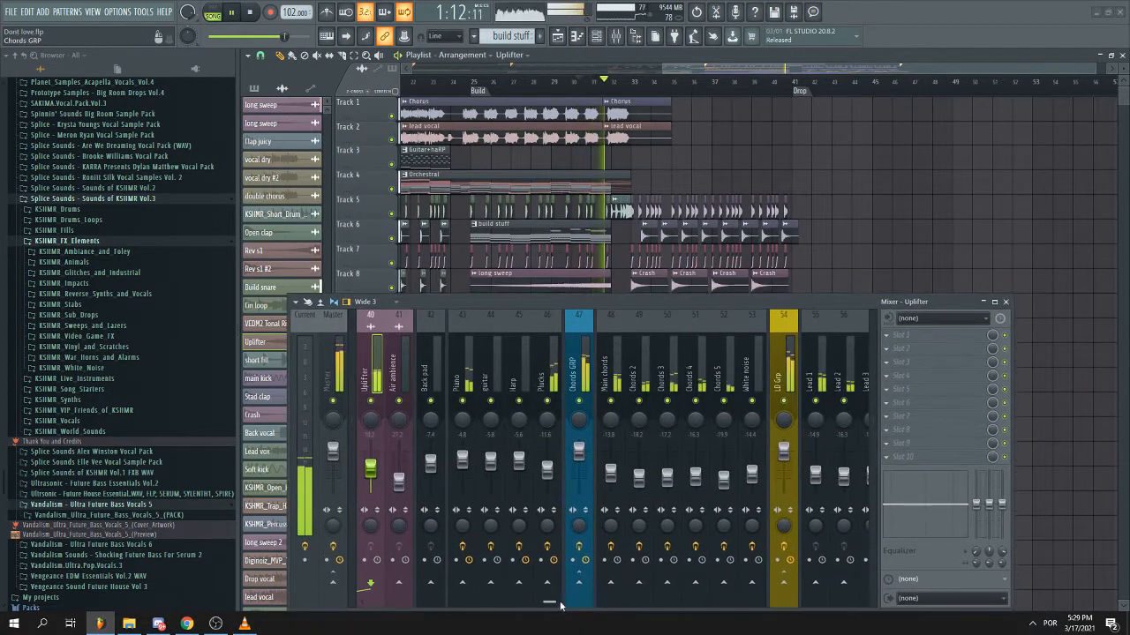
{"action": "mouse_move", "coordinate": [559, 605]}
{"action": "left_mouse_down"}
{"action": "mouse_move", "coordinate": [590, 609]}
{"action": "mouse_move", "coordinate": [571, 605]}
{"action": "left_mouse_up"}
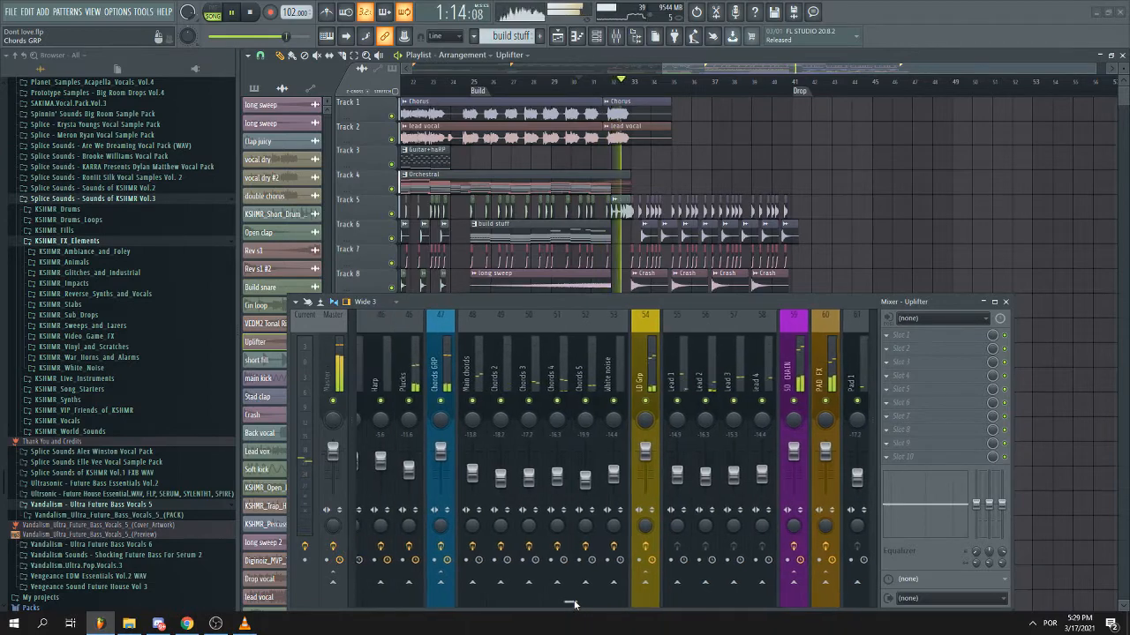
{"action": "left_click_drag", "start_coordinate": [671, 301], "coordinate": [683, 508]}
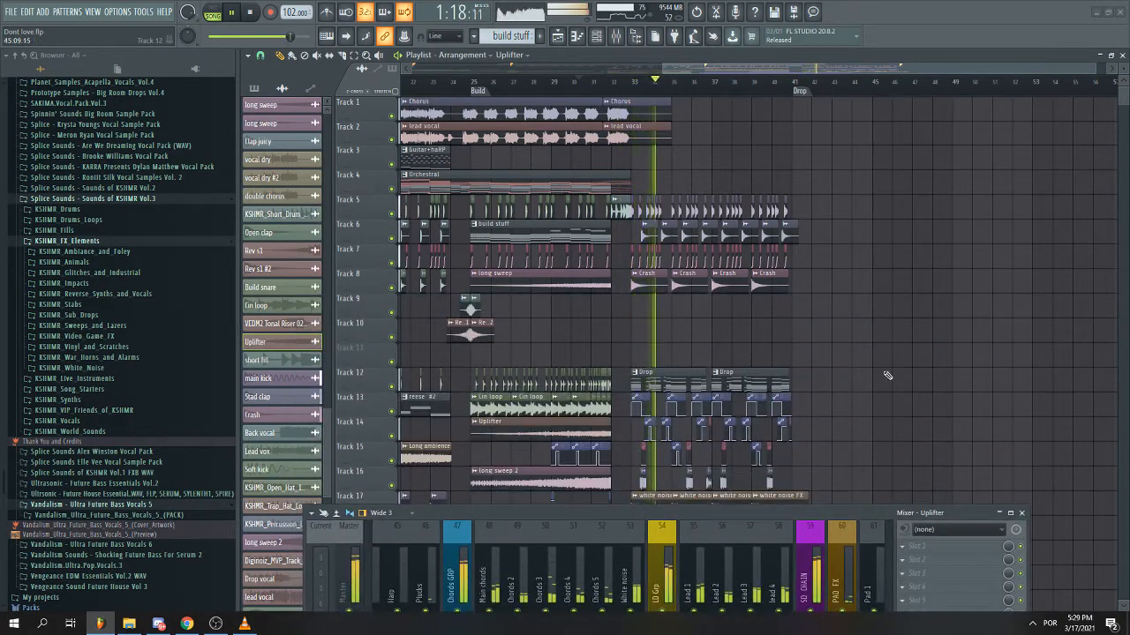
- Rename the KSHMR_Short_Drum_Fill_16_160 clip just before bar 37 on Track 16 as "short fill"
{"action": "scroll", "coordinate": [886, 375], "scroll_direction": "down", "scroll_amount": 4}
{"action": "scroll", "coordinate": [865, 394], "scroll_direction": "up", "scroll_amount": 3}
{"action": "scroll", "coordinate": [850, 391], "scroll_direction": "up", "scroll_amount": 3}
{"action": "scroll", "coordinate": [850, 391], "scroll_direction": "down", "scroll_amount": 1}
{"action": "scroll", "coordinate": [852, 391], "scroll_direction": "up", "scroll_amount": 3}
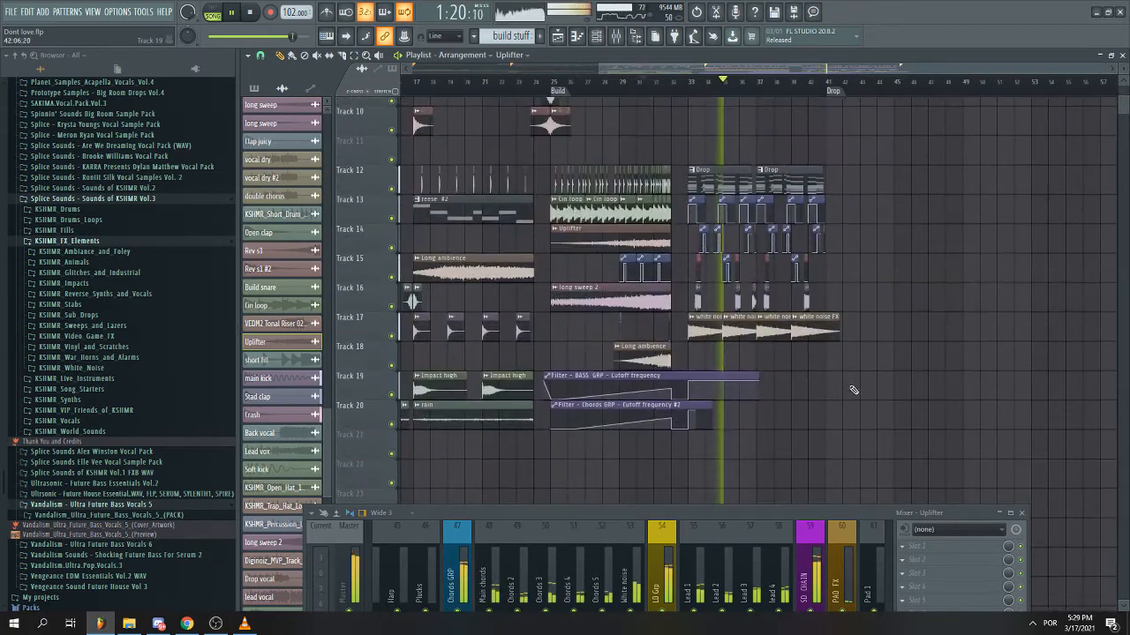
{"action": "scroll", "coordinate": [853, 391], "scroll_direction": "up", "scroll_amount": 5}
{"action": "scroll", "coordinate": [561, 407], "scroll_direction": "up", "scroll_amount": 4}
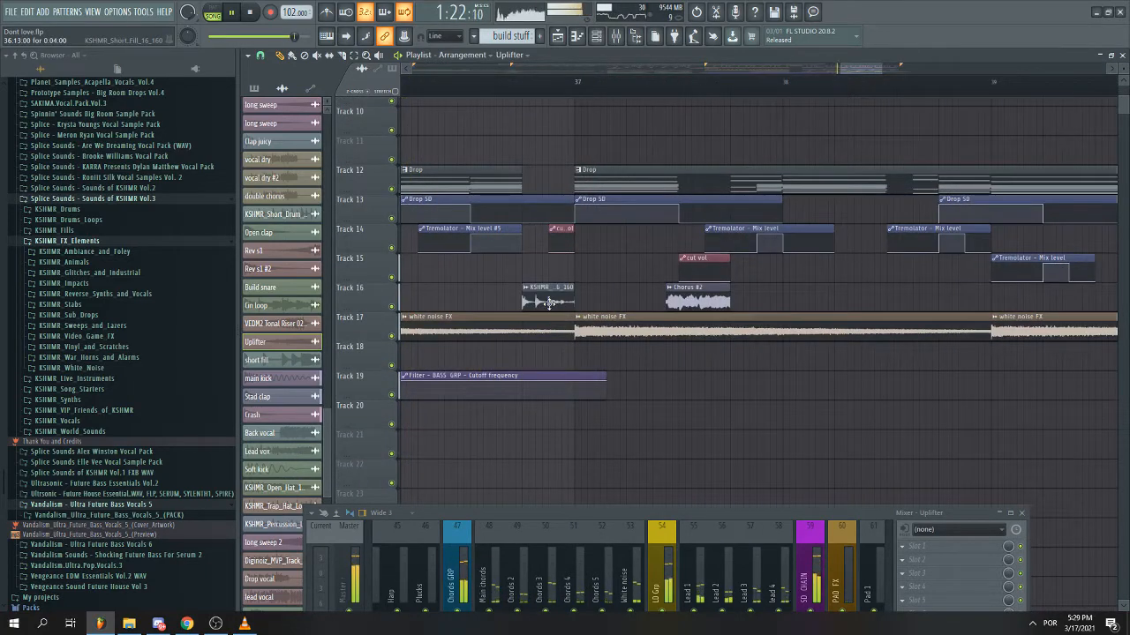
{"action": "left_click", "coordinate": [549, 303]}
{"action": "key", "text": "F2"}
{"action": "type", "text": "short fil"}
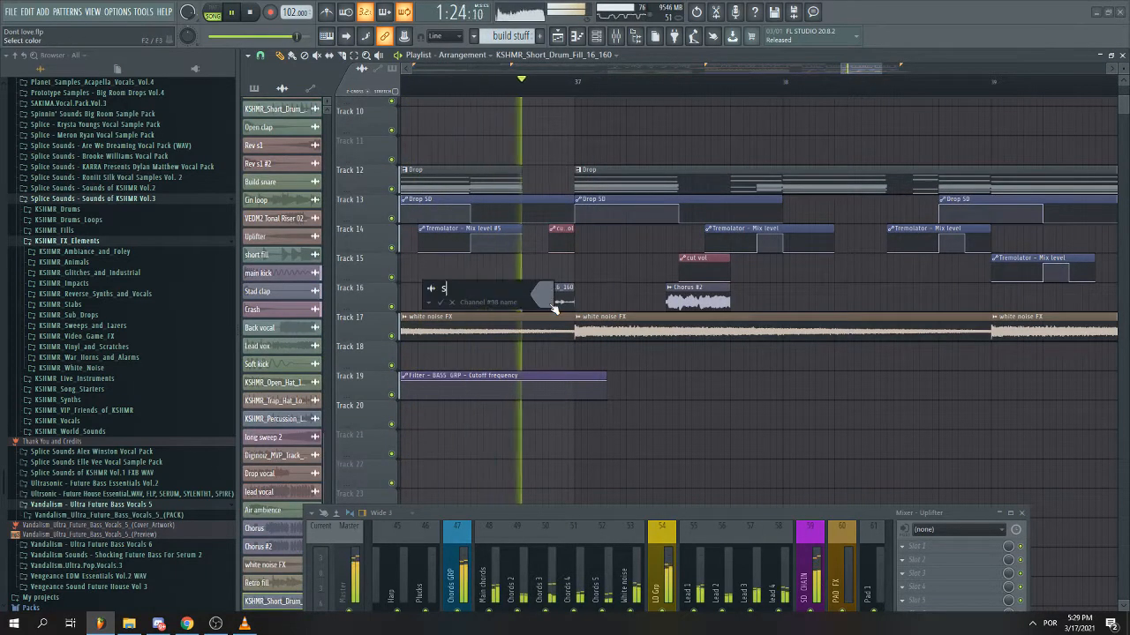
{"action": "type", "text": "l"}
{"action": "key", "text": "Return"}
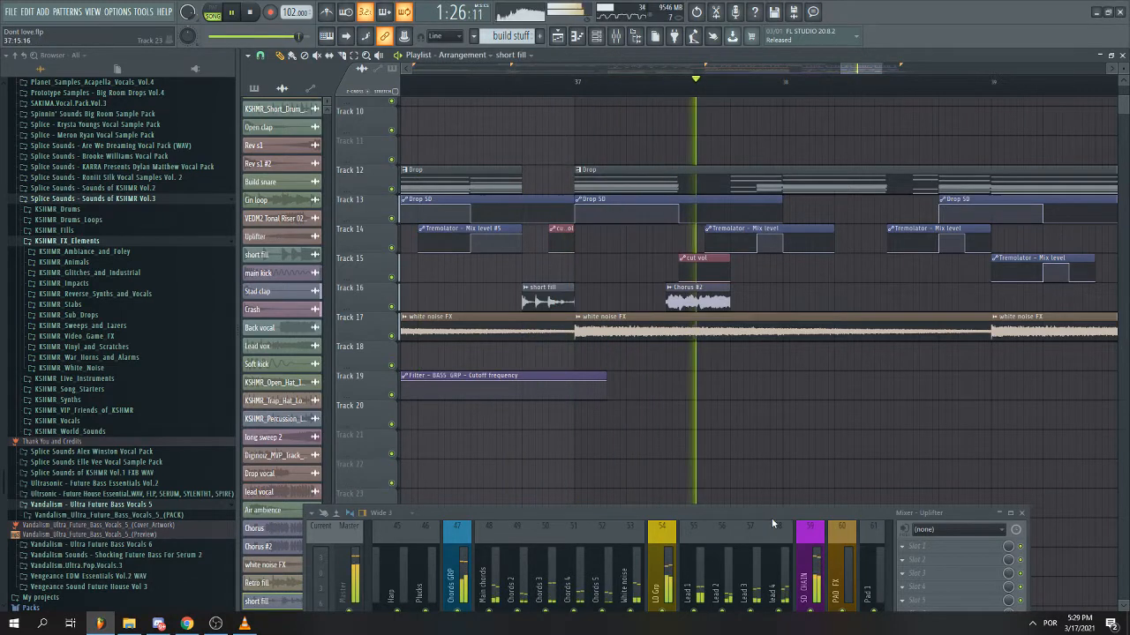
- Raise the mixer to follow the channel levels through the rest of the drop, and stop playback at the Drop marker
{"action": "left_click_drag", "start_coordinate": [775, 510], "coordinate": [786, 328]}
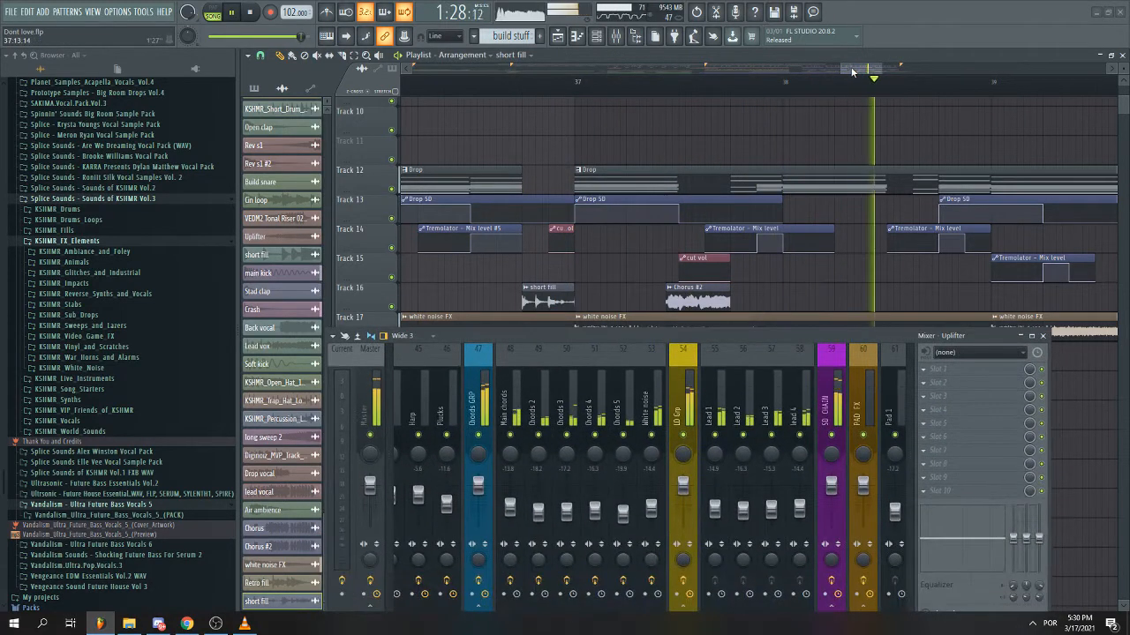
{"action": "scroll", "coordinate": [912, 132], "scroll_direction": "down", "scroll_amount": 4}
{"action": "scroll", "coordinate": [920, 167], "scroll_direction": "up", "scroll_amount": 1}
{"action": "scroll", "coordinate": [921, 178], "scroll_direction": "down", "scroll_amount": 3}
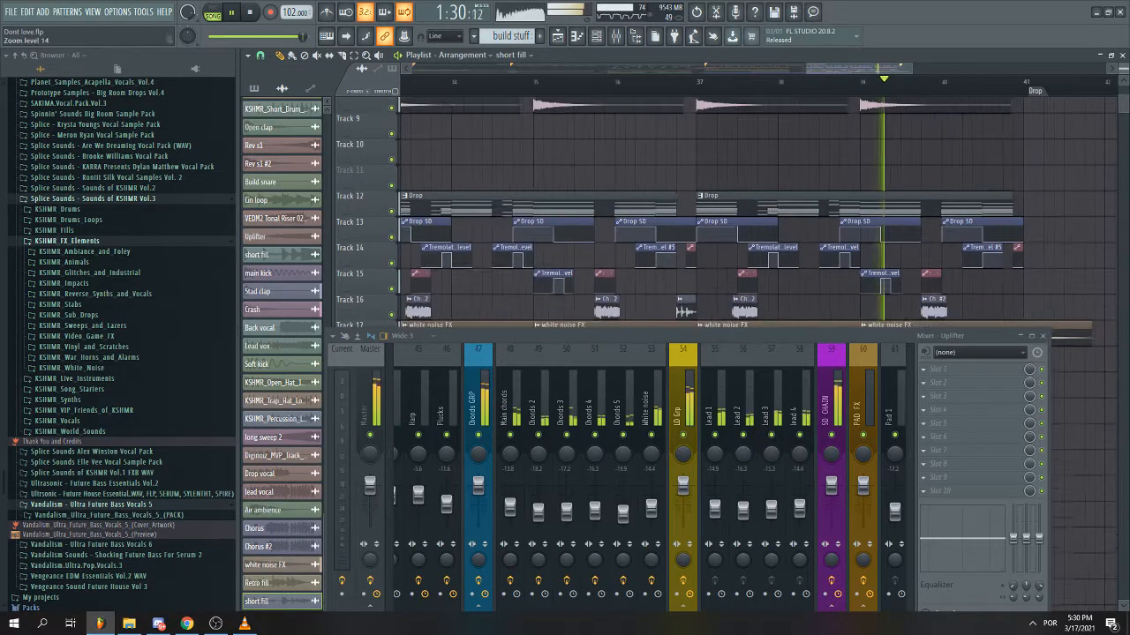
{"action": "scroll", "coordinate": [1041, 296], "scroll_direction": "down", "scroll_amount": 1}
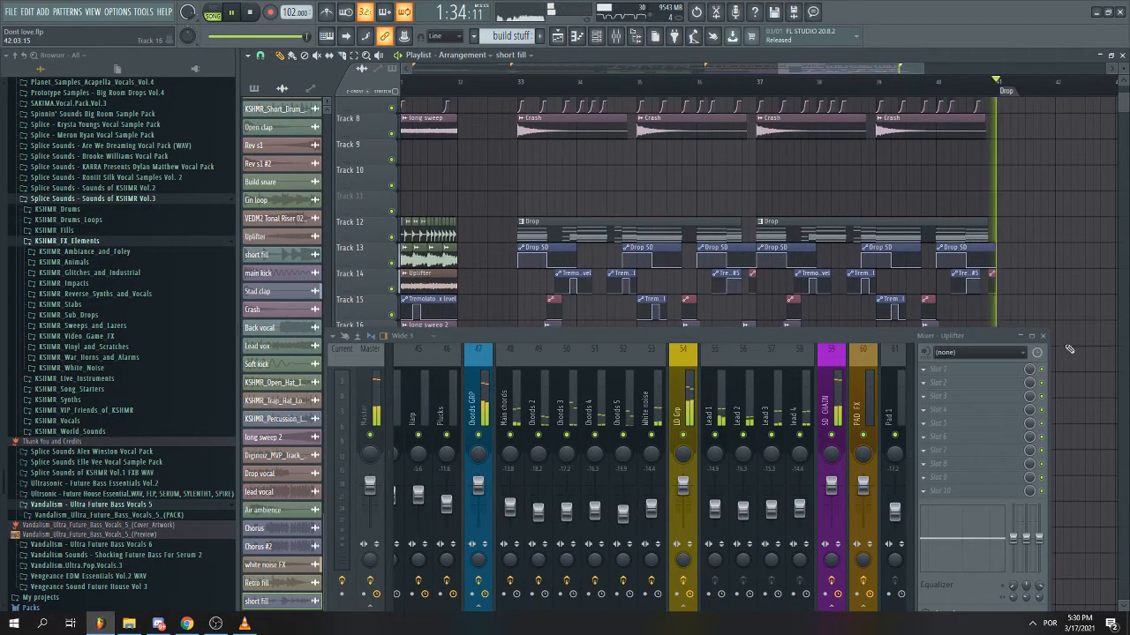
{"action": "key", "text": "space"}
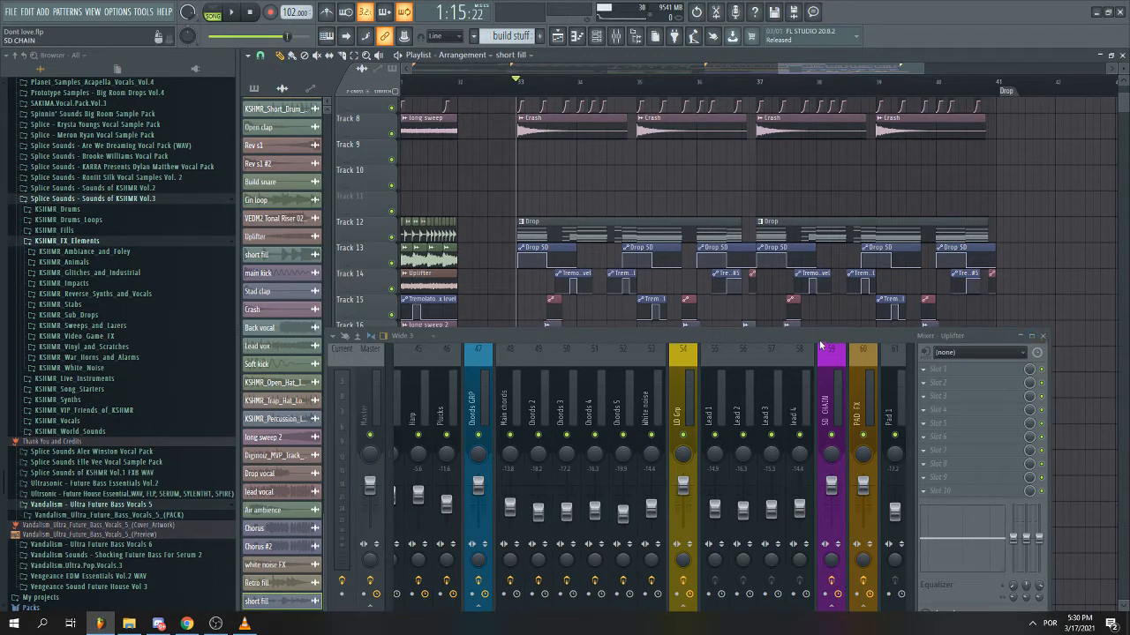
- Move the mixer off the playlist and examine the drop's Drop pattern, Drop SD, Tremolator, vocal and white noise clips from bar 33
{"action": "left_click_drag", "start_coordinate": [821, 337], "coordinate": [1129, 349]}
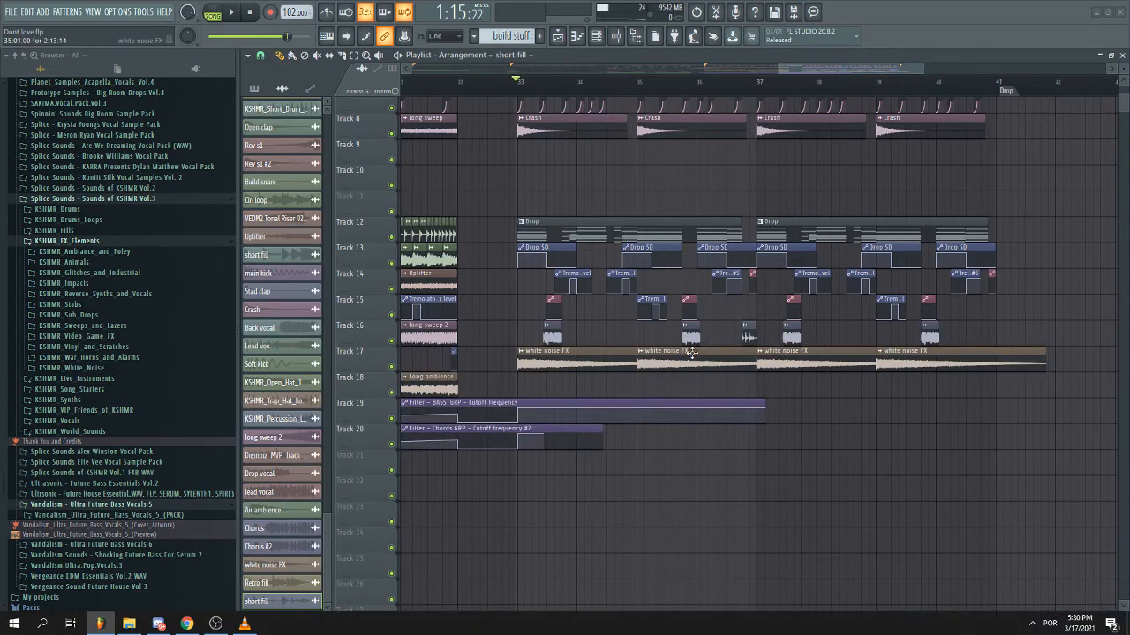
{"action": "scroll", "coordinate": [691, 353], "scroll_direction": "up", "scroll_amount": 2}
{"action": "scroll", "coordinate": [575, 362], "scroll_direction": "down", "scroll_amount": 3}
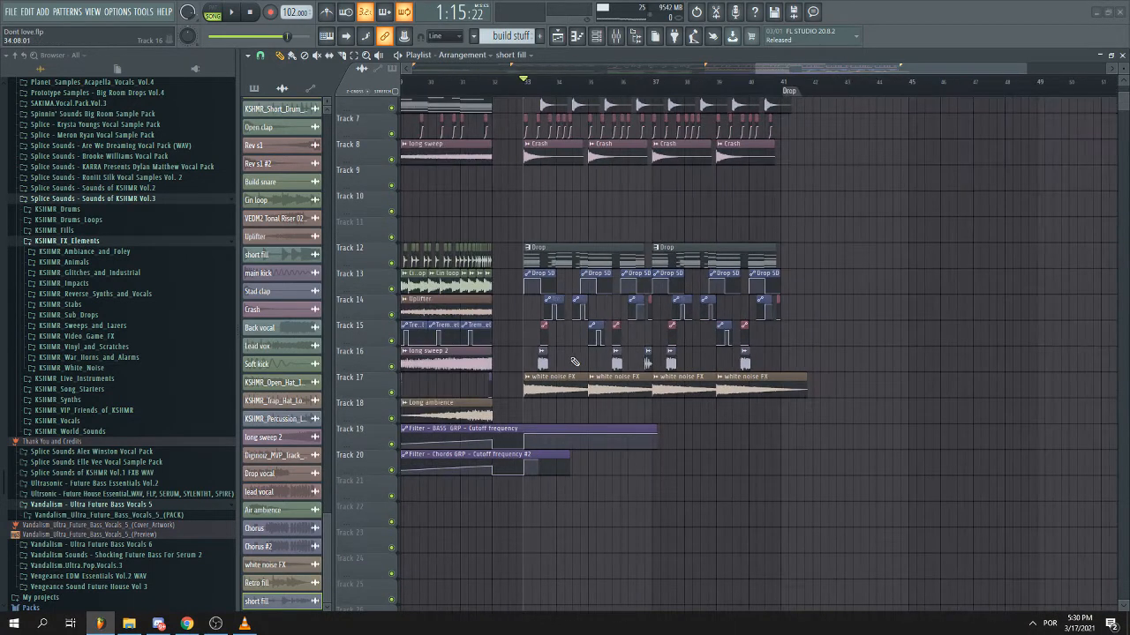
{"action": "scroll", "coordinate": [478, 143], "scroll_direction": "up", "scroll_amount": 4}
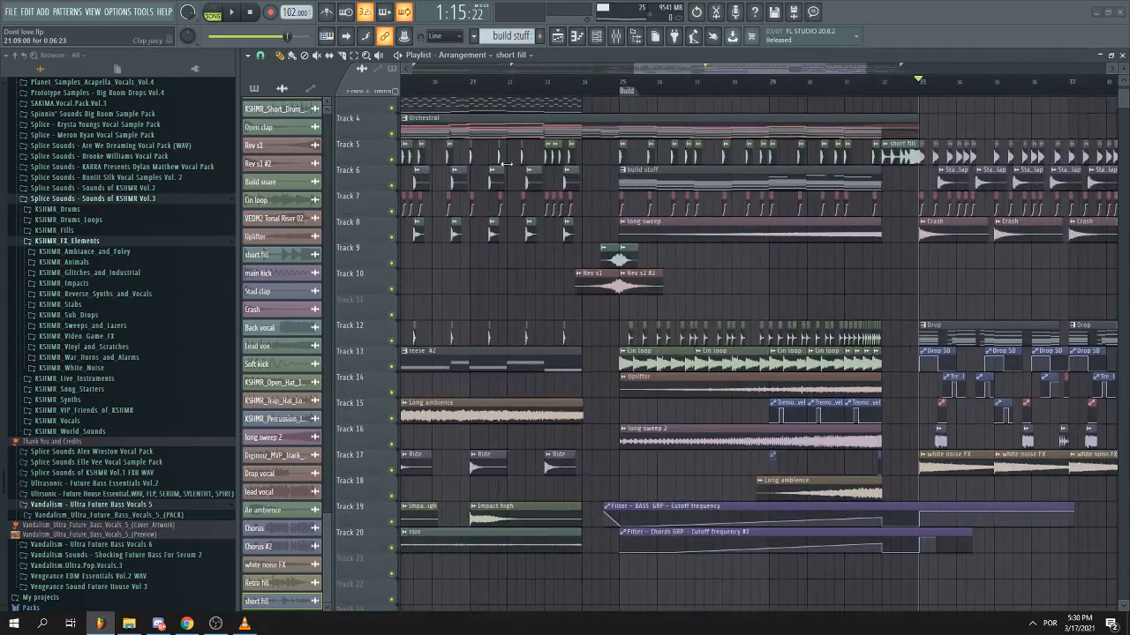
{"action": "scroll", "coordinate": [599, 195], "scroll_direction": "up", "scroll_amount": 3}
{"action": "scroll", "coordinate": [591, 268], "scroll_direction": "down", "scroll_amount": 1}
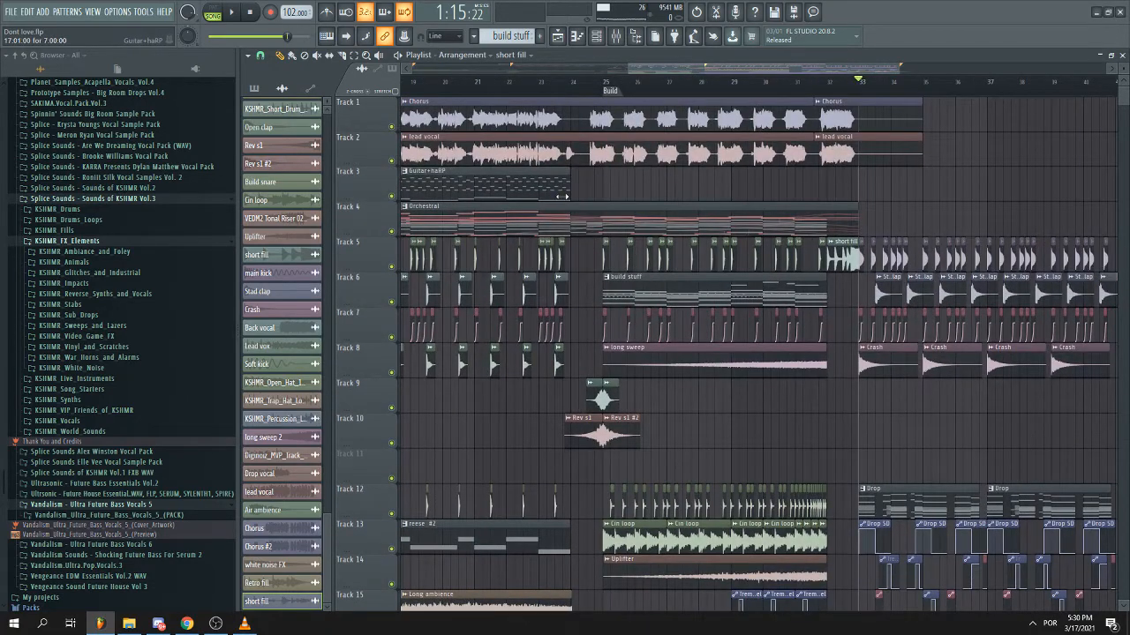
{"action": "scroll", "coordinate": [619, 372], "scroll_direction": "up", "scroll_amount": 5}
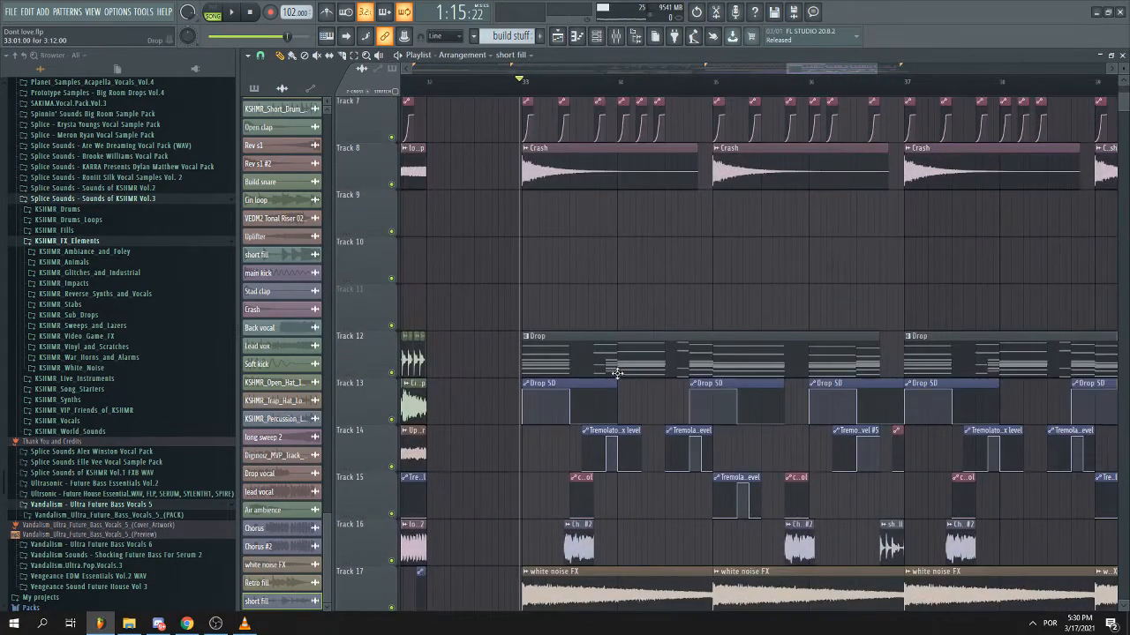
{"action": "scroll", "coordinate": [468, 270], "scroll_direction": "down", "scroll_amount": 3}
{"action": "scroll", "coordinate": [597, 305], "scroll_direction": "down", "scroll_amount": 5}
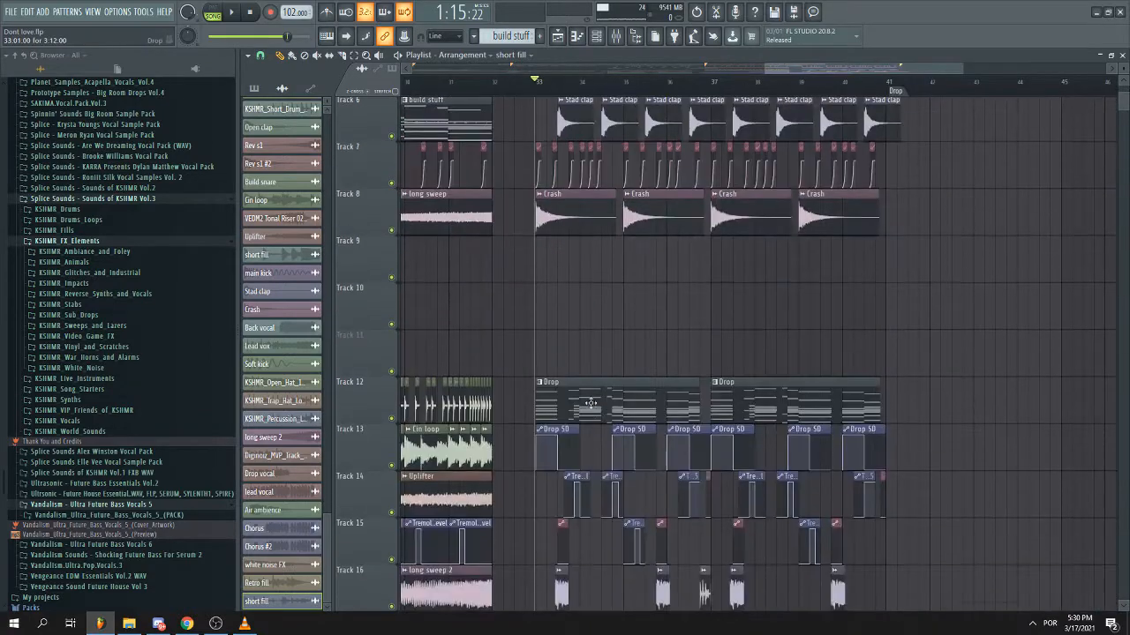
{"action": "scroll", "coordinate": [587, 406], "scroll_direction": "down", "scroll_amount": 3}
{"action": "scroll", "coordinate": [590, 423], "scroll_direction": "up", "scroll_amount": 3}
{"action": "scroll", "coordinate": [587, 429], "scroll_direction": "up", "scroll_amount": 2}
{"action": "scroll", "coordinate": [587, 429], "scroll_direction": "up", "scroll_amount": 2}
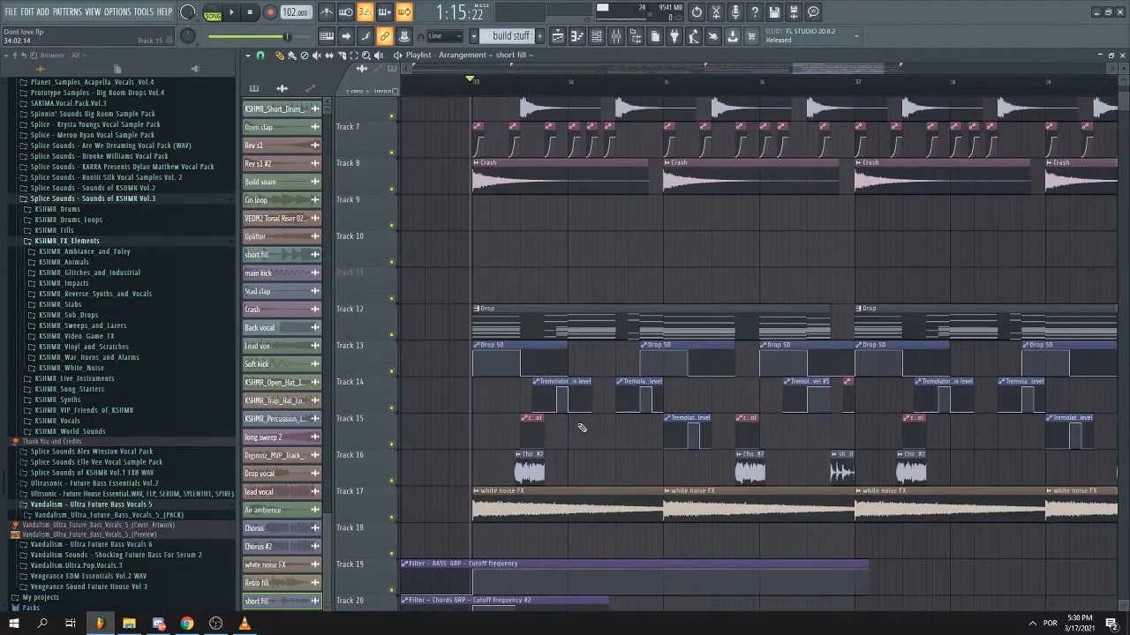
{"action": "scroll", "coordinate": [547, 411], "scroll_direction": "up", "scroll_amount": 3}
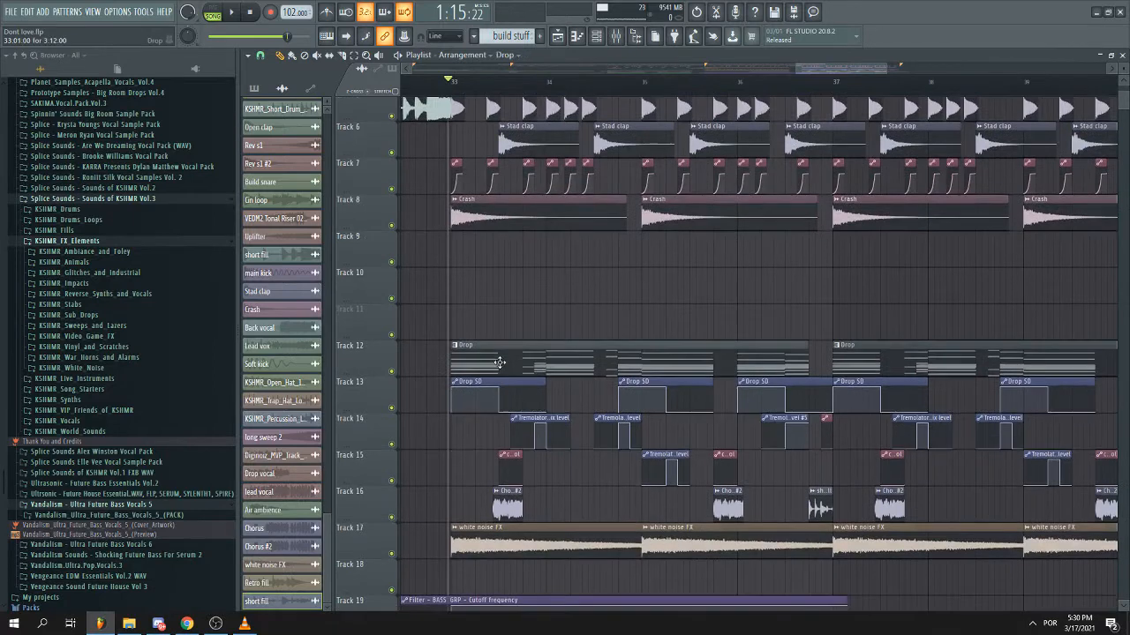
- Make Drop the active pattern, view the lead, SD CHAIN, PAD FX and pad channels in the mixer, and move the mixer clear of the playlist
{"action": "left_click", "coordinate": [498, 360]}
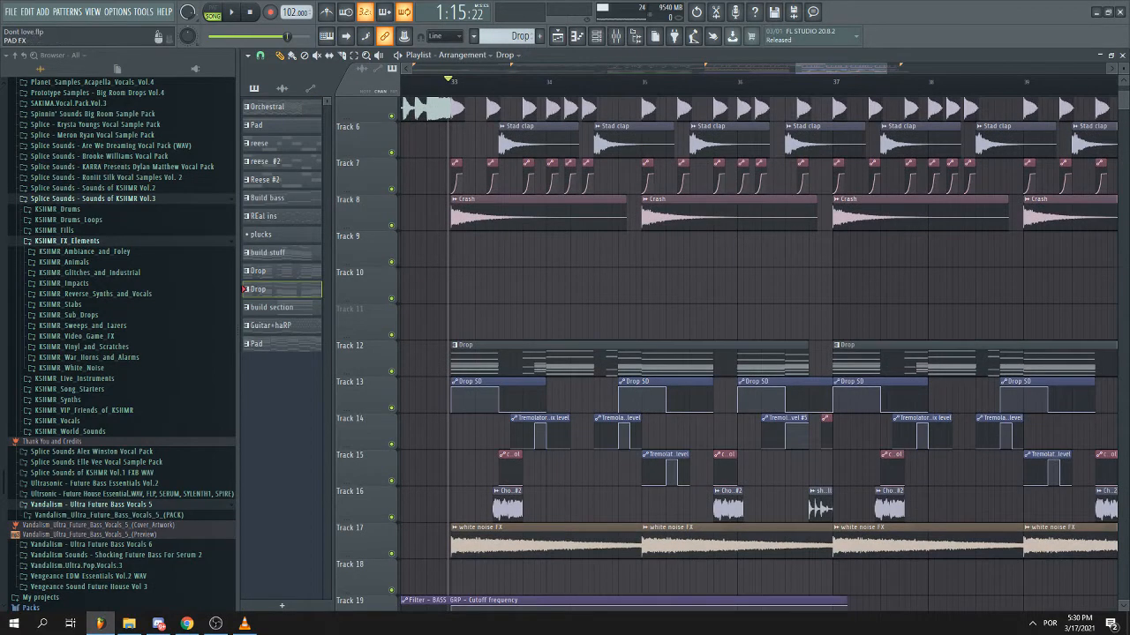
{"action": "key", "text": "F9"}
{"action": "left_click_drag", "start_coordinate": [882, 441], "coordinate": [841, 476]}
{"action": "left_click_drag", "start_coordinate": [406, 586], "coordinate": [470, 588]}
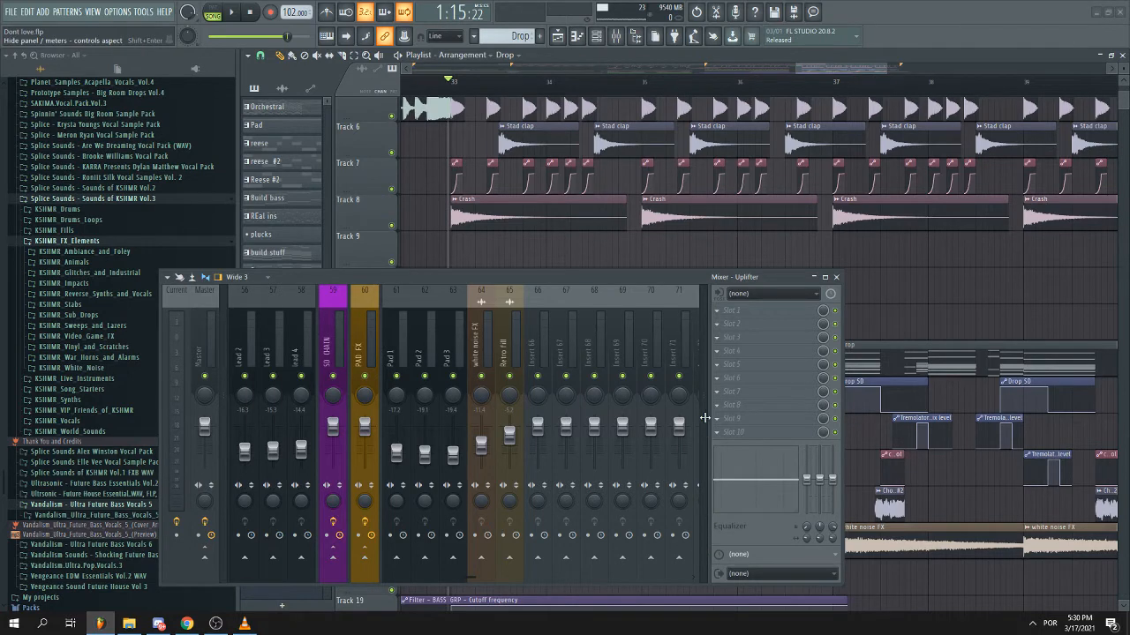
{"action": "left_click", "coordinate": [226, 453]}
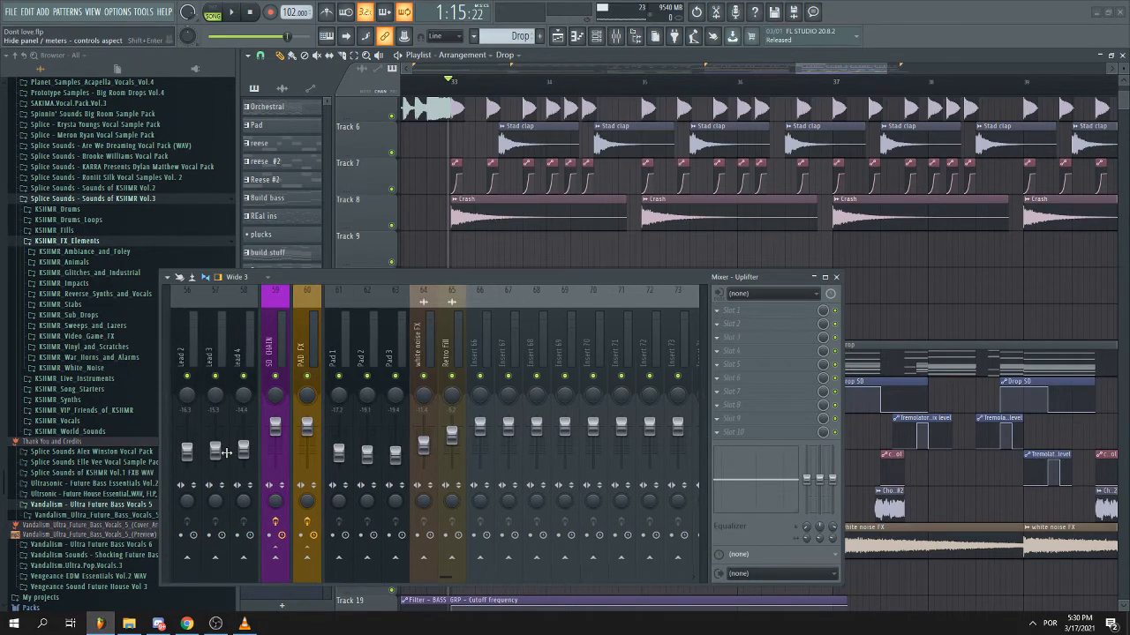
{"action": "left_click", "coordinate": [168, 460]}
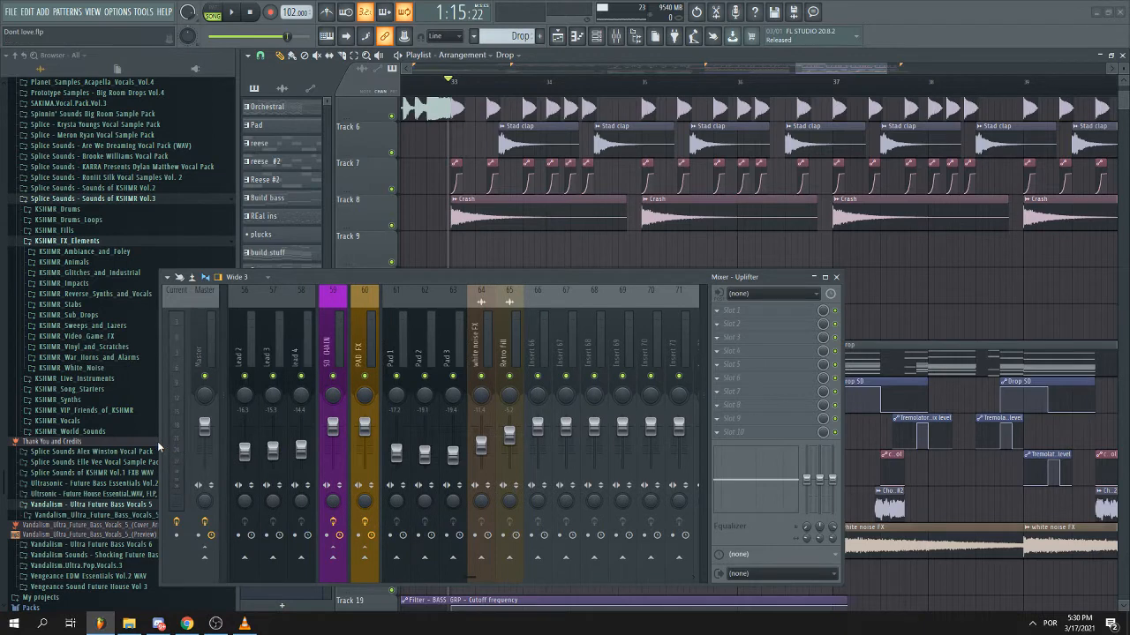
{"action": "left_click_drag", "start_coordinate": [160, 444], "coordinate": [210, 442]}
{"action": "left_click_drag", "start_coordinate": [500, 279], "coordinate": [292, 303]}
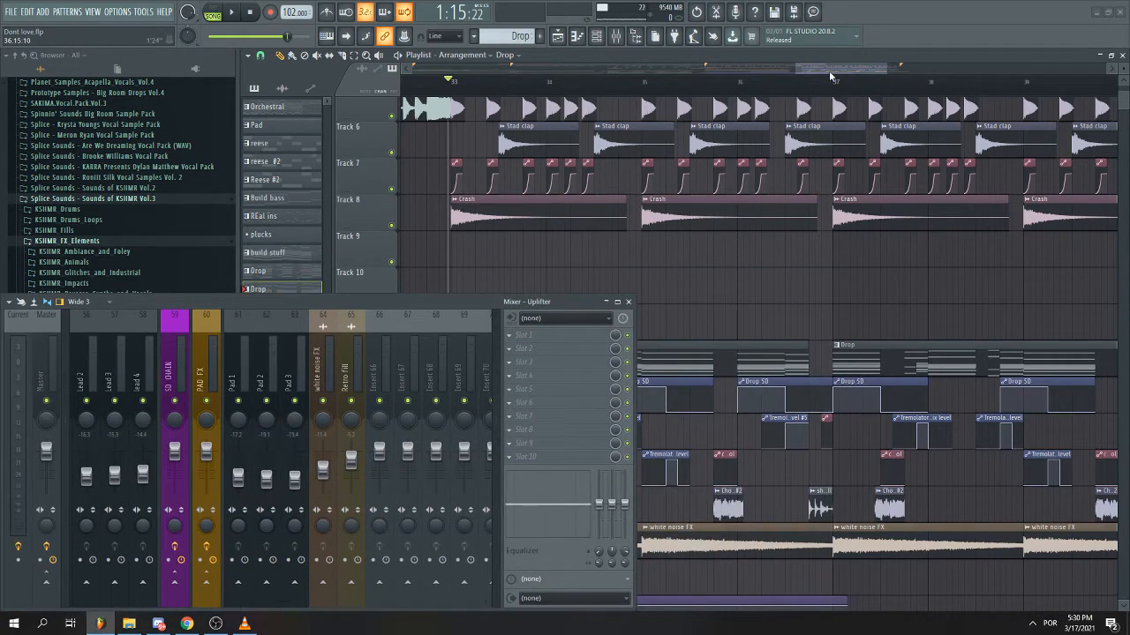
- Place the playhead at the Drop marker on bar 33 and examine the drop's Drop SD, Tremolator, cut vol and Chorus #2 clips
{"action": "left_click", "coordinate": [829, 71]}
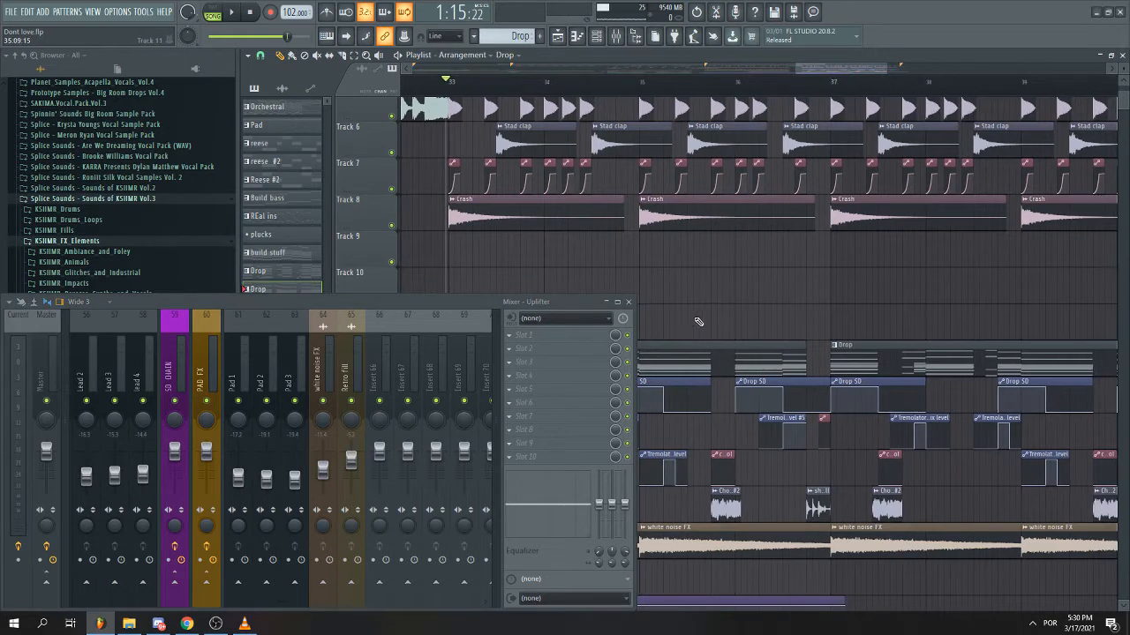
{"action": "scroll", "coordinate": [673, 409], "scroll_direction": "down", "scroll_amount": 5}
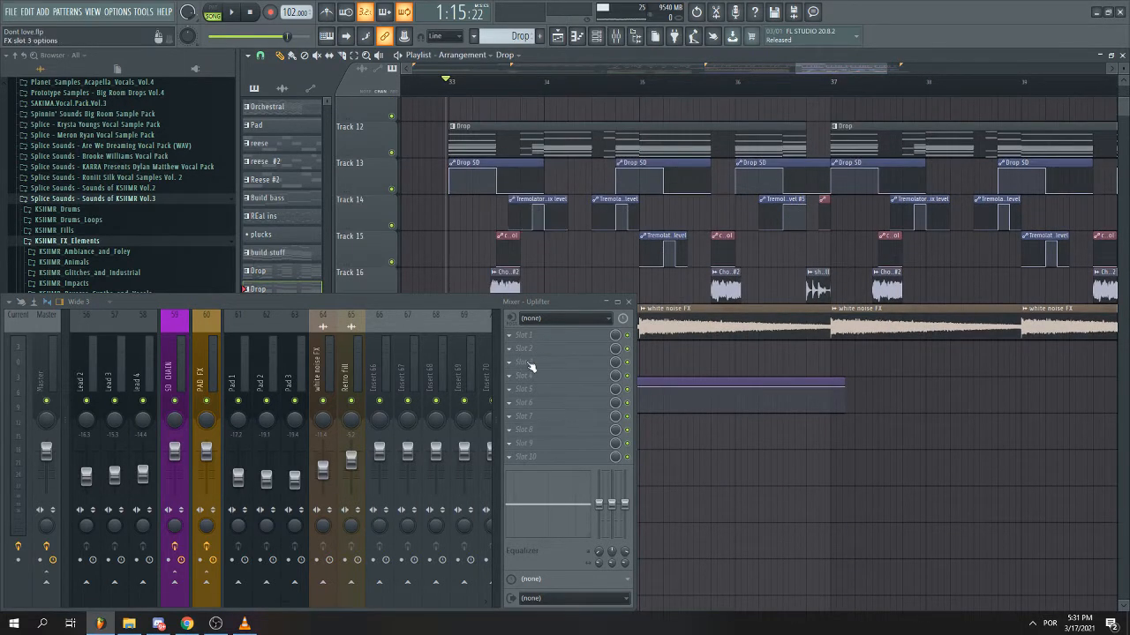
{"action": "scroll", "coordinate": [482, 272], "scroll_direction": "up", "scroll_amount": 4}
{"action": "scroll", "coordinate": [482, 272], "scroll_direction": "down", "scroll_amount": 4}
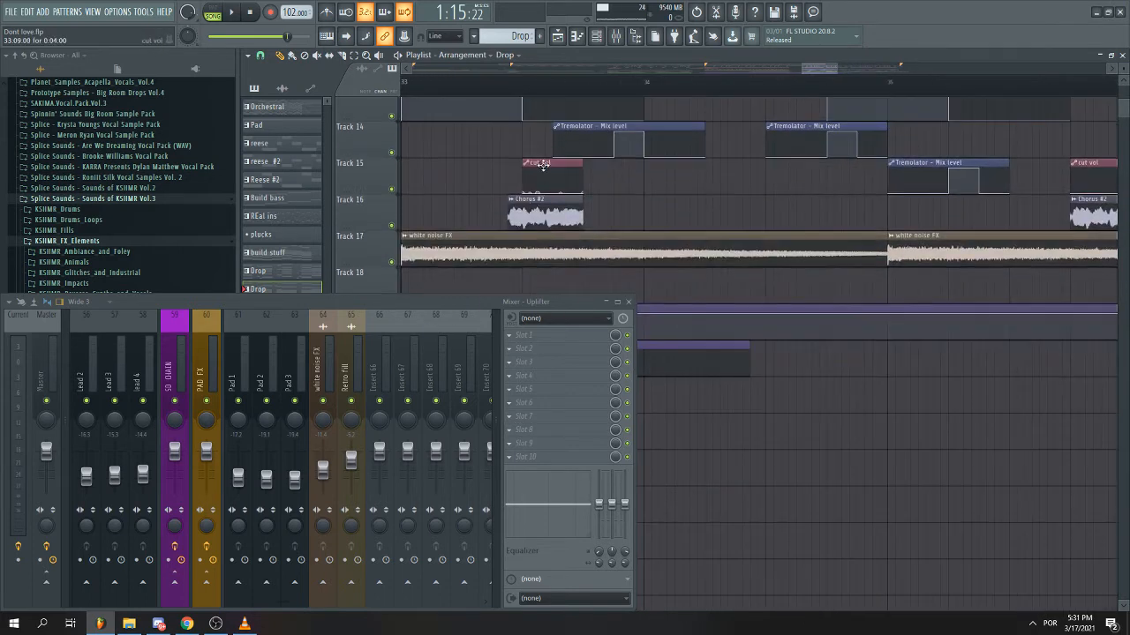
{"action": "scroll", "coordinate": [543, 169], "scroll_direction": "up", "scroll_amount": 3}
{"action": "scroll", "coordinate": [553, 202], "scroll_direction": "down", "scroll_amount": 2}
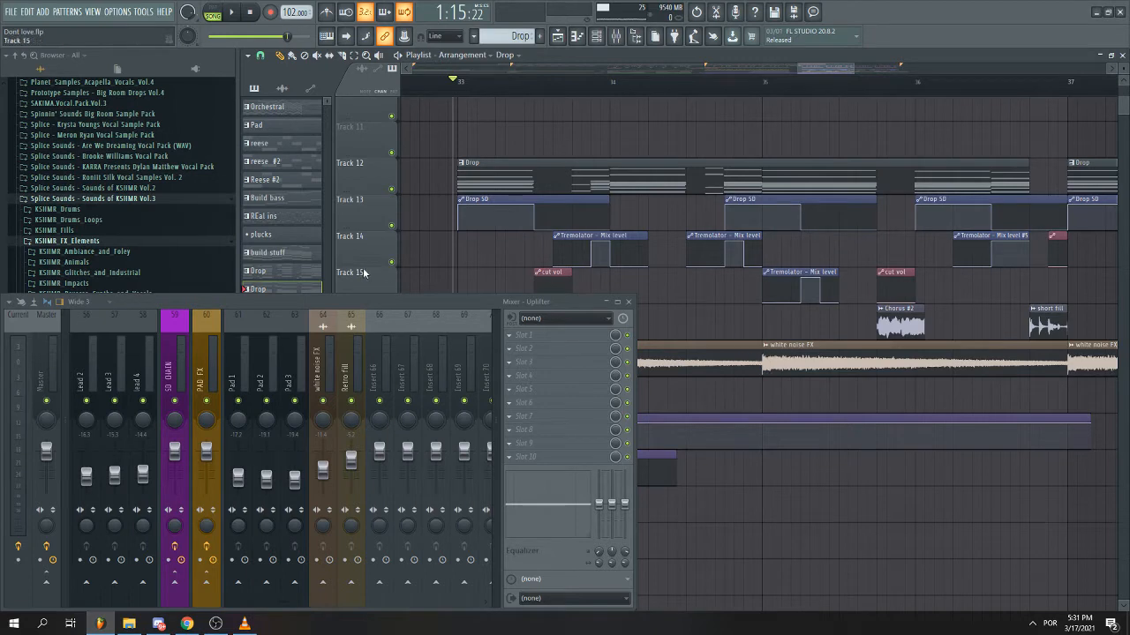
{"action": "left_click", "coordinate": [459, 86]}
{"action": "scroll", "coordinate": [541, 192], "scroll_direction": "up", "scroll_amount": 2}
{"action": "scroll", "coordinate": [540, 195], "scroll_direction": "down", "scroll_amount": 3}
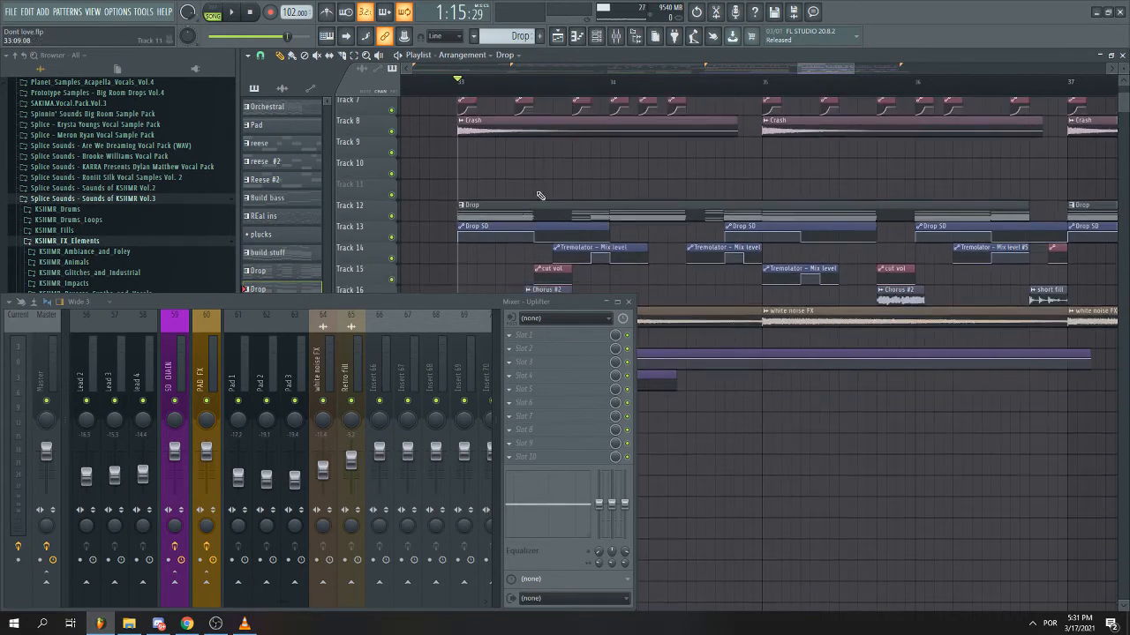
{"action": "scroll", "coordinate": [521, 211], "scroll_direction": "up", "scroll_amount": 3}
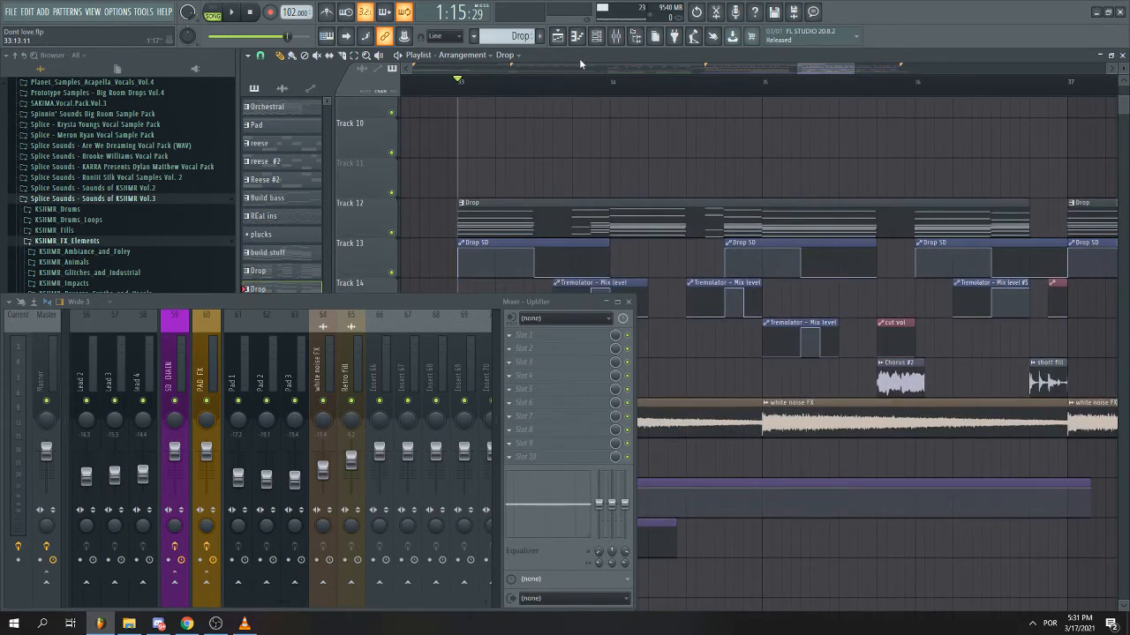
- Open the Drop pattern's Chords 1 part in the piano roll and move the mixer off its notes
{"action": "left_click", "coordinate": [597, 36]}
{"action": "right_click", "coordinate": [776, 203]}
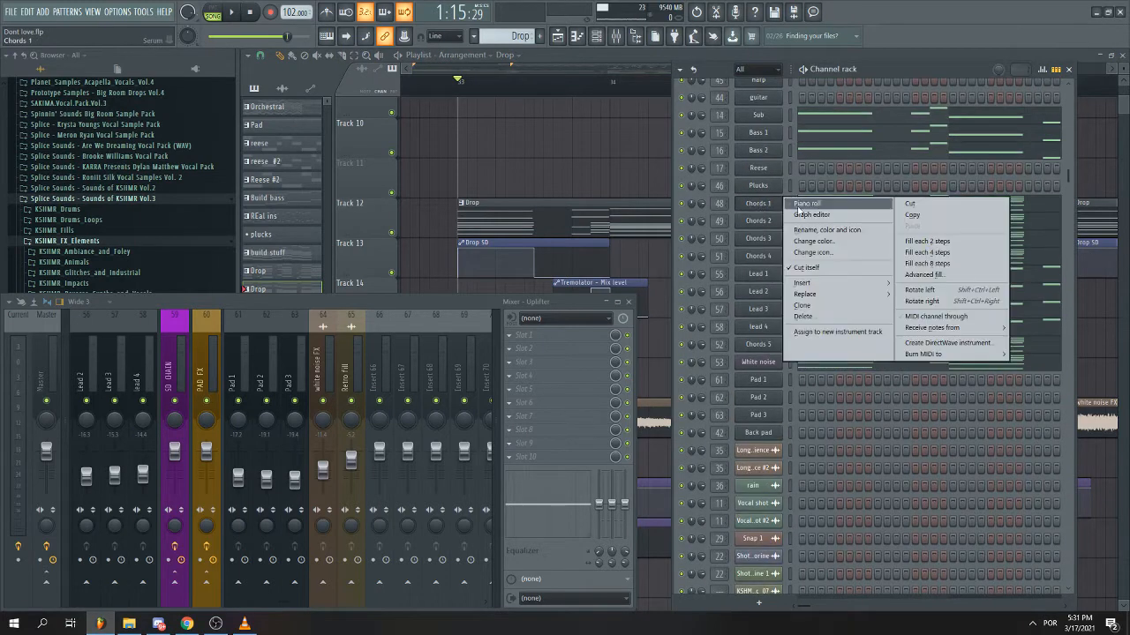
{"action": "left_click", "coordinate": [803, 204]}
{"action": "left_click_drag", "start_coordinate": [563, 304], "coordinate": [1129, 309]}
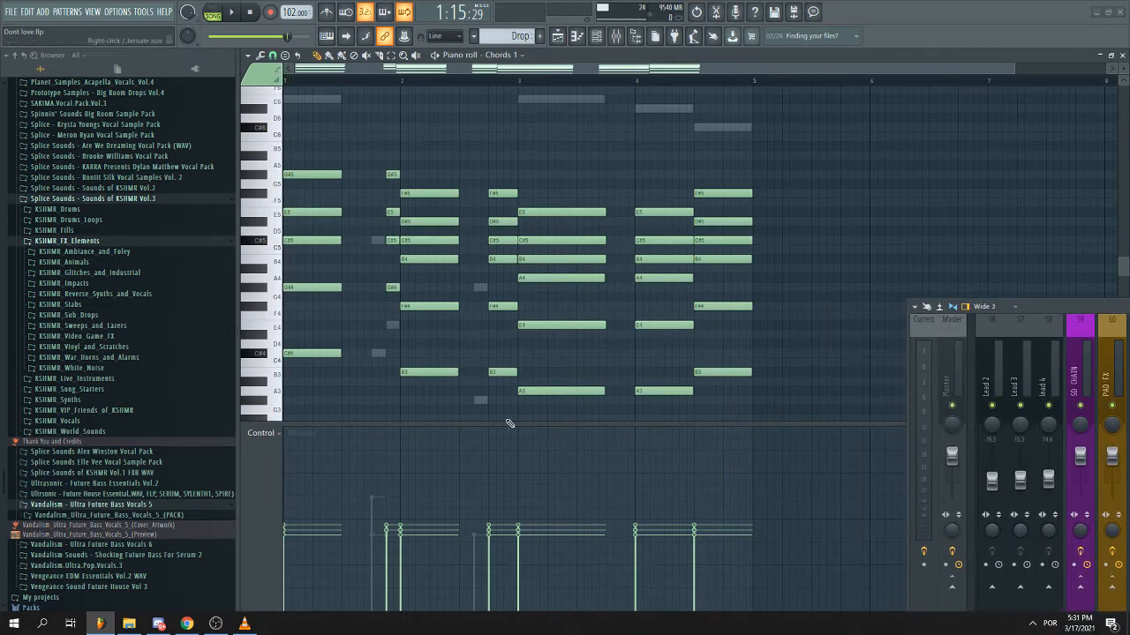
- Highlight the chords in bars 1 and 2 of the Chords 1 part one by one, and clear the selection
{"action": "scroll", "coordinate": [492, 285], "scroll_direction": "down", "scroll_amount": 1}
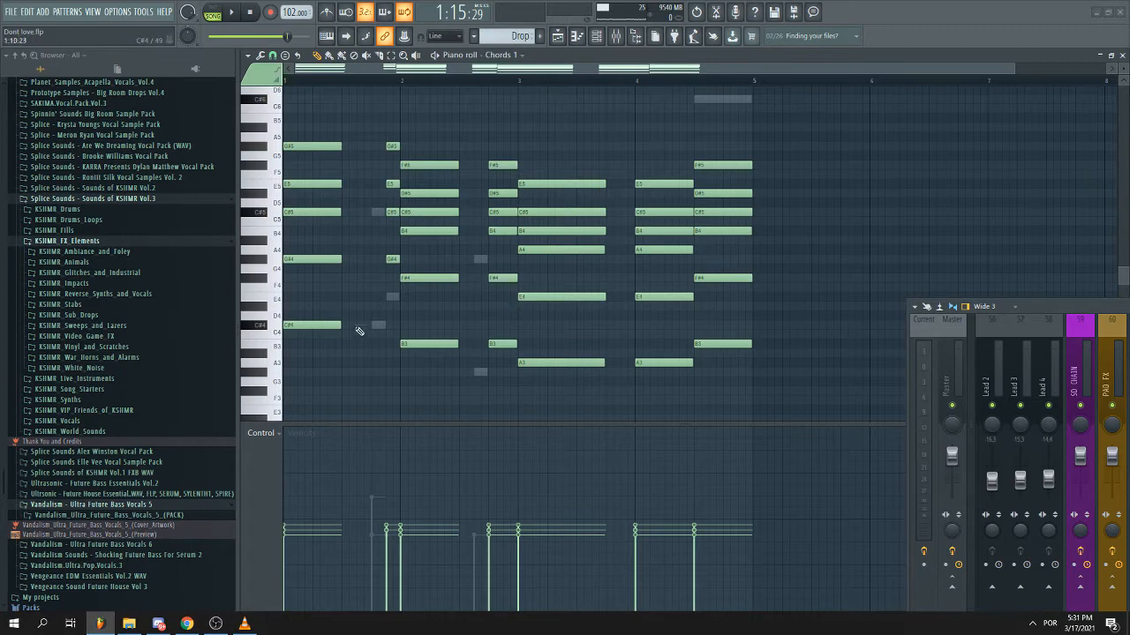
{"action": "left_click_drag", "start_coordinate": [344, 117], "coordinate": [335, 375]}
{"action": "left_click_drag", "start_coordinate": [426, 395], "coordinate": [413, 134]}
{"action": "left_click_drag", "start_coordinate": [318, 133], "coordinate": [513, 397]}
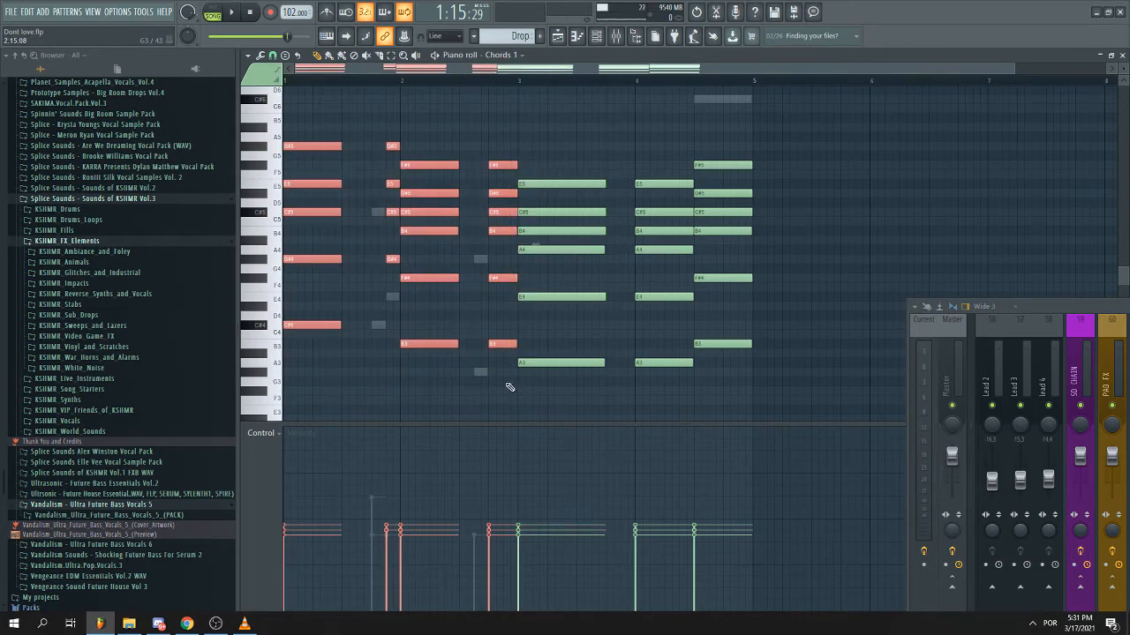
{"action": "left_click", "coordinate": [509, 386], "text": "ctrl"}
- Highlight the inner notes of the Chords 1 progression, and highlight the matching full chords at the starts of bars 3 and 4
{"action": "scroll", "coordinate": [506, 385], "scroll_direction": "down", "scroll_amount": 1}
{"action": "left_click_drag", "start_coordinate": [370, 171], "coordinate": [757, 340]}
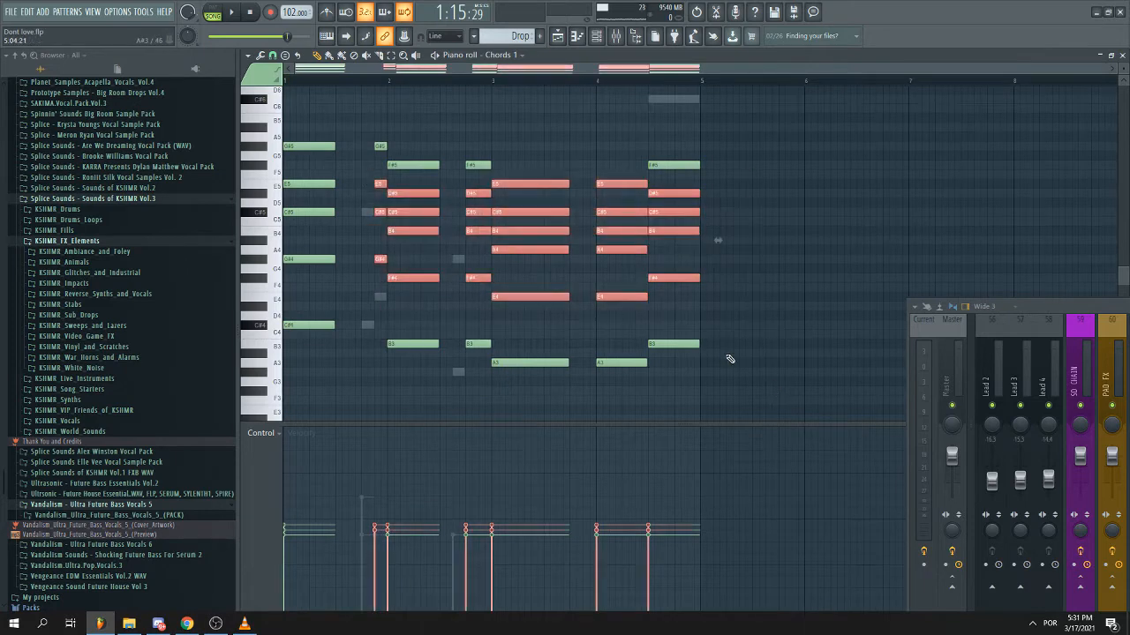
{"action": "left_click", "coordinate": [705, 389], "text": "ctrl"}
{"action": "scroll", "coordinate": [677, 371], "scroll_direction": "up", "scroll_amount": 2}
{"action": "left_click_drag", "start_coordinate": [511, 190], "coordinate": [636, 419]}
{"action": "scroll", "coordinate": [722, 360], "scroll_direction": "down", "scroll_amount": 3}
{"action": "scroll", "coordinate": [722, 360], "scroll_direction": "up", "scroll_amount": 2}
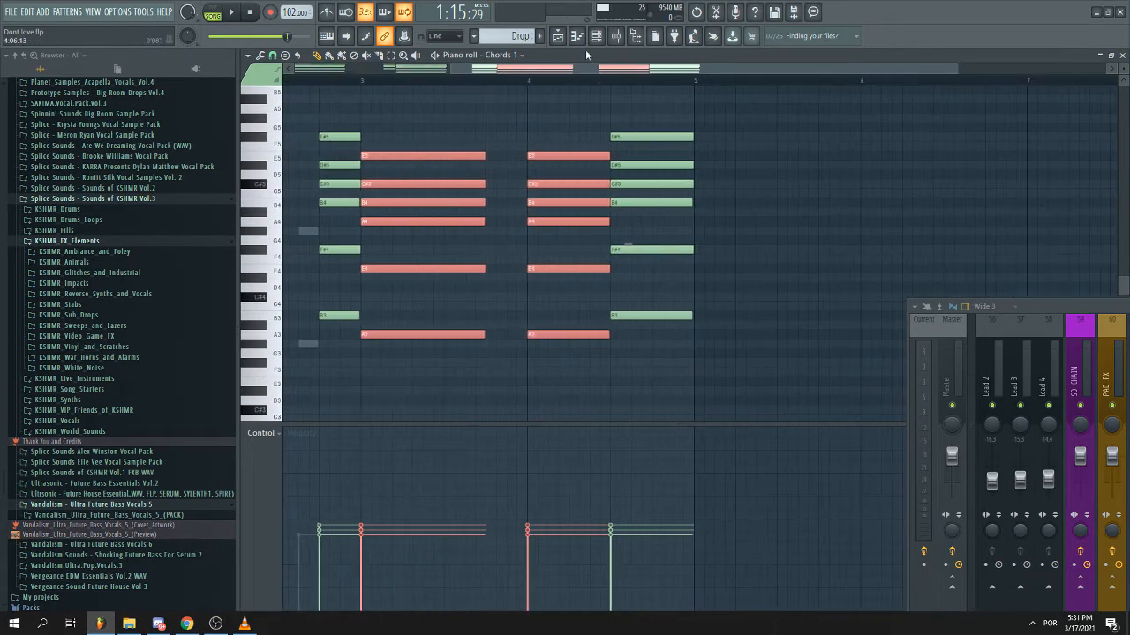
- Highlight the closing chord in the second half of bar 4, and clear the note selection
{"action": "scroll", "coordinate": [693, 330], "scroll_direction": "up", "scroll_amount": 2}
{"action": "left_click_drag", "start_coordinate": [672, 368], "coordinate": [662, 93]}
{"action": "scroll", "coordinate": [752, 309], "scroll_direction": "up", "scroll_amount": 1}
{"action": "scroll", "coordinate": [711, 370], "scroll_direction": "down", "scroll_amount": 2}
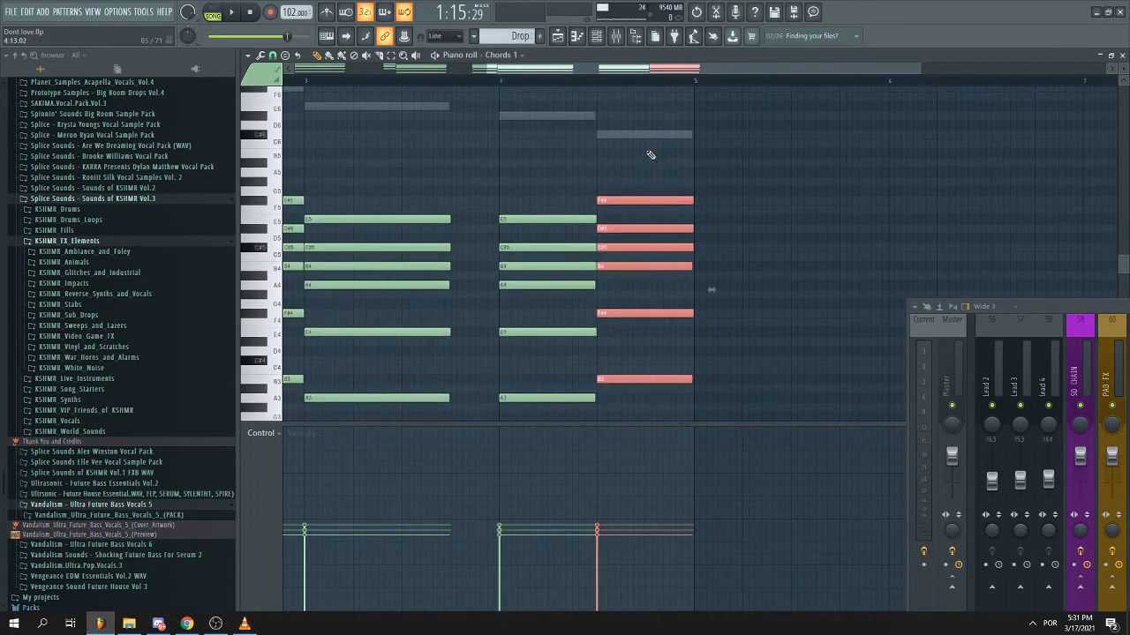
{"action": "scroll", "coordinate": [713, 294], "scroll_direction": "down", "scroll_amount": 2}
{"action": "left_click_drag", "start_coordinate": [686, 401], "coordinate": [683, 152]}
{"action": "scroll", "coordinate": [706, 245], "scroll_direction": "up", "scroll_amount": 1}
{"action": "scroll", "coordinate": [708, 243], "scroll_direction": "down", "scroll_amount": 1}
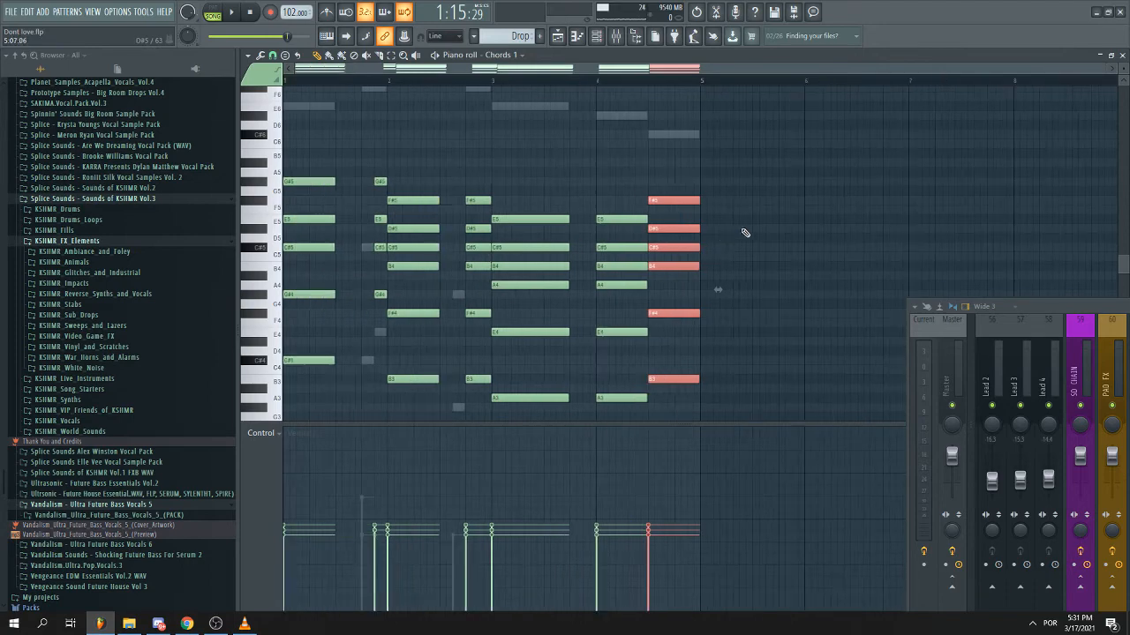
{"action": "left_click", "coordinate": [745, 232], "text": "ctrl"}
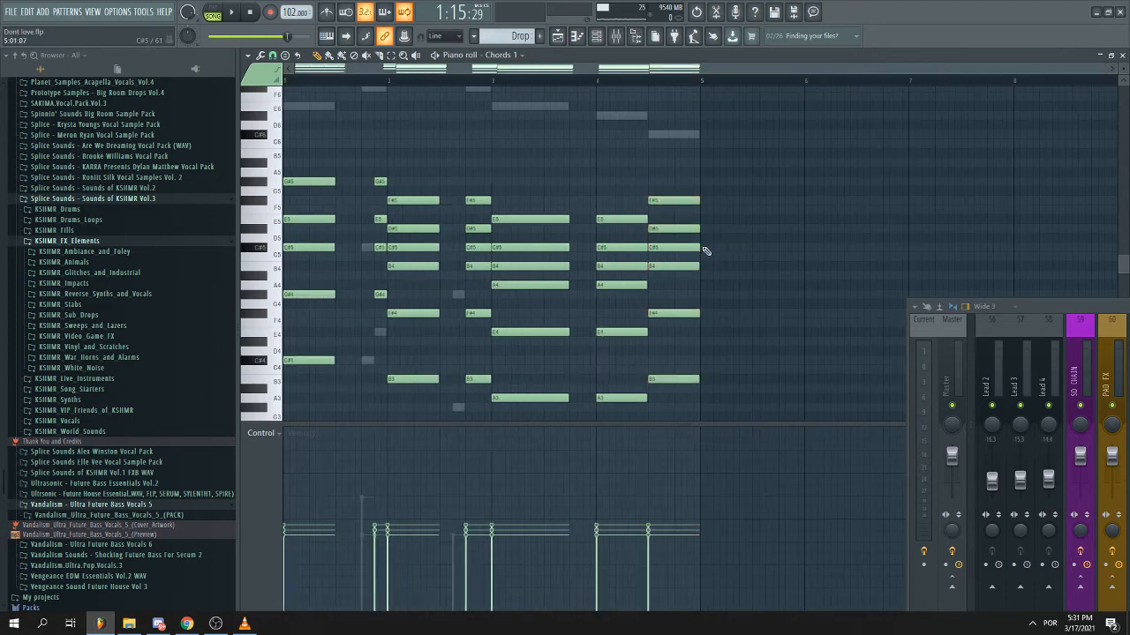
- Open the Drop pattern's Lead 1 part in the piano roll and examine its melody over bars 1 to 4 against the ghost notes
{"action": "left_click", "coordinate": [1122, 55]}
{"action": "left_click", "coordinate": [814, 275]}
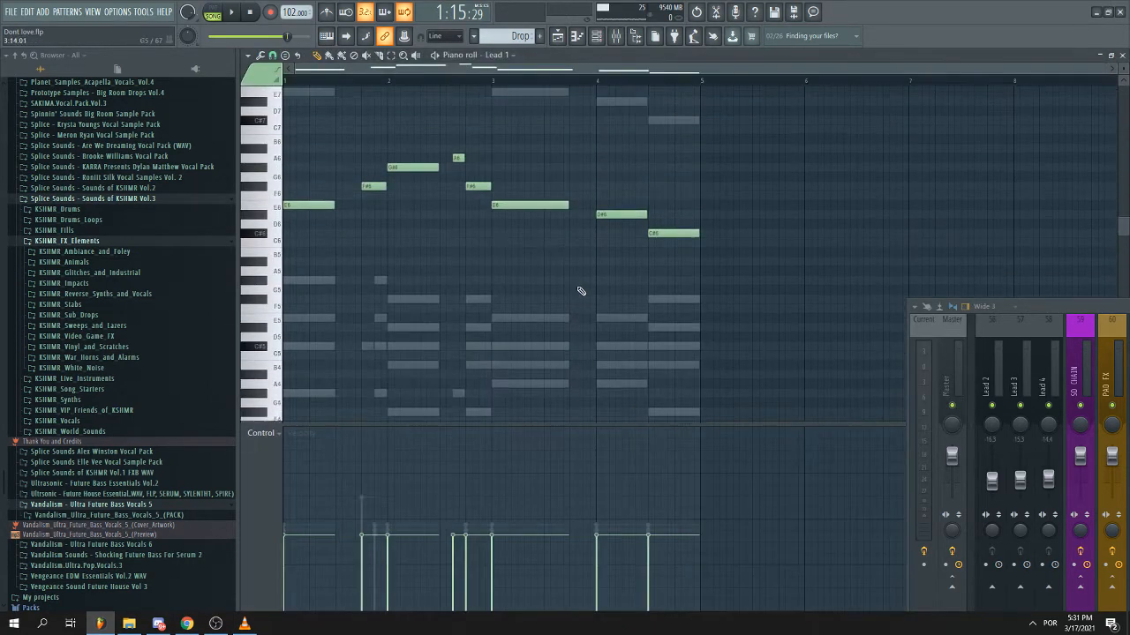
{"action": "scroll", "coordinate": [432, 327], "scroll_direction": "up", "scroll_amount": 3}
{"action": "scroll", "coordinate": [459, 274], "scroll_direction": "down", "scroll_amount": 2}
{"action": "scroll", "coordinate": [482, 283], "scroll_direction": "up", "scroll_amount": 2}
{"action": "scroll", "coordinate": [469, 311], "scroll_direction": "up", "scroll_amount": 1}
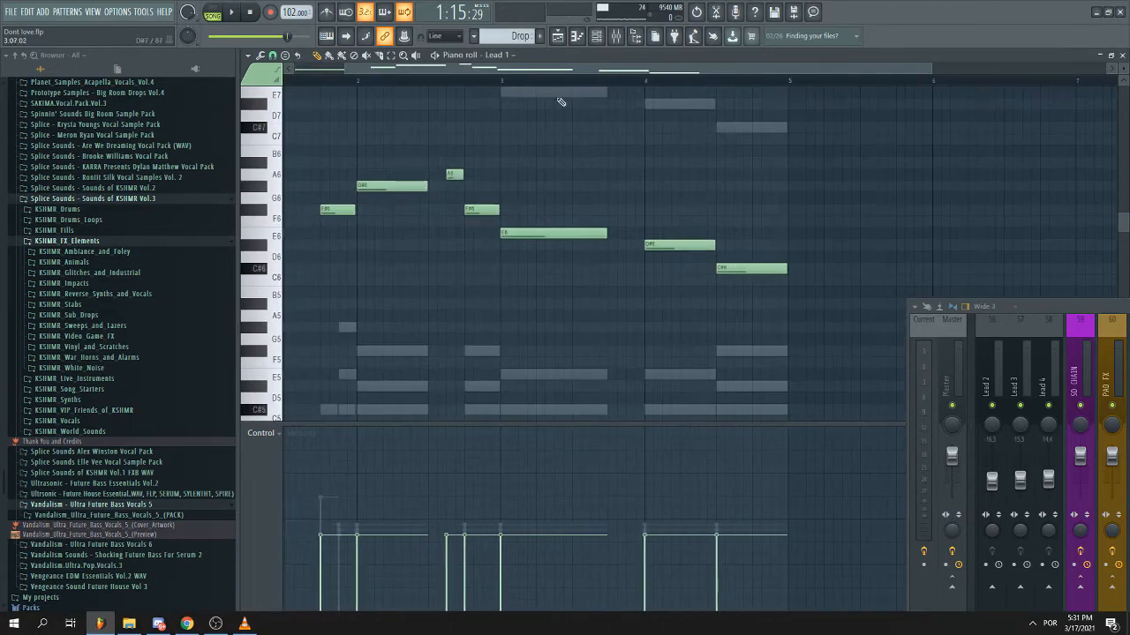
{"action": "left_click_drag", "start_coordinate": [569, 69], "coordinate": [349, 95]}
{"action": "scroll", "coordinate": [449, 342], "scroll_direction": "up", "scroll_amount": 1}
{"action": "scroll", "coordinate": [444, 336], "scroll_direction": "left", "scroll_amount": 1}
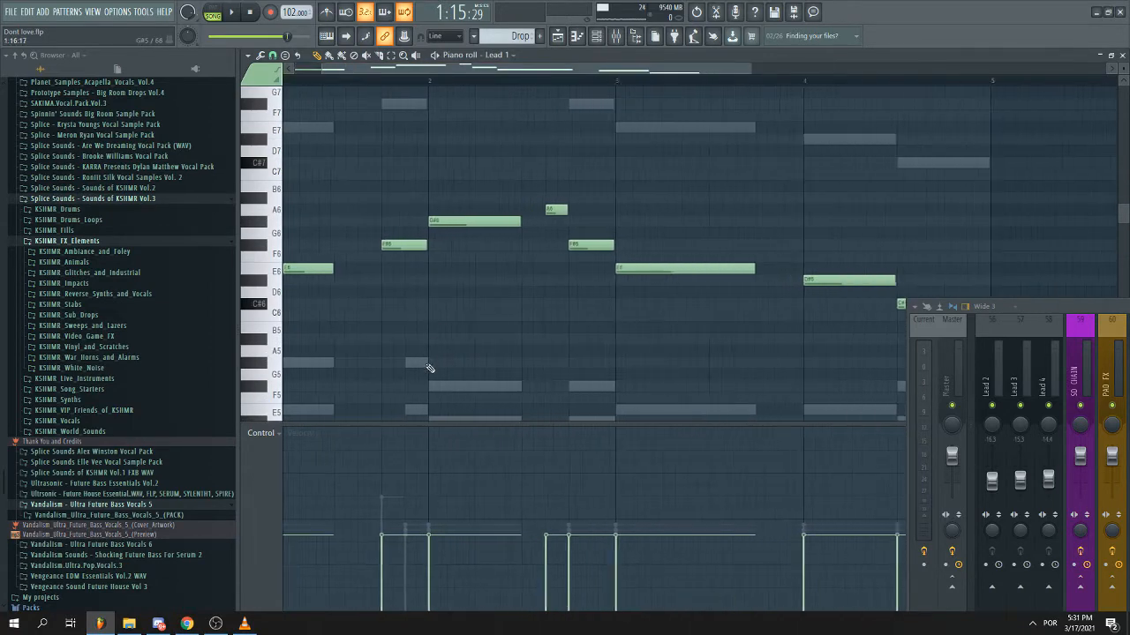
{"action": "left_click_drag", "start_coordinate": [524, 70], "coordinate": [493, 73]}
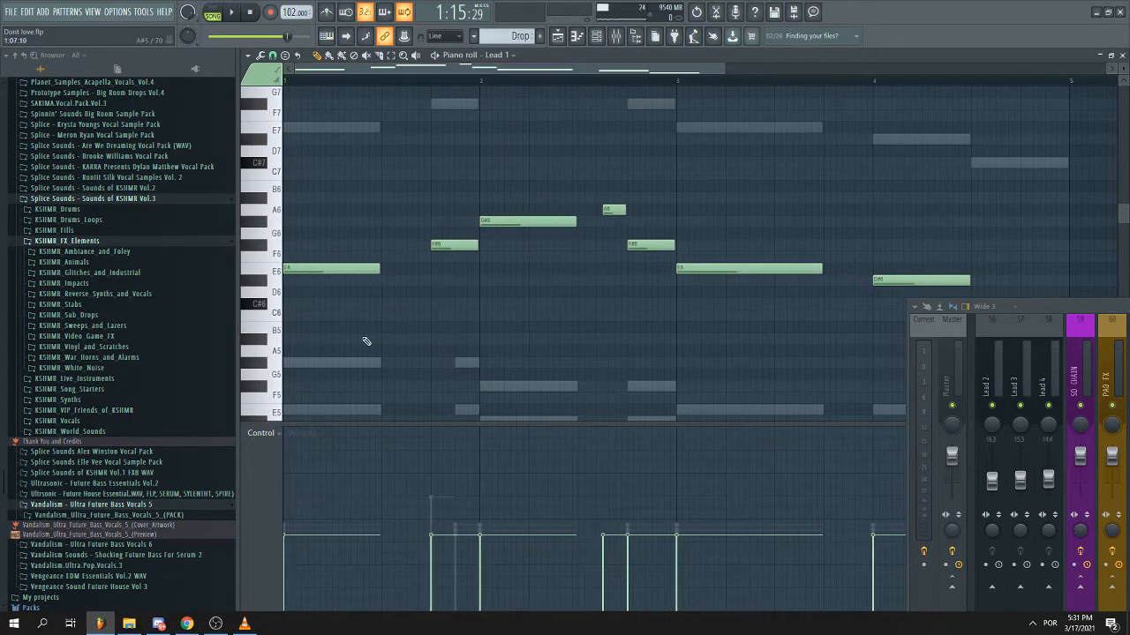
{"action": "scroll", "coordinate": [429, 222], "scroll_direction": "down", "scroll_amount": 4}
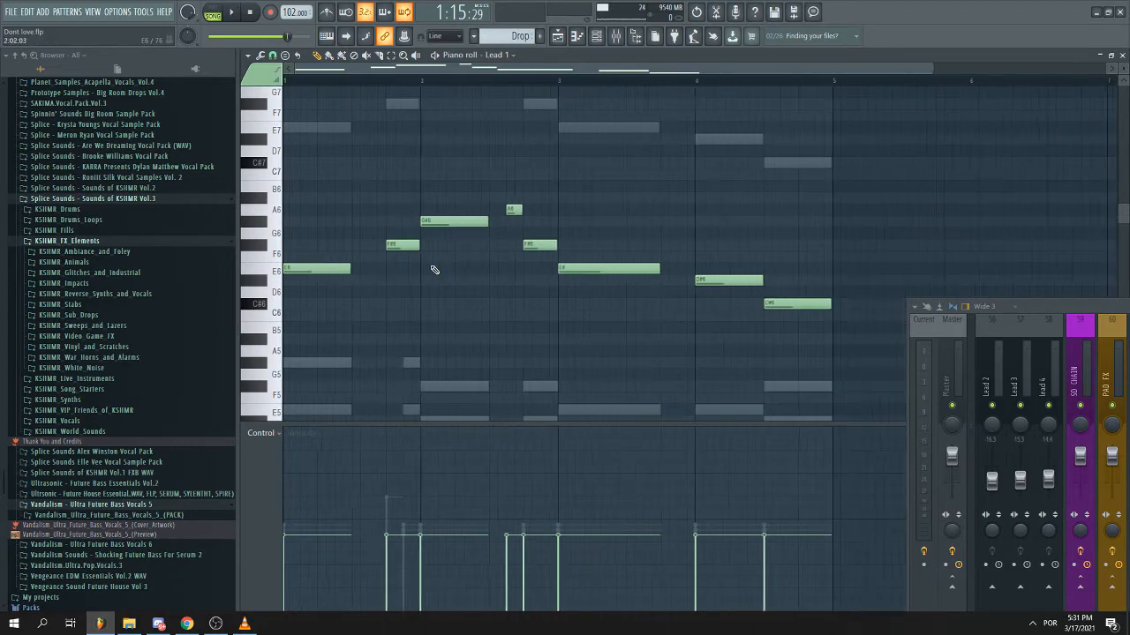
{"action": "scroll", "coordinate": [417, 287], "scroll_direction": "up", "scroll_amount": 2}
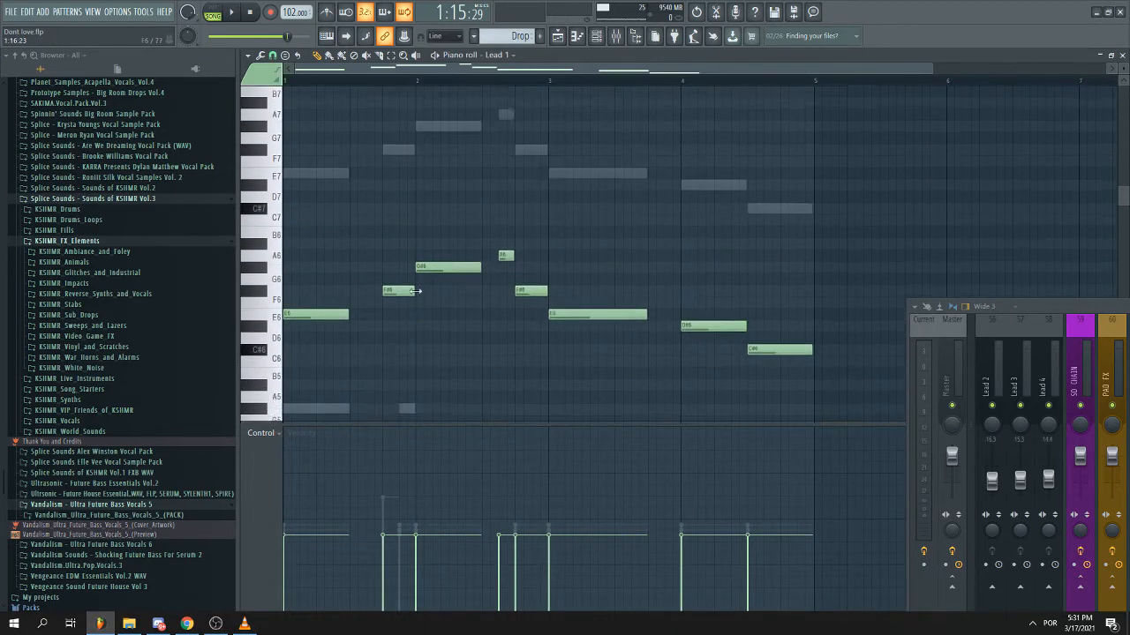
{"action": "scroll", "coordinate": [411, 311], "scroll_direction": "up", "scroll_amount": 4}
{"action": "scroll", "coordinate": [412, 312], "scroll_direction": "down", "scroll_amount": 5}
{"action": "scroll", "coordinate": [414, 312], "scroll_direction": "down", "scroll_amount": 1}
{"action": "scroll", "coordinate": [414, 313], "scroll_direction": "down", "scroll_amount": 2}
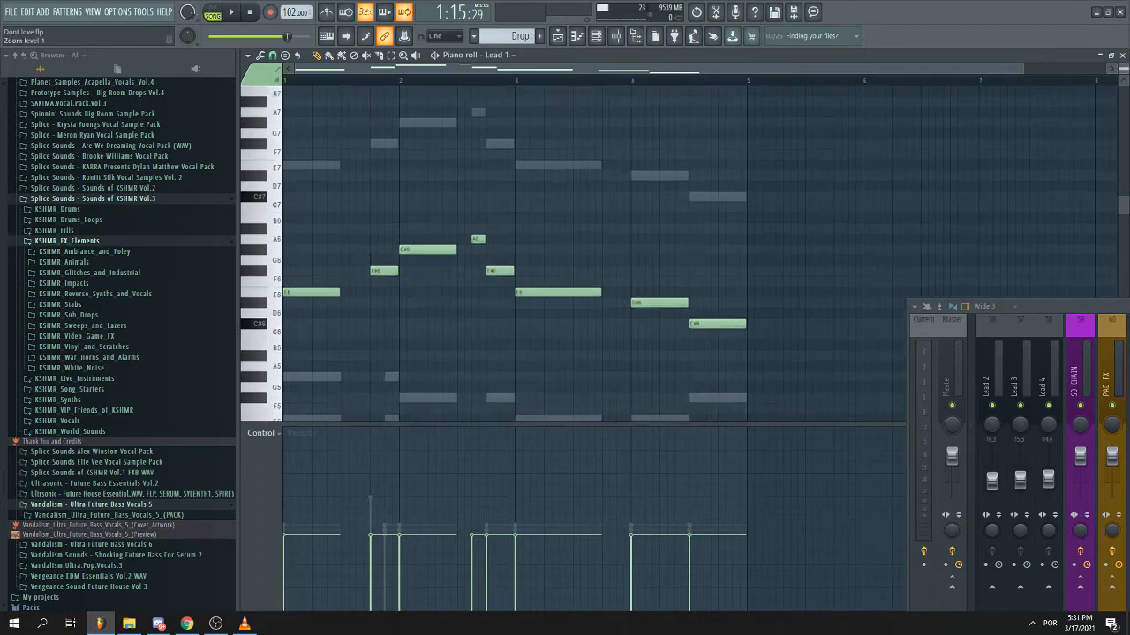
{"action": "scroll", "coordinate": [414, 313], "scroll_direction": "up", "scroll_amount": 2}
- Bring the mixer fully into view and try out the lead 4 channel's sound while watching its mixer level
{"action": "left_click_drag", "start_coordinate": [1106, 311], "coordinate": [686, 301]}
{"action": "left_click", "coordinate": [452, 341]}
{"action": "scroll", "coordinate": [379, 221], "scroll_direction": "up", "scroll_amount": 2}
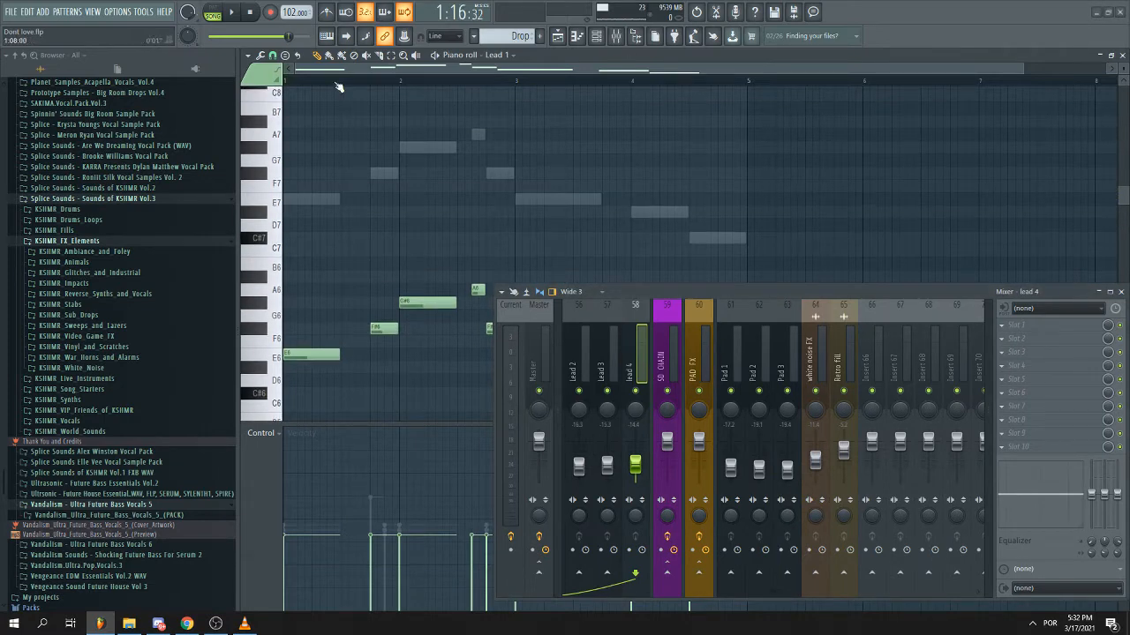
{"action": "left_click", "coordinate": [595, 36]}
{"action": "scroll", "coordinate": [769, 212], "scroll_direction": "down", "scroll_amount": 3}
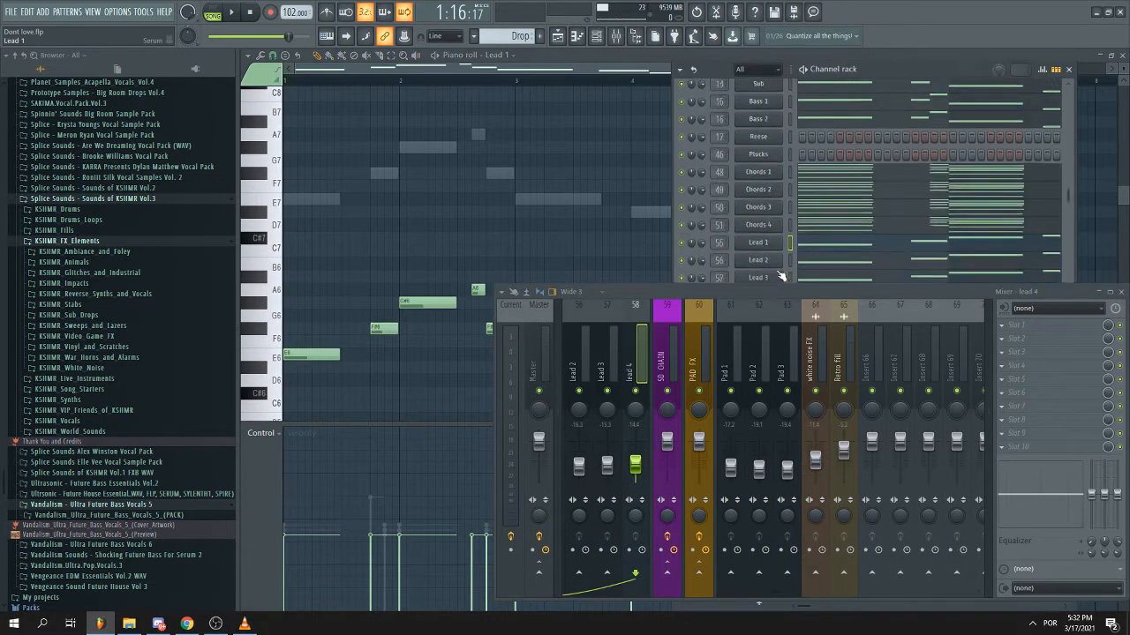
{"action": "left_click", "coordinate": [769, 223]}
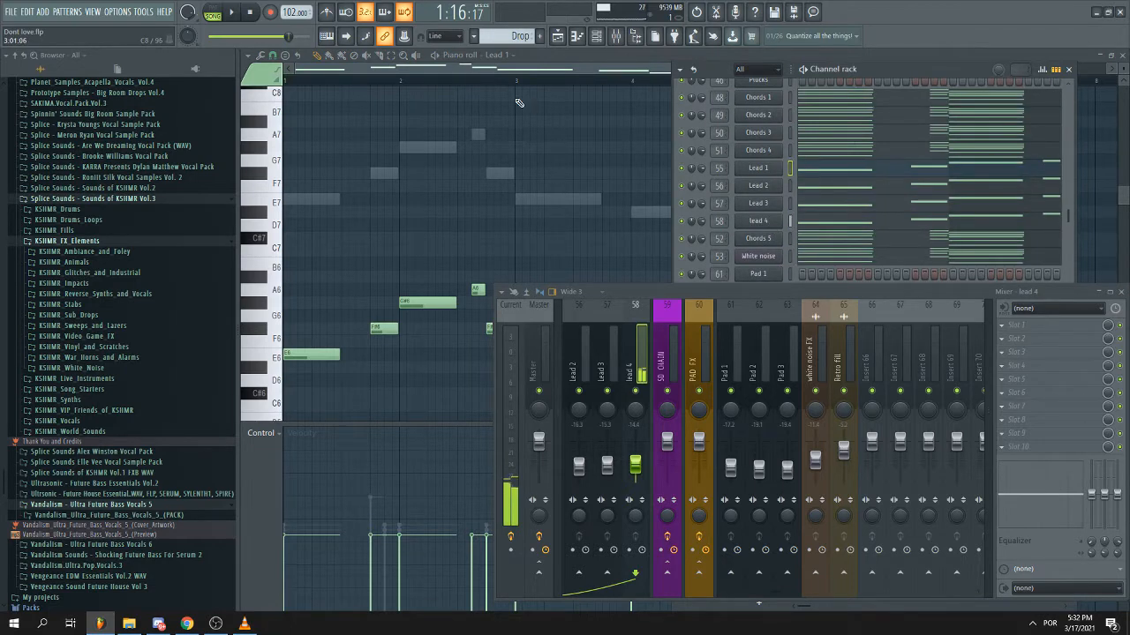
{"action": "key", "text": "F6"}
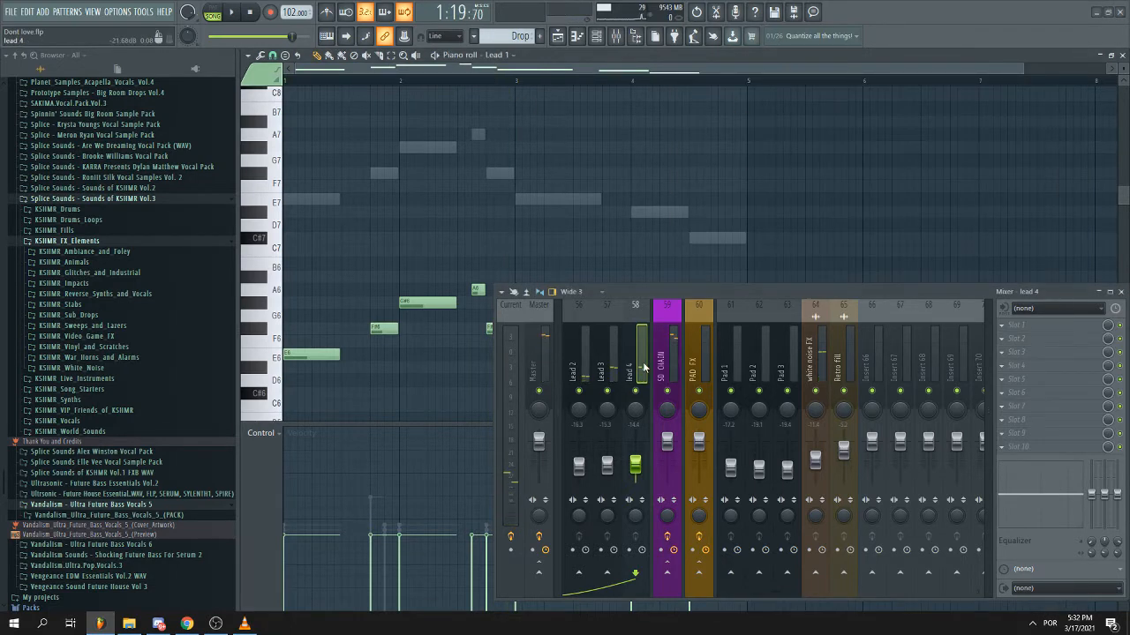
- Open the lead 4 synth, audition notes on it, and reposition the mixer over the piano roll
{"action": "left_click", "coordinate": [596, 36]}
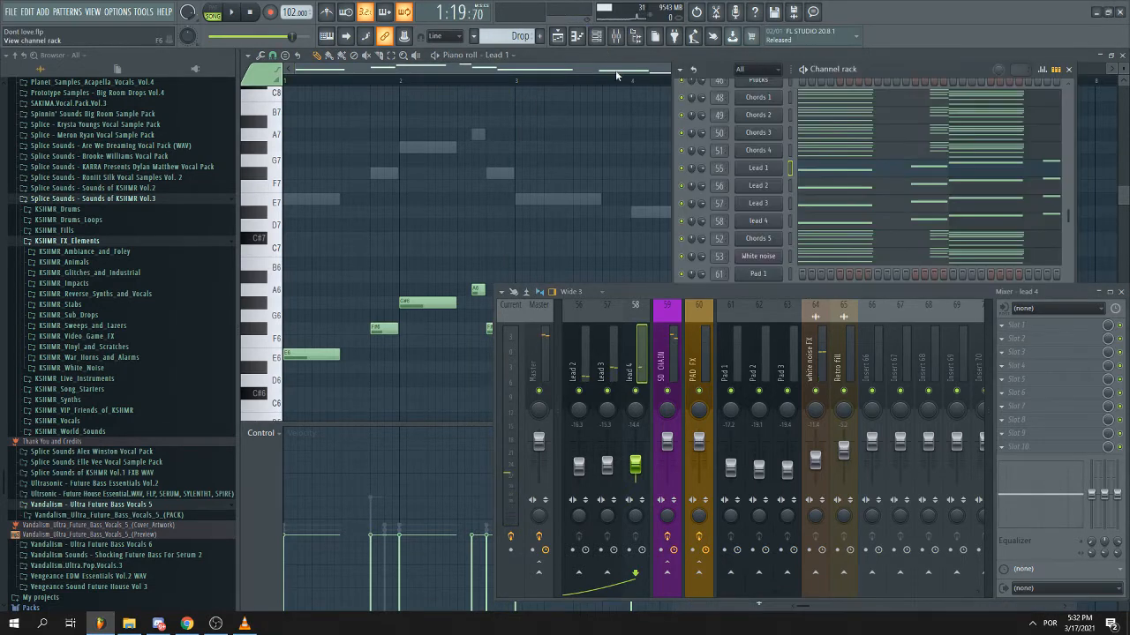
{"action": "left_click", "coordinate": [772, 224]}
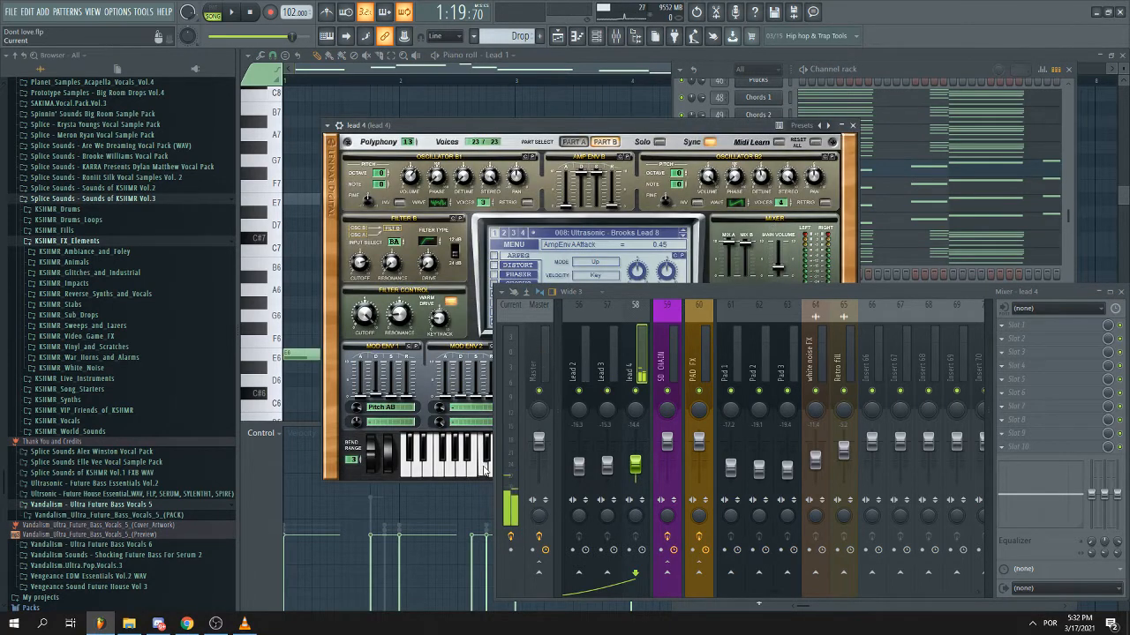
{"action": "left_click_drag", "start_coordinate": [732, 128], "coordinate": [708, 140]}
{"action": "left_click", "coordinate": [480, 84]}
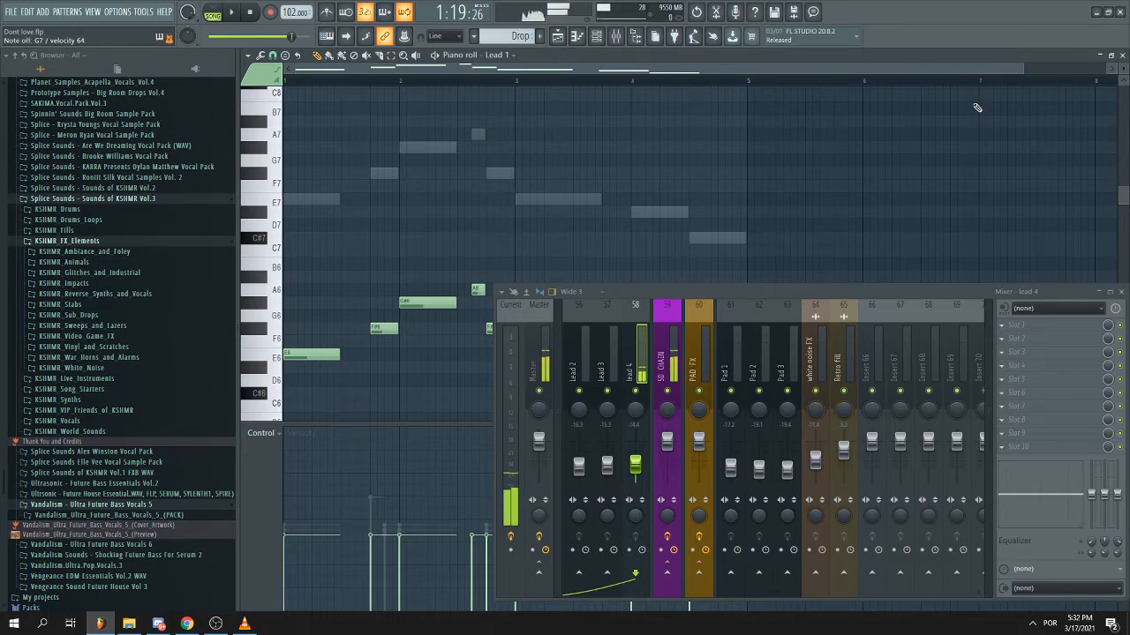
{"action": "left_click_drag", "start_coordinate": [937, 291], "coordinate": [904, 234]}
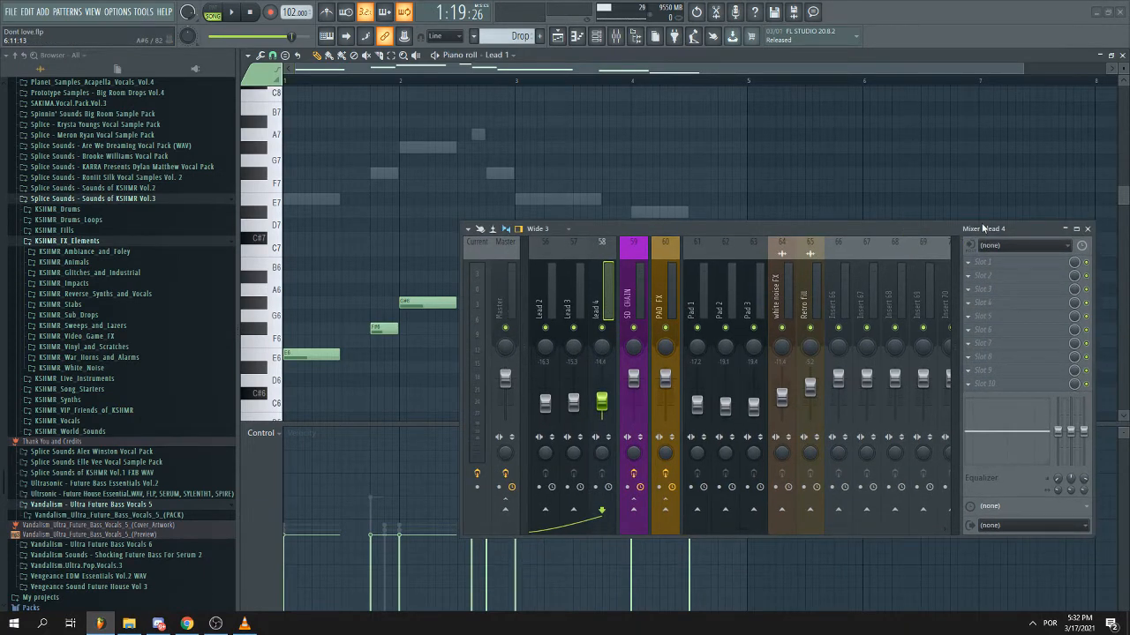
- Look over the mixer's chord and lead channels, and close the mixer, the Lead 1 piano roll and the lead 4 synth
{"action": "left_click_drag", "start_coordinate": [633, 527], "coordinate": [696, 537]}
{"action": "scroll", "coordinate": [399, 388], "scroll_direction": "down", "scroll_amount": 3}
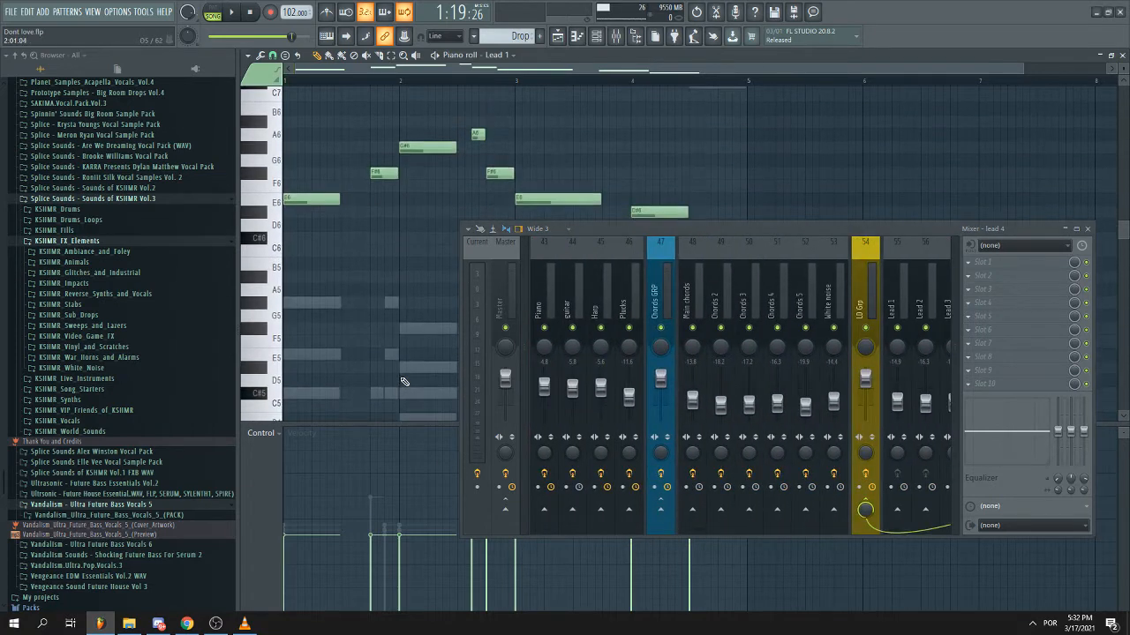
{"action": "left_click", "coordinate": [1087, 229]}
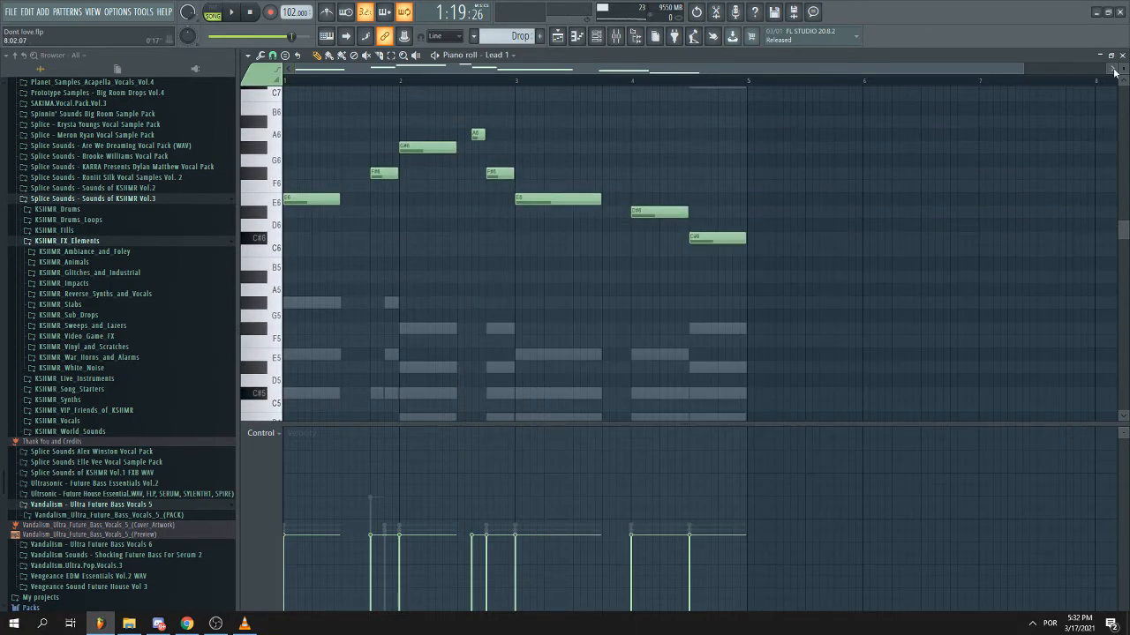
{"action": "left_click", "coordinate": [1122, 55]}
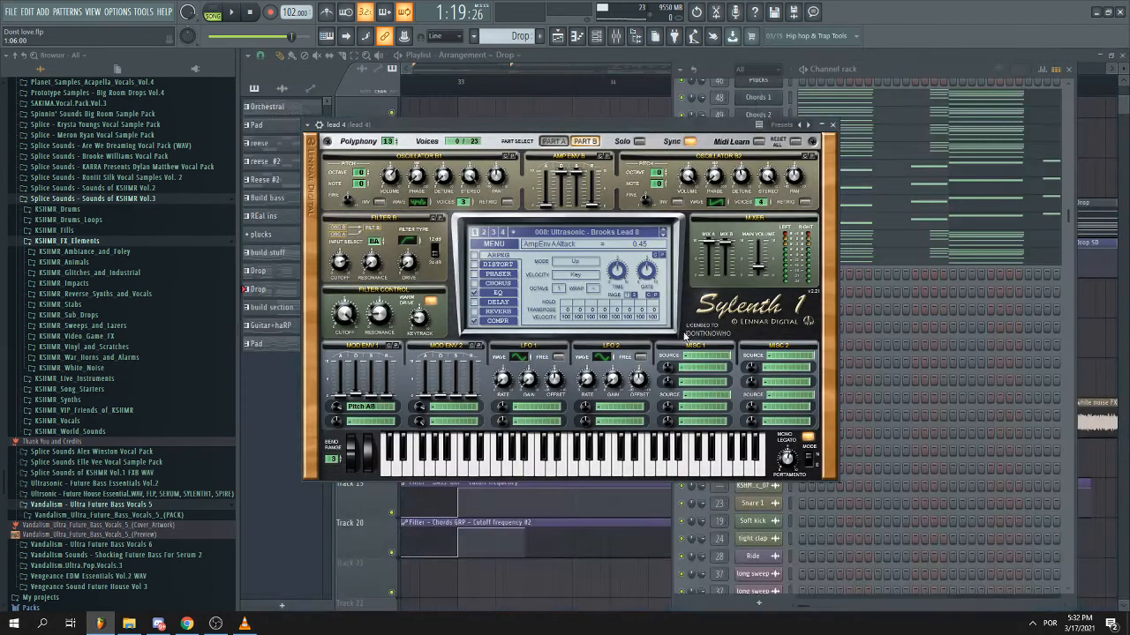
{"action": "left_click", "coordinate": [831, 125]}
- Open the White noise channel's 3x Osc to view its oscillator settings, and close it again
{"action": "scroll", "coordinate": [822, 265], "scroll_direction": "up", "scroll_amount": 3}
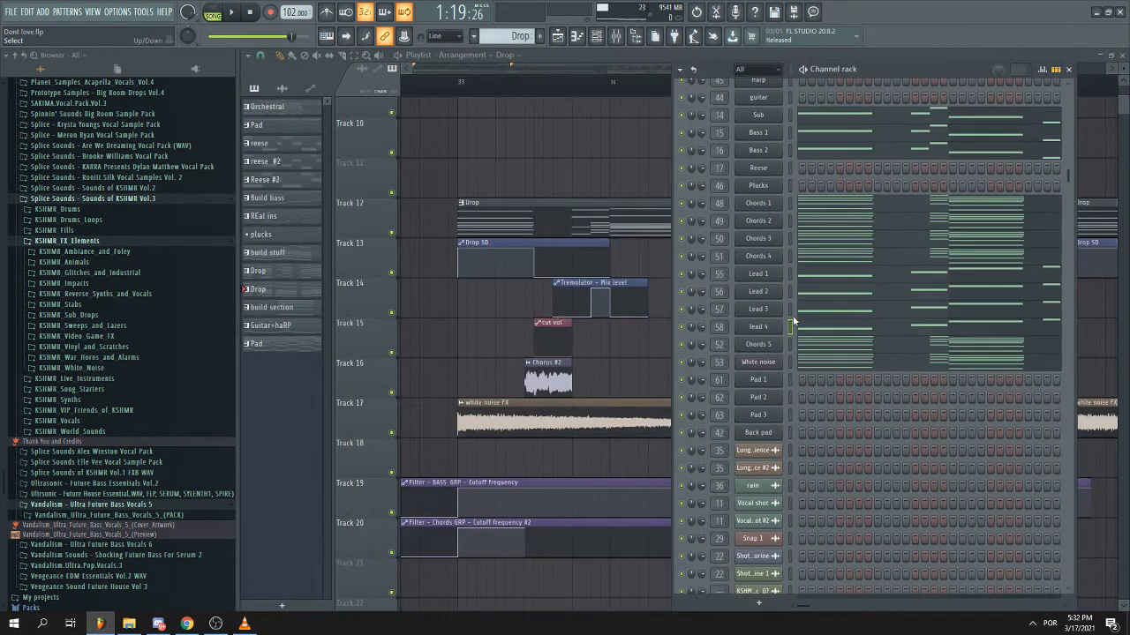
{"action": "left_click", "coordinate": [760, 361]}
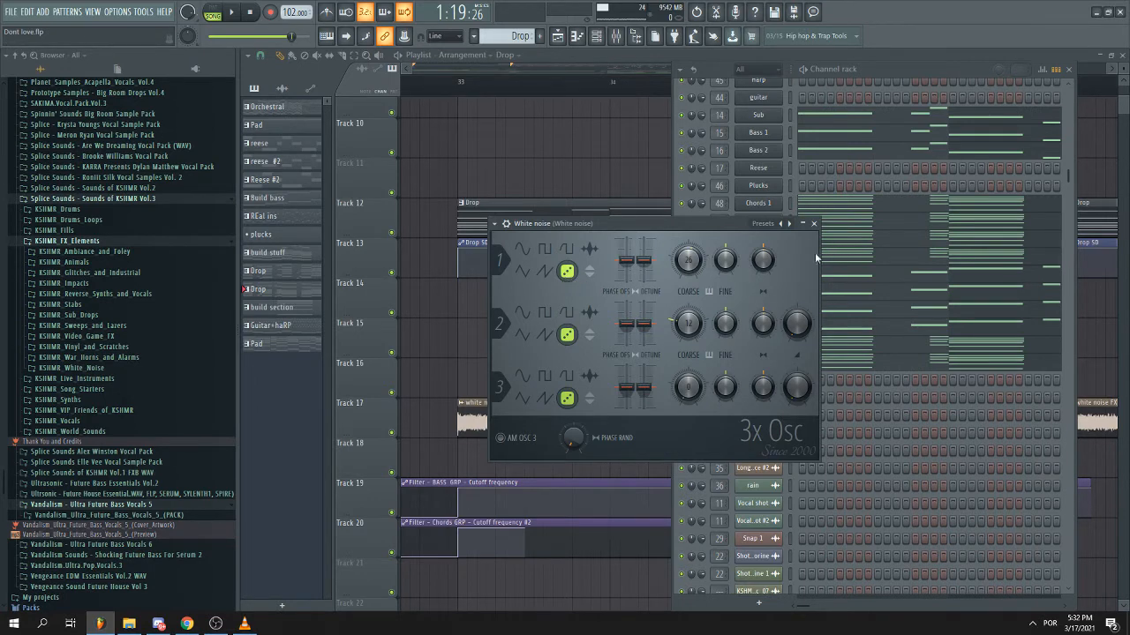
{"action": "left_click", "coordinate": [814, 223]}
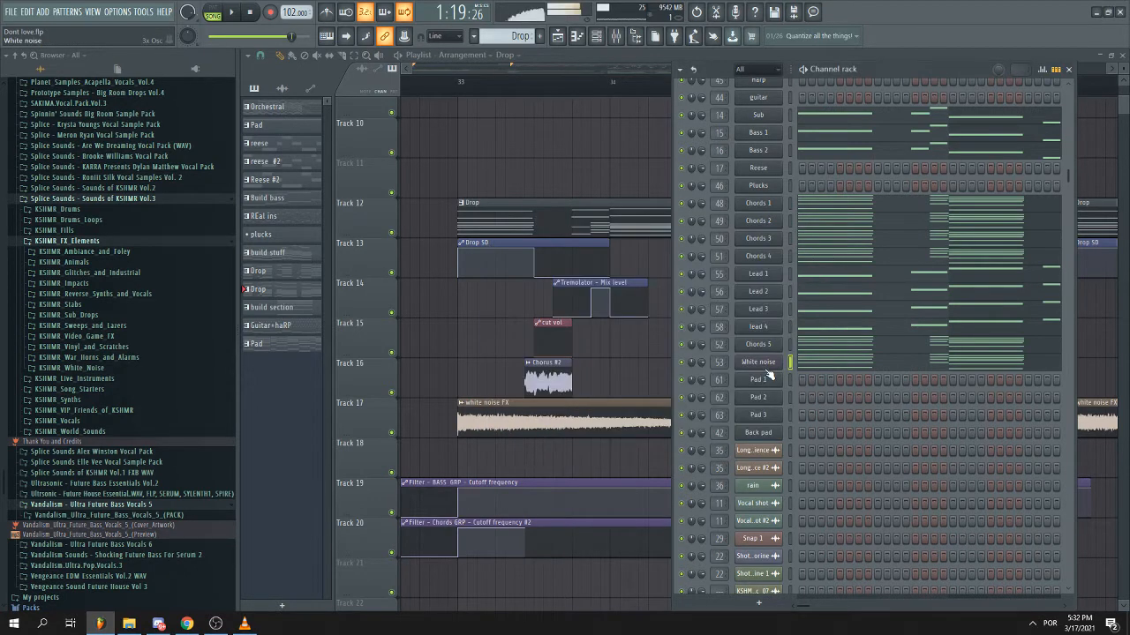
- Return the playback position to the drop's start at bar 33 and check the White noise channel's effects and routing in the mixer
{"action": "left_click", "coordinate": [470, 89]}
{"action": "scroll", "coordinate": [593, 184], "scroll_direction": "up", "scroll_amount": 2}
{"action": "scroll", "coordinate": [595, 182], "scroll_direction": "down", "scroll_amount": 2}
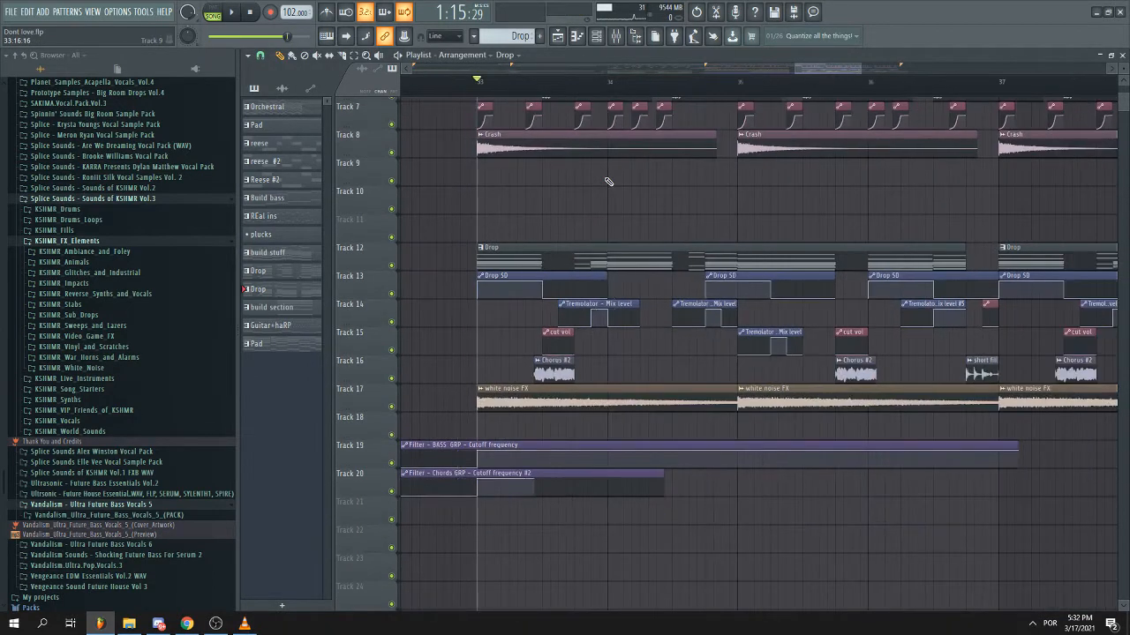
{"action": "left_click", "coordinate": [617, 41]}
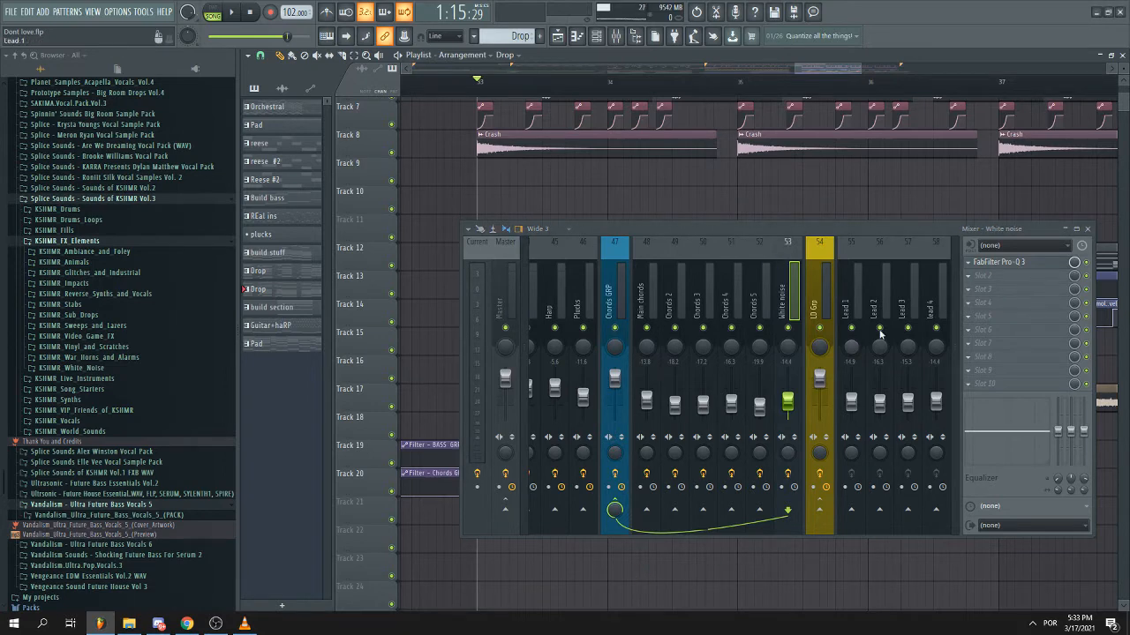
{"action": "left_click", "coordinate": [1087, 229]}
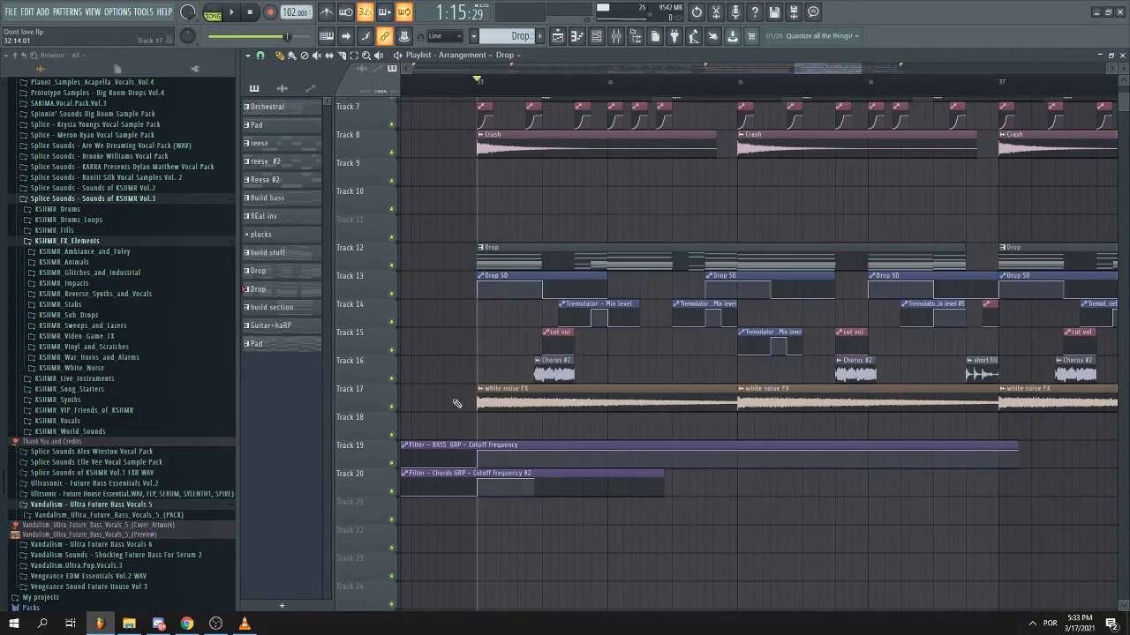
- Open the sample settings of the white noise FX clip on Track 17
{"action": "scroll", "coordinate": [481, 406], "scroll_direction": "up", "scroll_amount": 3}
{"action": "scroll", "coordinate": [481, 406], "scroll_direction": "up", "scroll_amount": 4}
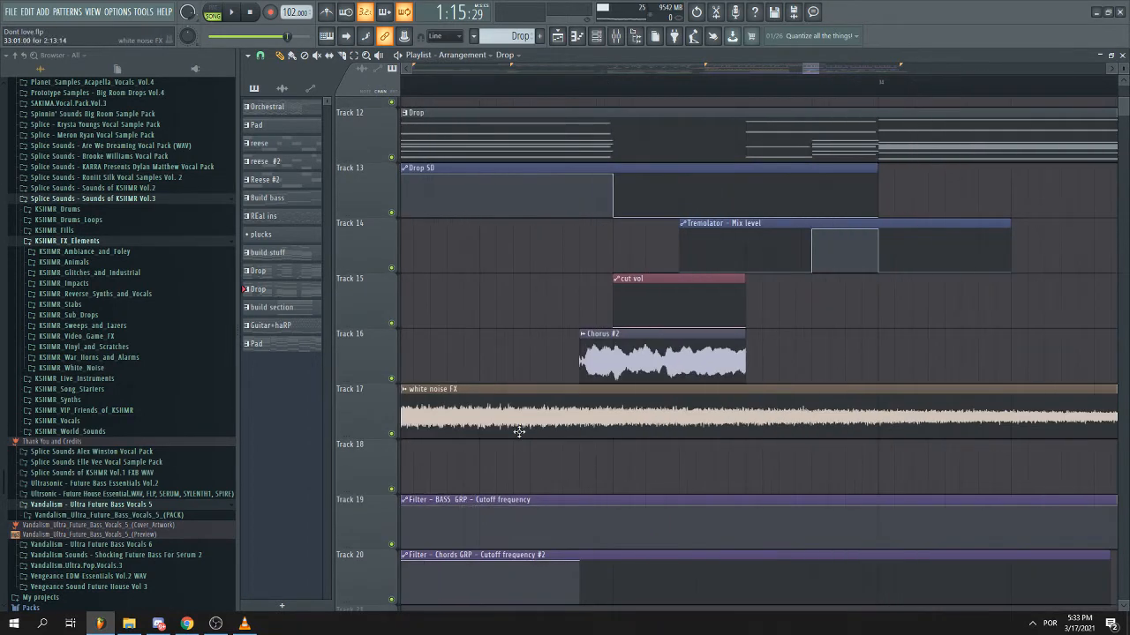
{"action": "left_click", "coordinate": [521, 433]}
{"action": "scroll", "coordinate": [530, 431], "scroll_direction": "down", "scroll_amount": 3}
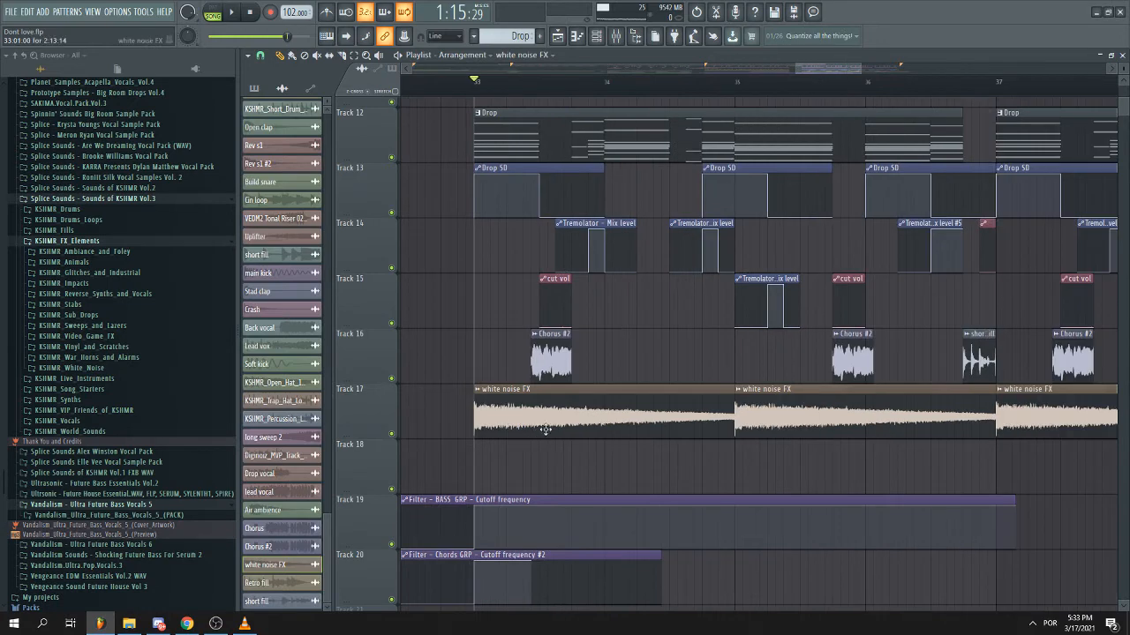
{"action": "double_click", "coordinate": [531, 425]}
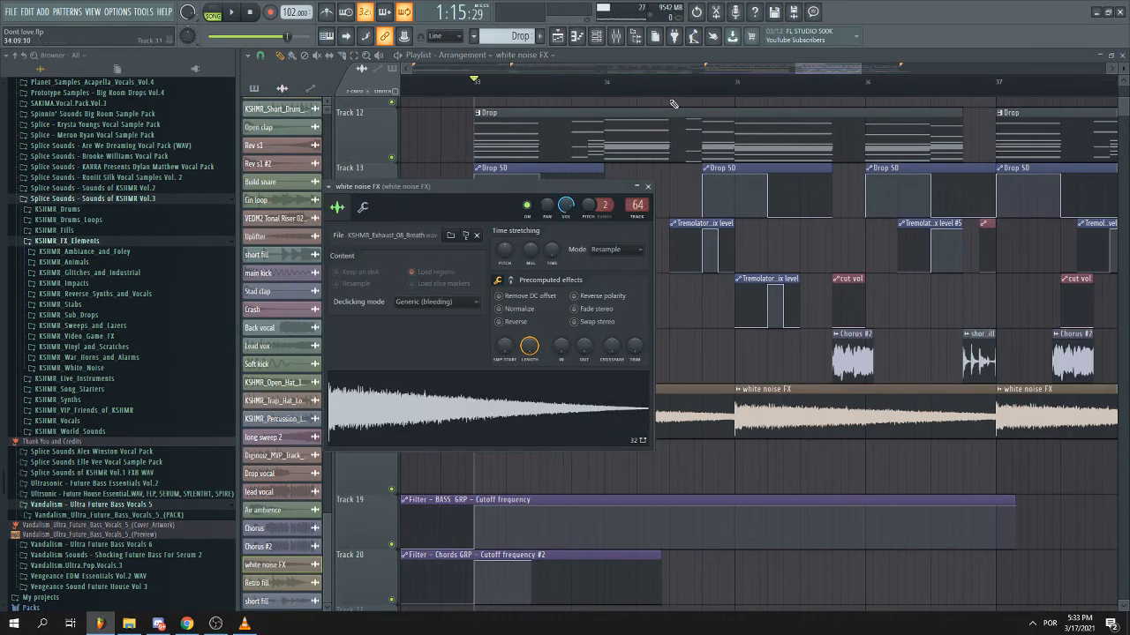
- Check the mixer routing of the white noise FX channel, and close its sample settings and the mixer
{"action": "left_click", "coordinate": [615, 39]}
{"action": "left_click_drag", "start_coordinate": [653, 530], "coordinate": [748, 546]}
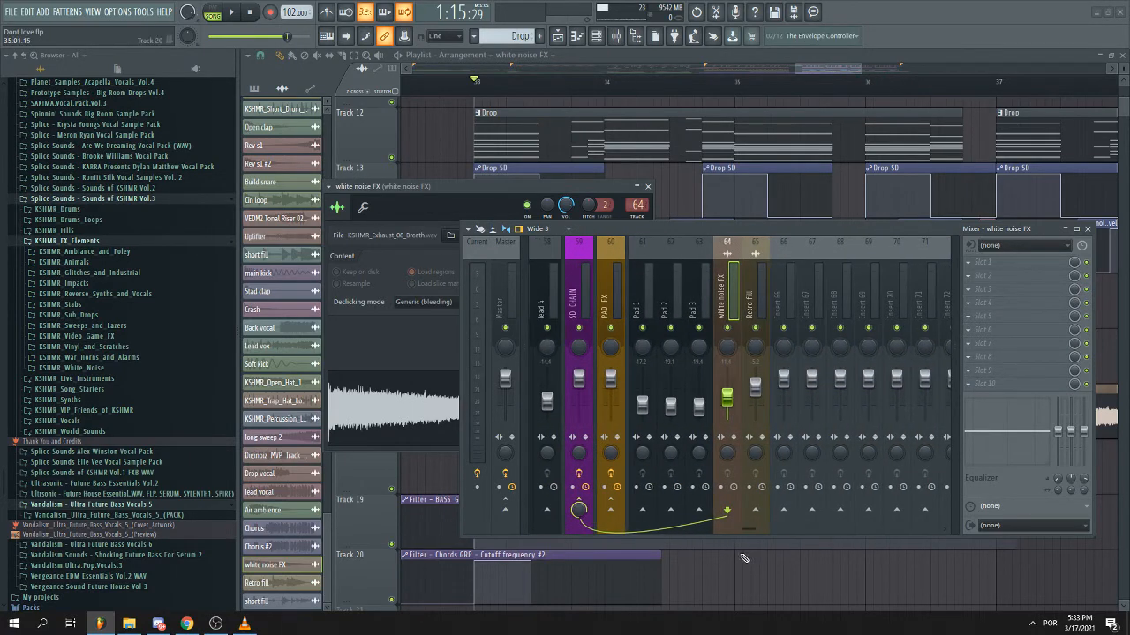
{"action": "left_click", "coordinate": [648, 186]}
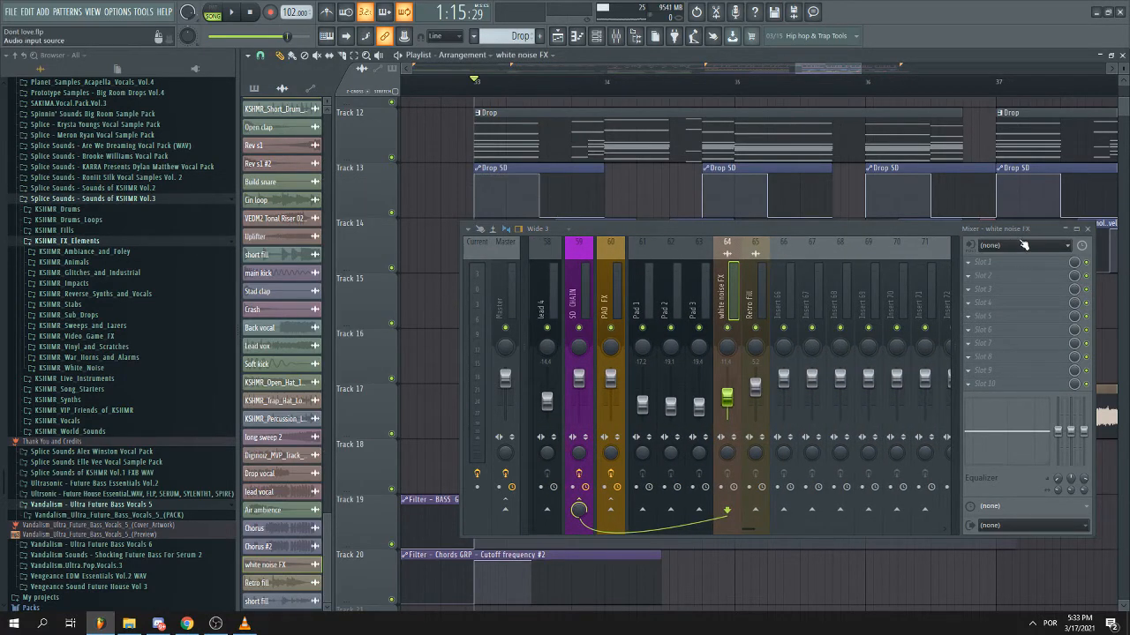
{"action": "left_click", "coordinate": [1087, 229]}
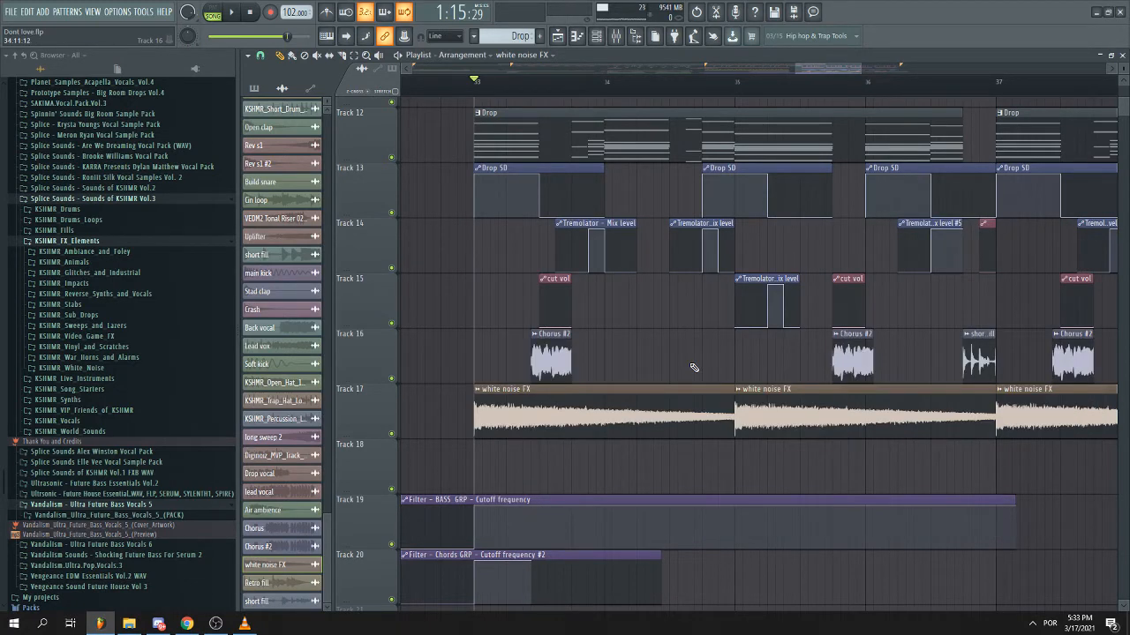
- Select the SD CHAIN channel in the mixer and reposition the mixer below the drop's Track 13 automation clips
{"action": "scroll", "coordinate": [693, 367], "scroll_direction": "up", "scroll_amount": 1}
{"action": "scroll", "coordinate": [684, 369], "scroll_direction": "down", "scroll_amount": 3, "text": "ctrl"}
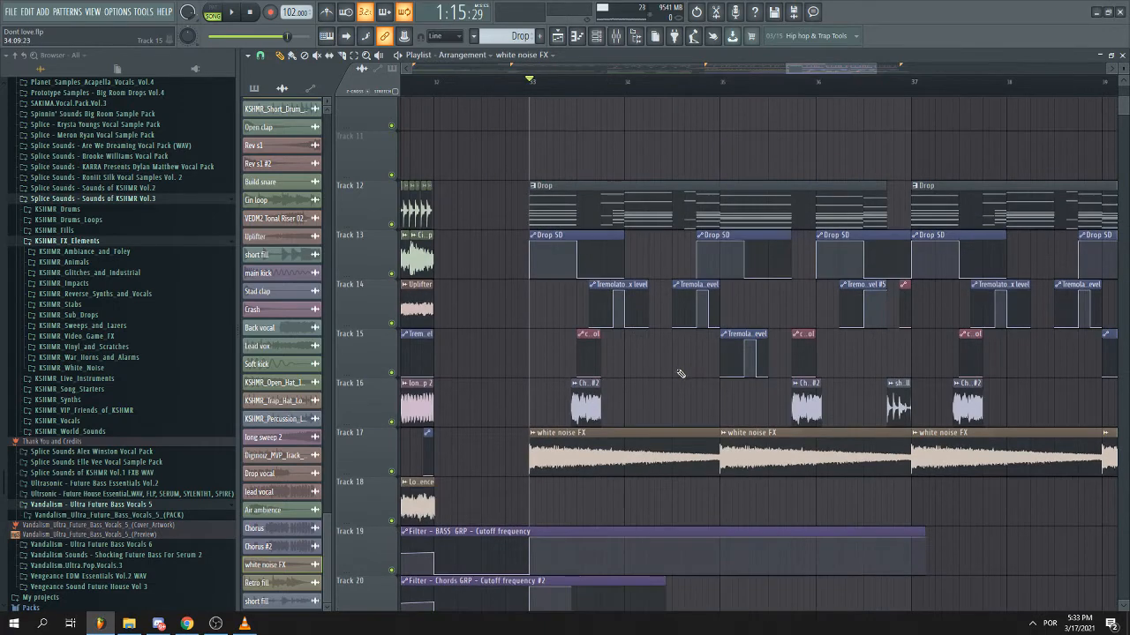
{"action": "scroll", "coordinate": [679, 372], "scroll_direction": "up", "scroll_amount": 4, "text": "ctrl"}
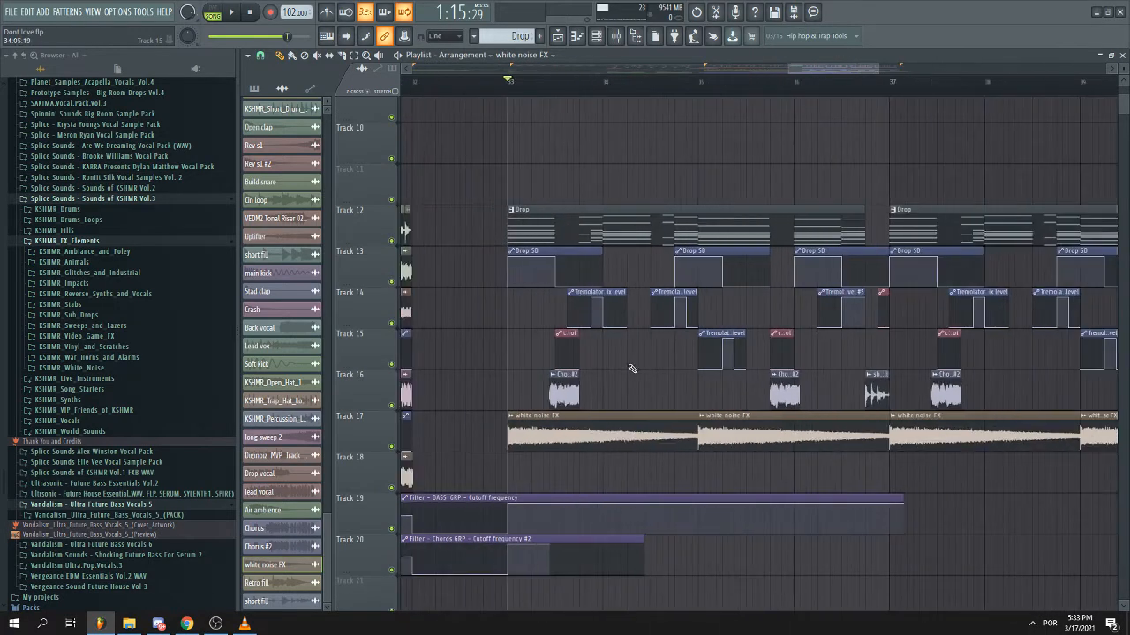
{"action": "scroll", "coordinate": [547, 322], "scroll_direction": "down", "scroll_amount": 1, "text": "ctrl"}
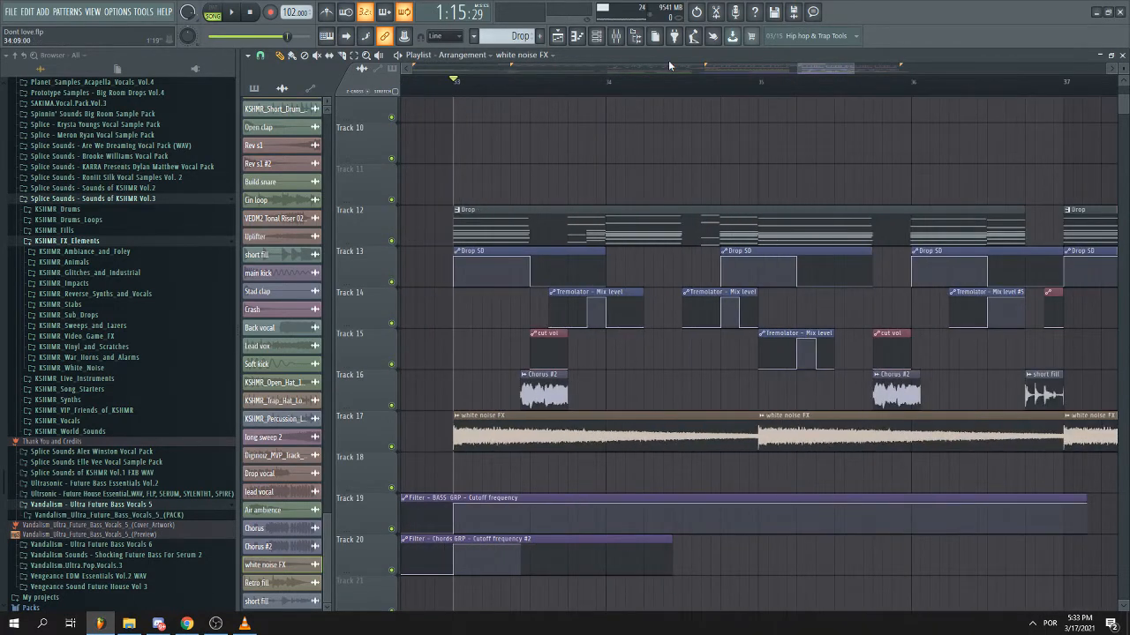
{"action": "left_click", "coordinate": [615, 35]}
{"action": "left_click_drag", "start_coordinate": [686, 240], "coordinate": [701, 295]}
{"action": "left_click", "coordinate": [573, 362]}
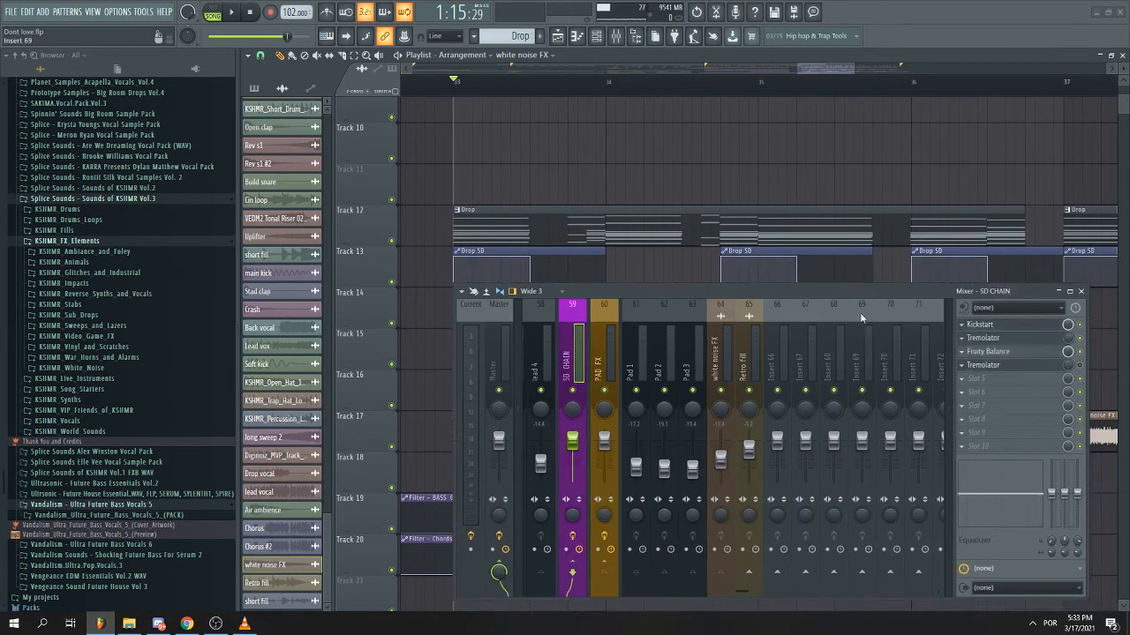
{"action": "left_click_drag", "start_coordinate": [853, 293], "coordinate": [733, 332]}
- Play the drop from bar 33 with the SD CHAIN effects bypassed, and again with them enabled, to compare the sound
{"action": "key", "text": "space"}
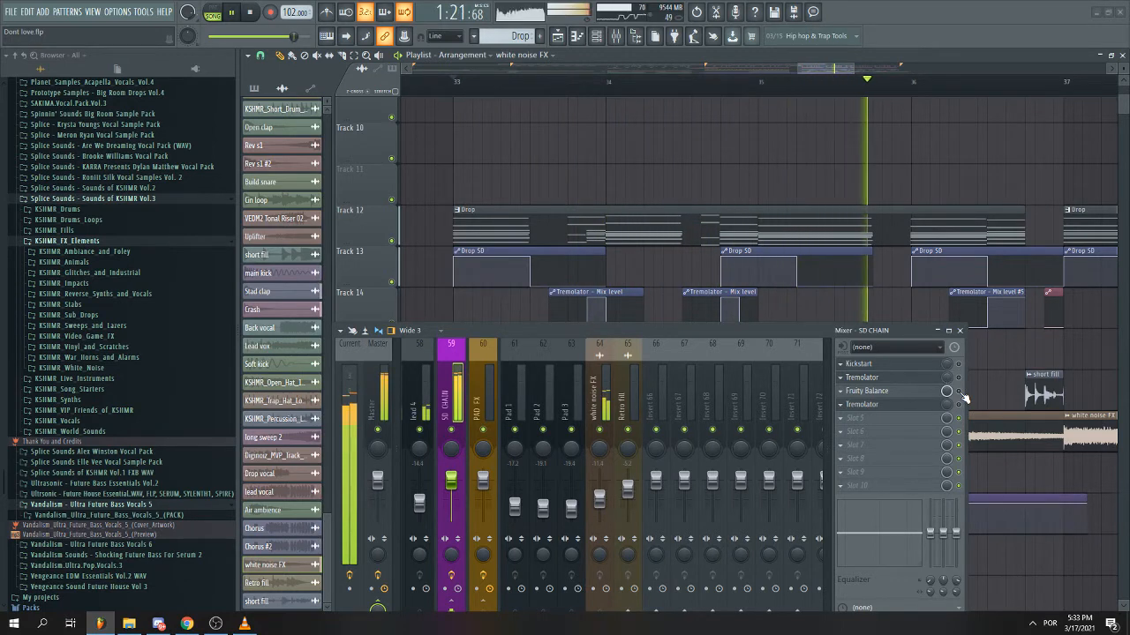
{"action": "key", "text": "space"}
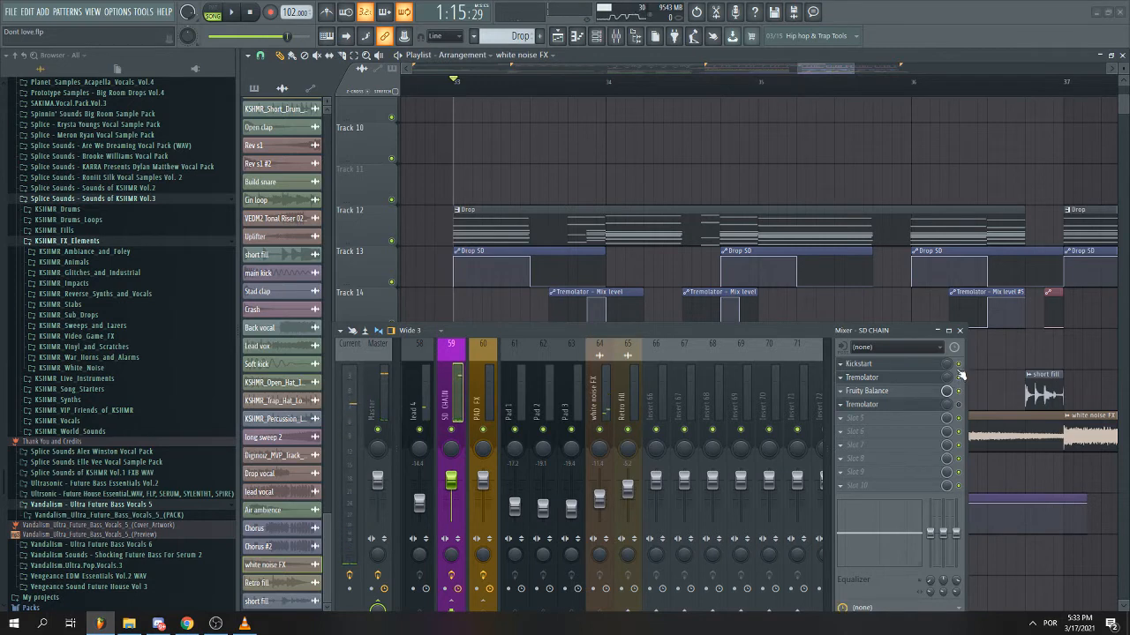
{"action": "key", "text": "space"}
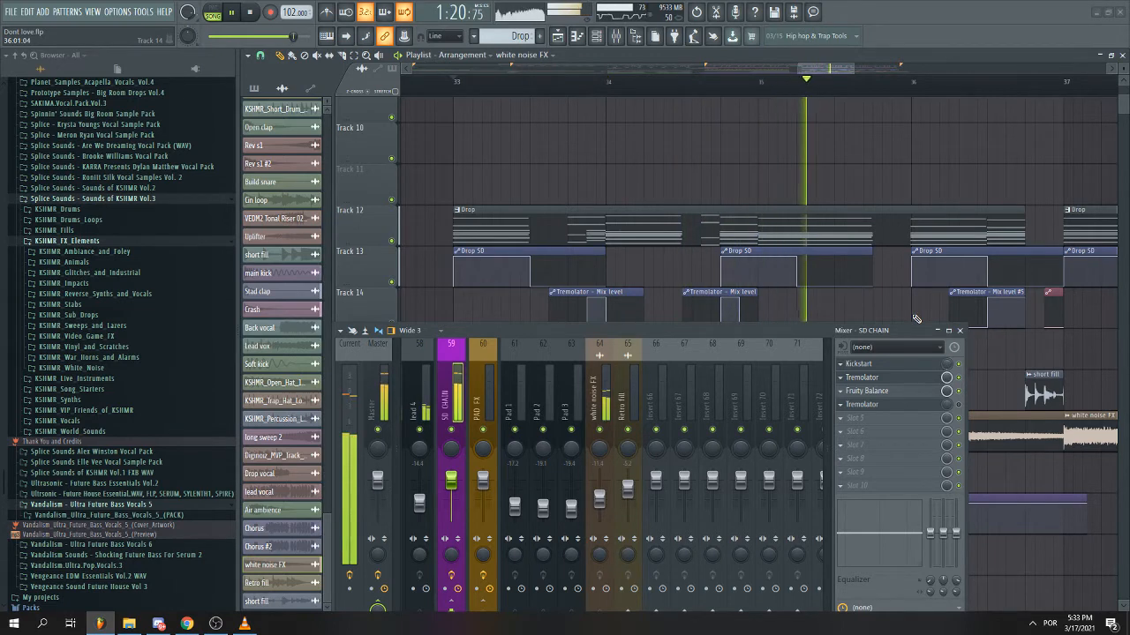
{"action": "key", "text": "space"}
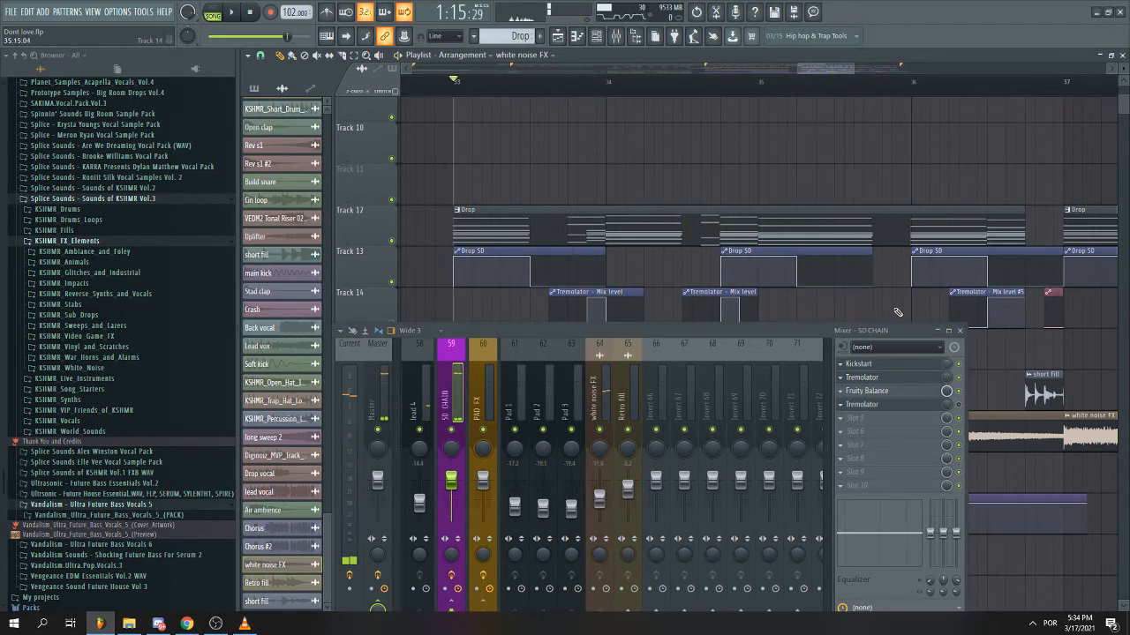
- Close the mixer, highlight about the first half of bar 33 on the timeline, and examine the Drop SD clip on Track 13
{"action": "left_click", "coordinate": [959, 330]}
{"action": "scroll", "coordinate": [959, 330], "scroll_direction": "up", "scroll_amount": 2}
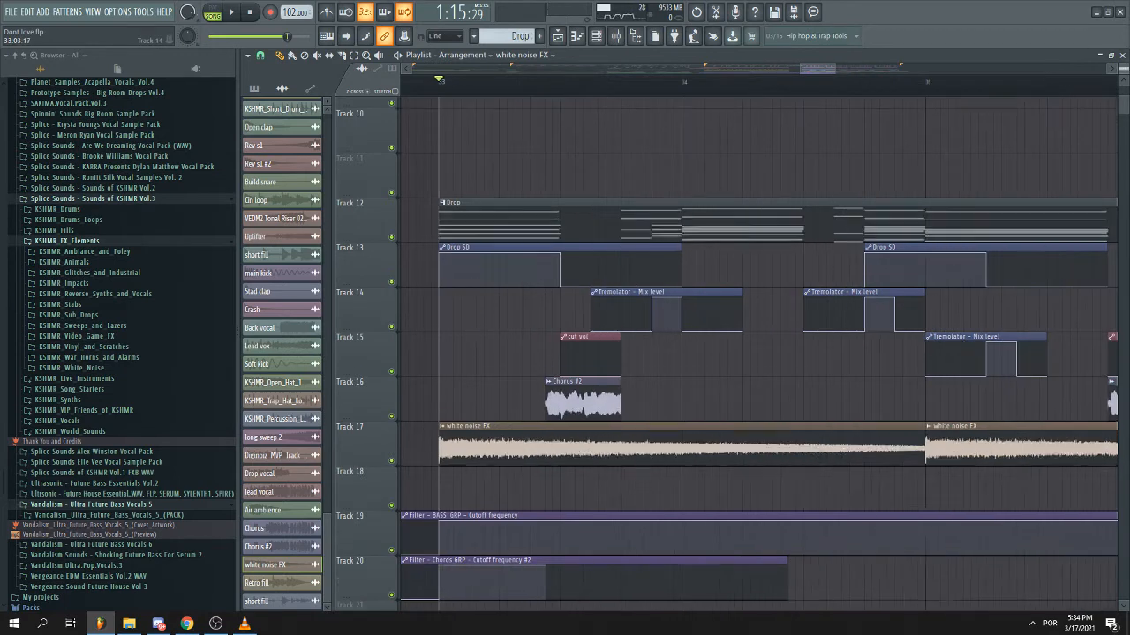
{"action": "left_click_drag", "start_coordinate": [439, 92], "coordinate": [556, 113]}
{"action": "scroll", "coordinate": [451, 256], "scroll_direction": "up", "scroll_amount": 2}
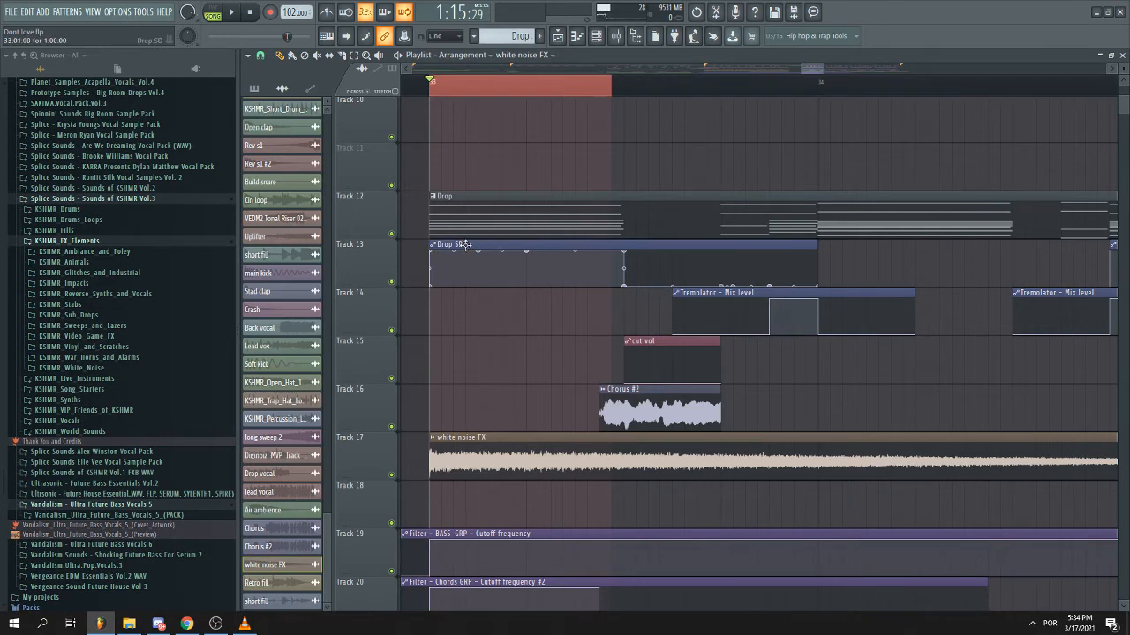
{"action": "left_click", "coordinate": [459, 247]}
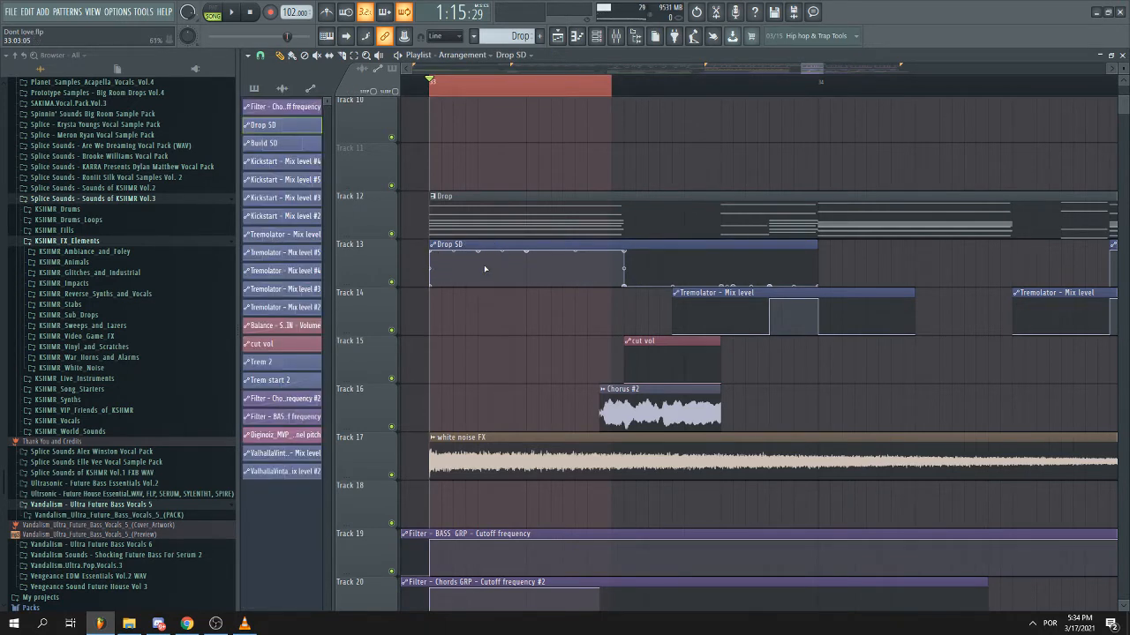
- Examine the first Tremolator - Mix level clip on Track 14, clear the timeline selection, and review the drop's surrounding automation clips
{"action": "scroll", "coordinate": [777, 380], "scroll_direction": "down", "scroll_amount": 2, "text": "ctrl"}
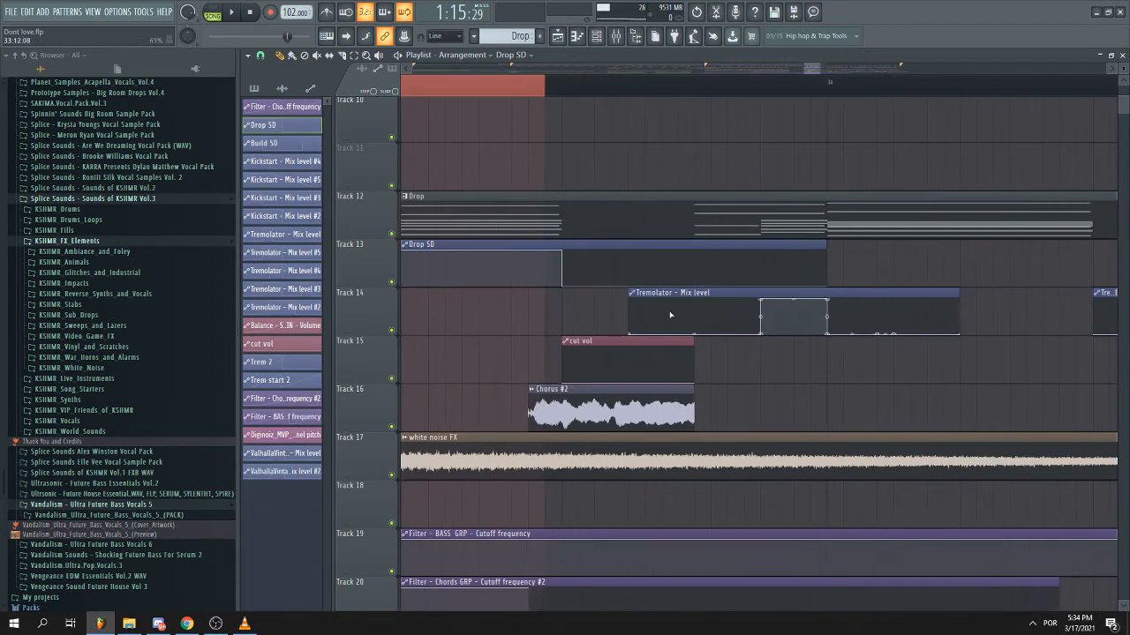
{"action": "scroll", "coordinate": [777, 380], "scroll_direction": "up", "scroll_amount": 2, "text": "ctrl"}
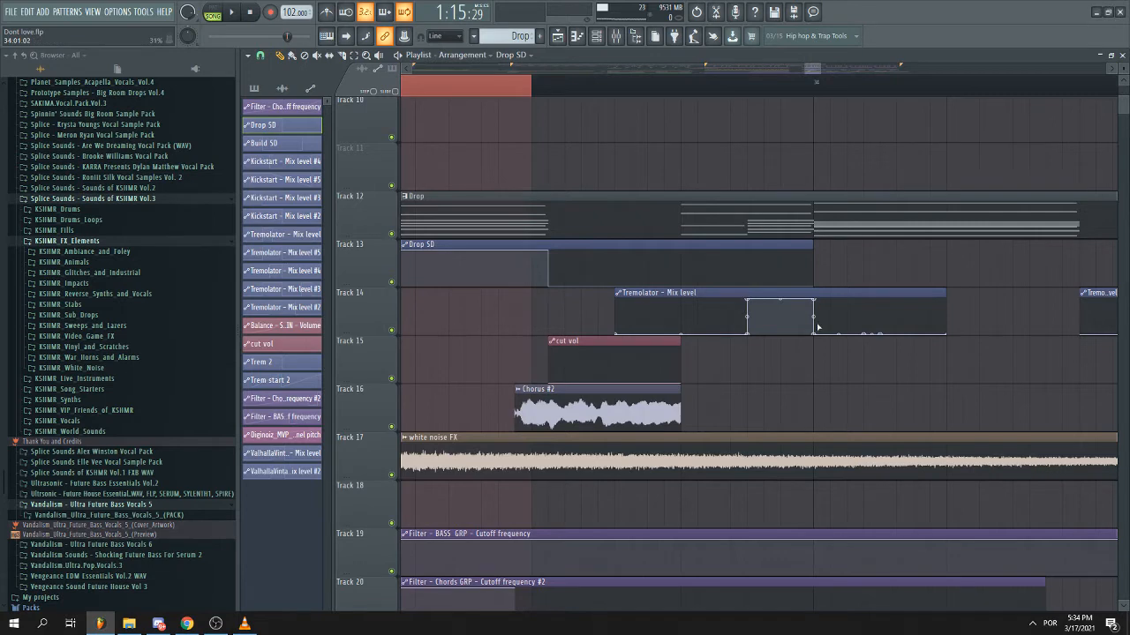
{"action": "scroll", "coordinate": [774, 333], "scroll_direction": "down", "scroll_amount": 1}
{"action": "scroll", "coordinate": [777, 337], "scroll_direction": "down", "scroll_amount": 2, "text": "ctrl"}
{"action": "scroll", "coordinate": [777, 338], "scroll_direction": "up", "scroll_amount": 2}
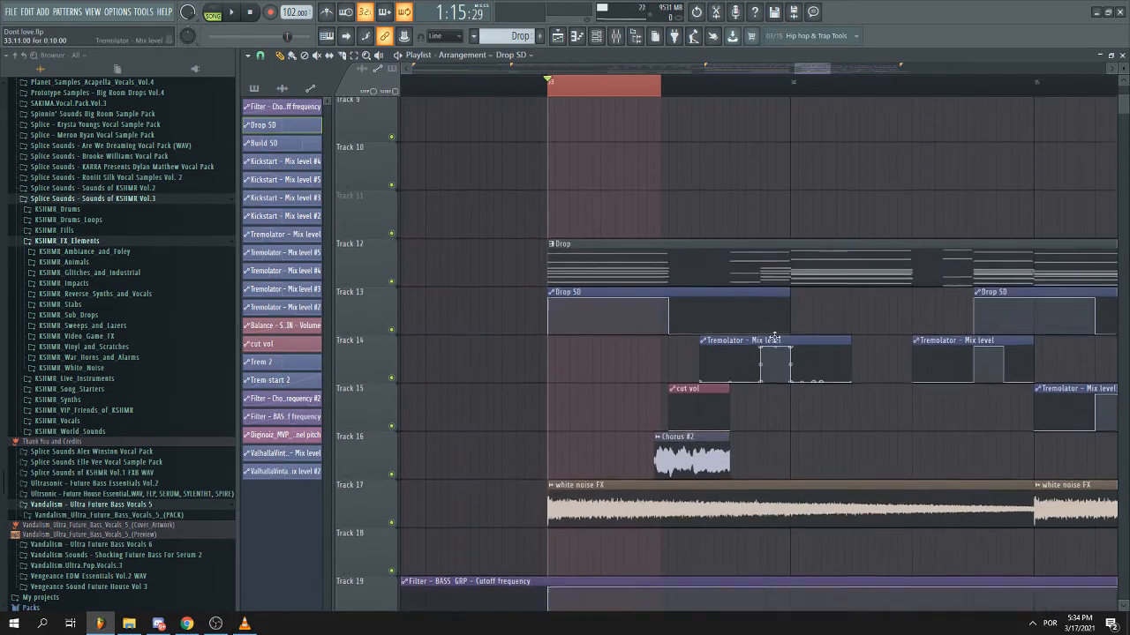
{"action": "left_click", "coordinate": [676, 90], "text": "ctrl"}
{"action": "scroll", "coordinate": [764, 239], "scroll_direction": "up", "scroll_amount": 1, "text": "ctrl"}
{"action": "scroll", "coordinate": [763, 239], "scroll_direction": "down", "scroll_amount": 3, "text": "ctrl"}
{"action": "scroll", "coordinate": [853, 360], "scroll_direction": "up", "scroll_amount": 2, "text": "ctrl"}
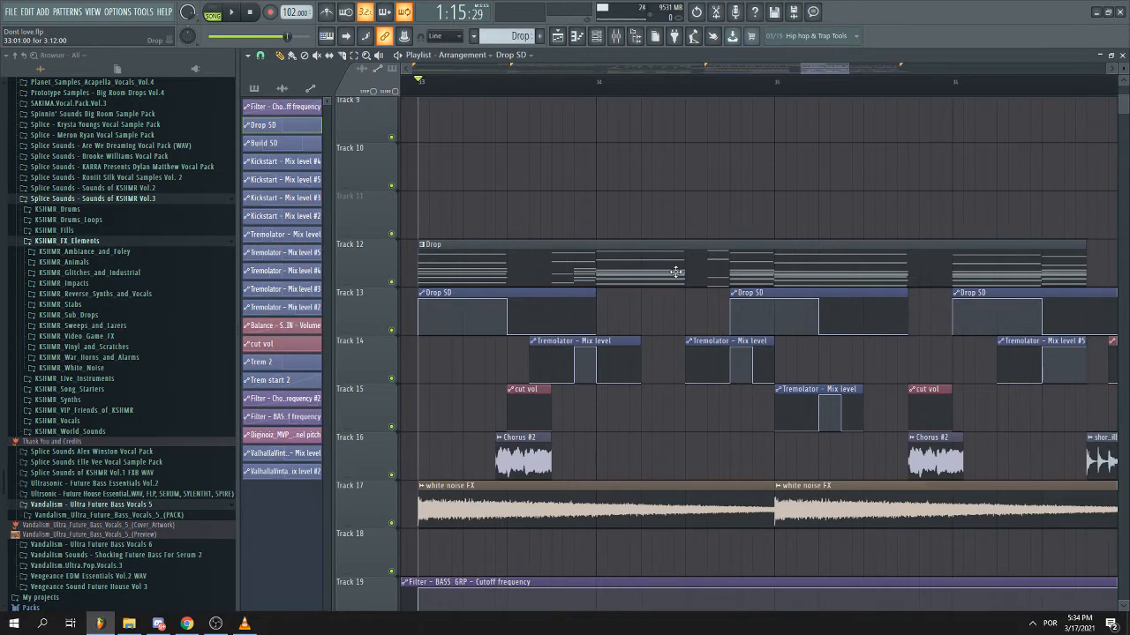
{"action": "scroll", "coordinate": [675, 272], "scroll_direction": "down", "scroll_amount": 4}
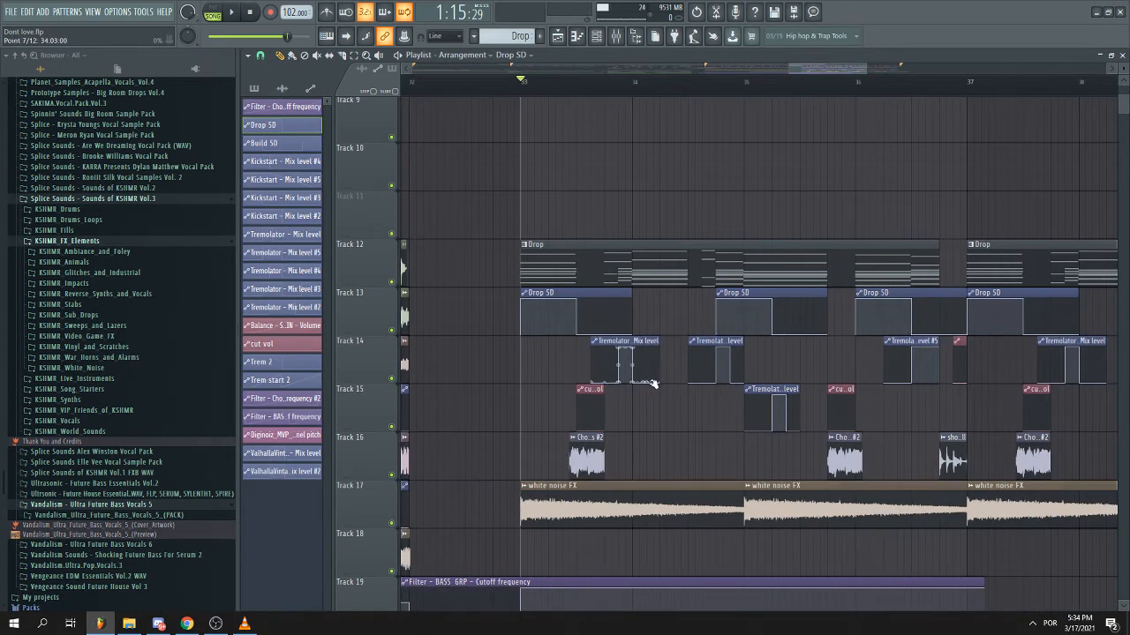
- Extend the first Tremolator - Mix level clip on Track 14 to a length of 0:10:12
{"action": "scroll", "coordinate": [657, 341], "scroll_direction": "up", "scroll_amount": 2}
{"action": "left_click_drag", "start_coordinate": [654, 341], "coordinate": [668, 324]}
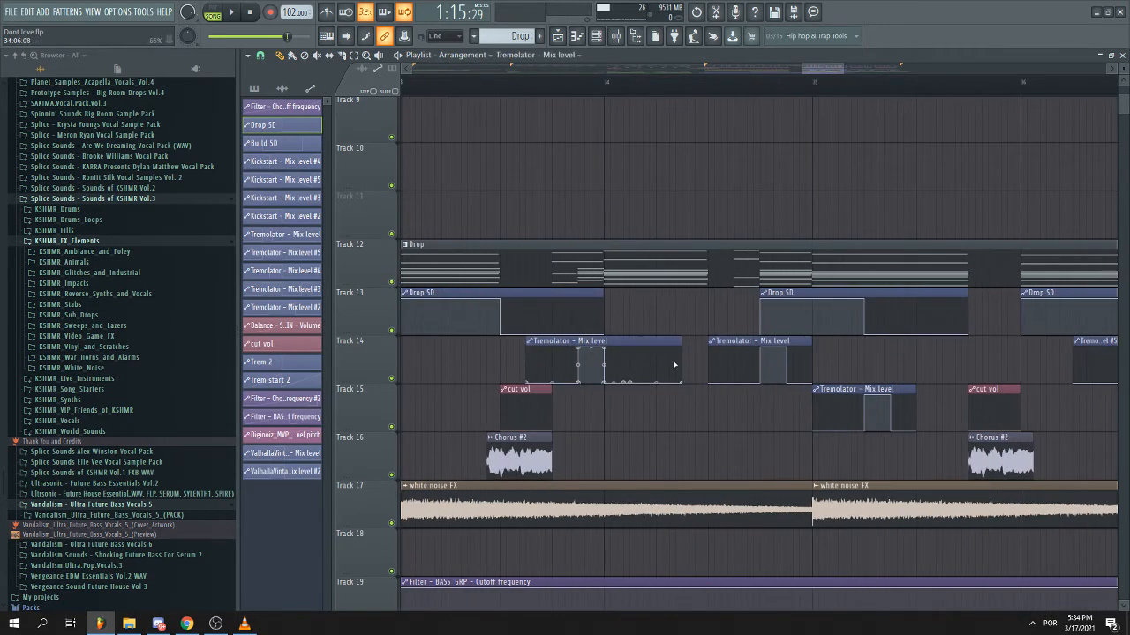
{"action": "scroll", "coordinate": [675, 365], "scroll_direction": "up", "scroll_amount": 1}
{"action": "right_click", "coordinate": [644, 355]}
{"action": "right_click", "coordinate": [644, 355]}
{"action": "scroll", "coordinate": [656, 353], "scroll_direction": "down", "scroll_amount": 3}
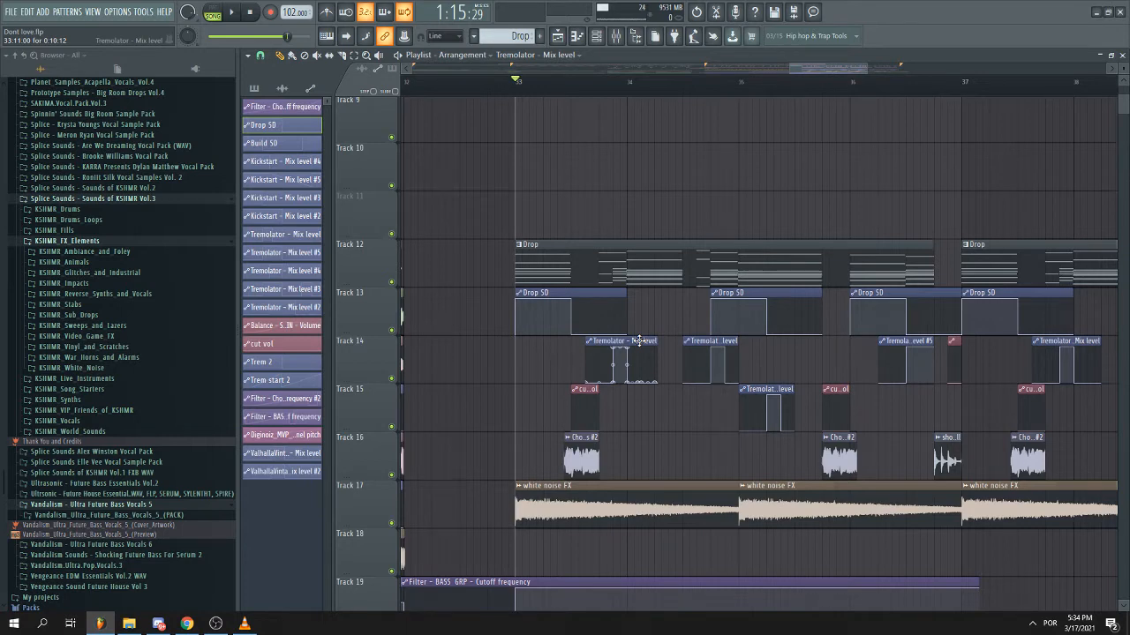
{"action": "scroll", "coordinate": [640, 340], "scroll_direction": "up", "scroll_amount": 6}
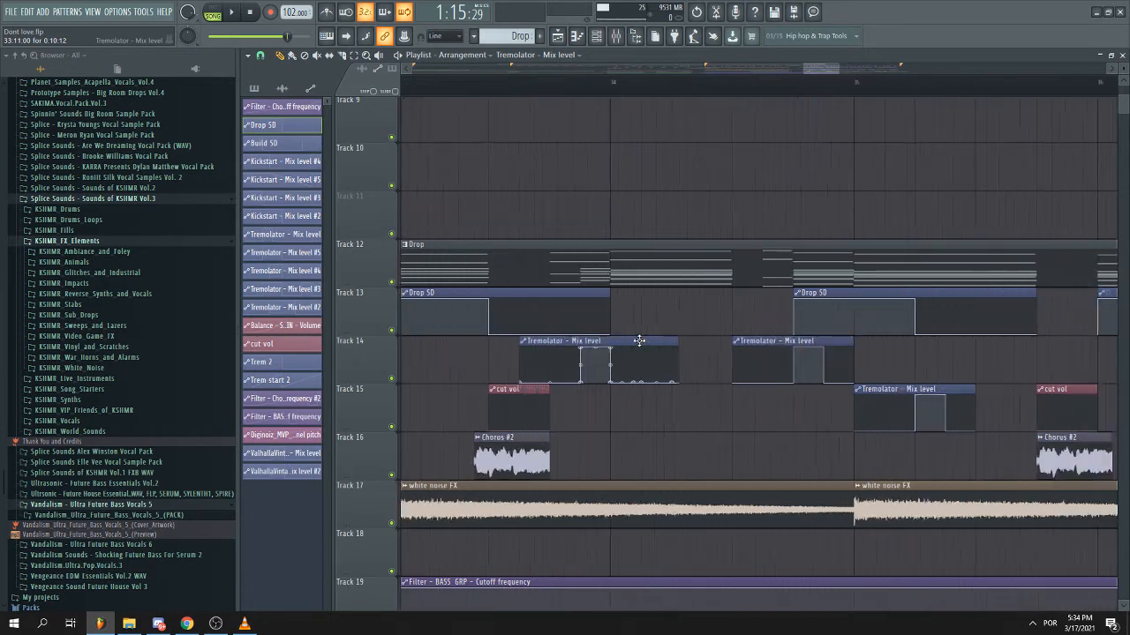
{"action": "scroll", "coordinate": [720, 98], "scroll_direction": "down", "scroll_amount": 4}
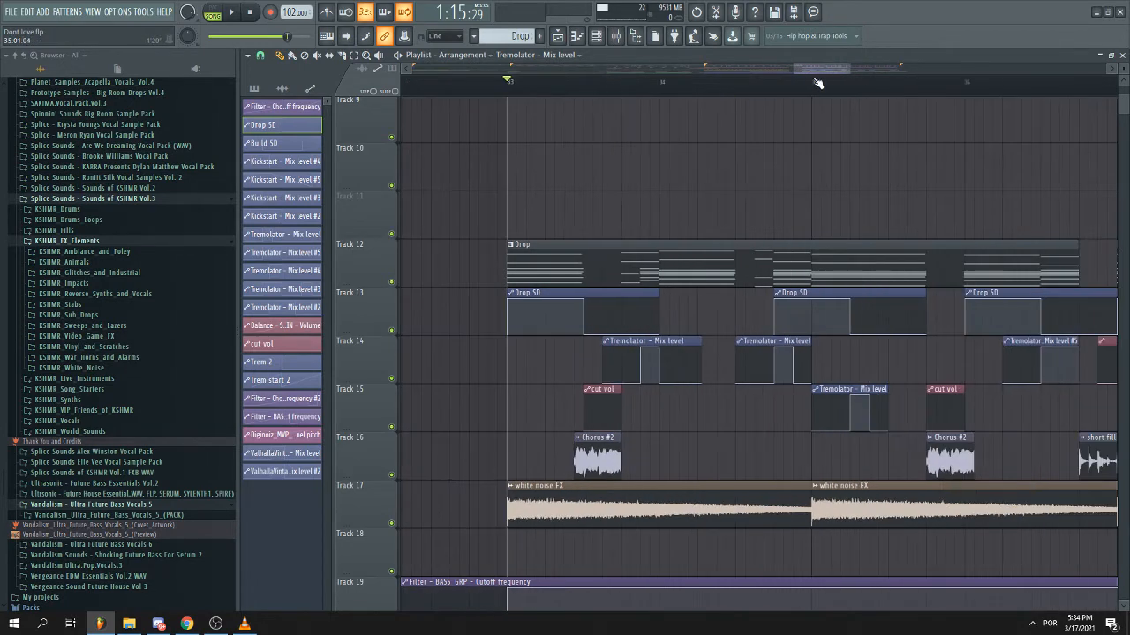
- Highlight the short fill's span from 36:13 to 37:01 on the timeline, and clear the highlight with the playback position at bar 37
{"action": "scroll", "coordinate": [870, 207], "scroll_direction": "right", "scroll_amount": 3}
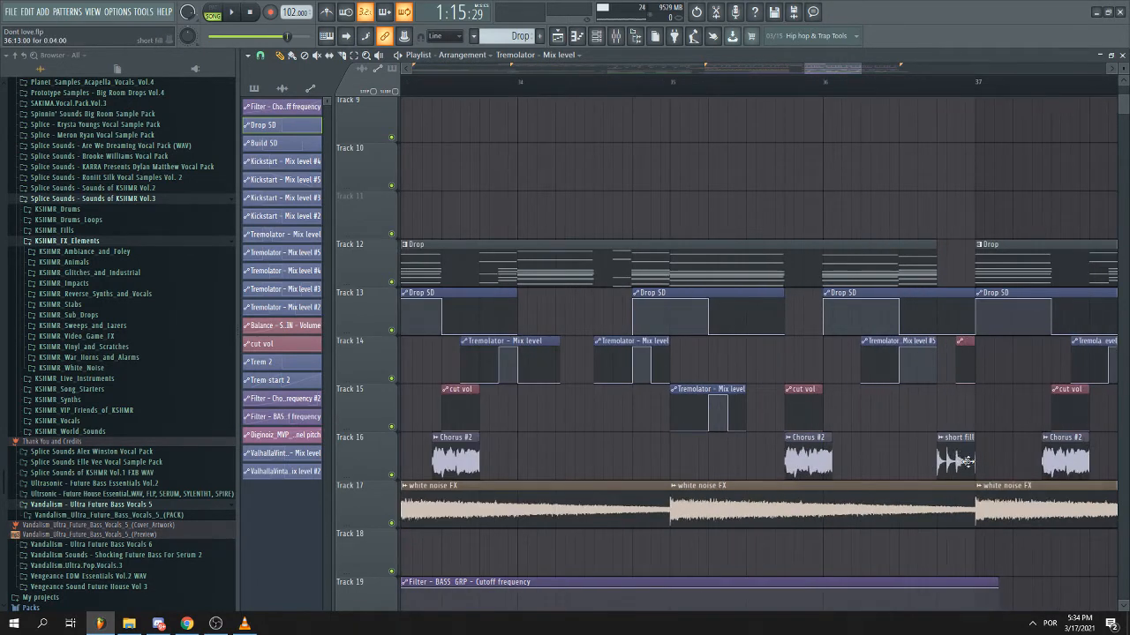
{"action": "left_click_drag", "start_coordinate": [937, 87], "coordinate": [978, 91]}
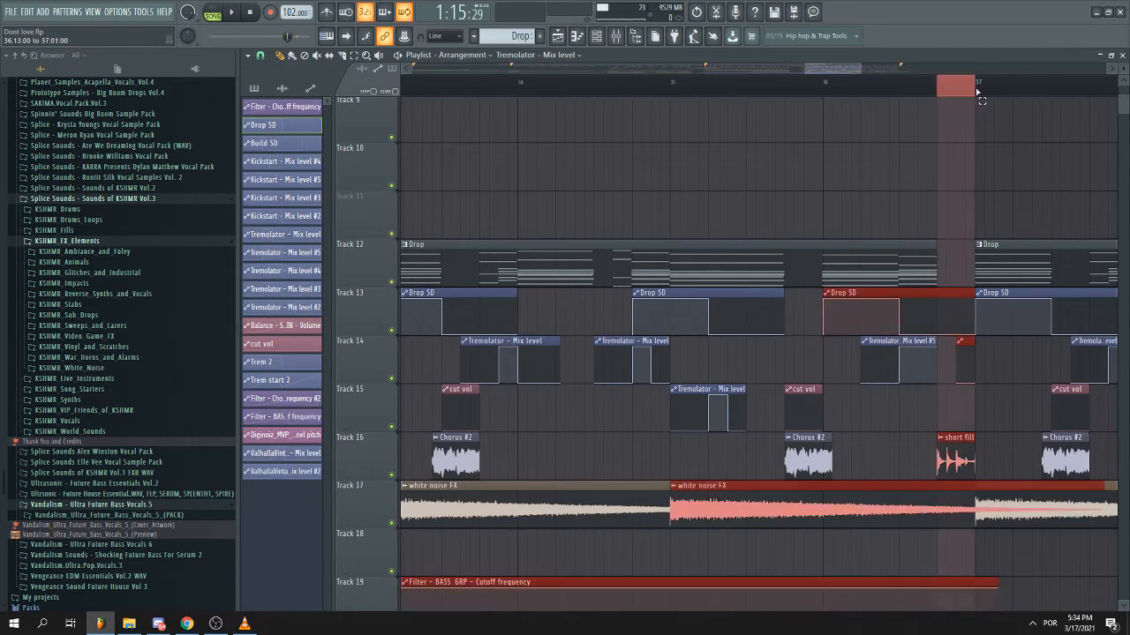
{"action": "key", "text": "ctrl+d"}
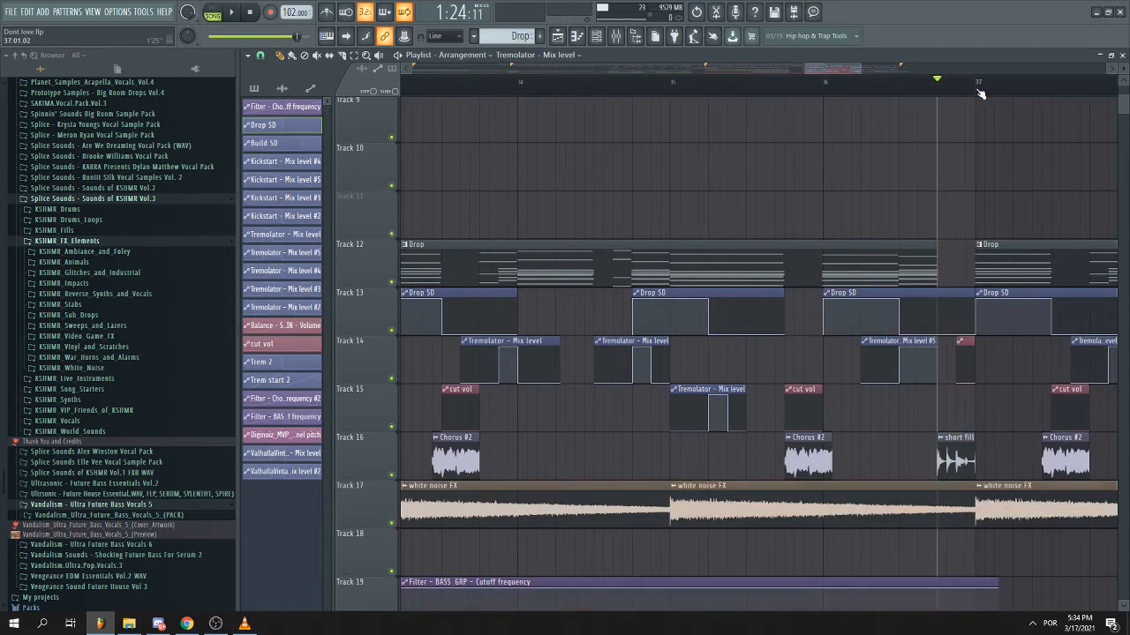
{"action": "left_click", "coordinate": [978, 91]}
- Examine the first cut vol clip on Track 15 and the first Chorus #2 clip on Track 16
{"action": "scroll", "coordinate": [960, 120], "scroll_direction": "down", "scroll_amount": 2}
{"action": "scroll", "coordinate": [651, 410], "scroll_direction": "up", "scroll_amount": 5}
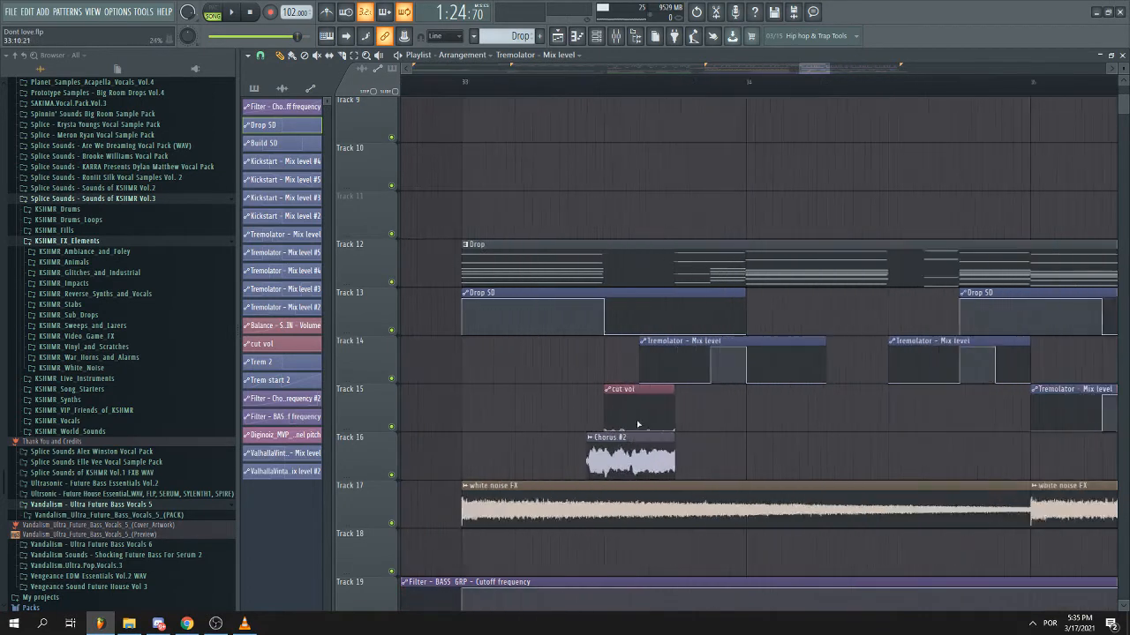
{"action": "scroll", "coordinate": [637, 437], "scroll_direction": "down", "scroll_amount": 2}
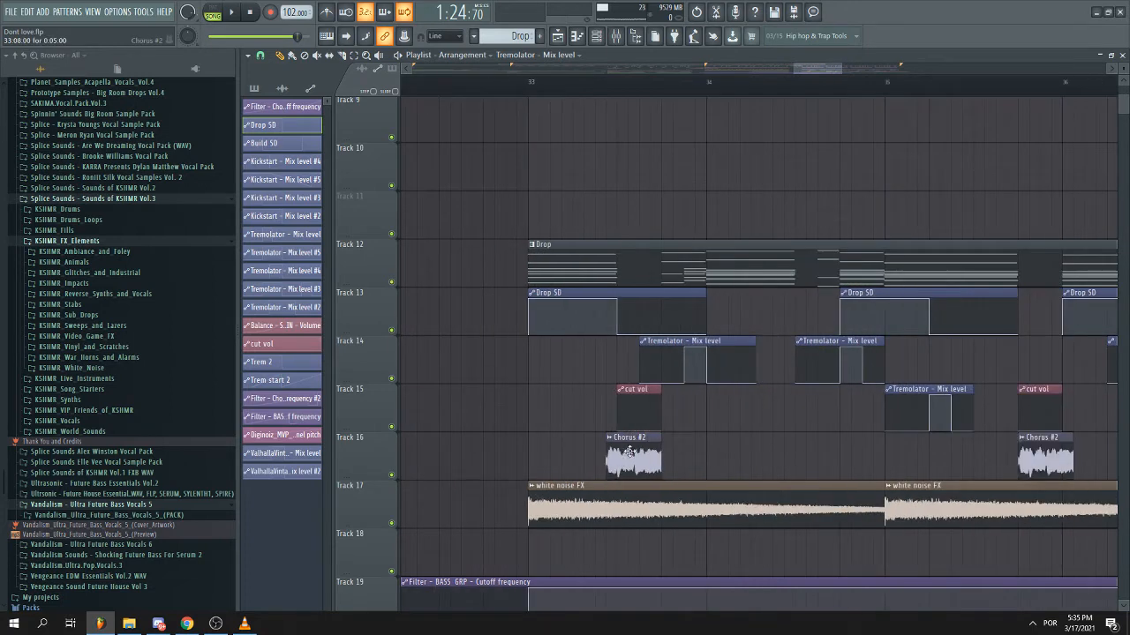
{"action": "scroll", "coordinate": [629, 451], "scroll_direction": "up", "scroll_amount": 1}
{"action": "scroll", "coordinate": [622, 486], "scroll_direction": "up", "scroll_amount": 2}
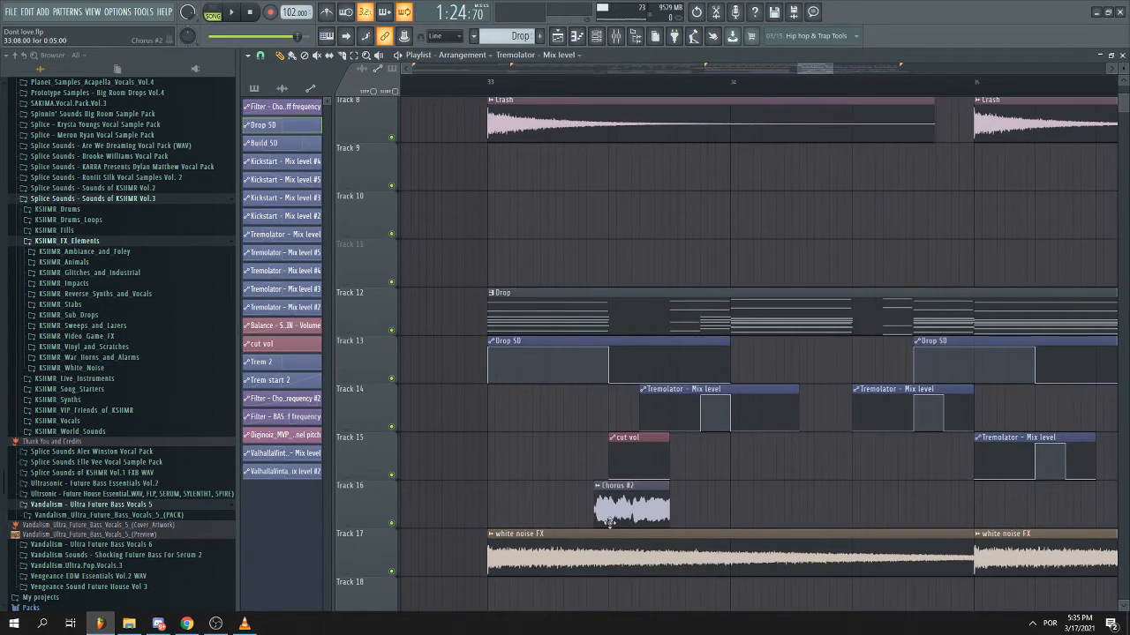
{"action": "scroll", "coordinate": [604, 524], "scroll_direction": "up", "scroll_amount": 2}
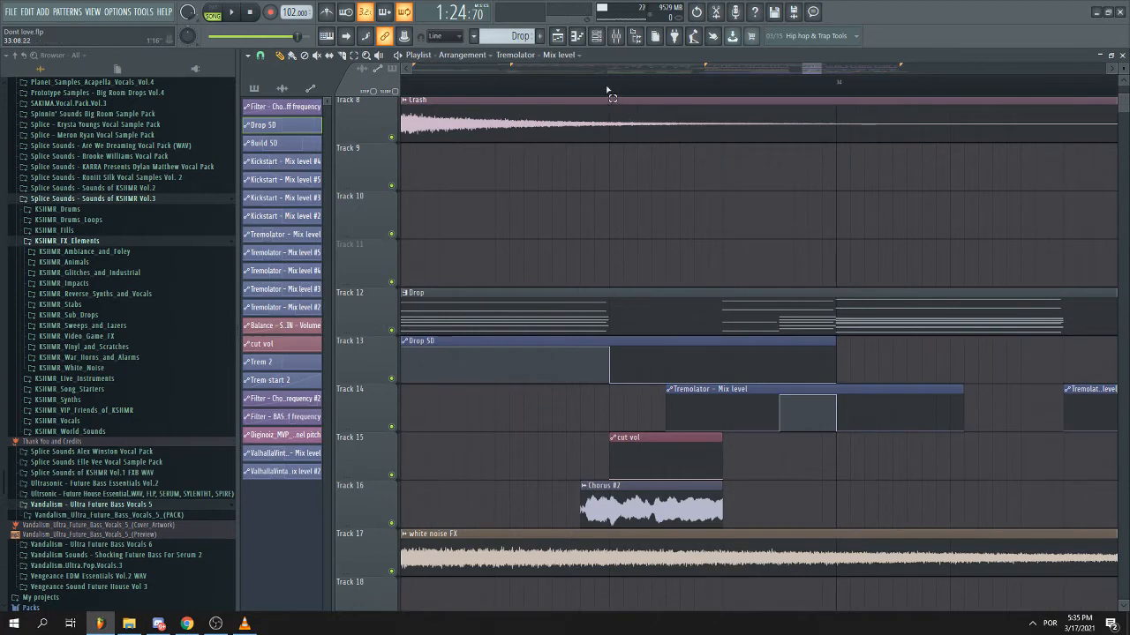
- Return the playback position to bar 33 and play the start of the drop through the first Chorus #2 clip
{"action": "left_click_drag", "start_coordinate": [607, 90], "coordinate": [542, 83]}
{"action": "scroll", "coordinate": [722, 100], "scroll_direction": "down", "scroll_amount": 2}
{"action": "left_click", "coordinate": [665, 90], "text": "ctrl"}
{"action": "scroll", "coordinate": [737, 257], "scroll_direction": "down", "scroll_amount": 2}
{"action": "scroll", "coordinate": [766, 267], "scroll_direction": "up", "scroll_amount": 2}
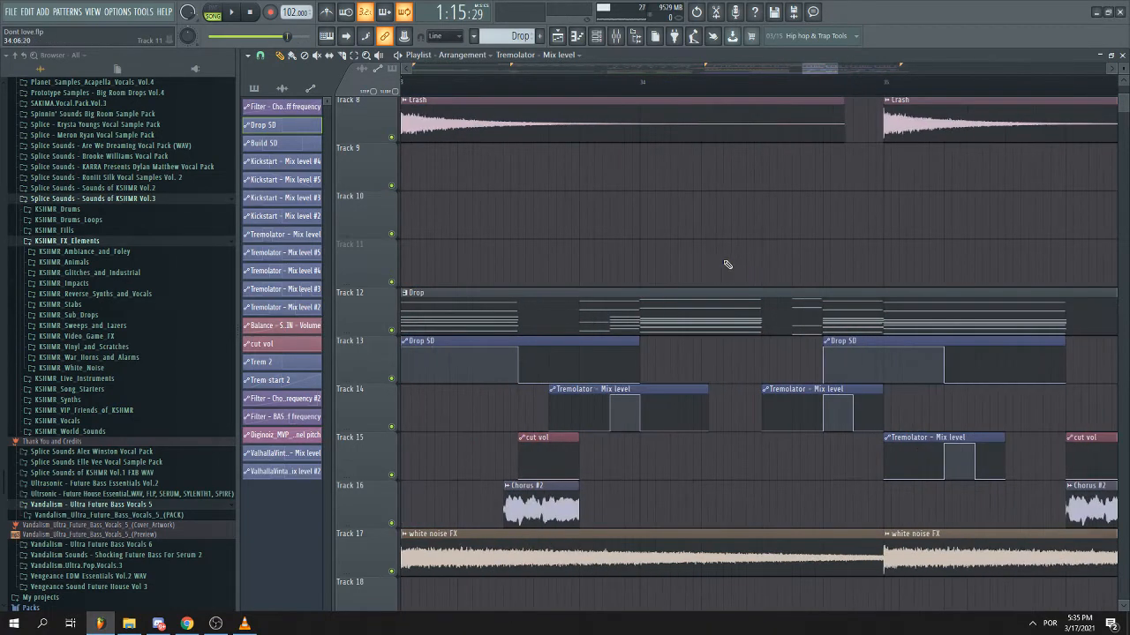
{"action": "scroll", "coordinate": [727, 265], "scroll_direction": "down", "scroll_amount": 2}
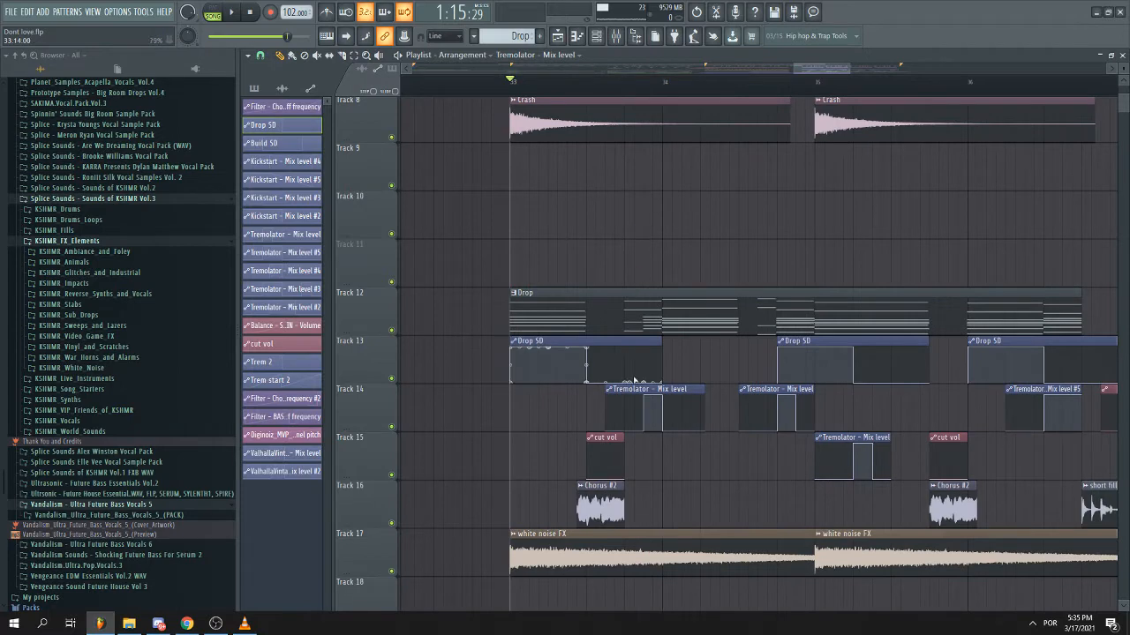
{"action": "key", "text": "space"}
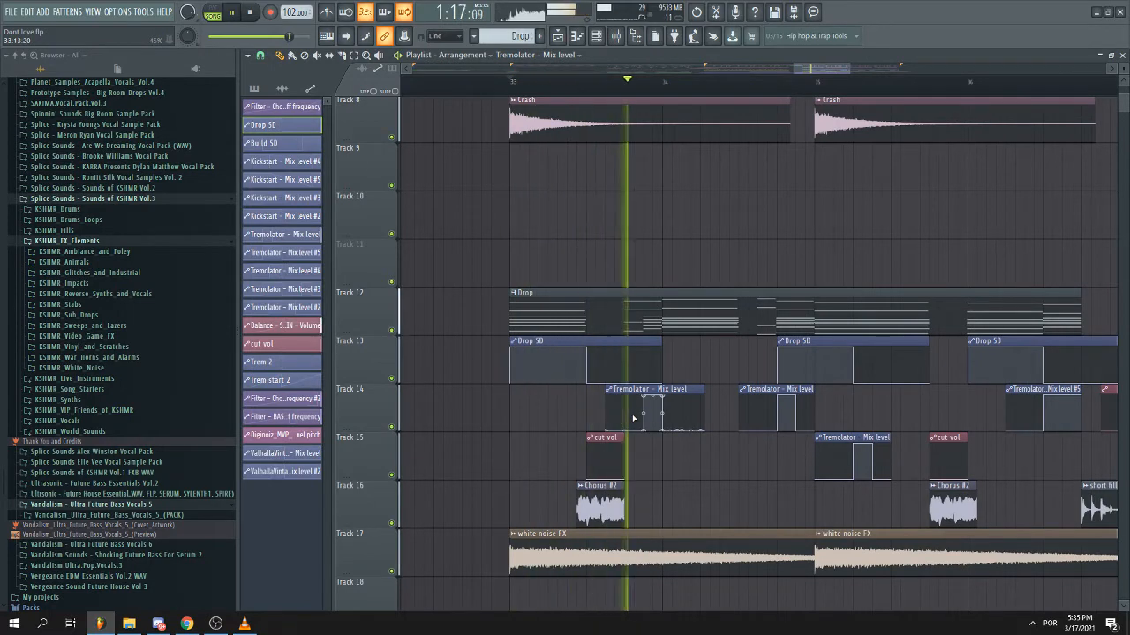
{"action": "key", "text": "space"}
- Highlight the span of the first cut vol clip on the timeline and deselect the clips it covers
{"action": "scroll", "coordinate": [619, 483], "scroll_direction": "up", "scroll_amount": 3}
{"action": "left_click_drag", "start_coordinate": [557, 86], "coordinate": [623, 110]}
{"action": "scroll", "coordinate": [613, 131], "scroll_direction": "up", "scroll_amount": 3}
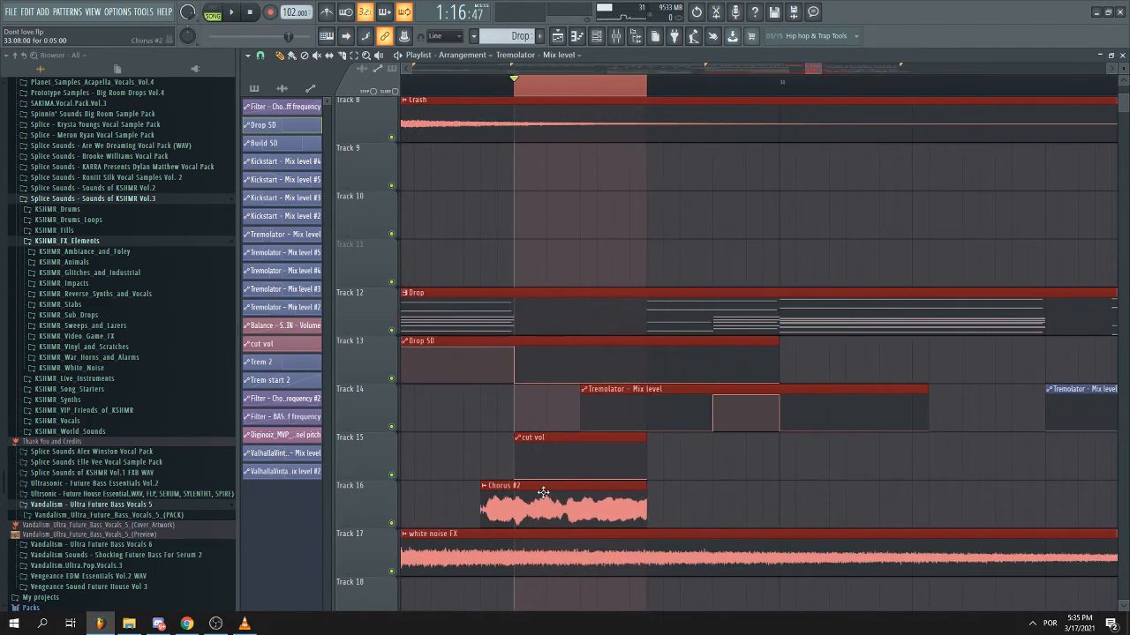
{"action": "left_click", "coordinate": [724, 497], "text": "ctrl"}
{"action": "scroll", "coordinate": [679, 501], "scroll_direction": "down", "scroll_amount": 3}
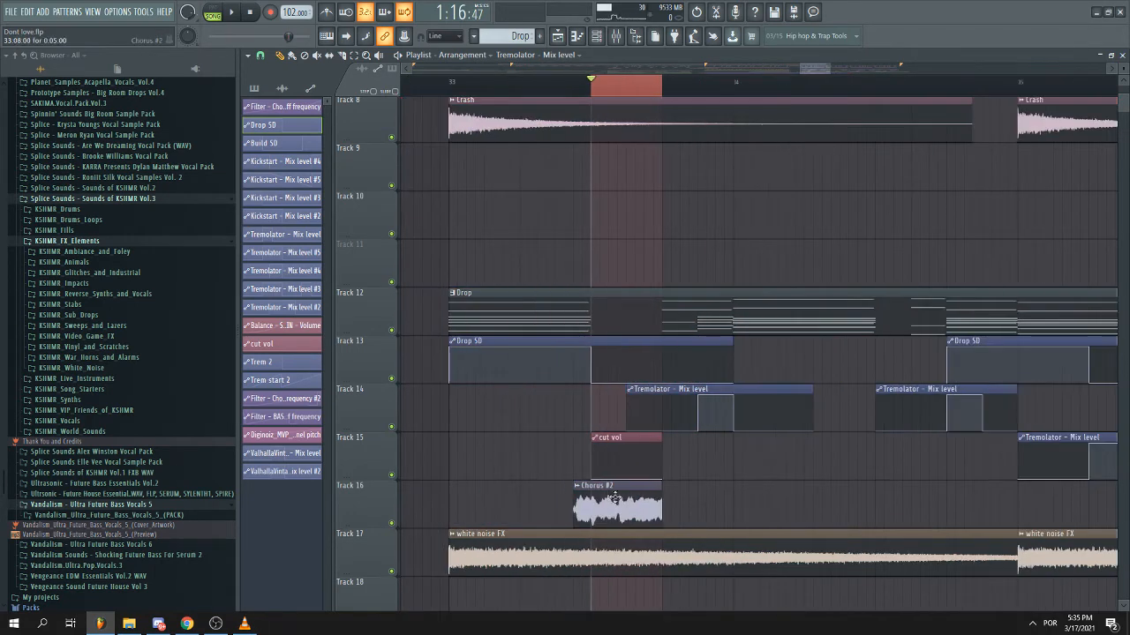
- Review the arrangement around the build and drop, from the vocal tracks down to the drum, chord, automation and white noise clips
{"action": "scroll", "coordinate": [631, 513], "scroll_direction": "down", "scroll_amount": 8}
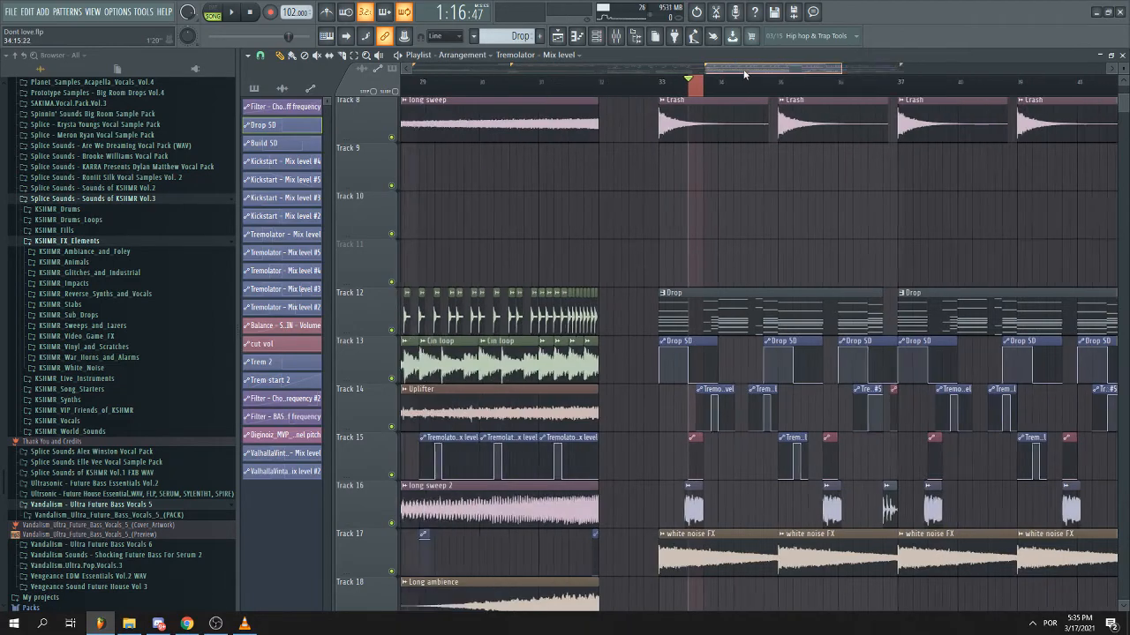
{"action": "scroll", "coordinate": [647, 160], "scroll_direction": "up", "scroll_amount": 3}
{"action": "scroll", "coordinate": [647, 161], "scroll_direction": "down", "scroll_amount": 4}
{"action": "scroll", "coordinate": [628, 171], "scroll_direction": "up", "scroll_amount": 2}
{"action": "scroll", "coordinate": [618, 187], "scroll_direction": "up", "scroll_amount": 5}
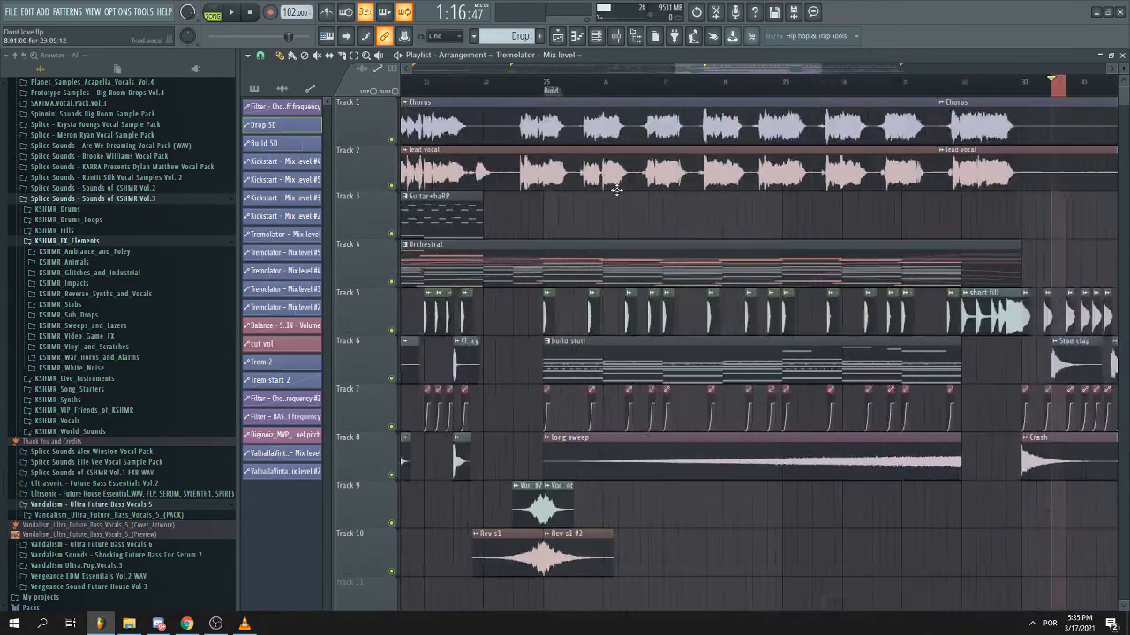
{"action": "scroll", "coordinate": [700, 110], "scroll_direction": "down", "scroll_amount": 4}
{"action": "scroll", "coordinate": [734, 115], "scroll_direction": "right", "scroll_amount": 4}
{"action": "scroll", "coordinate": [697, 283], "scroll_direction": "down", "scroll_amount": 6}
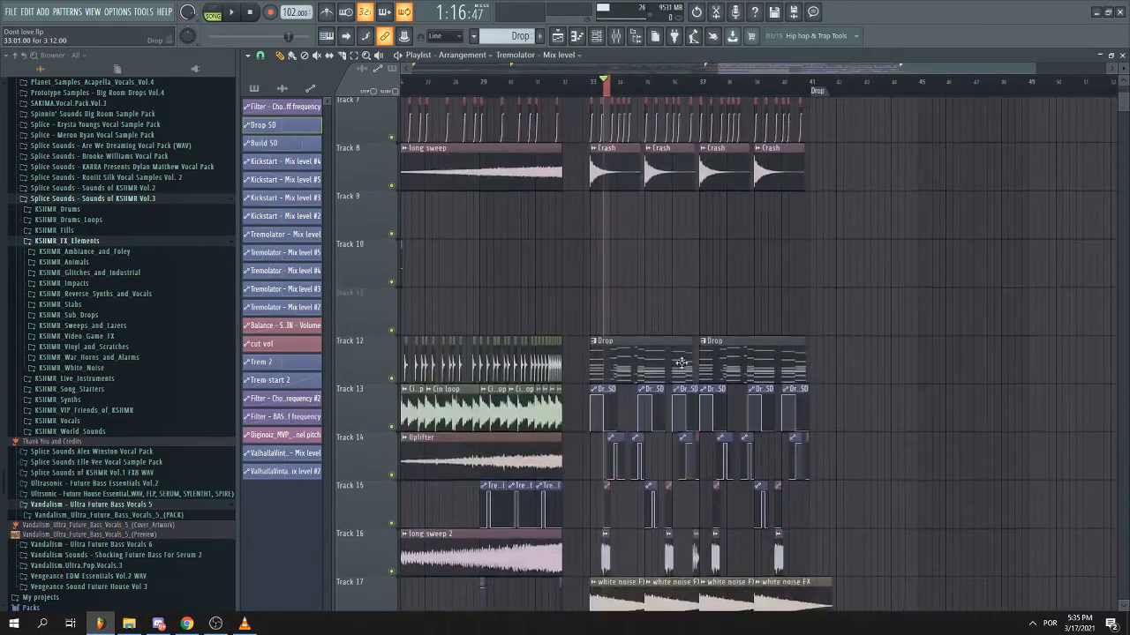
{"action": "scroll", "coordinate": [612, 441], "scroll_direction": "up", "scroll_amount": 5}
{"action": "scroll", "coordinate": [582, 489], "scroll_direction": "up", "scroll_amount": 4}
{"action": "scroll", "coordinate": [565, 353], "scroll_direction": "up", "scroll_amount": 7}
{"action": "scroll", "coordinate": [539, 270], "scroll_direction": "down", "scroll_amount": 6}
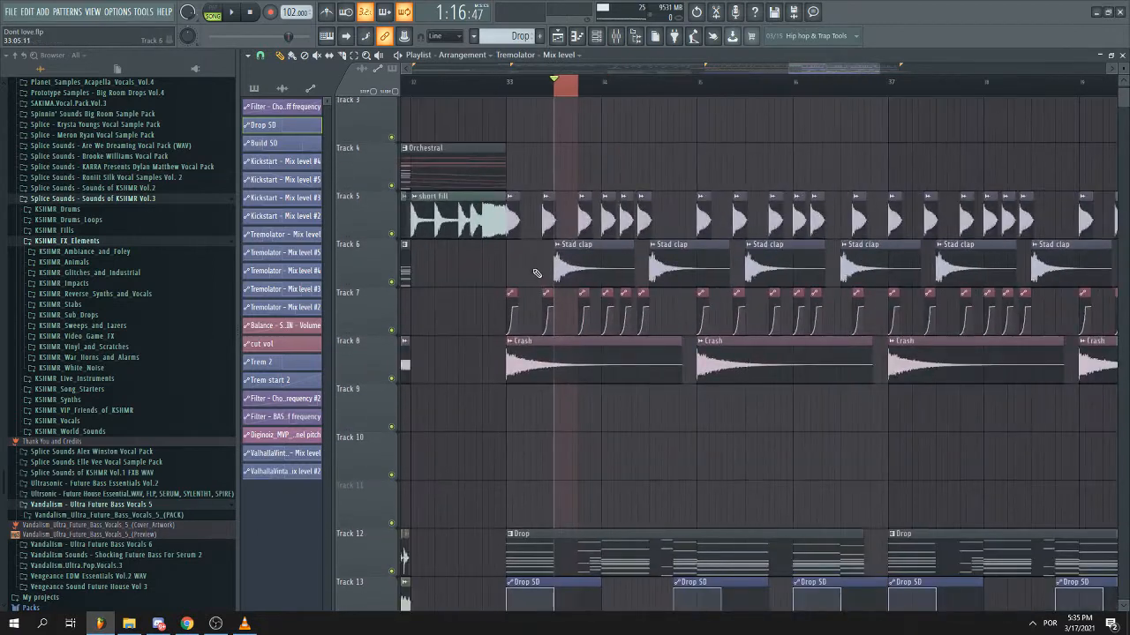
- Select the last Chorus and lead vocal clips on Tracks 1 and 2, and compare them with the drop's Chorus #2 clips
{"action": "scroll", "coordinate": [512, 256], "scroll_direction": "up", "scroll_amount": 2}
{"action": "left_click_drag", "start_coordinate": [500, 213], "coordinate": [466, 137]}
{"action": "scroll", "coordinate": [536, 190], "scroll_direction": "down", "scroll_amount": 2}
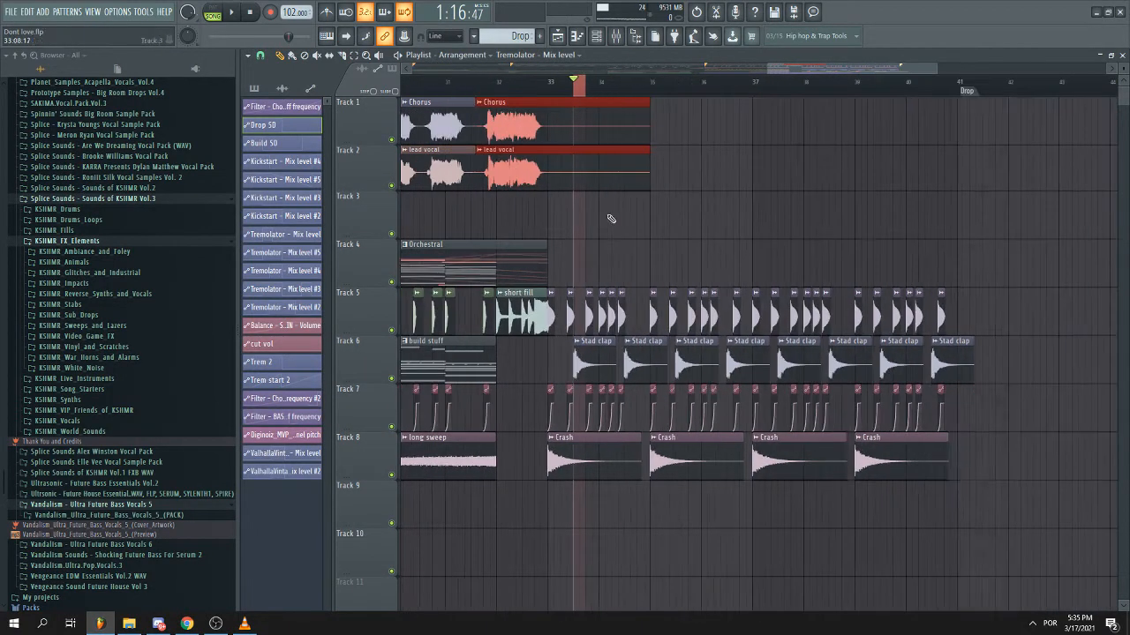
{"action": "scroll", "coordinate": [658, 273], "scroll_direction": "down", "scroll_amount": 6}
{"action": "scroll", "coordinate": [622, 380], "scroll_direction": "up", "scroll_amount": 5}
{"action": "scroll", "coordinate": [448, 417], "scroll_direction": "down", "scroll_amount": 2}
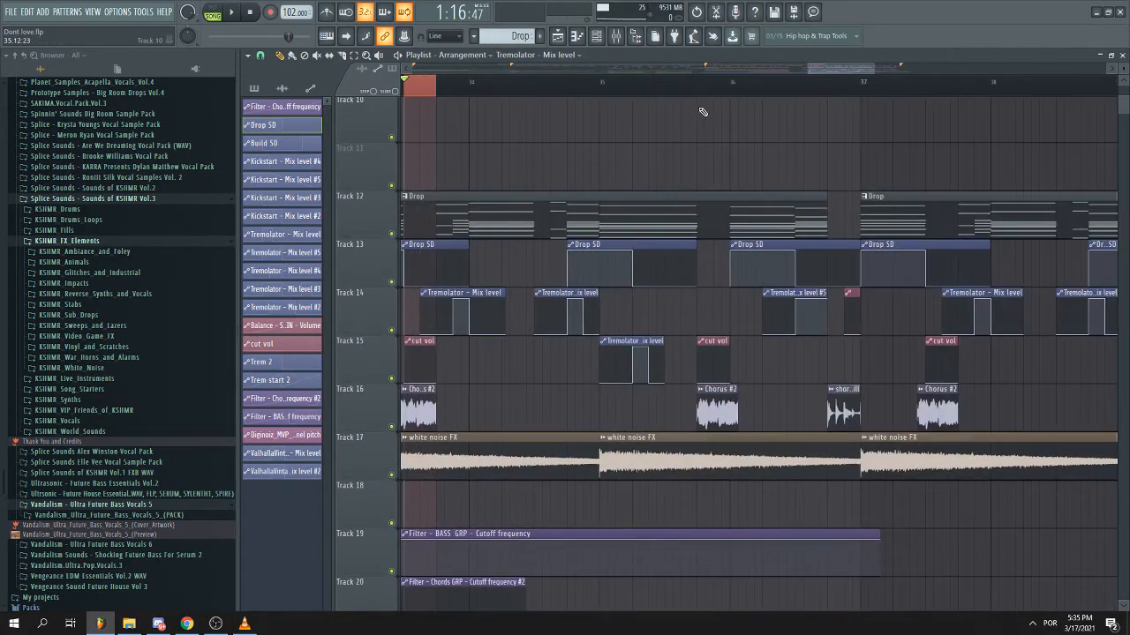
{"action": "scroll", "coordinate": [448, 407], "scroll_direction": "up", "scroll_amount": 2}
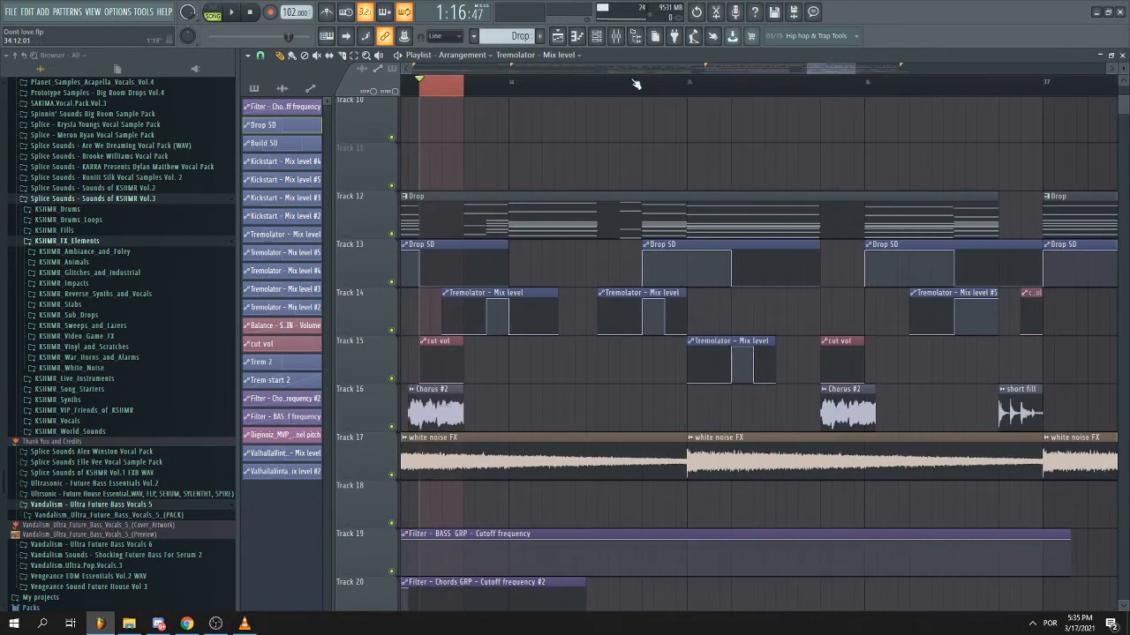
- Check the first Chorus #2 clip's channel settings and its option to make the clip unique
{"action": "left_click", "coordinate": [596, 35]}
{"action": "double_click", "coordinate": [448, 409]}
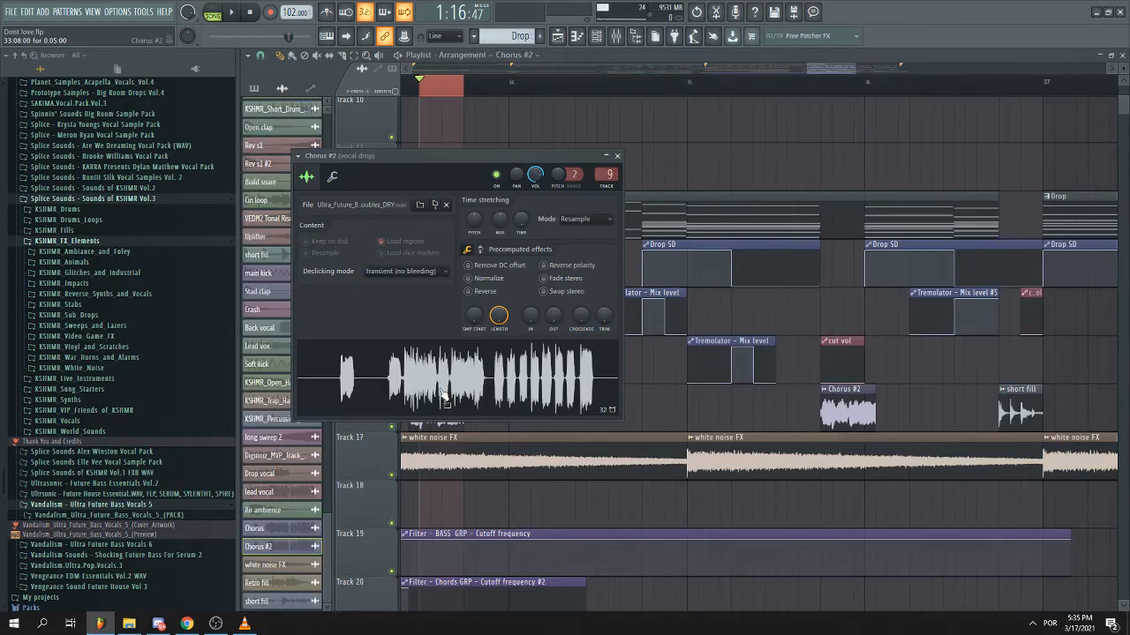
{"action": "right_click", "coordinate": [671, 379]}
{"action": "left_click", "coordinate": [412, 392]}
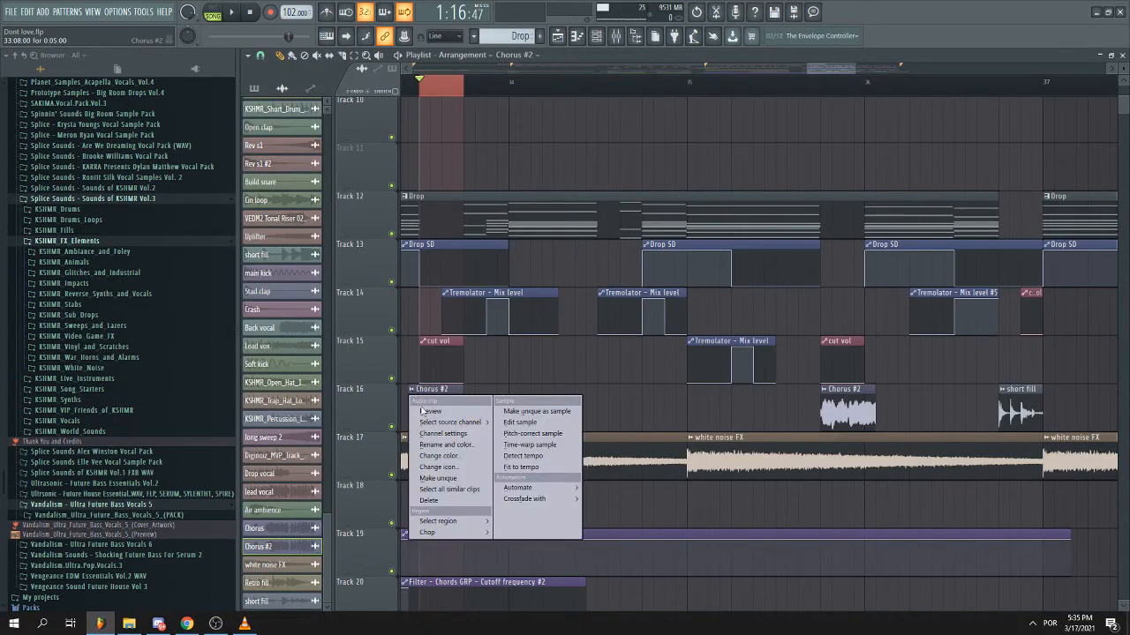
{"action": "left_click", "coordinate": [438, 479]}
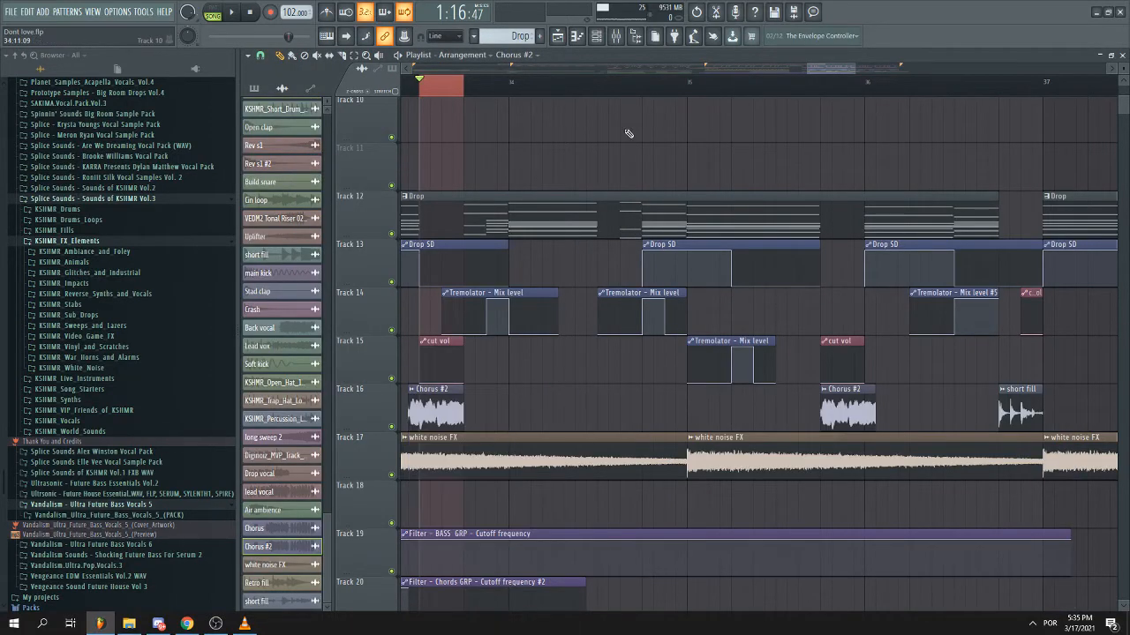
- Open the vocal drop track's LittleAlterBoy effect from the mixer and separate the two windows so all effect controls are visible
{"action": "left_click", "coordinate": [616, 35]}
{"action": "left_click_drag", "start_coordinate": [609, 335], "coordinate": [699, 271]}
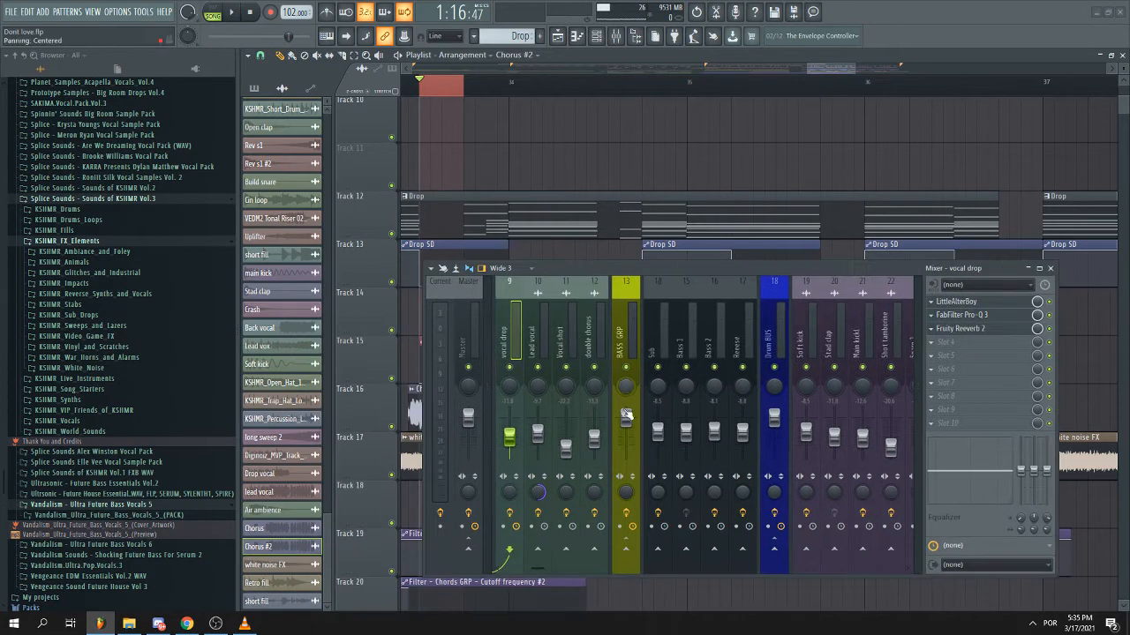
{"action": "left_click_drag", "start_coordinate": [536, 569], "coordinate": [518, 569]}
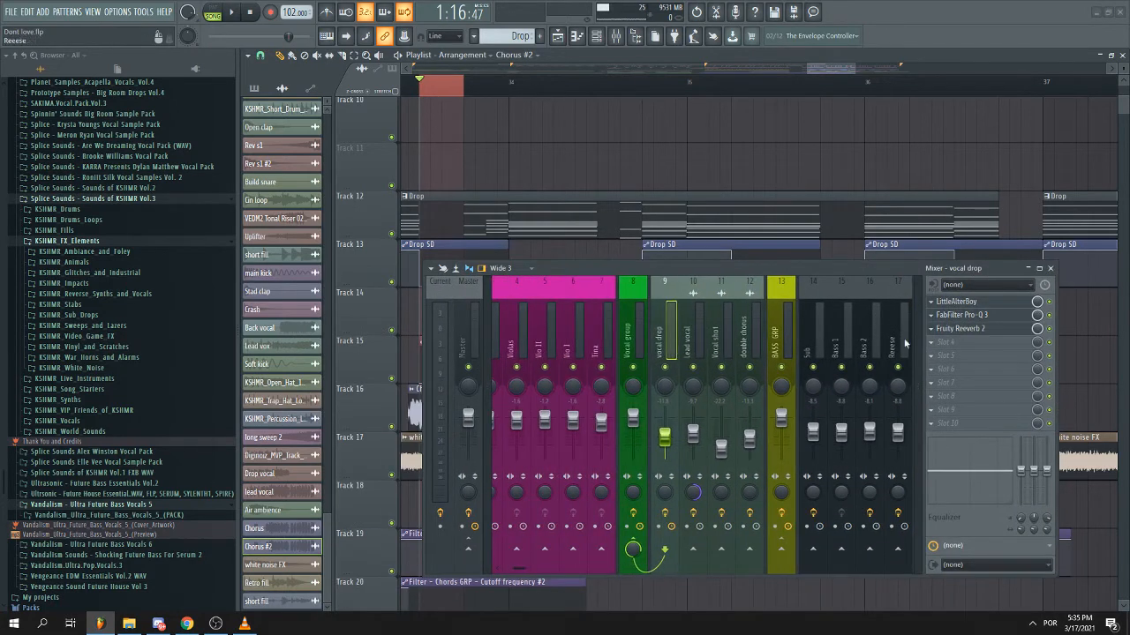
{"action": "left_click", "coordinate": [949, 304]}
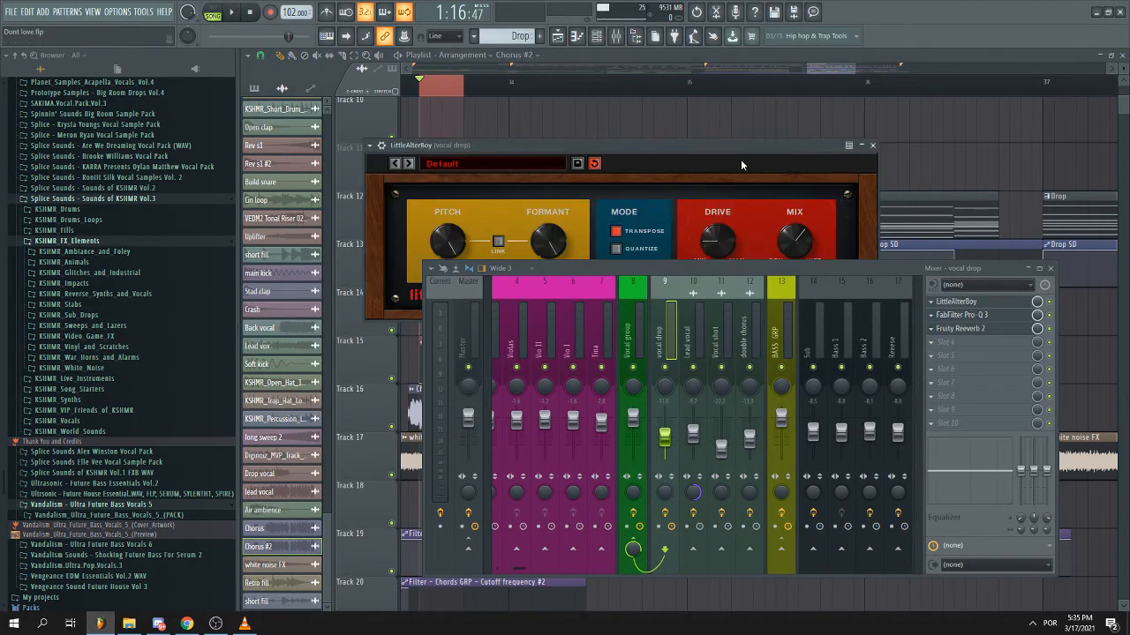
{"action": "left_click_drag", "start_coordinate": [741, 146], "coordinate": [747, 113]}
{"action": "left_click_drag", "start_coordinate": [768, 271], "coordinate": [847, 388]}
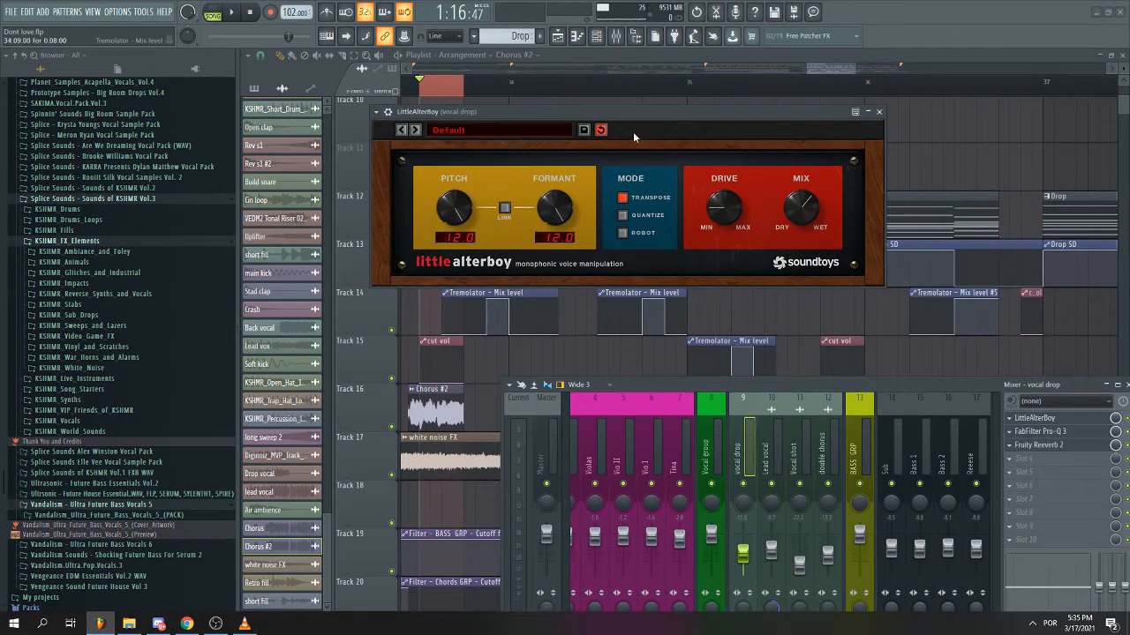
- Examine LittleAlterBoy's pitch, formant and mix settings, moving its window clear of the first Chorus #2 clip
{"action": "left_click_drag", "start_coordinate": [655, 116], "coordinate": [832, 129]}
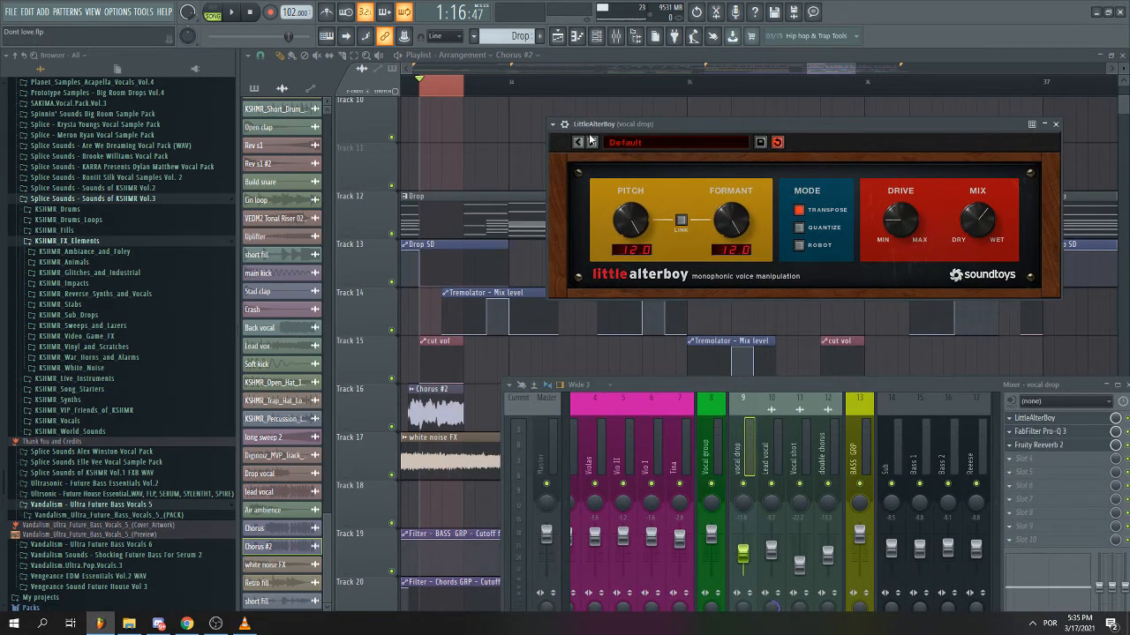
{"action": "left_click_drag", "start_coordinate": [641, 133], "coordinate": [725, 187]}
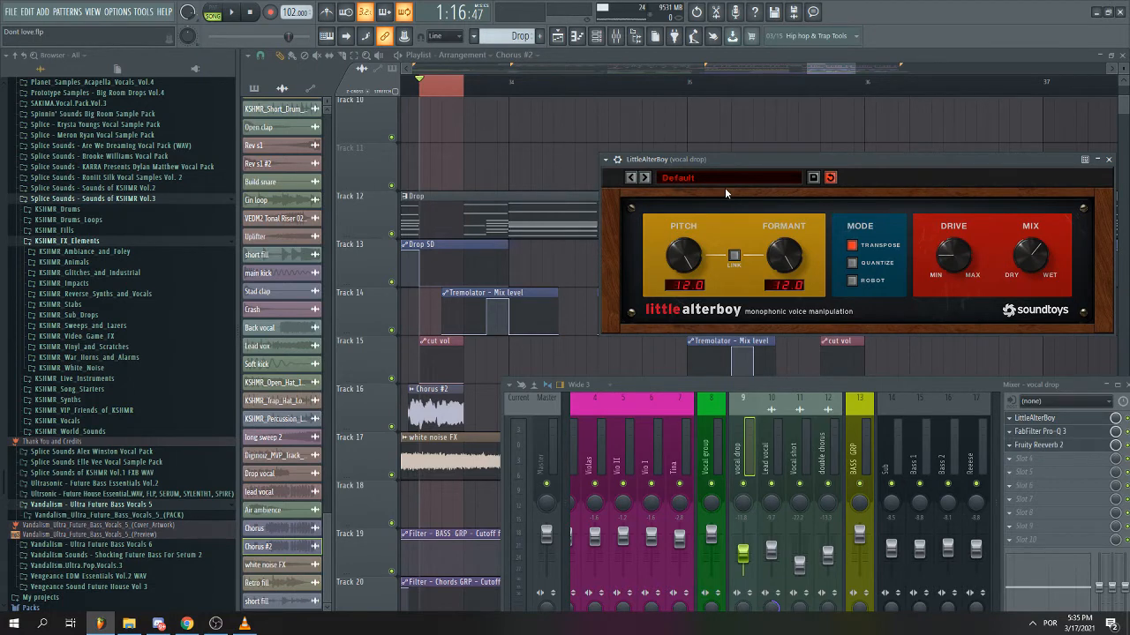
{"action": "left_click_drag", "start_coordinate": [852, 173], "coordinate": [858, 173]}
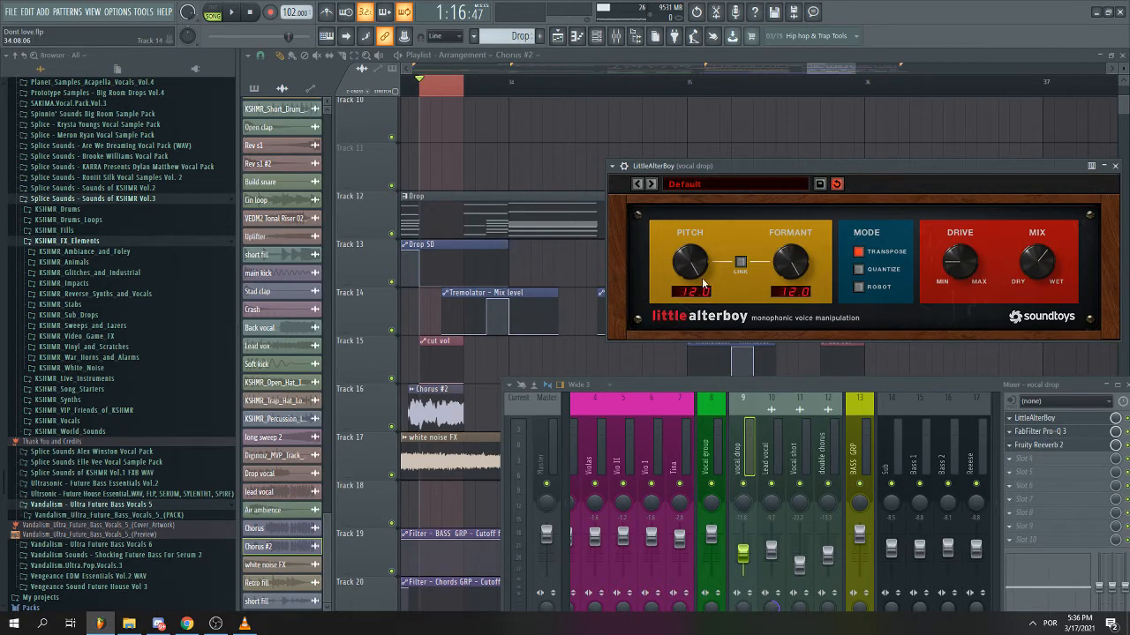
{"action": "left_click_drag", "start_coordinate": [703, 282], "coordinate": [744, 430]}
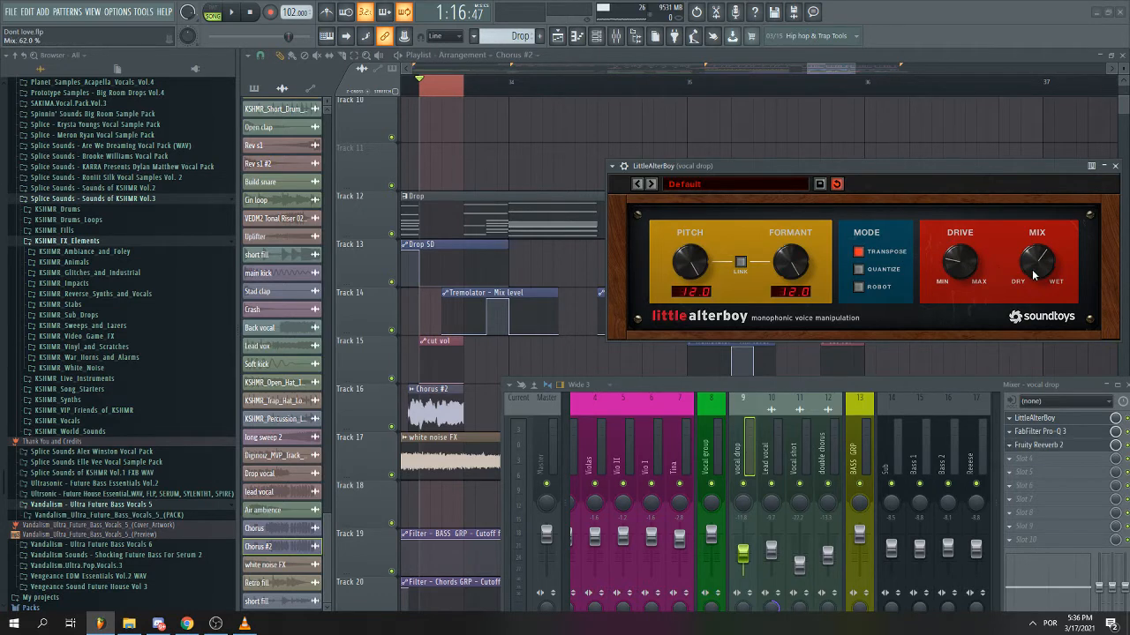
{"action": "left_click_drag", "start_coordinate": [937, 187], "coordinate": [957, 200]}
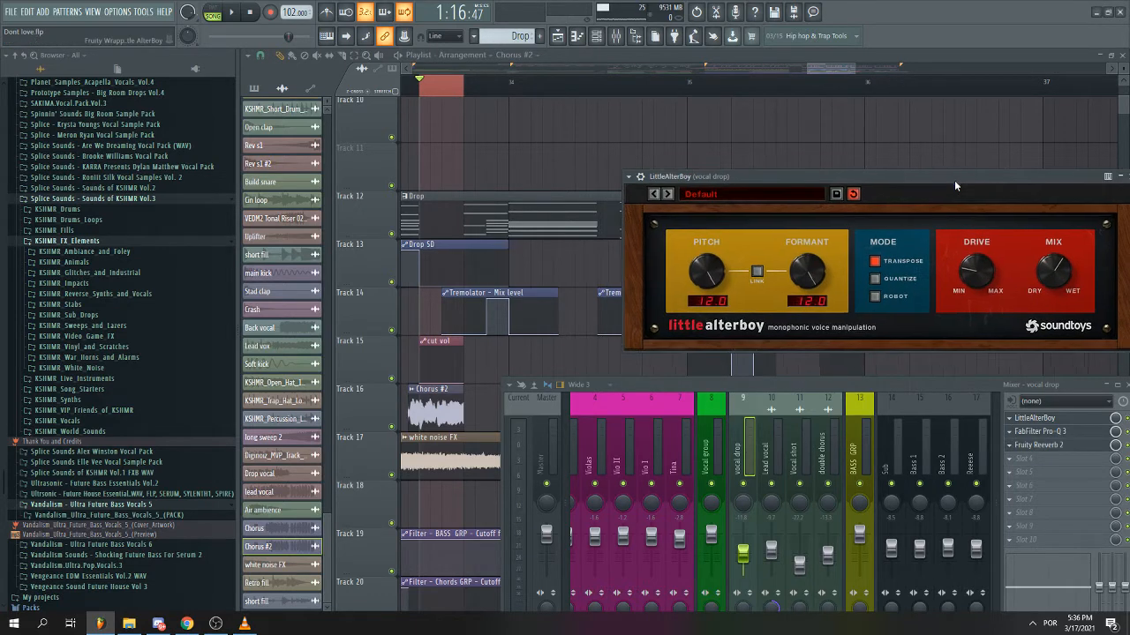
- Close LittleAlterBoy, play the highlighted vocal chop, and clear the timeline highlight
{"action": "left_click_drag", "start_coordinate": [840, 71], "coordinate": [834, 72]}
{"action": "key", "text": "space"}
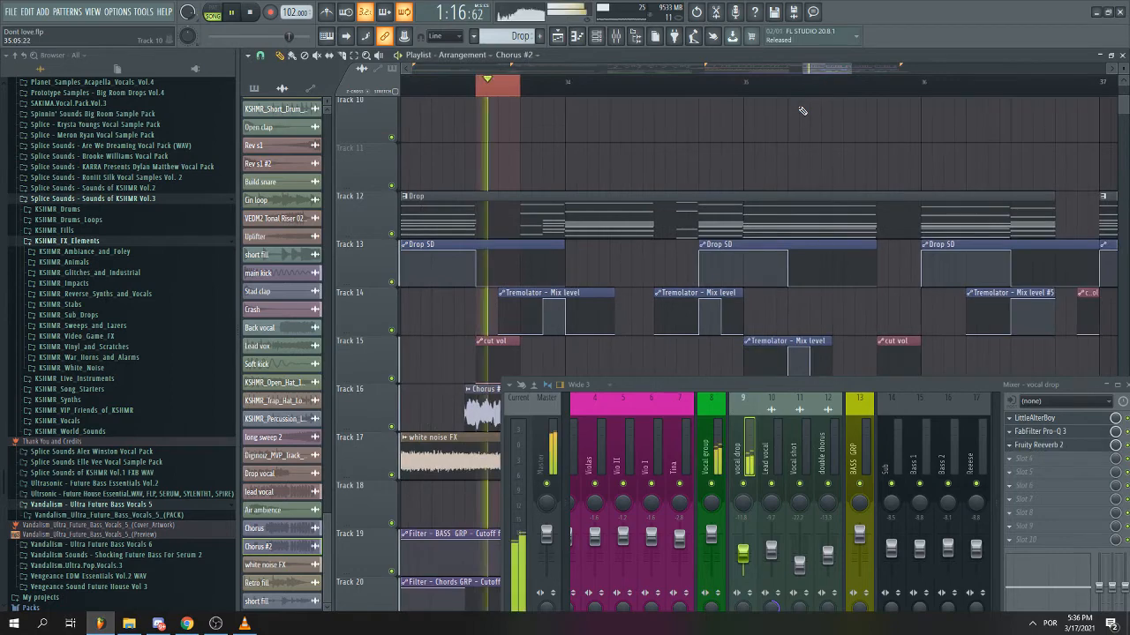
{"action": "scroll", "coordinate": [539, 193], "scroll_direction": "down", "scroll_amount": 1, "text": "ctrl"}
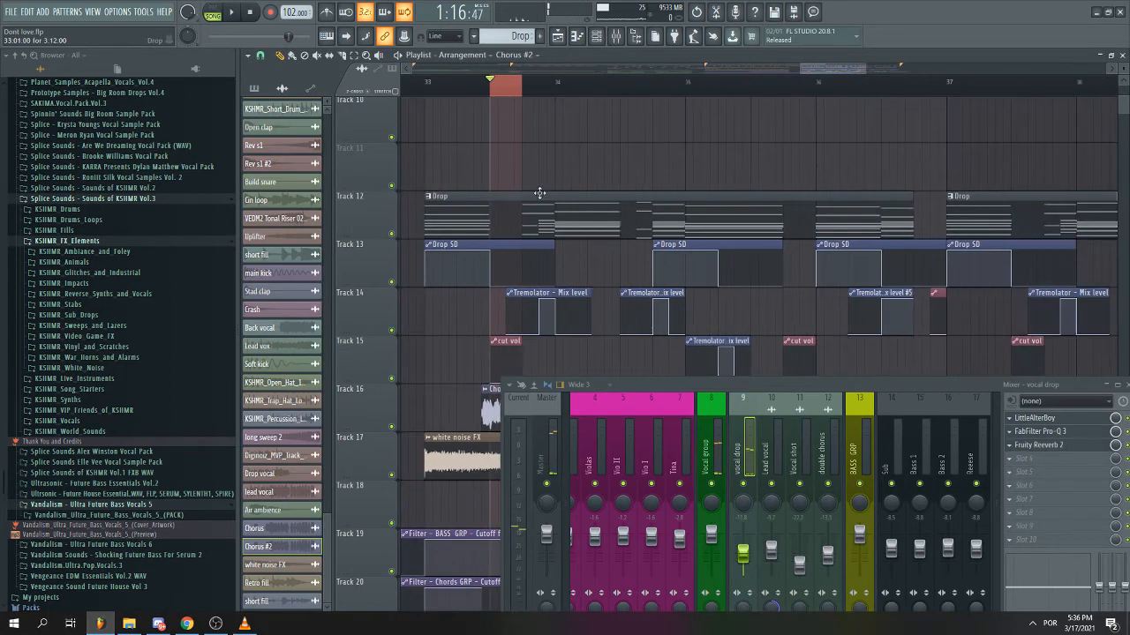
{"action": "left_click", "coordinate": [500, 93], "text": "ctrl"}
- Reduce the playlist's track height and review the drop's clips from the drums down to Track 17
{"action": "scroll", "coordinate": [530, 167], "scroll_direction": "up", "scroll_amount": 3}
{"action": "scroll", "coordinate": [532, 203], "scroll_direction": "down", "scroll_amount": 4, "text": "alt"}
{"action": "scroll", "coordinate": [556, 230], "scroll_direction": "up", "scroll_amount": 2, "text": "alt"}
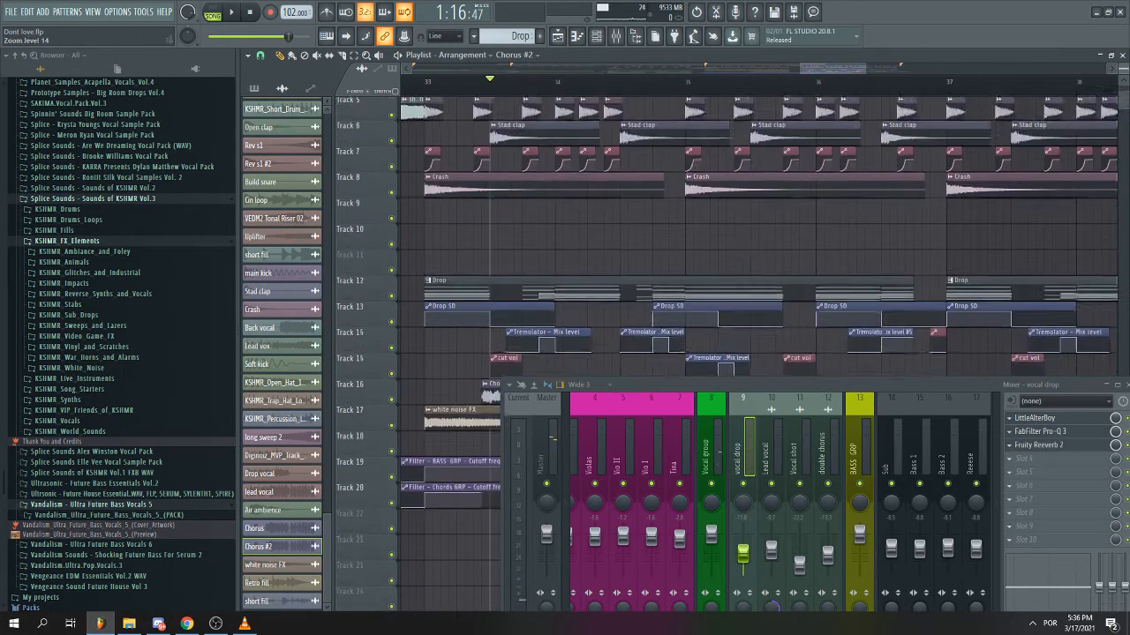
{"action": "scroll", "coordinate": [980, 356], "scroll_direction": "down", "scroll_amount": 3}
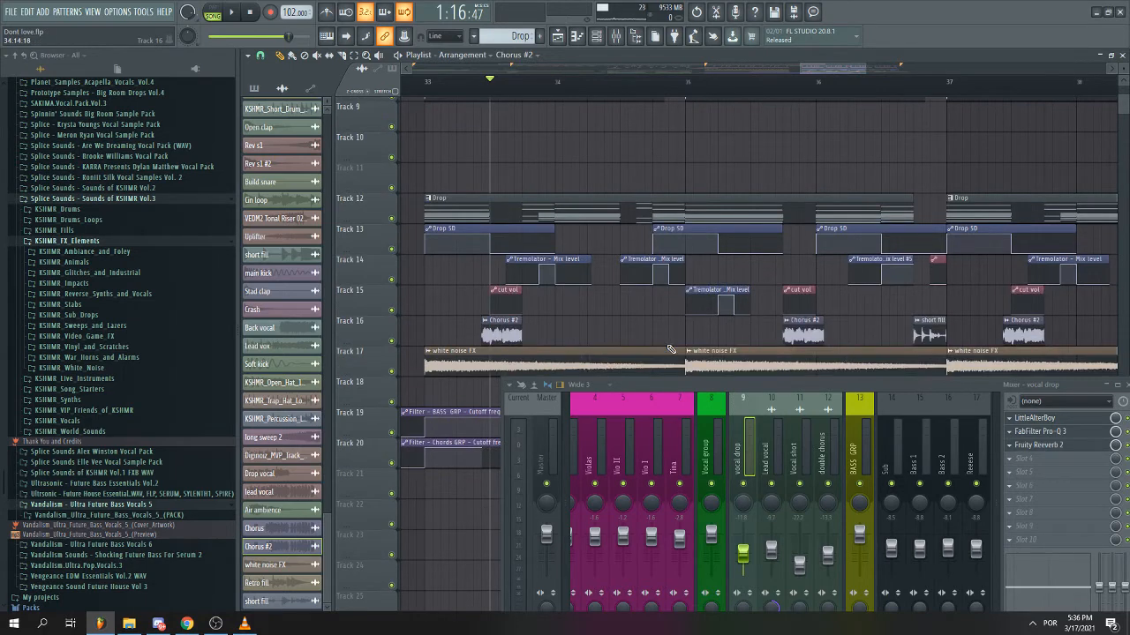
- Examine the drop's clips on Tracks 12 to 17, closing in on the short fill just before bar 37
{"action": "scroll", "coordinate": [670, 349], "scroll_direction": "down", "scroll_amount": 1, "text": "ctrl"}
{"action": "scroll", "coordinate": [674, 347], "scroll_direction": "down", "scroll_amount": 1, "text": "ctrl"}
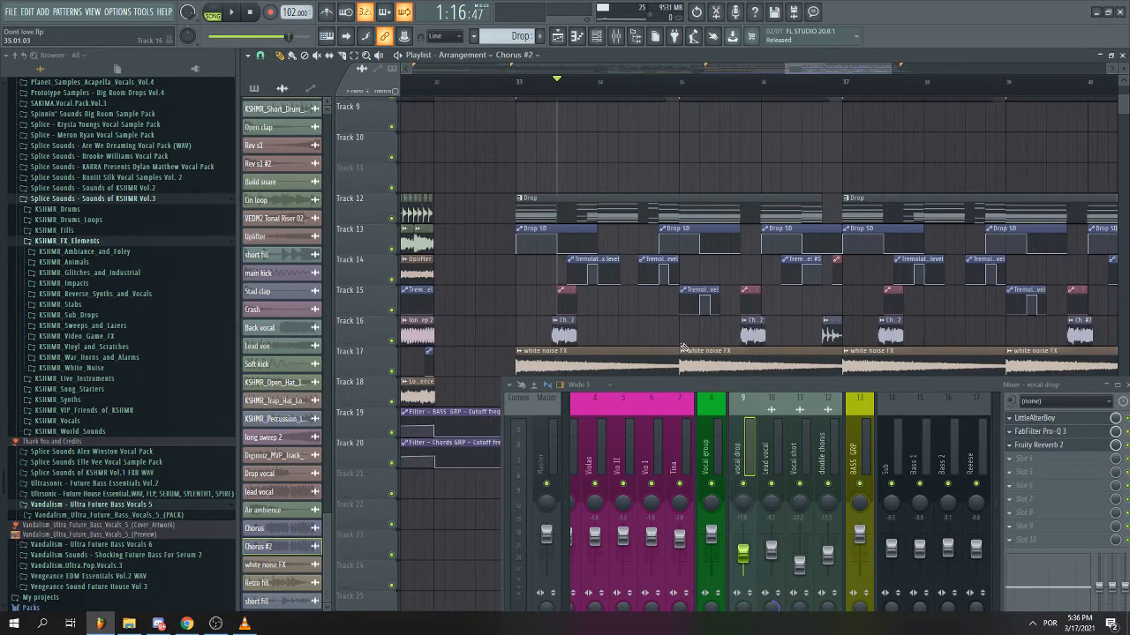
{"action": "scroll", "coordinate": [676, 348], "scroll_direction": "up", "scroll_amount": 3, "text": "ctrl"}
{"action": "scroll", "coordinate": [678, 309], "scroll_direction": "down", "scroll_amount": 4, "text": "ctrl"}
{"action": "scroll", "coordinate": [811, 308], "scroll_direction": "up", "scroll_amount": 5, "text": "ctrl"}
{"action": "scroll", "coordinate": [808, 307], "scroll_direction": "up", "scroll_amount": 3, "text": "ctrl"}
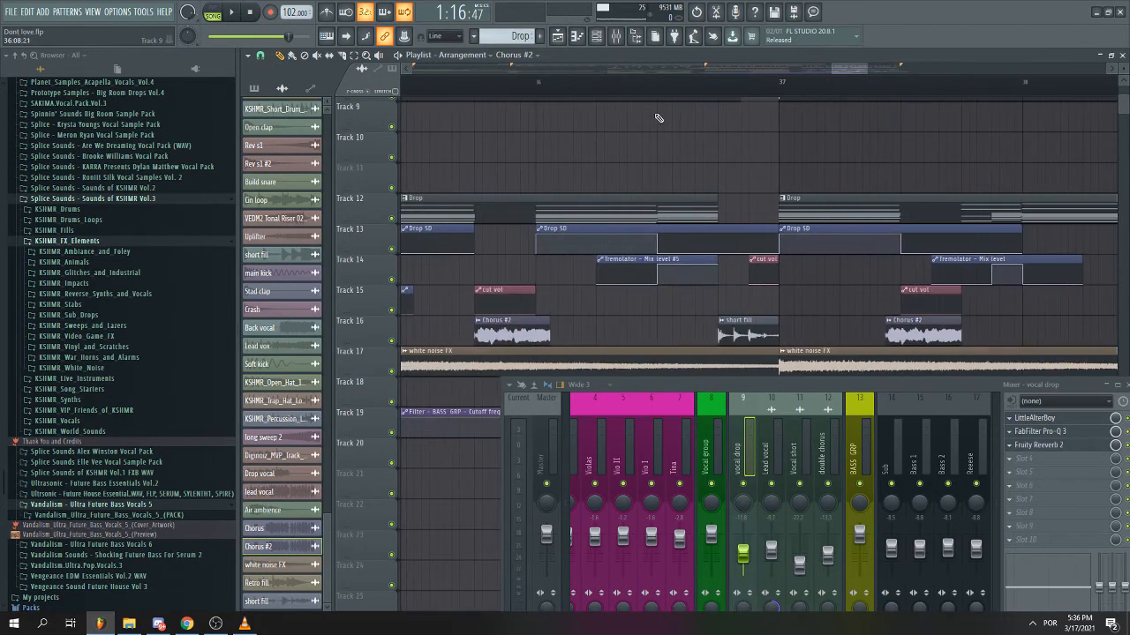
{"action": "scroll", "coordinate": [649, 126], "scroll_direction": "down", "scroll_amount": 7, "text": "ctrl"}
{"action": "scroll", "coordinate": [565, 190], "scroll_direction": "up", "scroll_amount": 5, "text": "ctrl"}
{"action": "scroll", "coordinate": [609, 239], "scroll_direction": "down", "scroll_amount": 1, "text": "ctrl"}
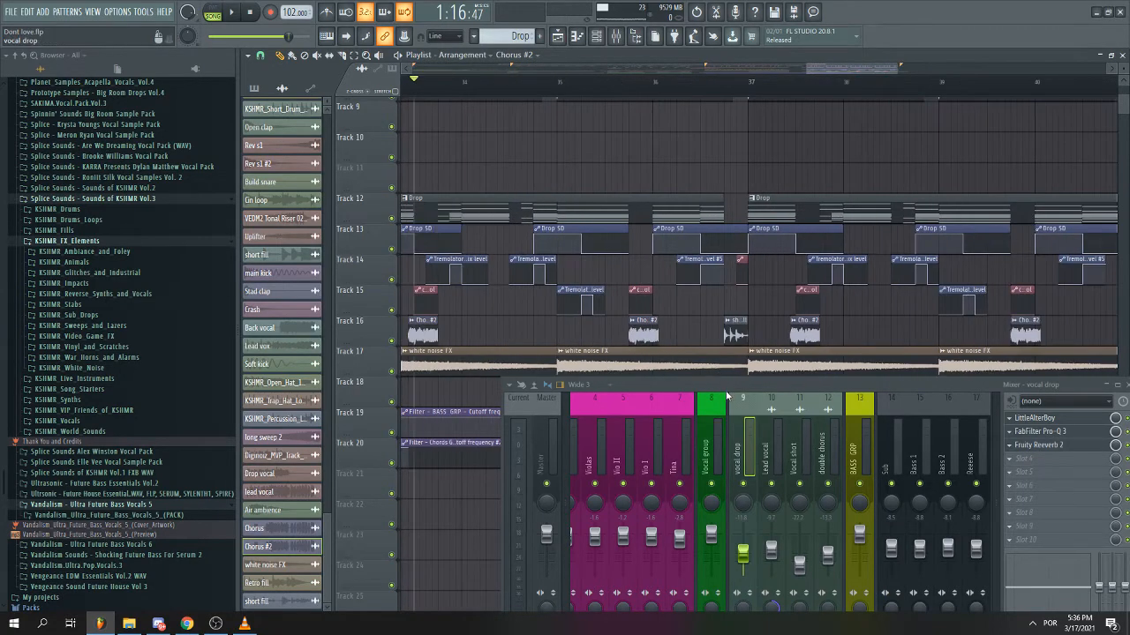
{"action": "scroll", "coordinate": [711, 331], "scroll_direction": "up", "scroll_amount": 5, "text": "ctrl"}
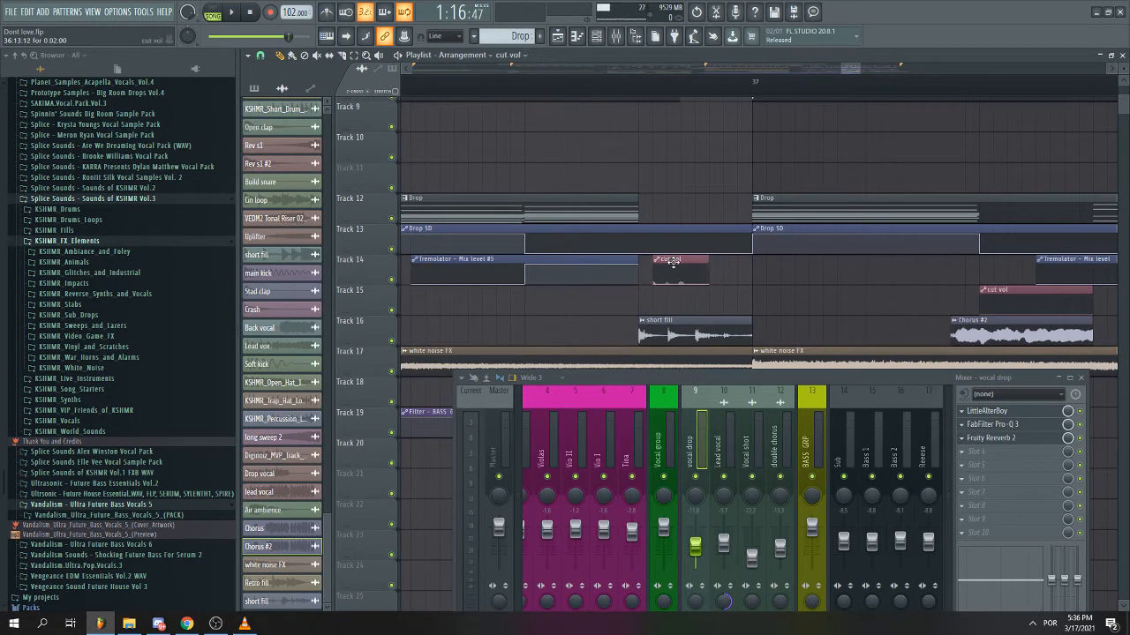
- Fit the "cut vol" automation clip on Track 14 to the full length of the short fill before bar 37 and play the transition
{"action": "mouse_move", "coordinate": [751, 267]}
{"action": "left_mouse_down"}
{"action": "mouse_move", "coordinate": [695, 267]}
{"action": "mouse_move", "coordinate": [749, 269]}
{"action": "left_mouse_up"}
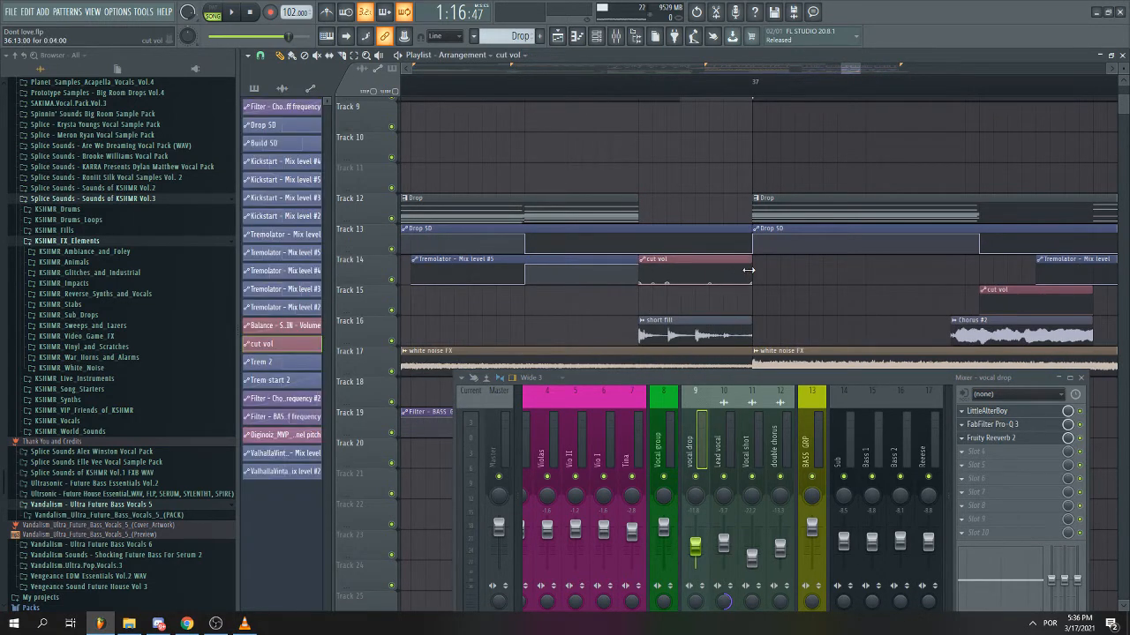
{"action": "scroll", "coordinate": [738, 265], "scroll_direction": "down", "scroll_amount": 2, "text": "ctrl"}
{"action": "left_click", "coordinate": [586, 83]}
{"action": "key", "text": "space"}
{"action": "scroll", "coordinate": [692, 266], "scroll_direction": "down", "scroll_amount": 2, "text": "ctrl"}
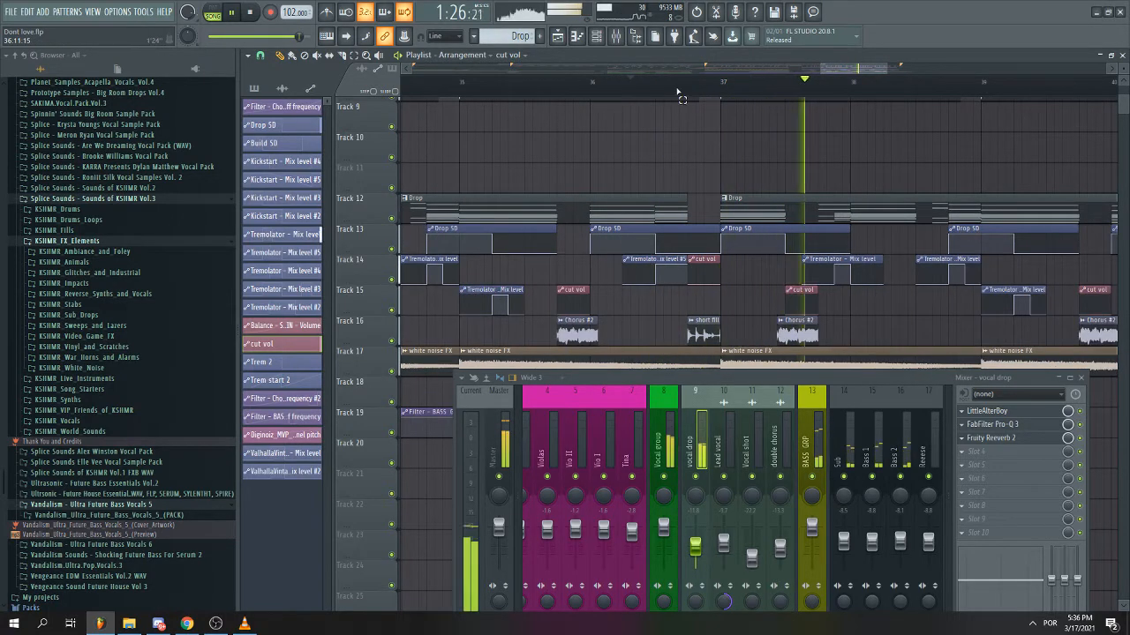
- Shift the Track 14 "cut vol" clip later than the short fill for comparison, play the passage, and highlight the uncovered start of the fill
{"action": "key", "text": "space"}
{"action": "scroll", "coordinate": [738, 274], "scroll_direction": "up", "scroll_amount": 4, "text": "ctrl"}
{"action": "left_click_drag", "start_coordinate": [630, 265], "coordinate": [679, 263]}
{"action": "key", "text": "space"}
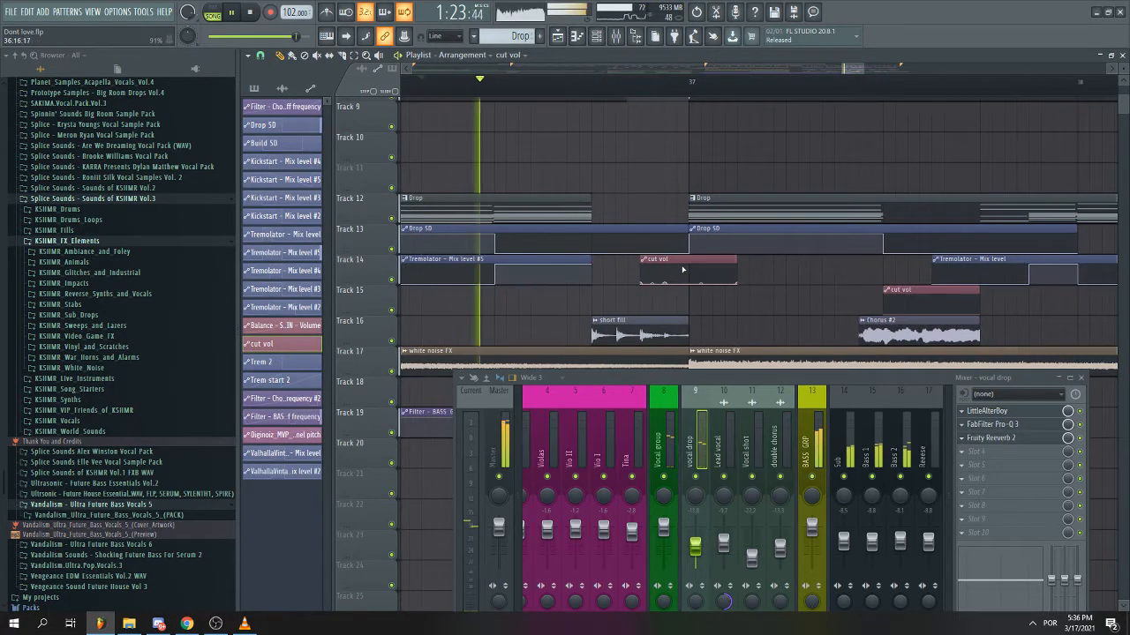
{"action": "key", "text": "space"}
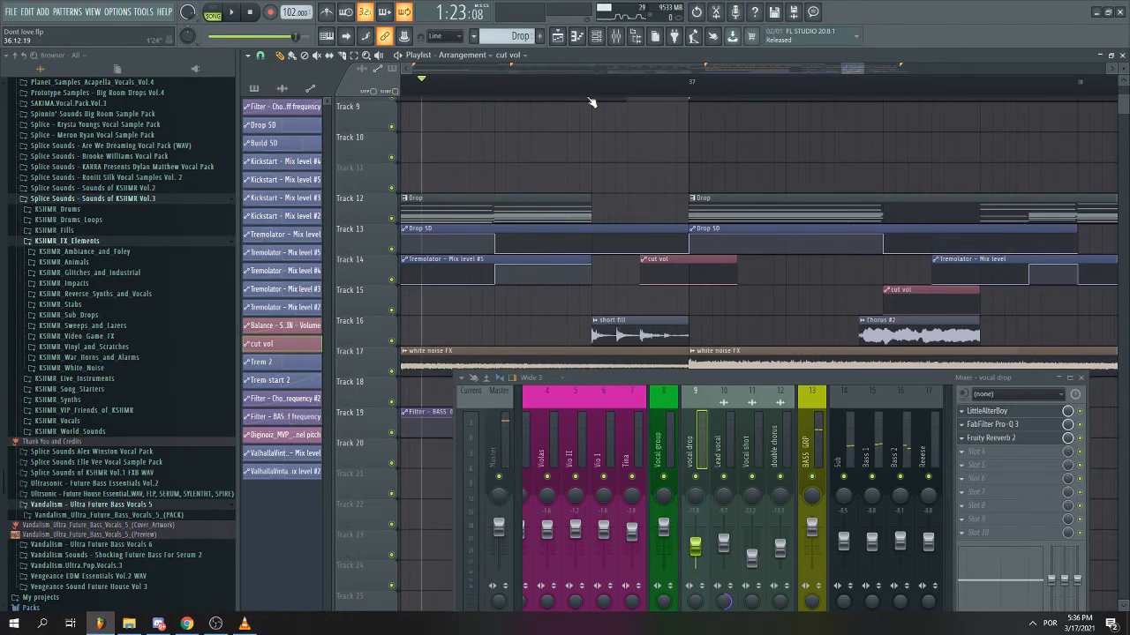
{"action": "left_click_drag", "start_coordinate": [598, 101], "coordinate": [635, 108]}
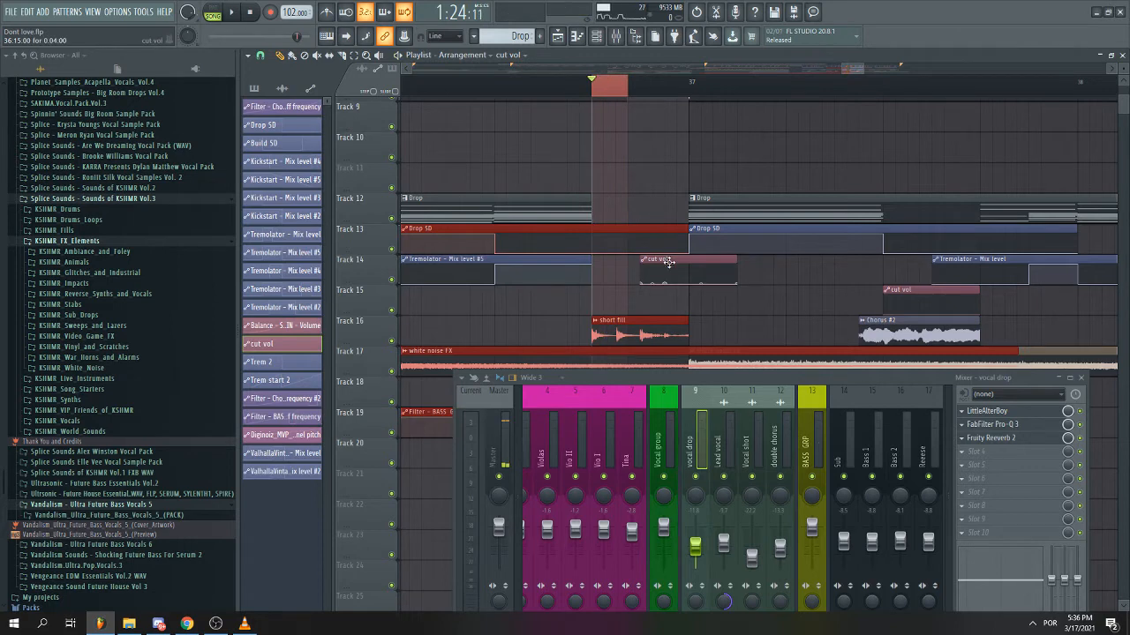
- Realign the Track 14 "cut vol" clip with the short fill, clear the highlight, and play the rest of the drop from there
{"action": "left_click_drag", "start_coordinate": [671, 259], "coordinate": [623, 256]}
{"action": "left_click", "coordinate": [594, 87]}
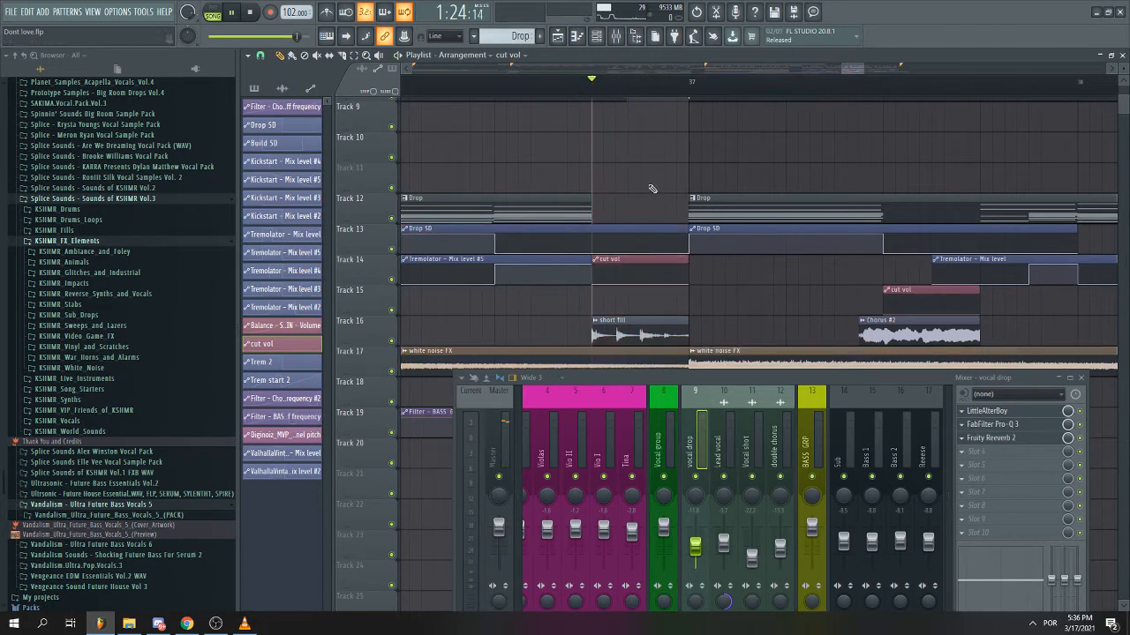
{"action": "scroll", "coordinate": [653, 187], "scroll_direction": "down", "scroll_amount": 5}
{"action": "scroll", "coordinate": [656, 172], "scroll_direction": "down", "scroll_amount": 4}
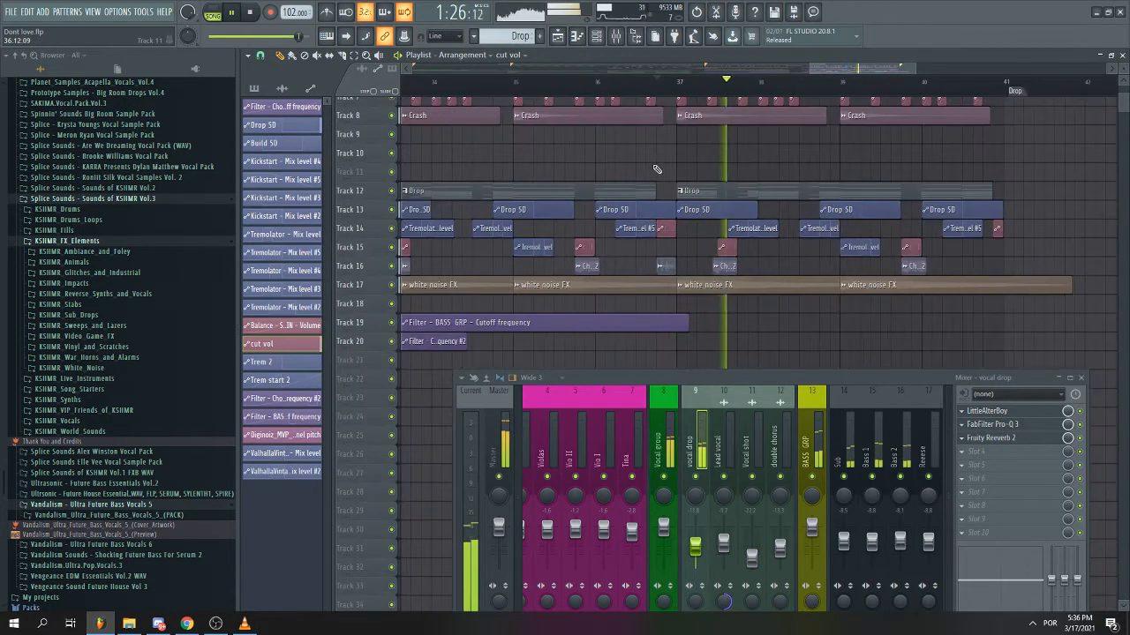
{"action": "scroll", "coordinate": [671, 175], "scroll_direction": "down", "scroll_amount": 2}
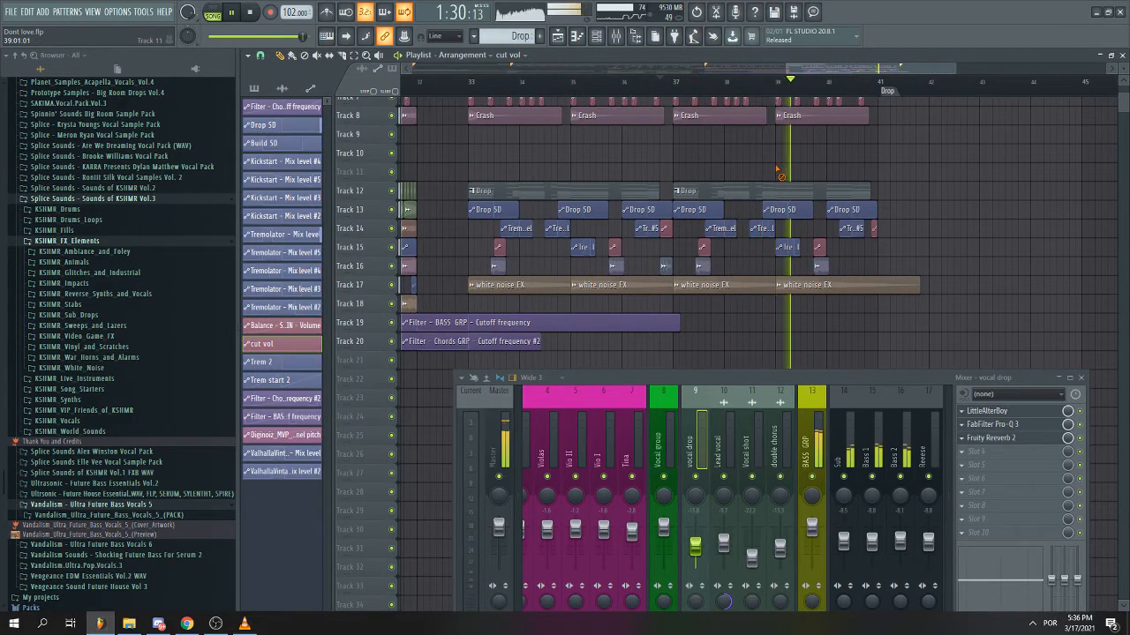
{"action": "scroll", "coordinate": [779, 172], "scroll_direction": "down", "scroll_amount": 2}
{"action": "scroll", "coordinate": [779, 176], "scroll_direction": "up", "scroll_amount": 1}
{"action": "scroll", "coordinate": [776, 184], "scroll_direction": "up", "scroll_amount": 1}
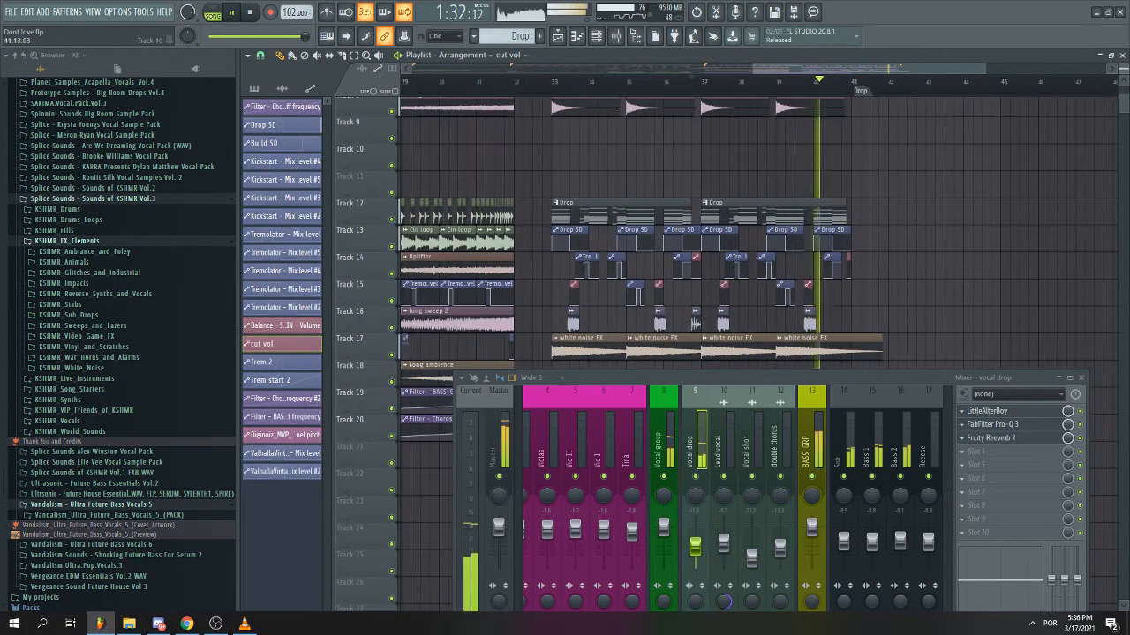
{"action": "scroll", "coordinate": [870, 227], "scroll_direction": "down", "scroll_amount": 2}
{"action": "key", "text": "space"}
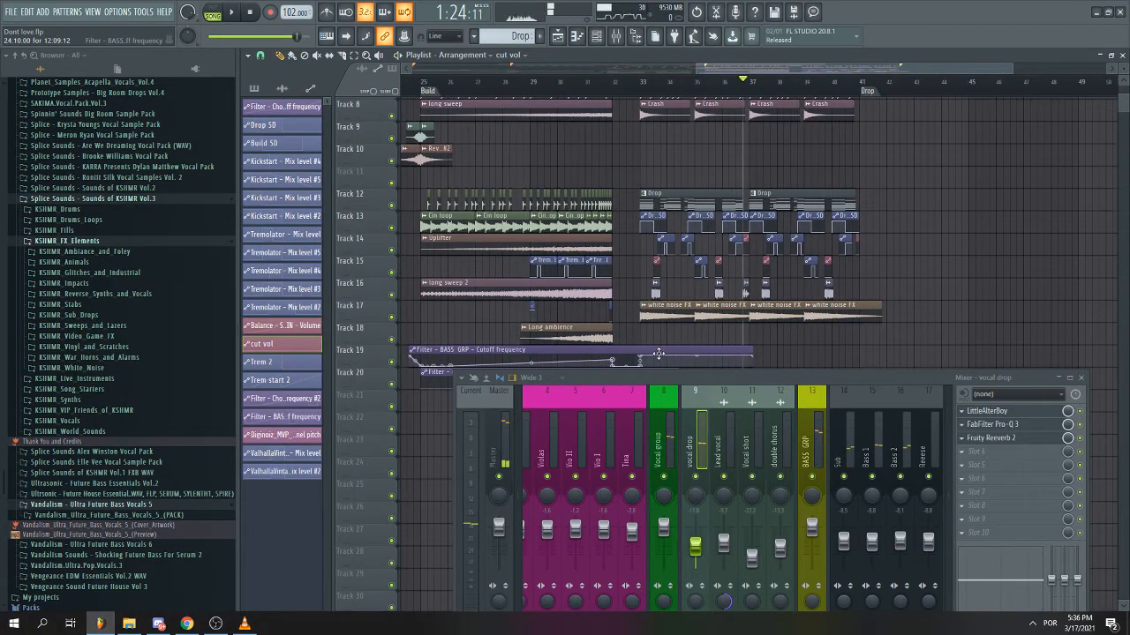
- Pick up the existing "Impact high" sample and place it on Track 18 at bars 33 and 37 of the drop
{"action": "scroll", "coordinate": [671, 348], "scroll_direction": "down", "scroll_amount": 2}
{"action": "scroll", "coordinate": [725, 301], "scroll_direction": "down", "scroll_amount": 2}
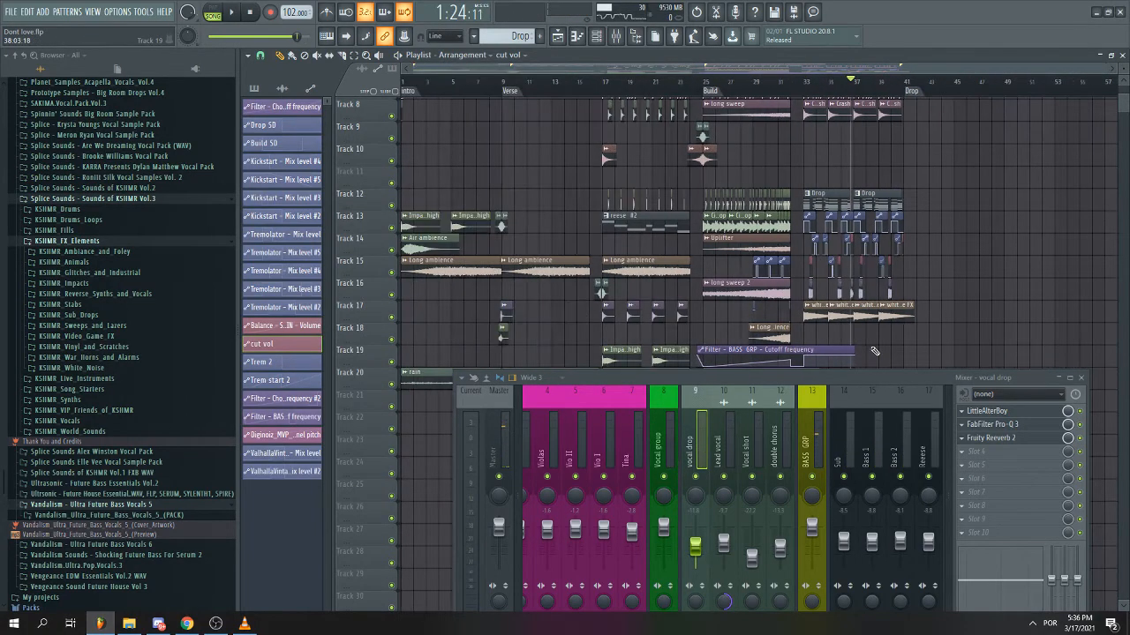
{"action": "scroll", "coordinate": [871, 347], "scroll_direction": "down", "scroll_amount": 1}
{"action": "scroll", "coordinate": [869, 347], "scroll_direction": "up", "scroll_amount": 2}
{"action": "left_click", "coordinate": [479, 338]}
{"action": "scroll", "coordinate": [750, 323], "scroll_direction": "up", "scroll_amount": 4}
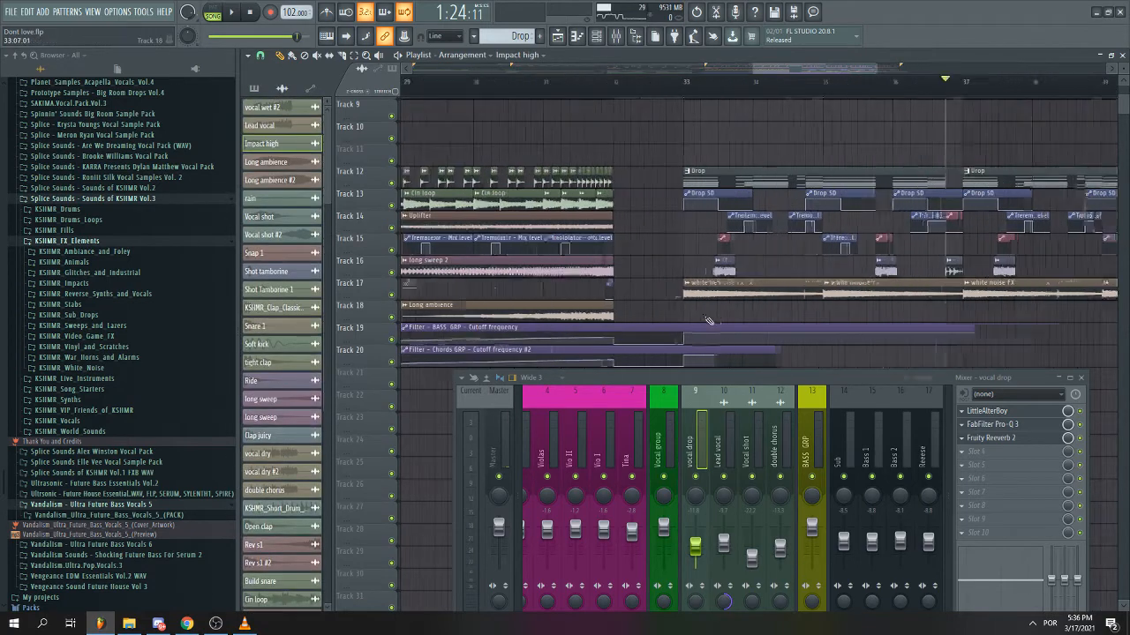
{"action": "left_click", "coordinate": [676, 314]}
{"action": "scroll", "coordinate": [762, 330], "scroll_direction": "down", "scroll_amount": 3}
{"action": "scroll", "coordinate": [1006, 315], "scroll_direction": "up", "scroll_amount": 5}
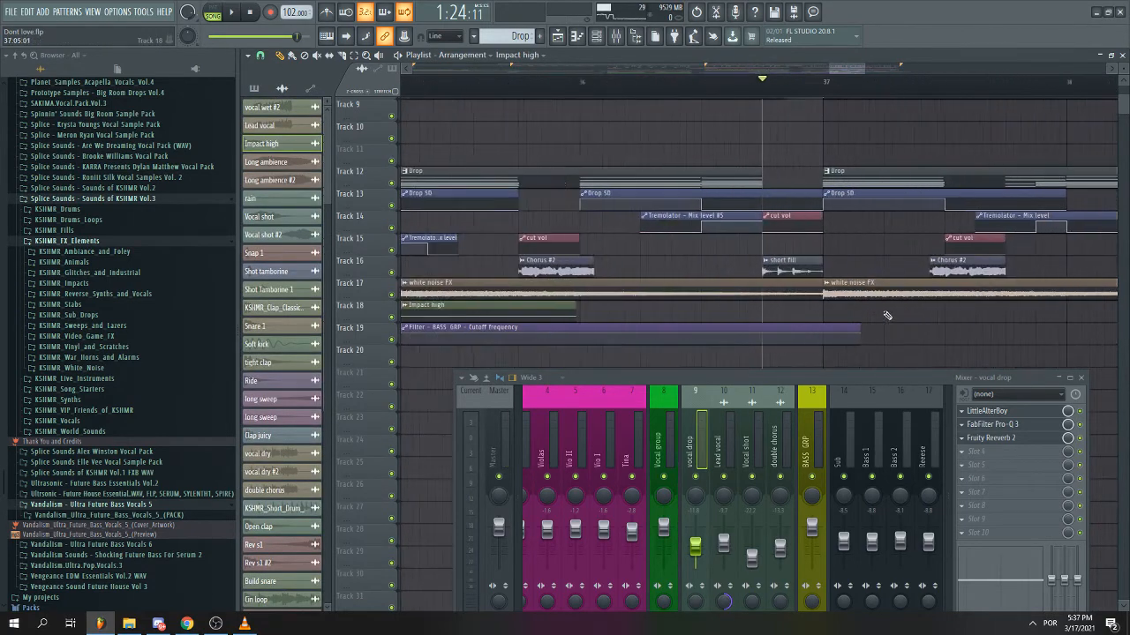
{"action": "left_click", "coordinate": [818, 307]}
{"action": "scroll", "coordinate": [818, 307], "scroll_direction": "down", "scroll_amount": 3}
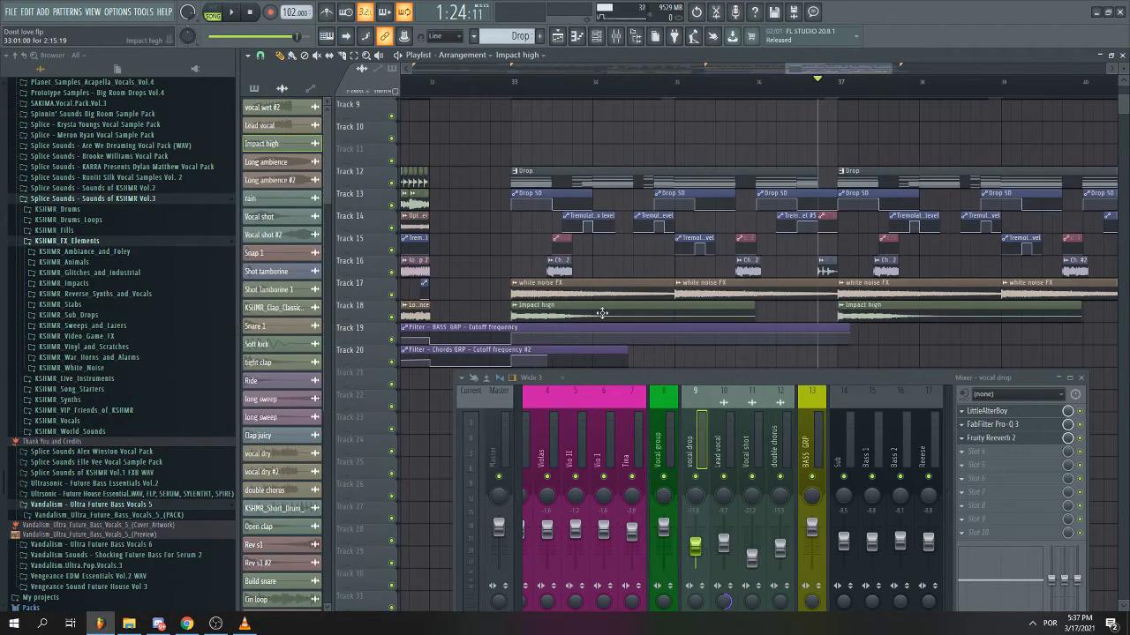
- Play the drop from bar 33 to hear the added impacts, and stop playback
{"action": "key", "text": "space"}
{"action": "scroll", "coordinate": [604, 278], "scroll_direction": "down", "scroll_amount": 4}
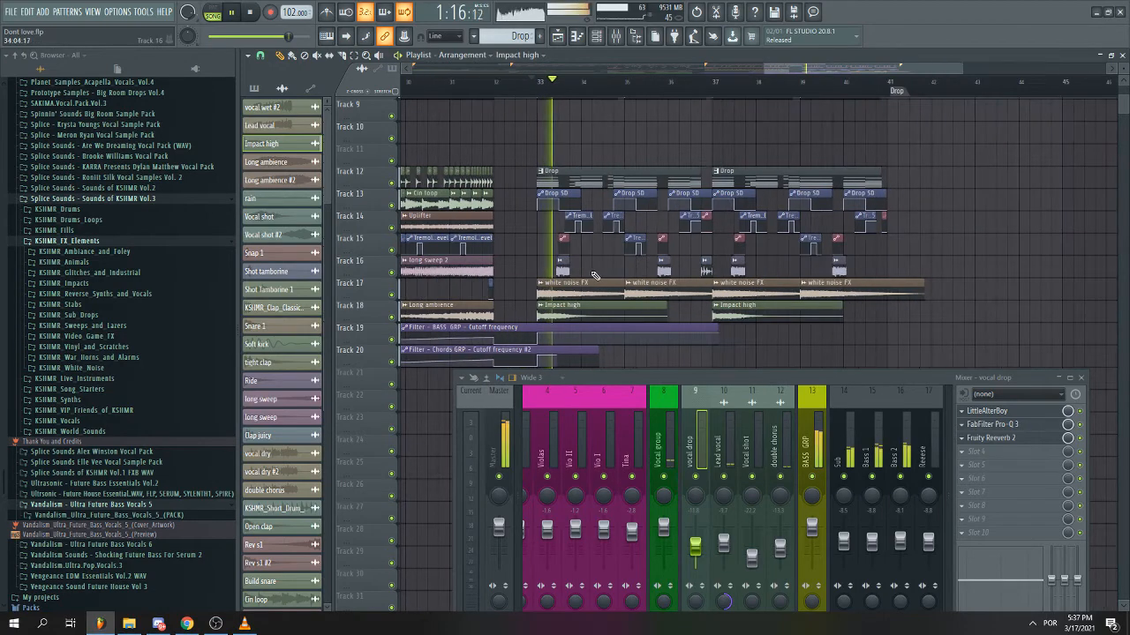
{"action": "scroll", "coordinate": [604, 277], "scroll_direction": "down", "scroll_amount": 2}
{"action": "scroll", "coordinate": [608, 261], "scroll_direction": "up", "scroll_amount": 1}
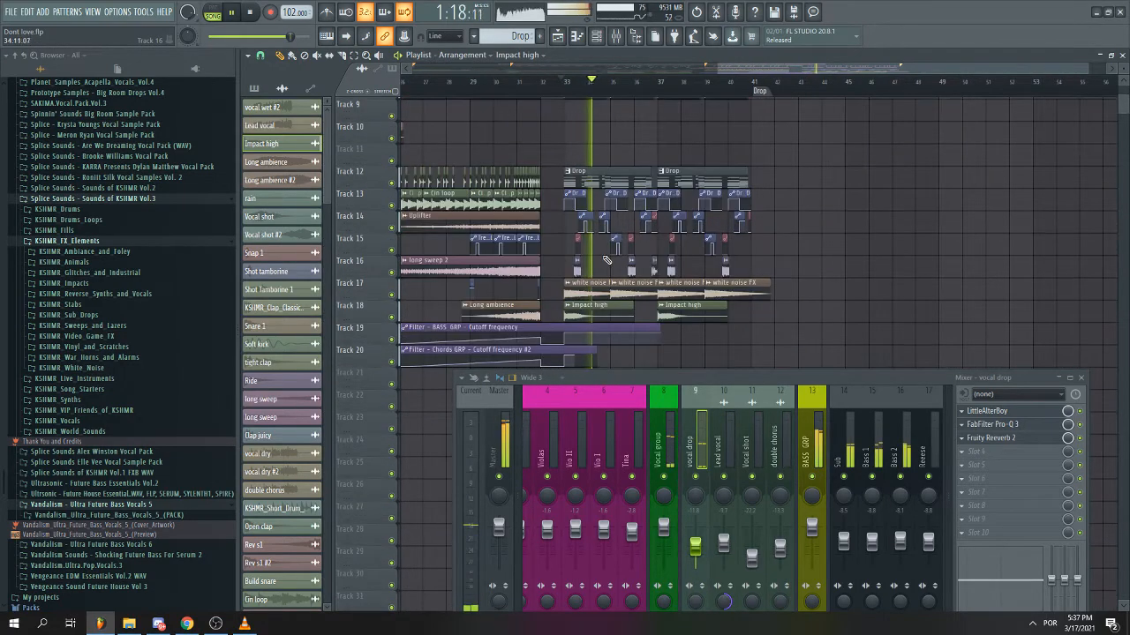
{"action": "key", "text": "space"}
- Review the whole arrangement from the intro through the build to the end of the drop
{"action": "scroll", "coordinate": [608, 259], "scroll_direction": "down", "scroll_amount": 3}
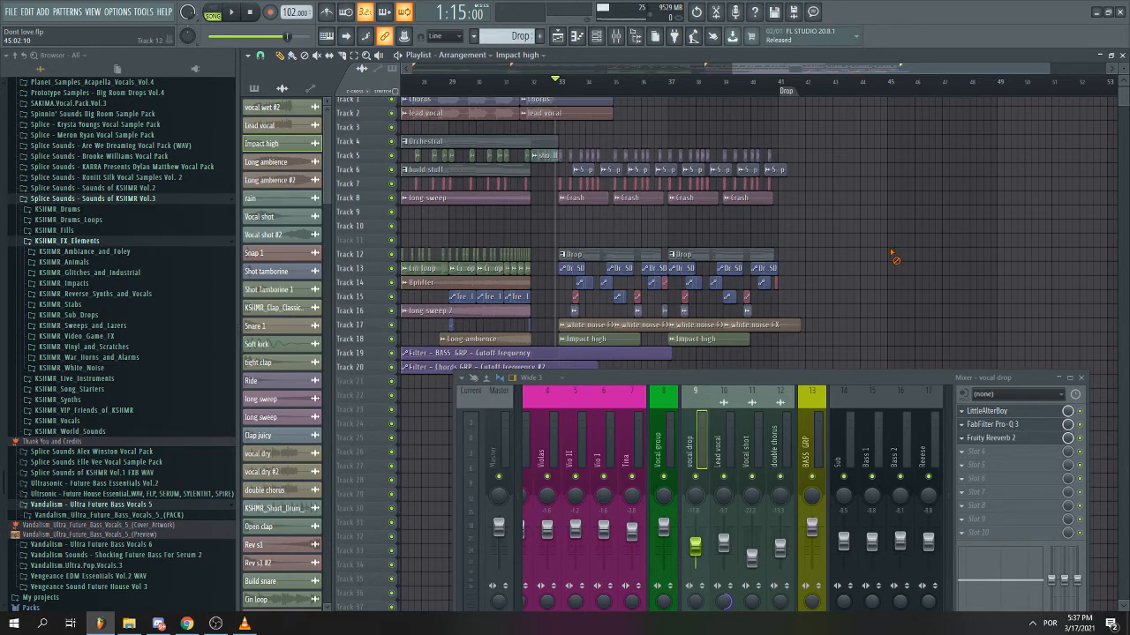
{"action": "scroll", "coordinate": [826, 295], "scroll_direction": "up", "scroll_amount": 4}
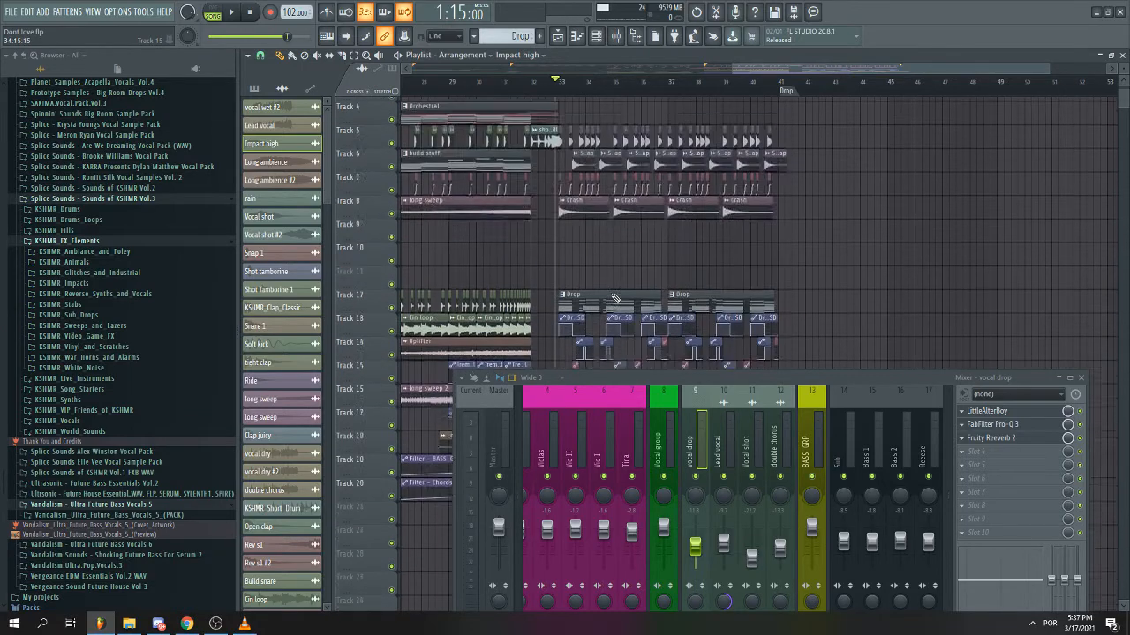
{"action": "scroll", "coordinate": [615, 297], "scroll_direction": "down", "scroll_amount": 3}
{"action": "scroll", "coordinate": [694, 335], "scroll_direction": "down", "scroll_amount": 5}
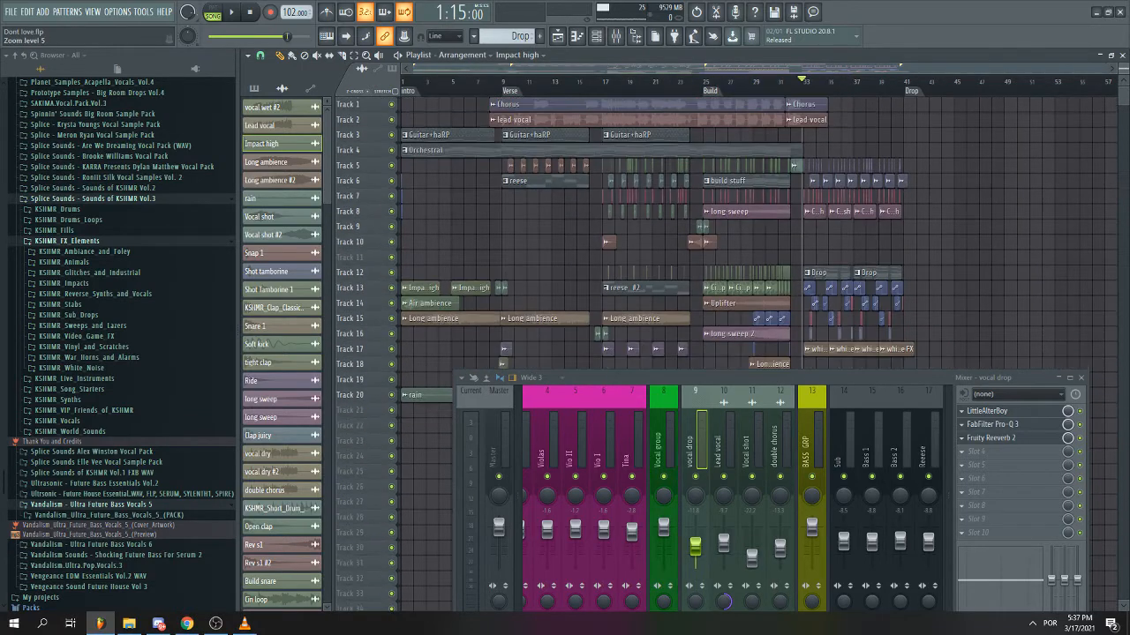
{"action": "scroll", "coordinate": [713, 313], "scroll_direction": "up", "scroll_amount": 5}
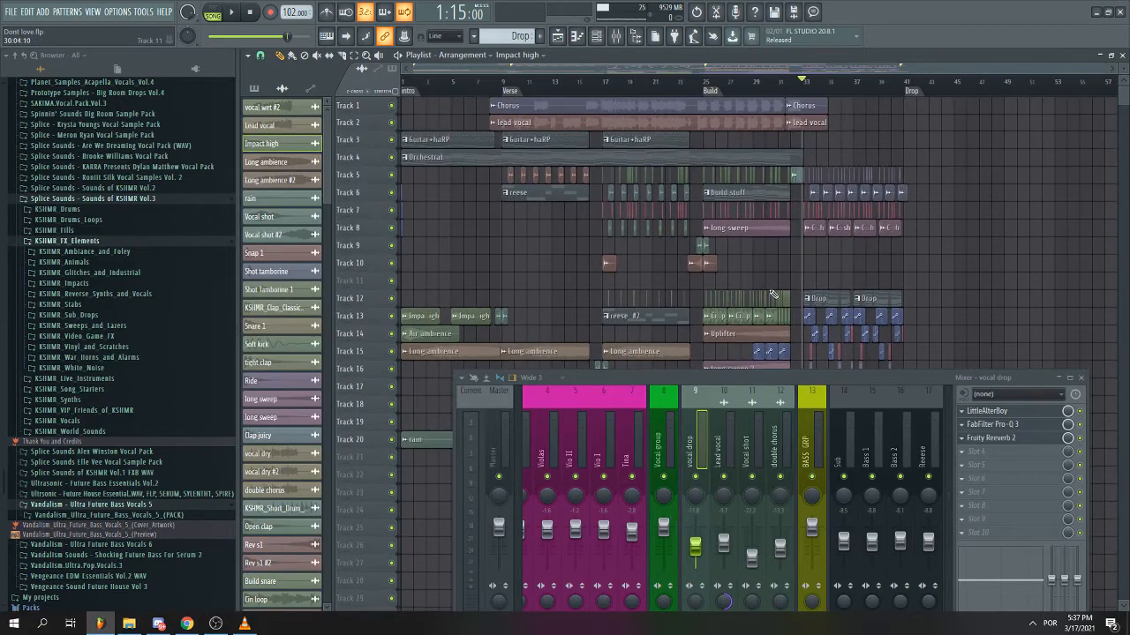
{"action": "scroll", "coordinate": [1019, 333], "scroll_direction": "up", "scroll_amount": 3}
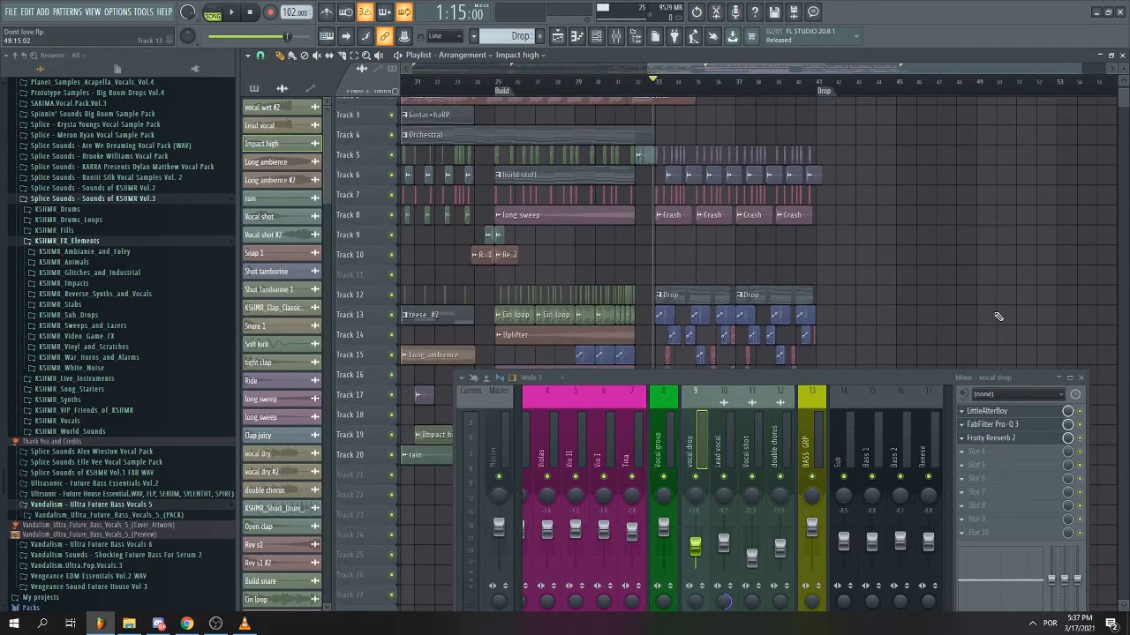
{"action": "scroll", "coordinate": [902, 196], "scroll_direction": "down", "scroll_amount": 1}
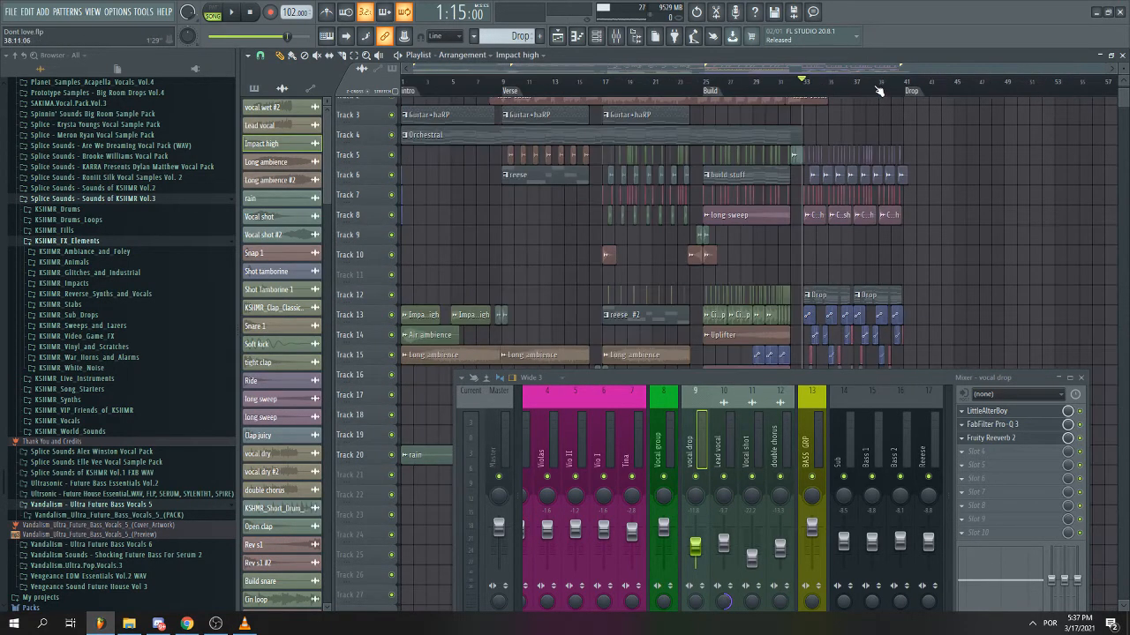
- Highlight the empty bars directly after the drop, from bar 41 to bar 43, on the playlist timeline
{"action": "left_click_drag", "start_coordinate": [893, 91], "coordinate": [1048, 99]}
{"action": "scroll", "coordinate": [1048, 98], "scroll_direction": "up", "scroll_amount": 2}
{"action": "left_click_drag", "start_coordinate": [826, 93], "coordinate": [839, 93]}
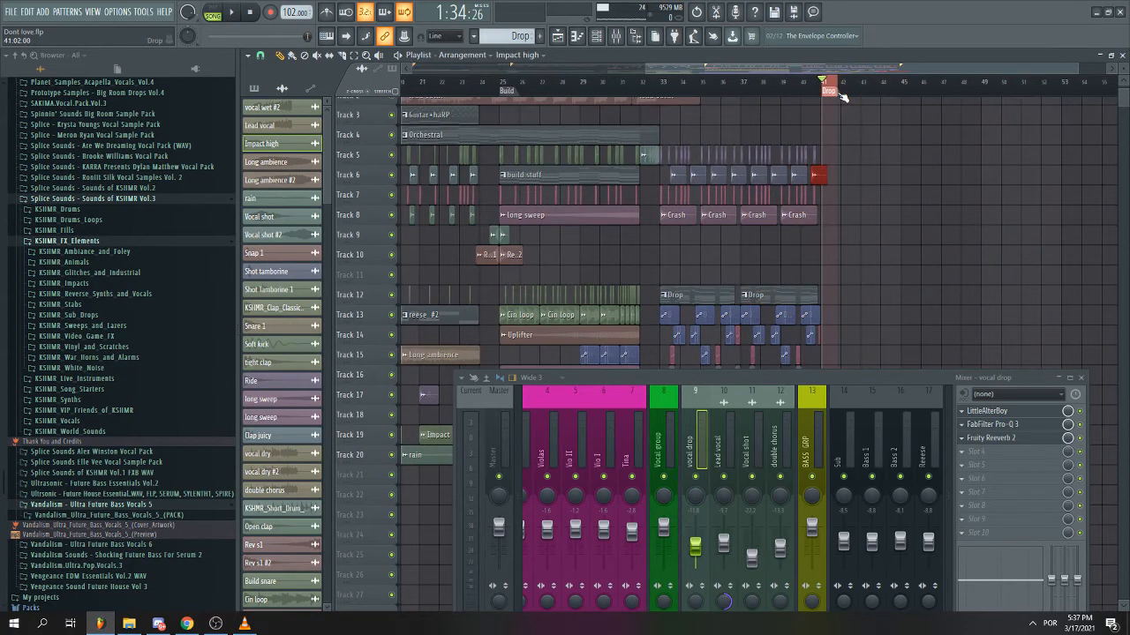
{"action": "scroll", "coordinate": [860, 136], "scroll_direction": "up", "scroll_amount": 1}
{"action": "left_click", "coordinate": [830, 86]}
{"action": "scroll", "coordinate": [856, 133], "scroll_direction": "up", "scroll_amount": 3}
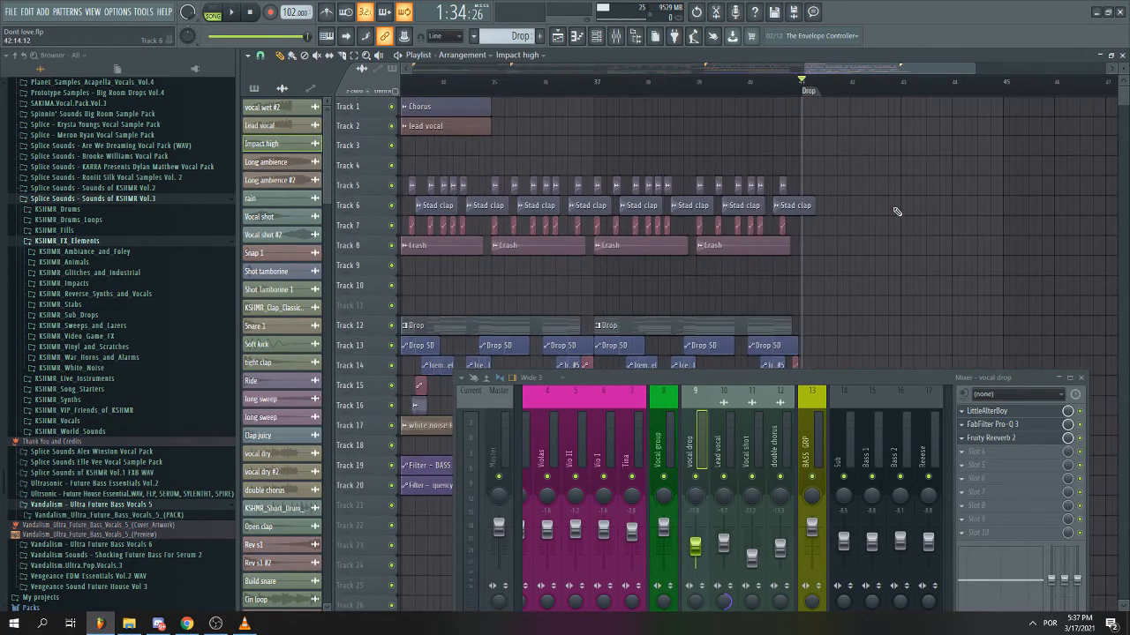
{"action": "scroll", "coordinate": [896, 212], "scroll_direction": "down", "scroll_amount": 5}
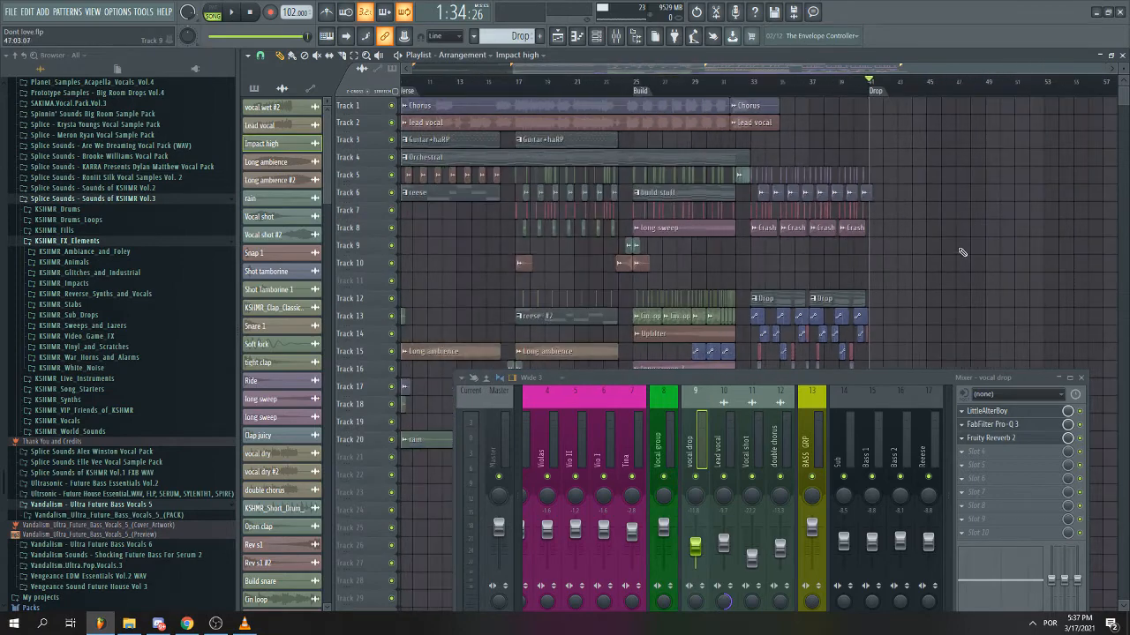
{"action": "scroll", "coordinate": [962, 252], "scroll_direction": "up", "scroll_amount": 4}
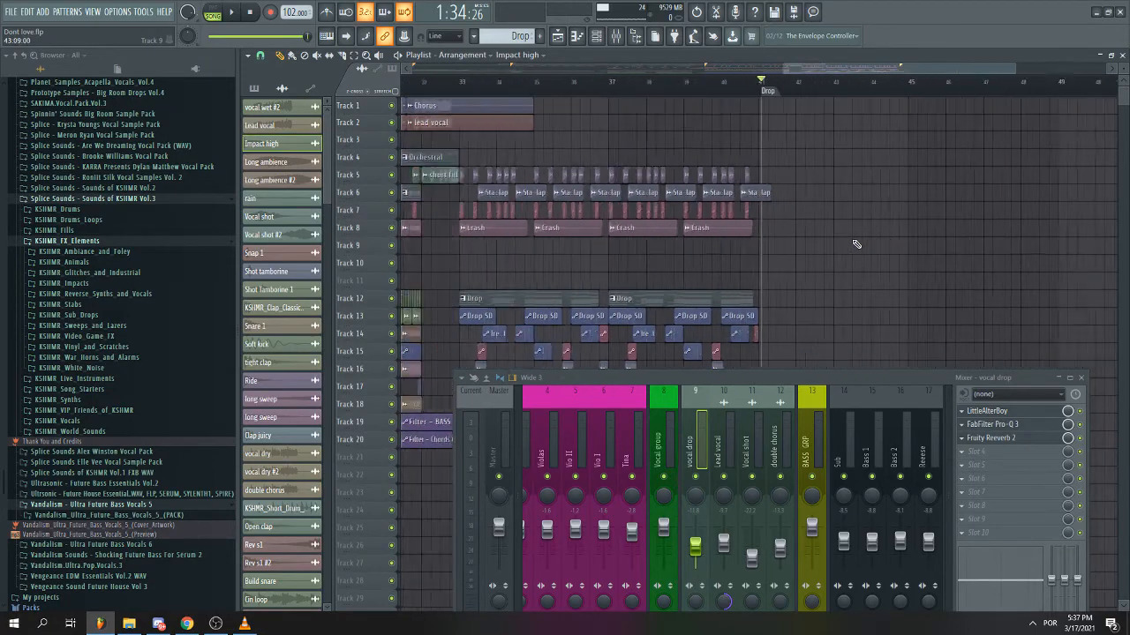
{"action": "scroll", "coordinate": [855, 244], "scroll_direction": "down", "scroll_amount": 2}
{"action": "left_click_drag", "start_coordinate": [797, 86], "coordinate": [842, 94]}
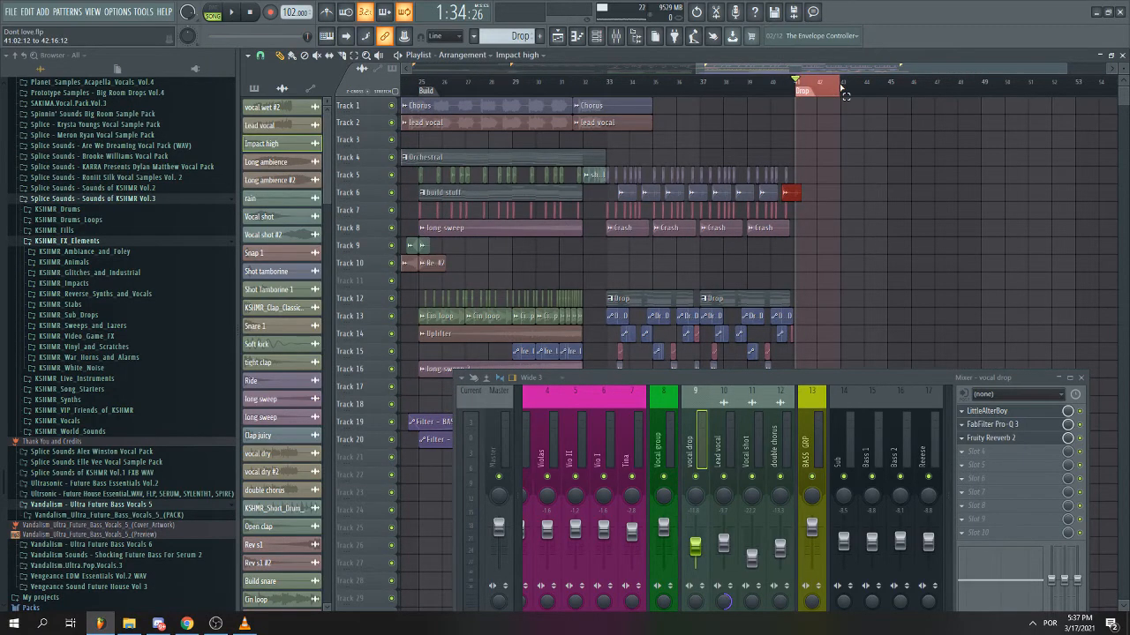
{"action": "scroll", "coordinate": [847, 120], "scroll_direction": "down", "scroll_amount": 3}
- Highlight the section from bar 17 to bar 24 before the build and play its opening briefly
{"action": "left_click", "coordinate": [603, 84]}
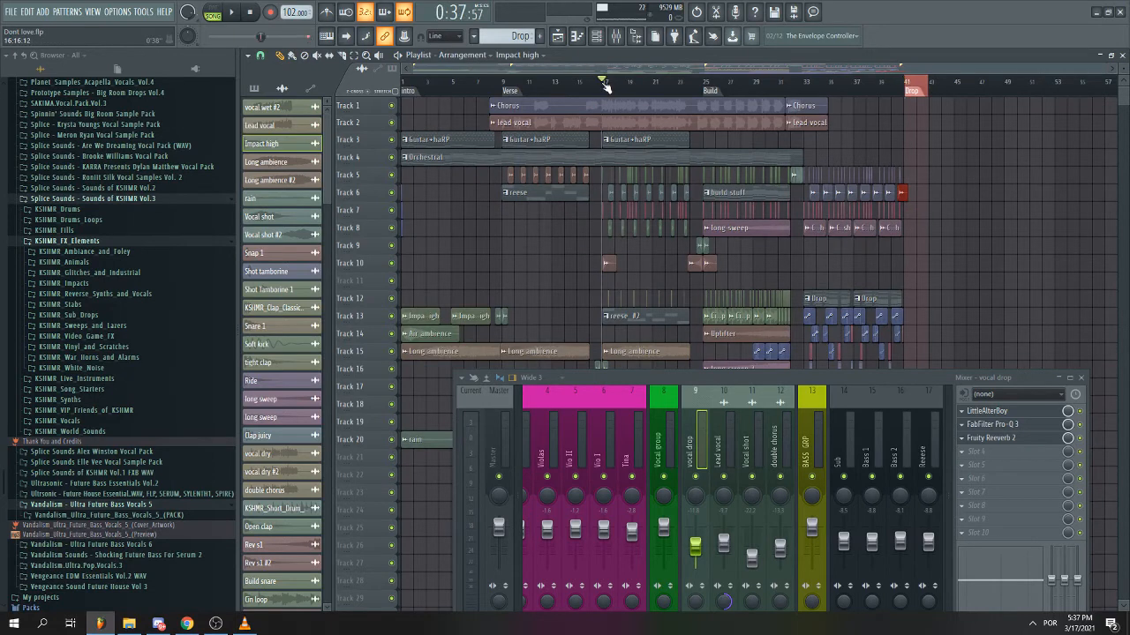
{"action": "scroll", "coordinate": [601, 182], "scroll_direction": "down", "scroll_amount": 2}
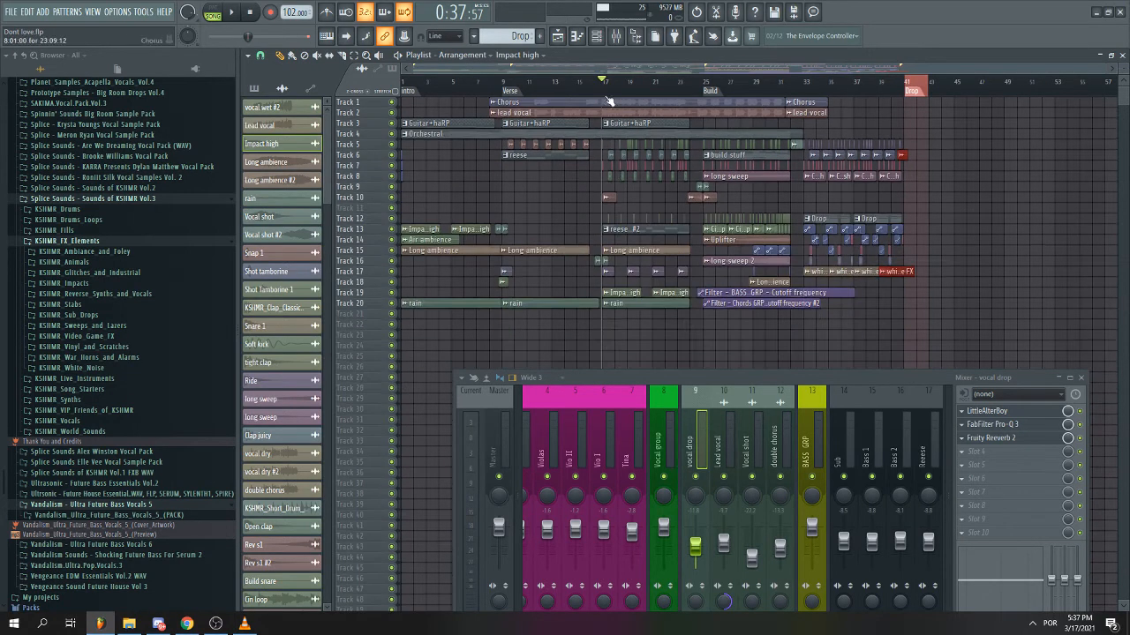
{"action": "left_click_drag", "start_coordinate": [607, 85], "coordinate": [692, 94]}
{"action": "key", "text": "space"}
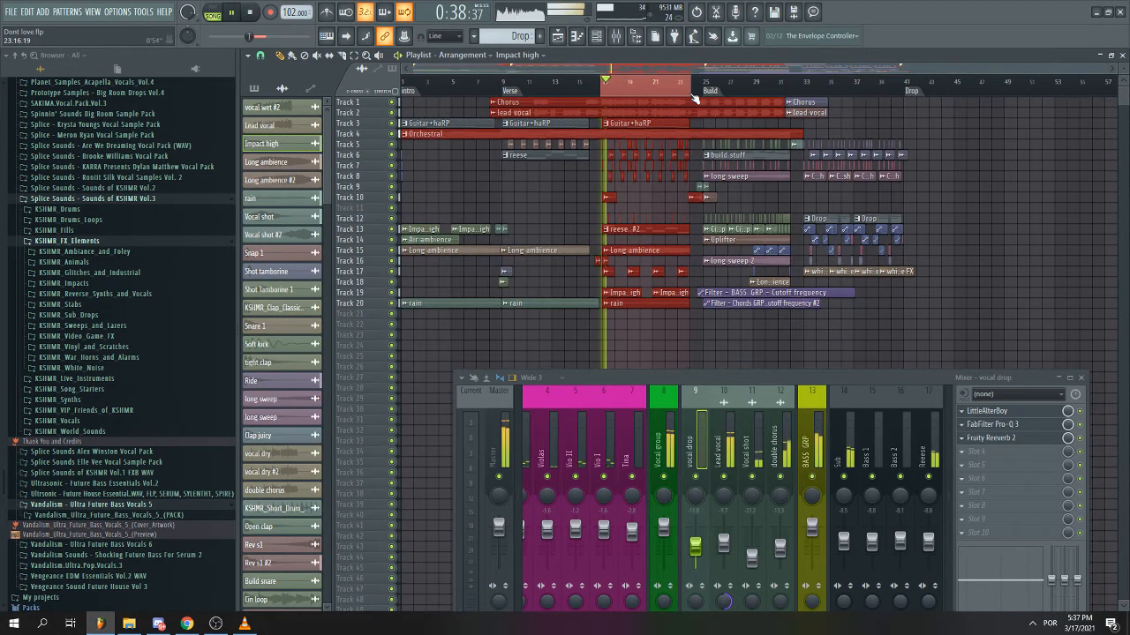
{"action": "key", "text": "space"}
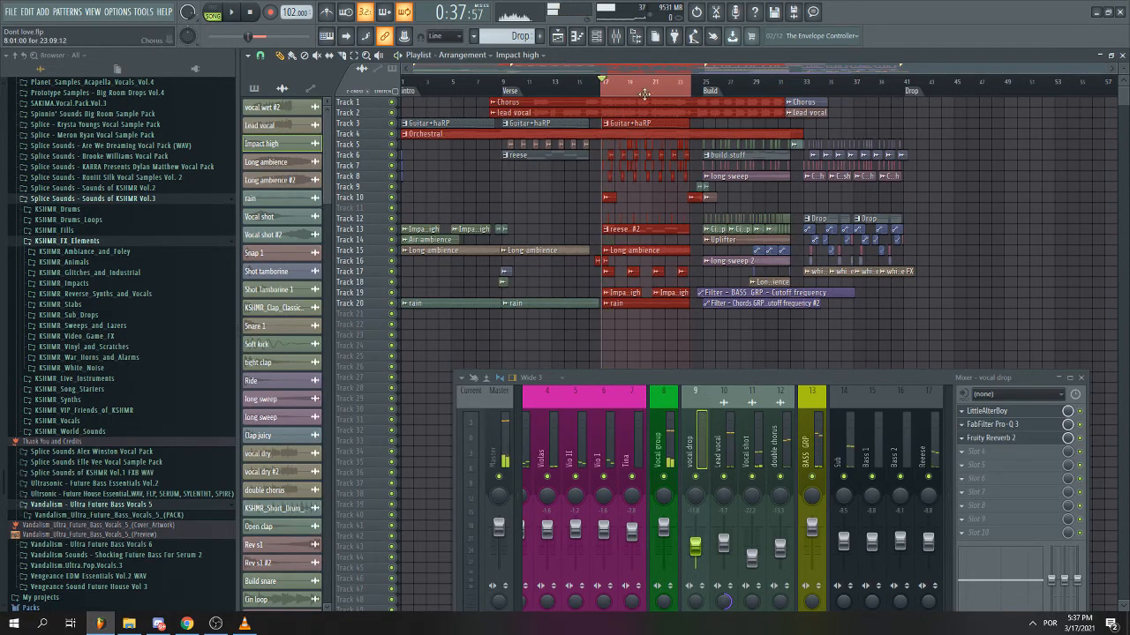
- Replace the highlighted section before the build with the empty stretch after the drop, from bar 41 to about bar 50
{"action": "right_click", "coordinate": [647, 92]}
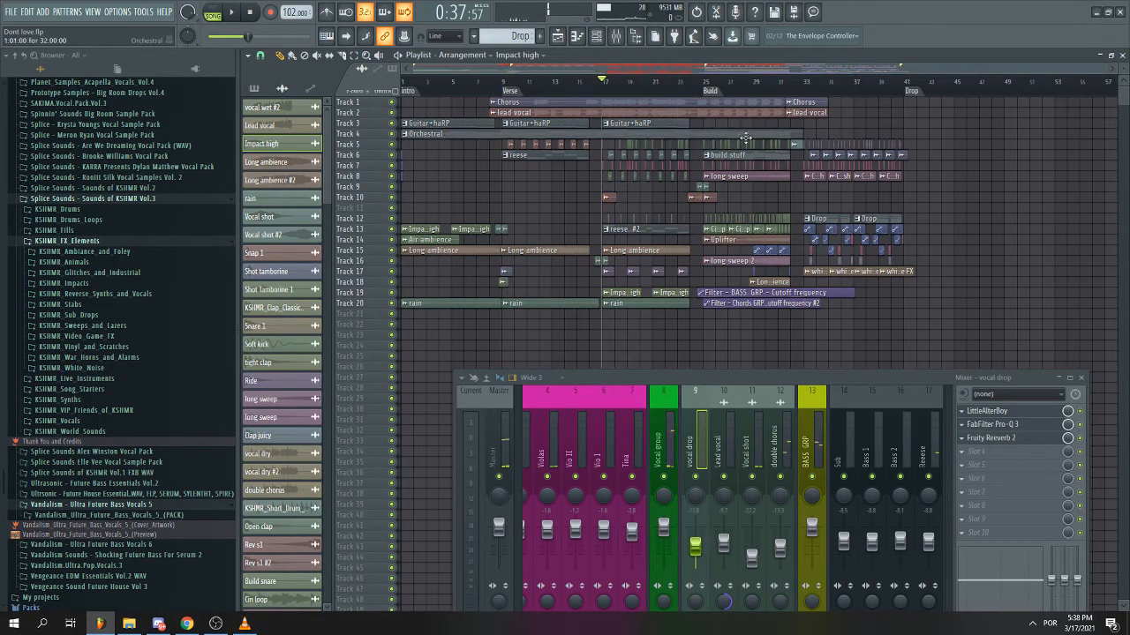
{"action": "scroll", "coordinate": [649, 96], "scroll_direction": "up", "scroll_amount": 2}
{"action": "left_click_drag", "start_coordinate": [648, 88], "coordinate": [1087, 100]}
{"action": "scroll", "coordinate": [823, 93], "scroll_direction": "down", "scroll_amount": 3}
{"action": "scroll", "coordinate": [973, 162], "scroll_direction": "up", "scroll_amount": 3}
{"action": "scroll", "coordinate": [1073, 107], "scroll_direction": "down", "scroll_amount": 3}
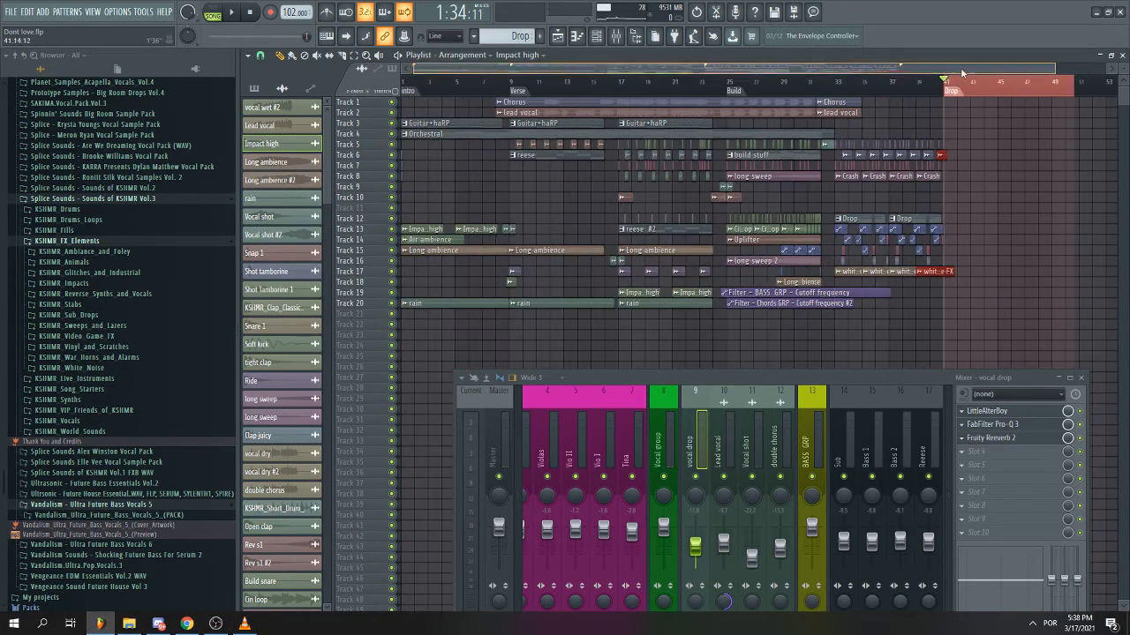
{"action": "left_click_drag", "start_coordinate": [959, 69], "coordinate": [1050, 85]}
{"action": "scroll", "coordinate": [1058, 146], "scroll_direction": "down", "scroll_amount": 2}
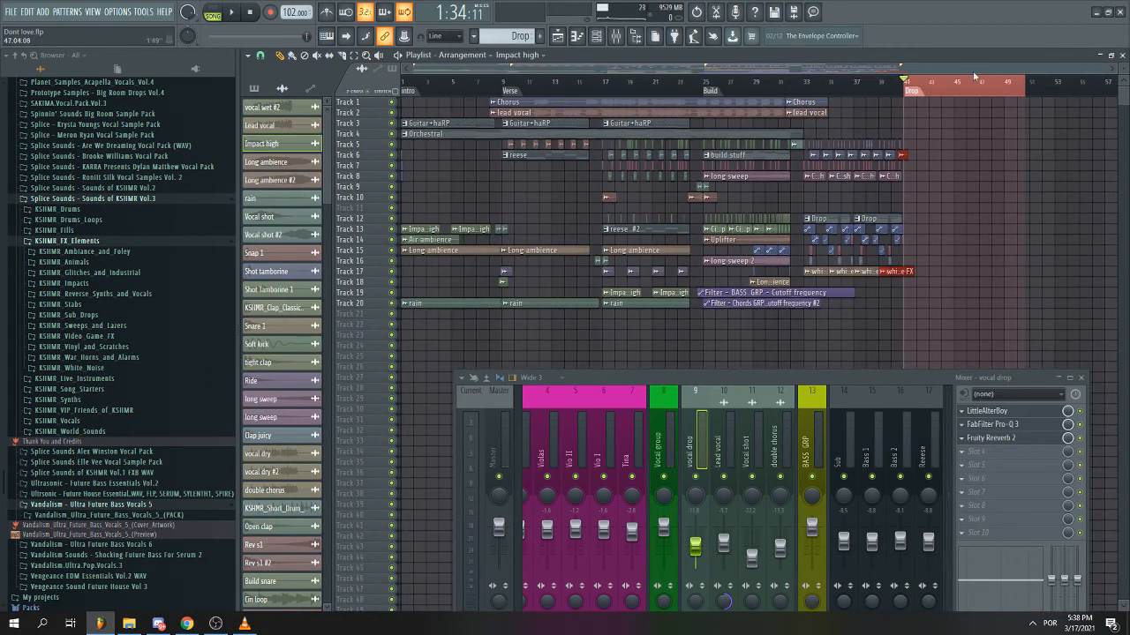
{"action": "left_click_drag", "start_coordinate": [919, 71], "coordinate": [1099, 84]}
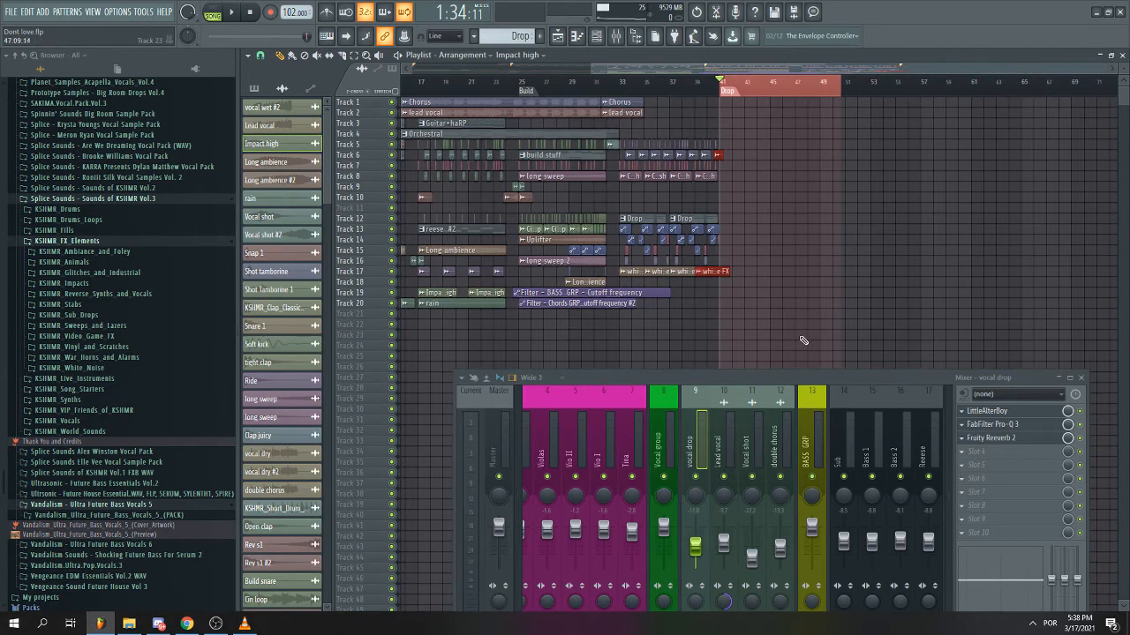
- Clear the timeline highlight after the drop and place the playhead at bar 33, where the drop begins
{"action": "scroll", "coordinate": [804, 340], "scroll_direction": "down", "scroll_amount": 2}
{"action": "left_click", "coordinate": [963, 221], "text": "ctrl"}
{"action": "scroll", "coordinate": [963, 220], "scroll_direction": "up", "scroll_amount": 3}
{"action": "scroll", "coordinate": [963, 219], "scroll_direction": "down", "scroll_amount": 2}
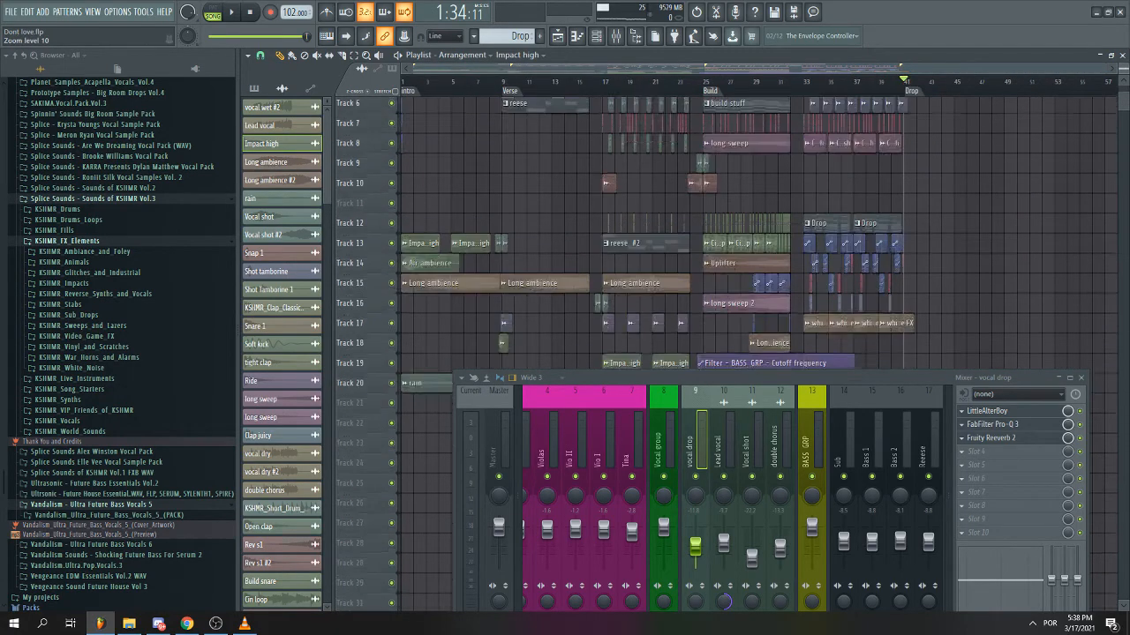
{"action": "scroll", "coordinate": [961, 225], "scroll_direction": "down", "scroll_amount": 2}
{"action": "left_click", "coordinate": [808, 89]}
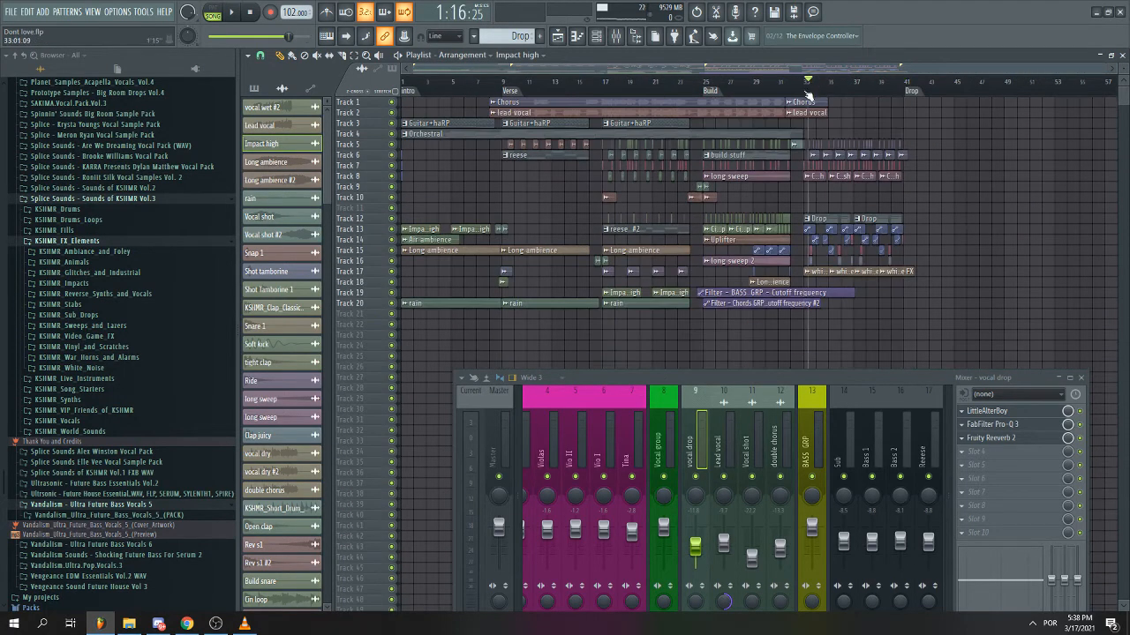